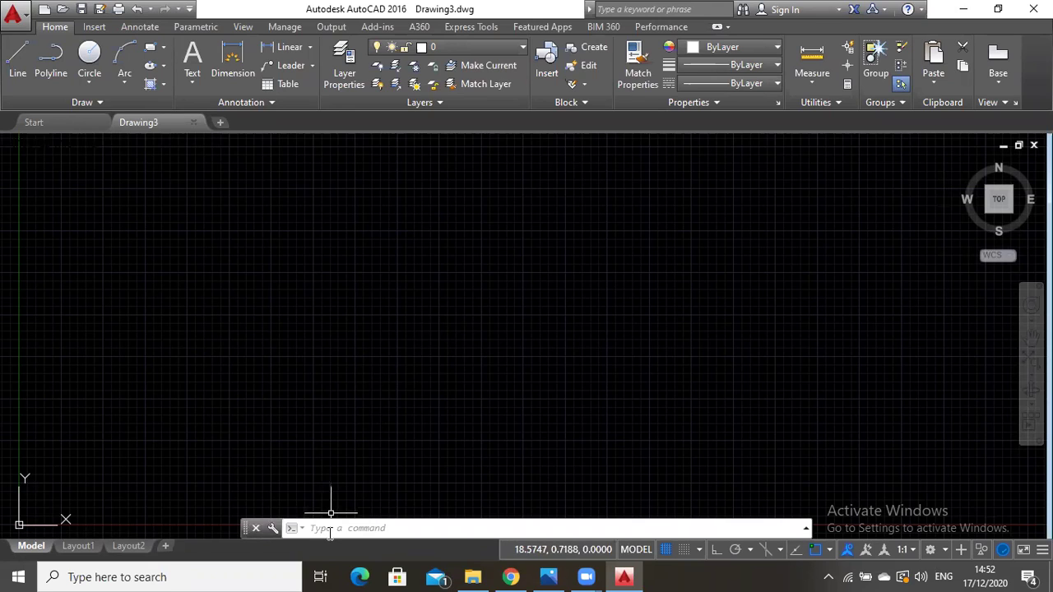
Switch to Photos to examine the traverse sketch's given coordinates, distances and angles, and return to AutoCAD.
click(358, 527)
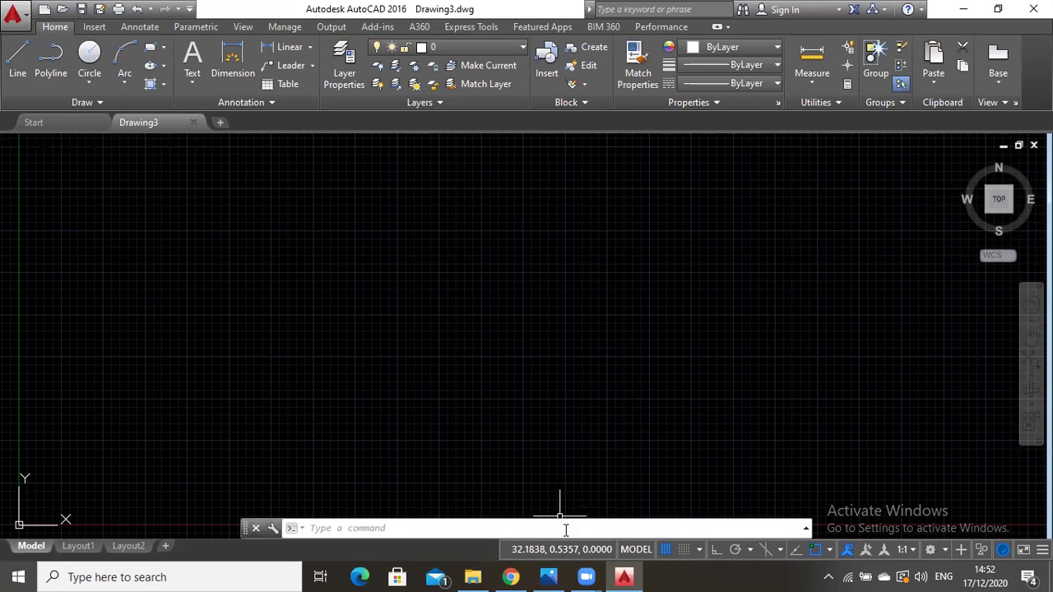
click(549, 576)
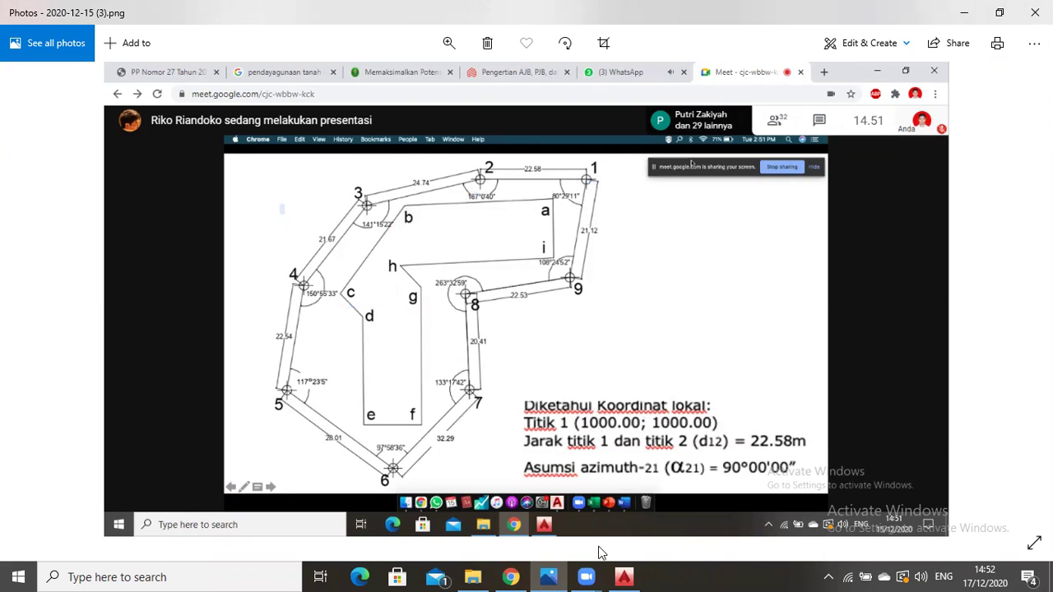
click(626, 577)
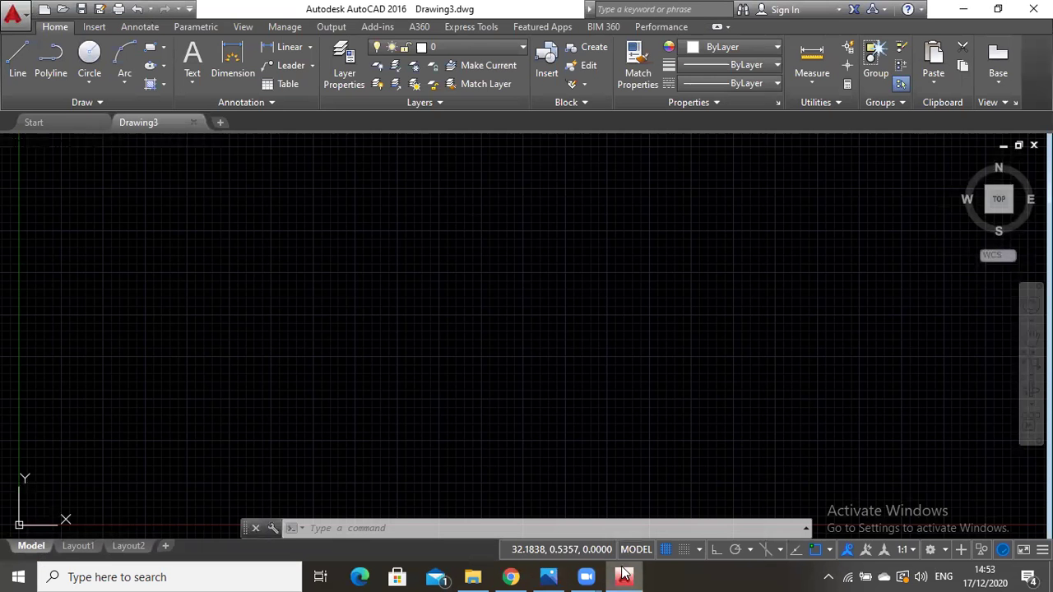
click(465, 529)
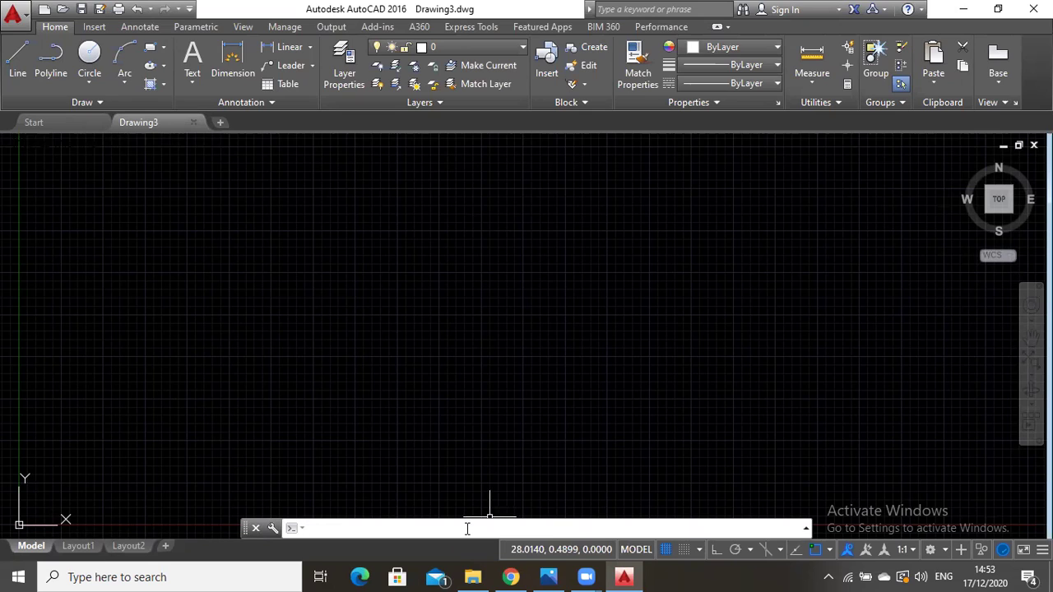
text(LIMITS)
key(Return)
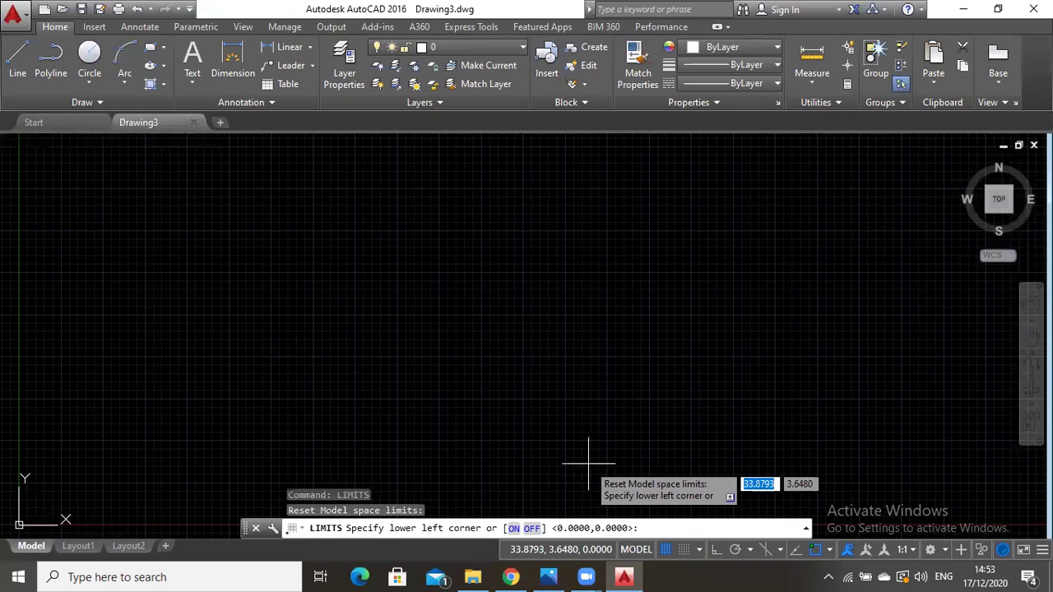
key(Return)
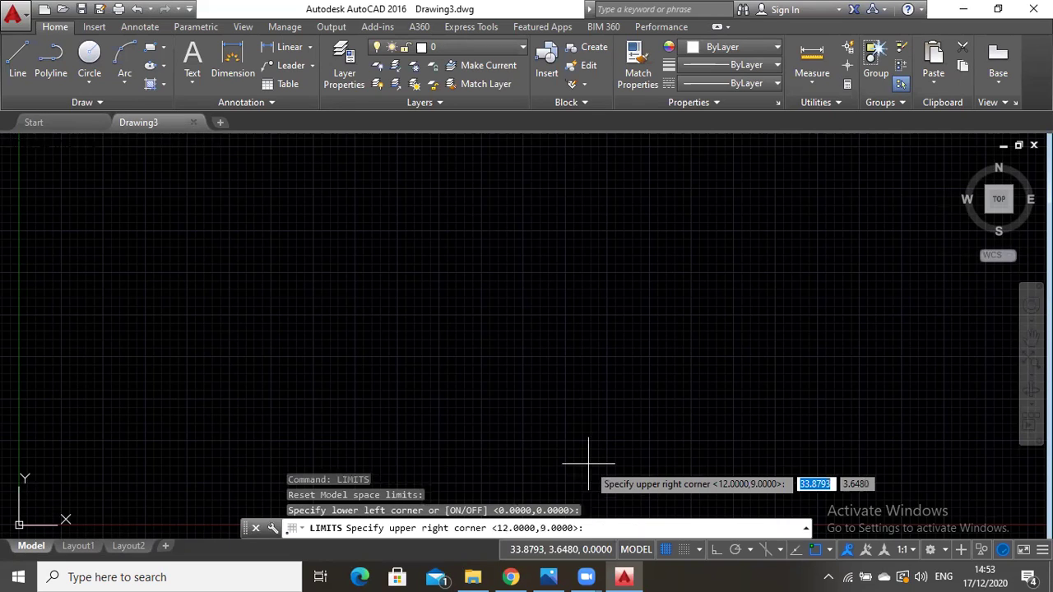
key(Return)
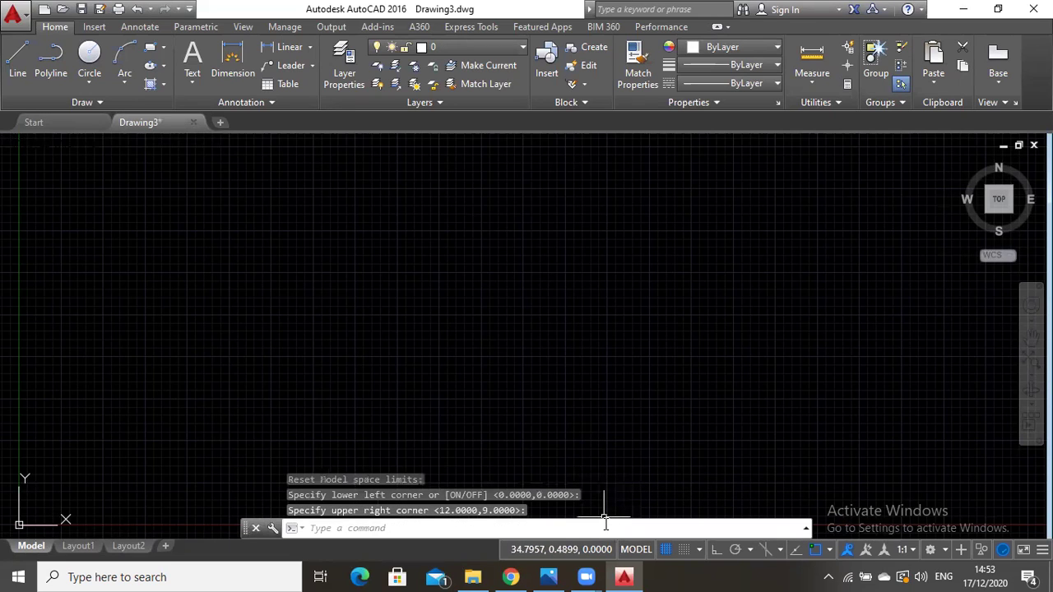
text(point)
key(Return)
key(Return)
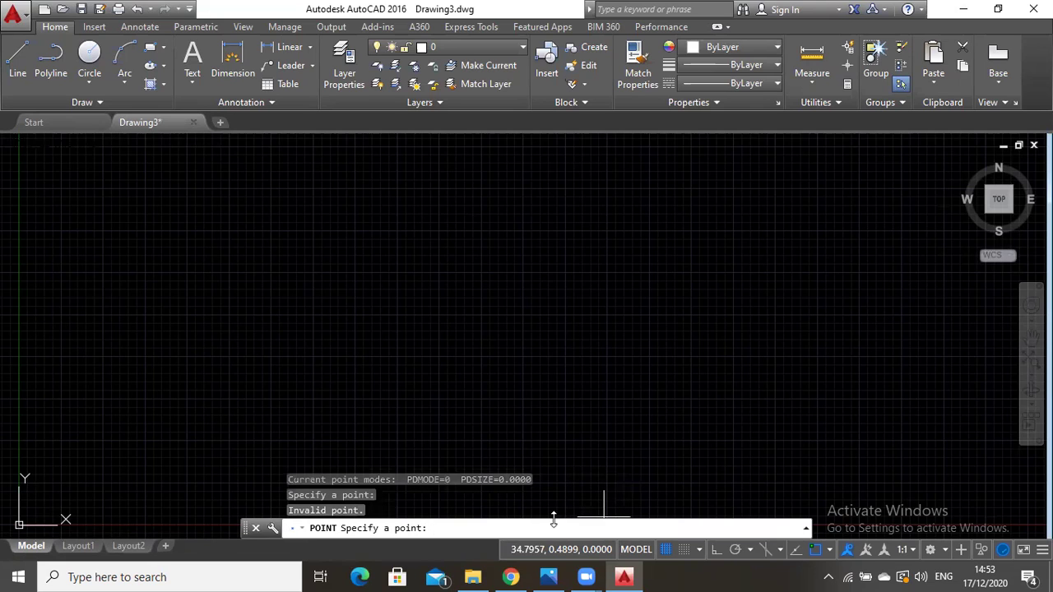
key(Escape)
Set the model space limits from the default lower-left corner 0,0 to 1100,1100 and zoom to All.
text(limits)
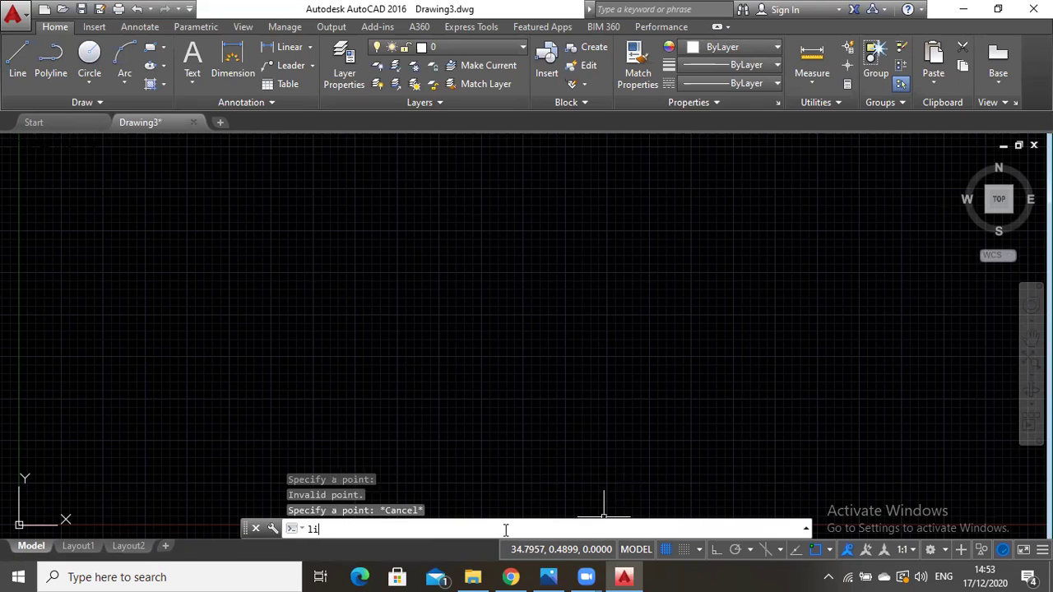
key(Return)
key(Return)
text(1100,1100)
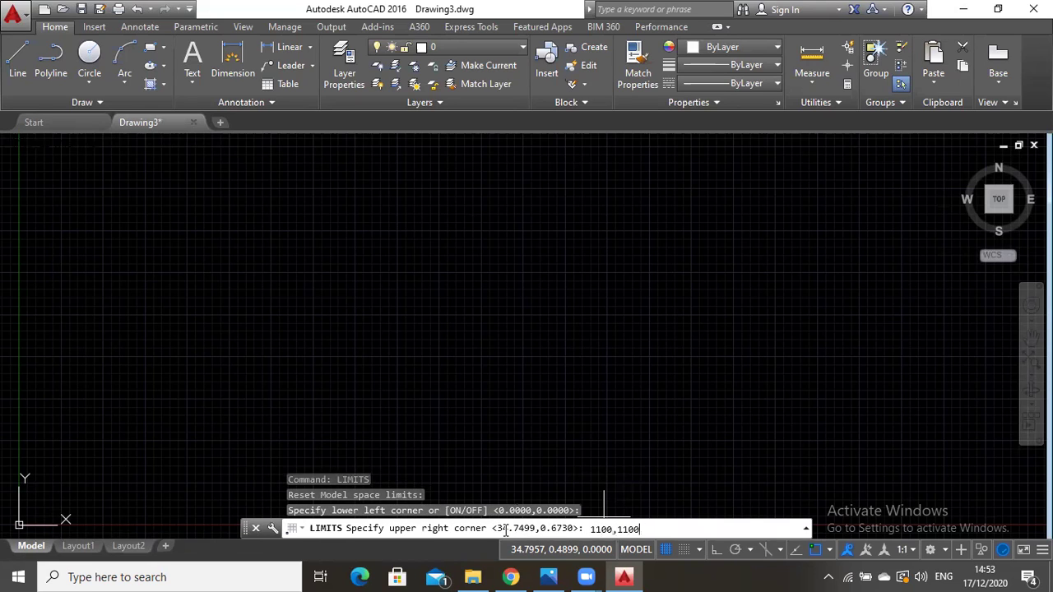
key(Return)
text(zoom)
key(Return)
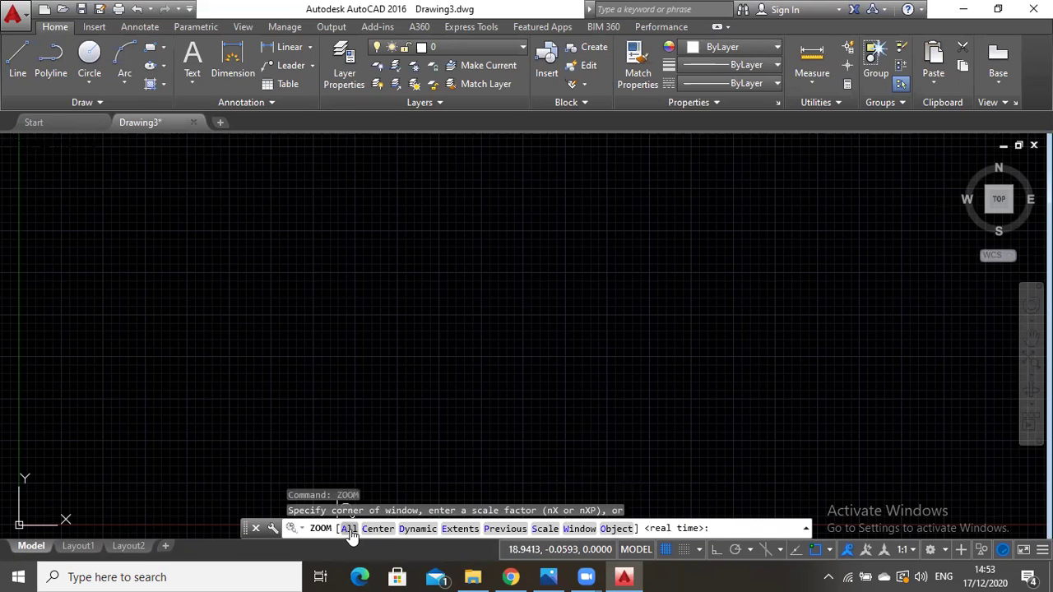
click(349, 529)
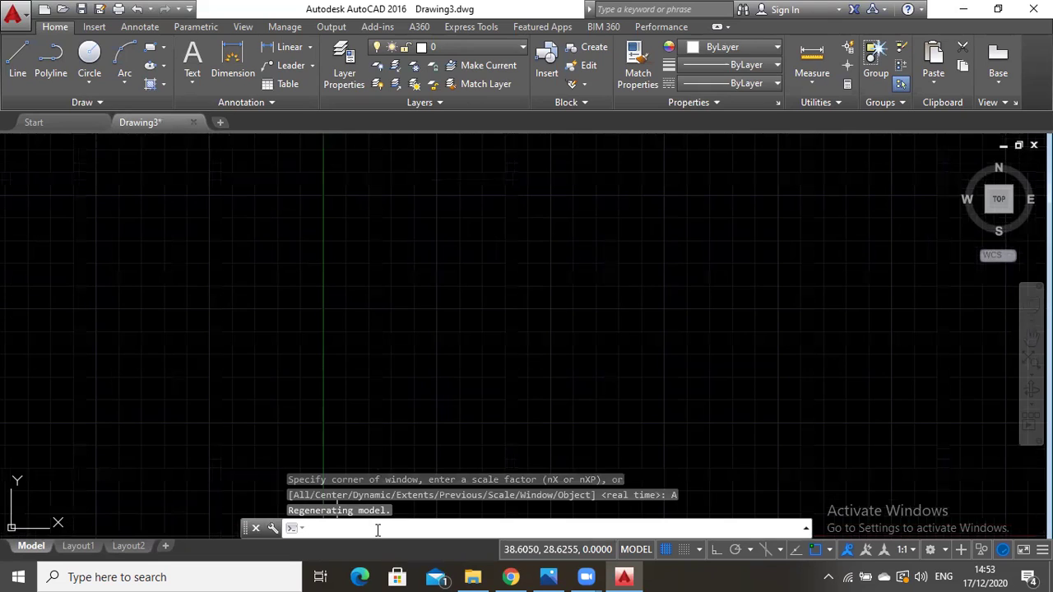
Place a point object for traverse station 1 at coordinates 1000,1000.
text(point)
key(Return)
text(1000,1000)
key(Return)
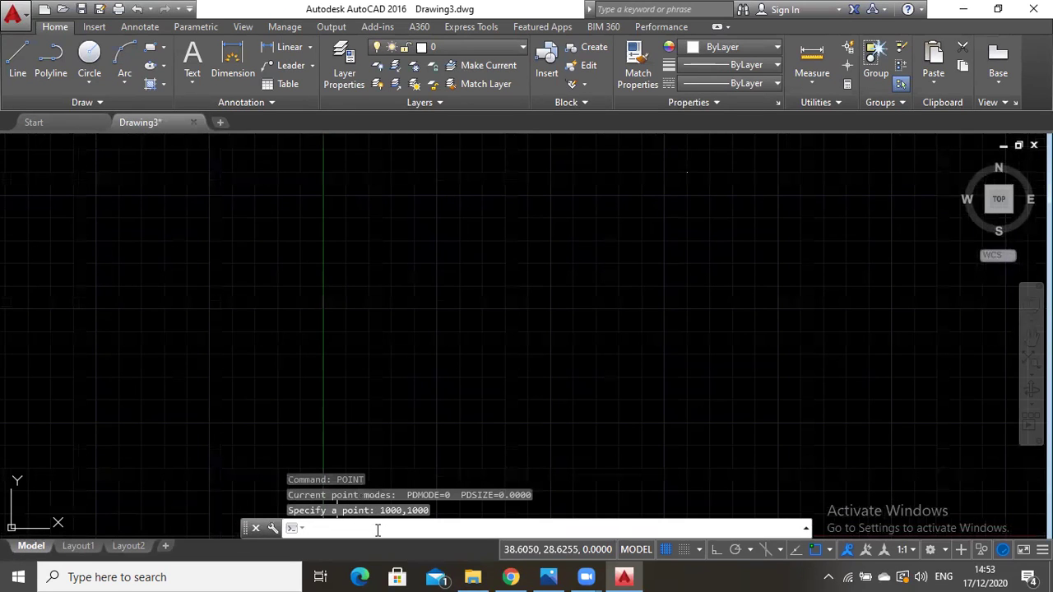
Set the point style to the circle with a cross through it.
text(ddpty)
key(Return)
click(526, 214)
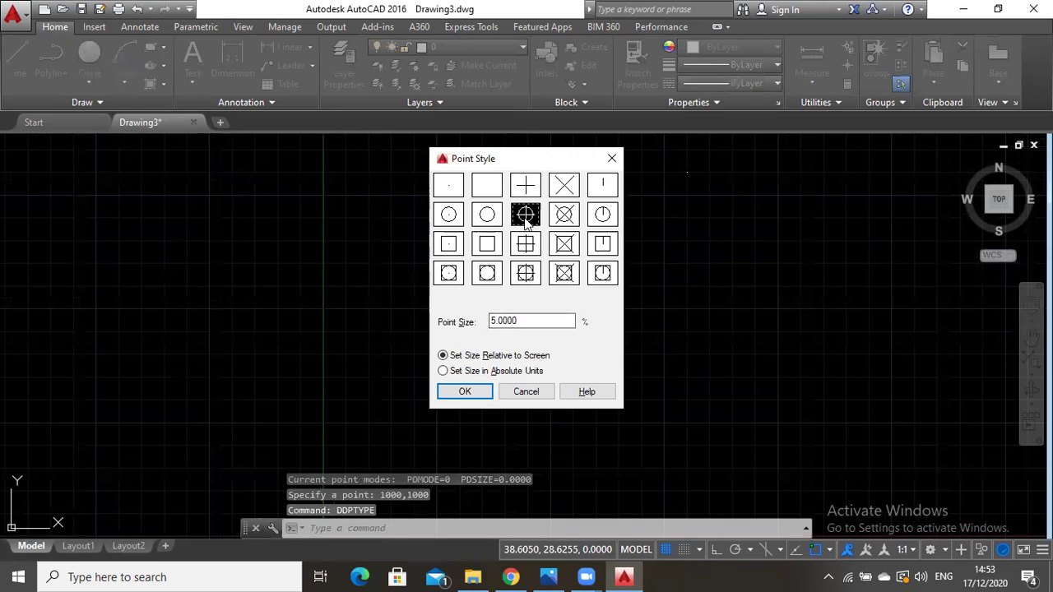
click(465, 392)
click(445, 510)
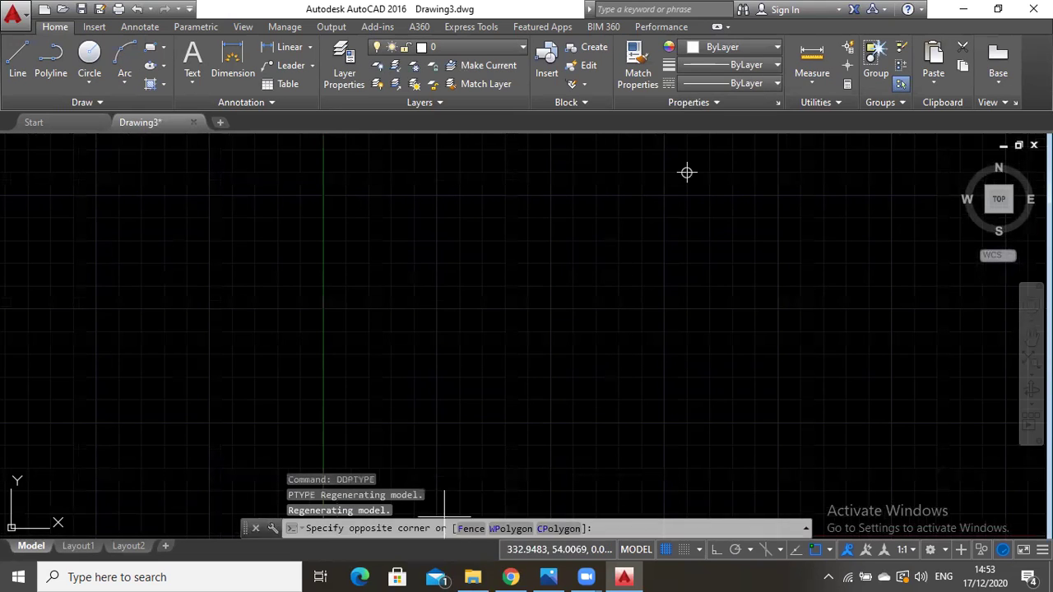
key(Escape)
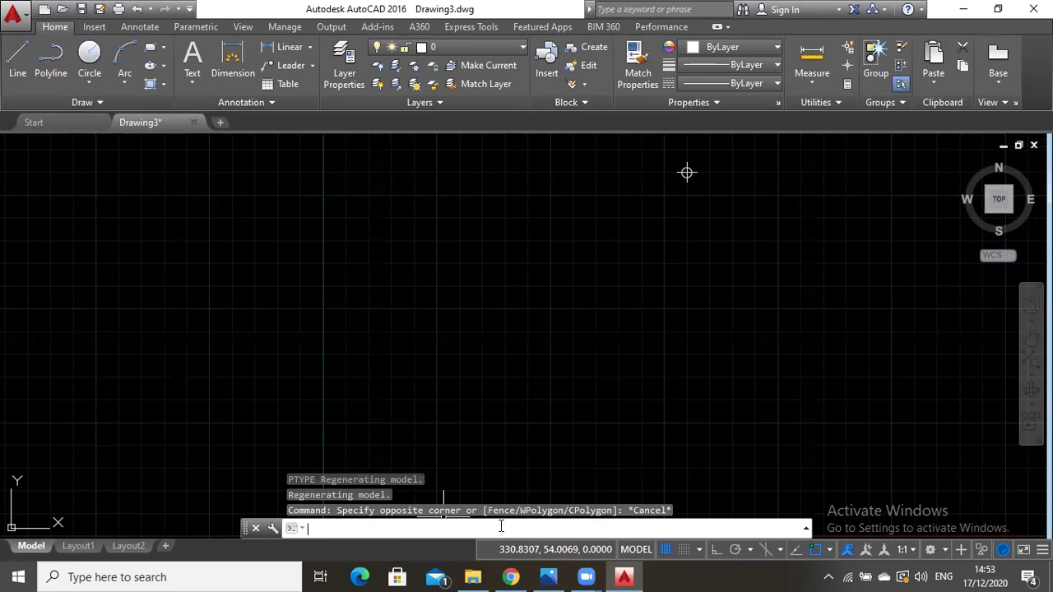
Check the traverse sketch in Photos, return to AutoCAD, and place the point for station 2 at 977.42,1000.
click(548, 577)
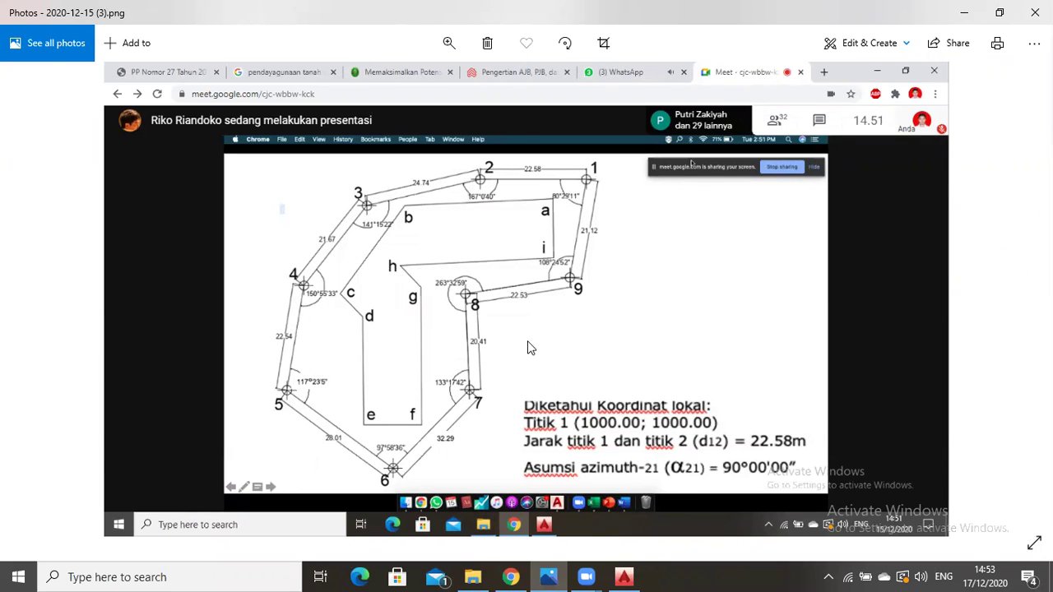
click(624, 577)
click(517, 527)
text(point)
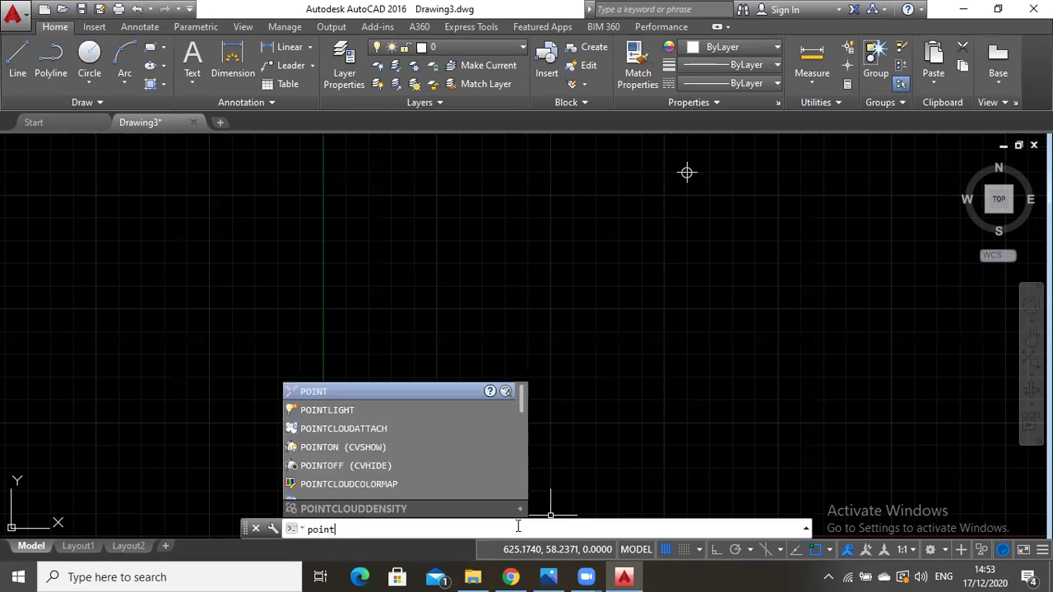
key(Return)
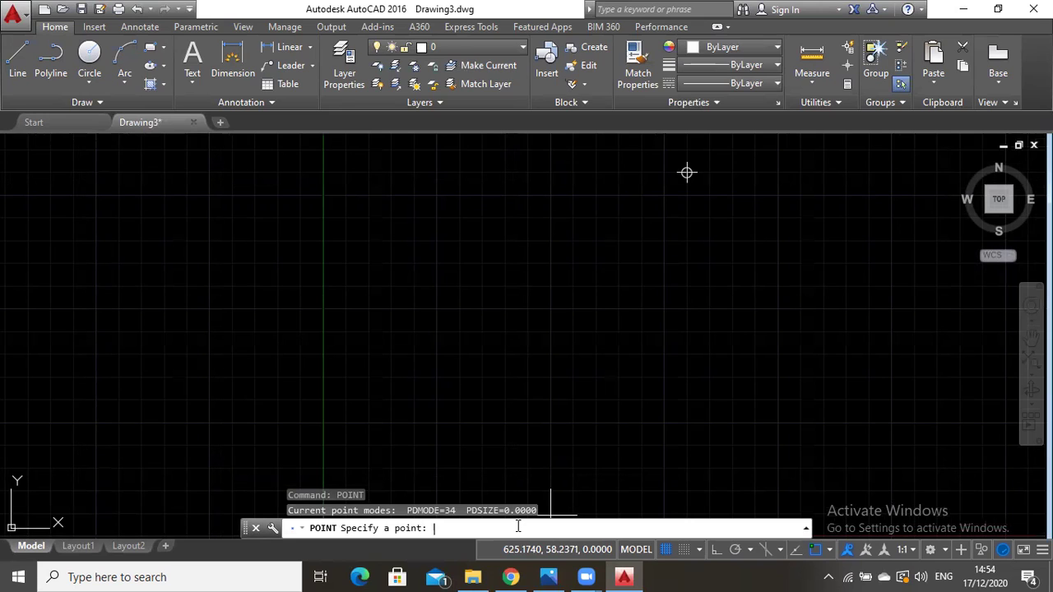
text(977.42,1000)
key(Return)
Reapply the current point style with DDPTYPE to regenerate both station markers at the closer view scale.
scroll(921, 287, up, 3)
click(1030, 332)
drag(676, 301, 576, 486)
key(Escape)
text(ddptype)
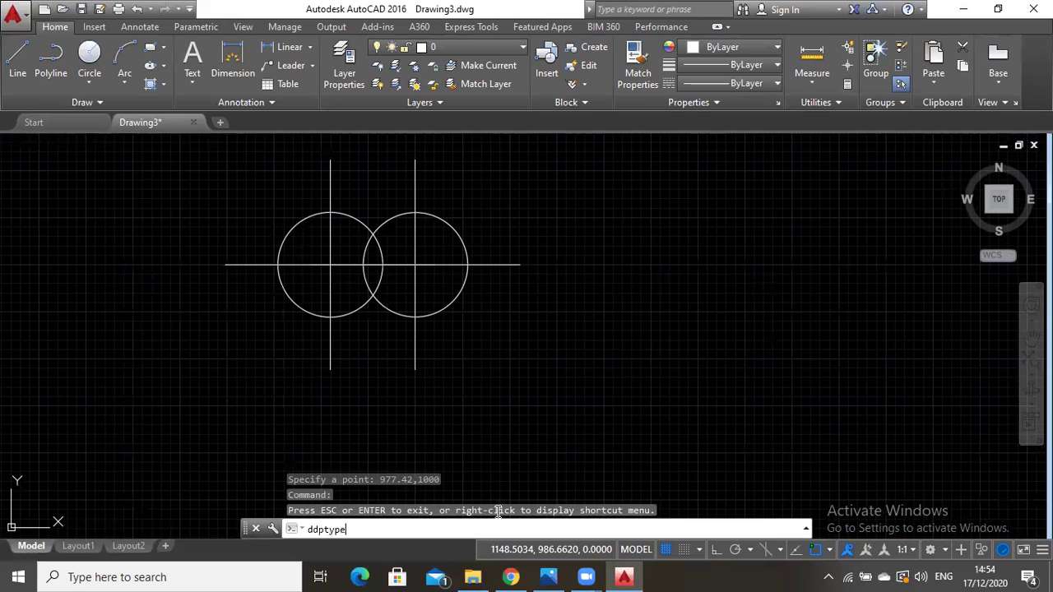
key(Return)
click(479, 392)
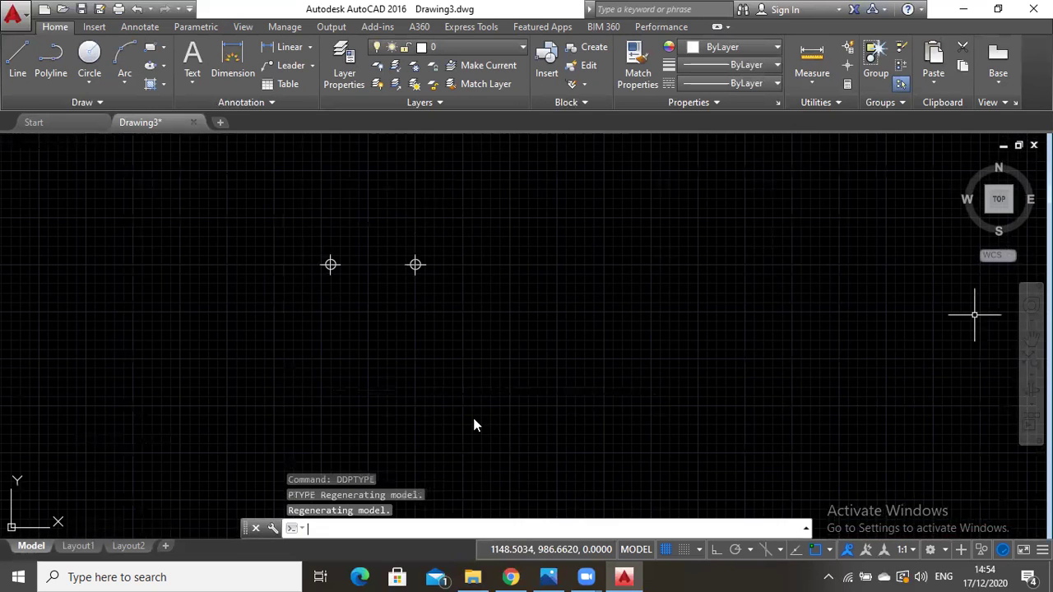
Draw a polyline from the station 1 point to the station 2 point.
click(50, 58)
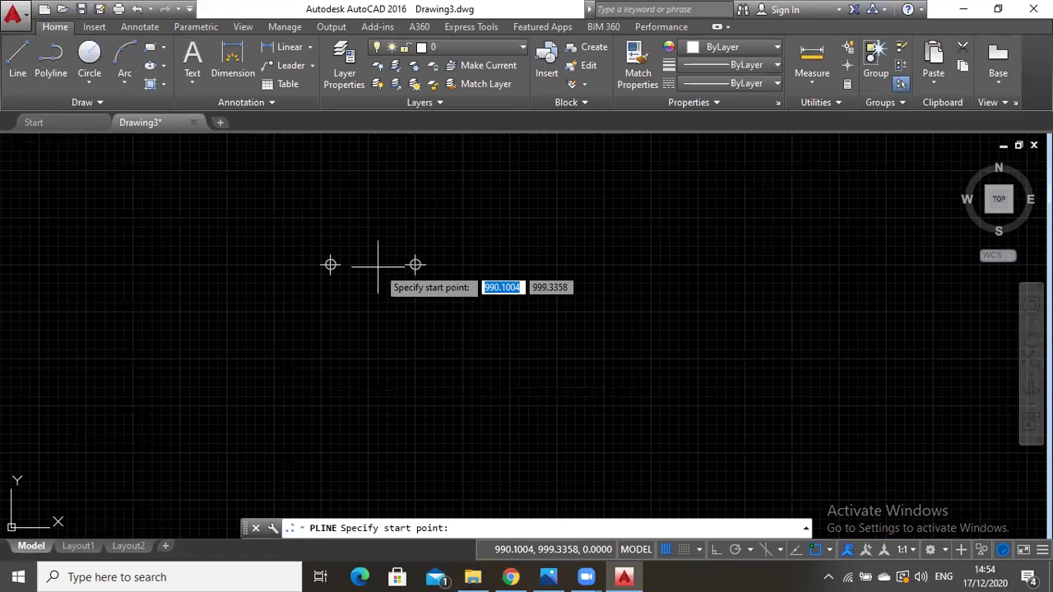
click(416, 264)
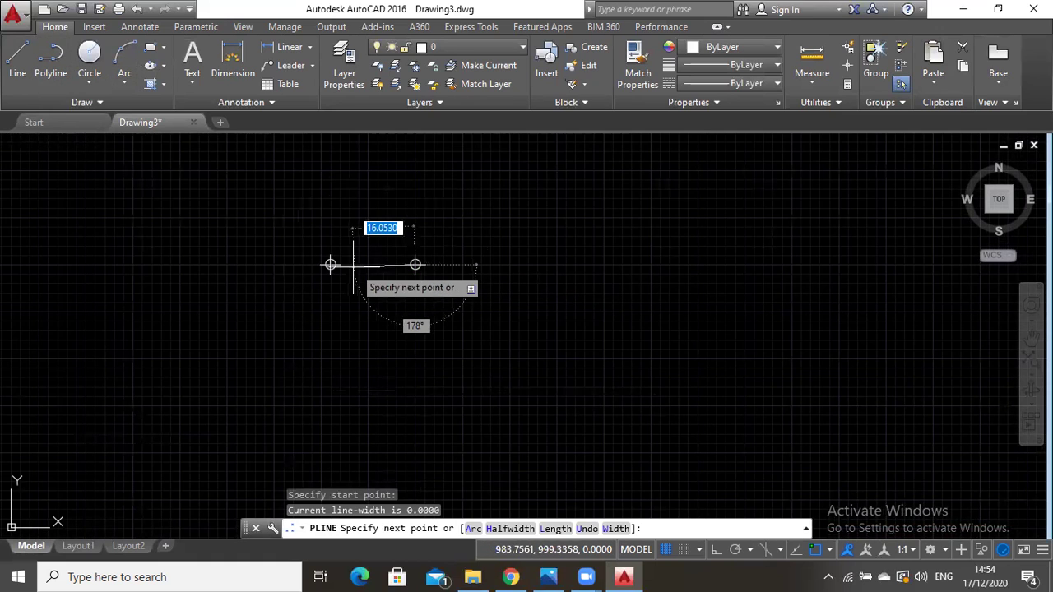
click(329, 264)
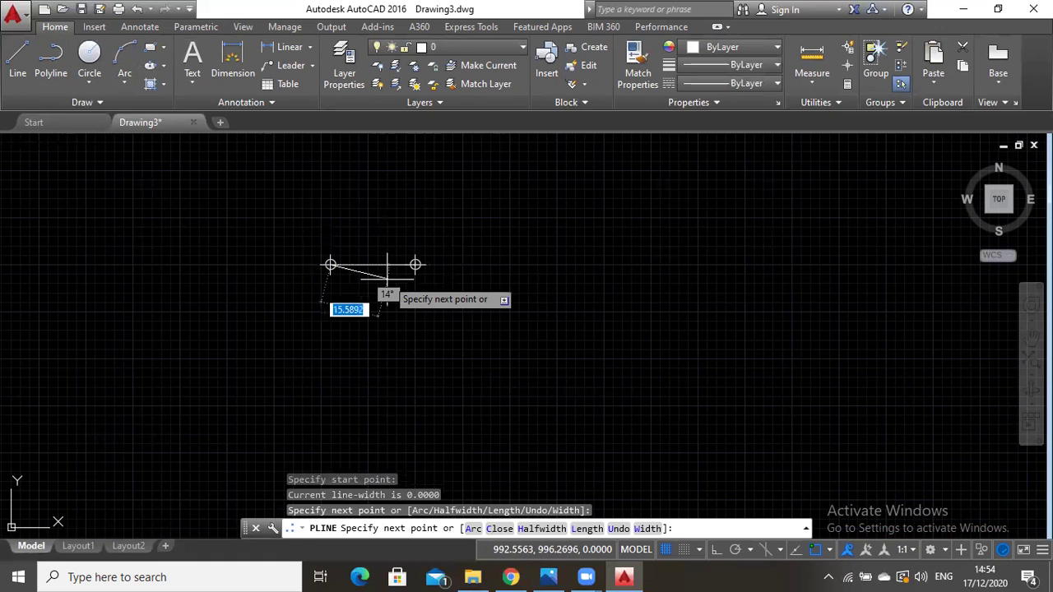
key(Escape)
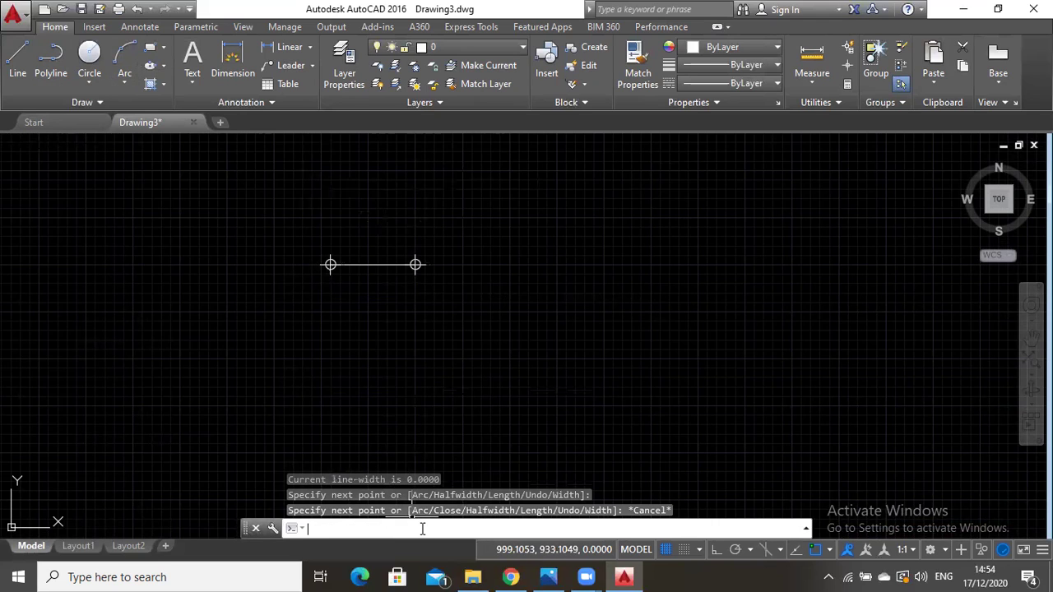
Set the drawing units to Decimal length with 0.00 precision and clockwise Deg/Min/Sec angles with 0d00'00" precision.
text(units)
key(Return)
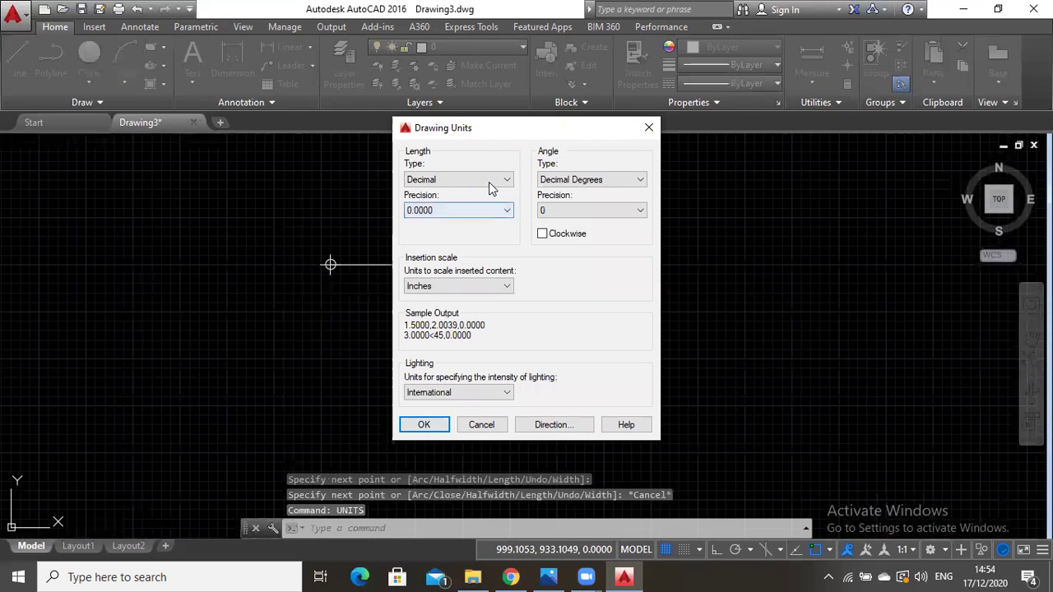
click(489, 179)
click(458, 204)
click(453, 210)
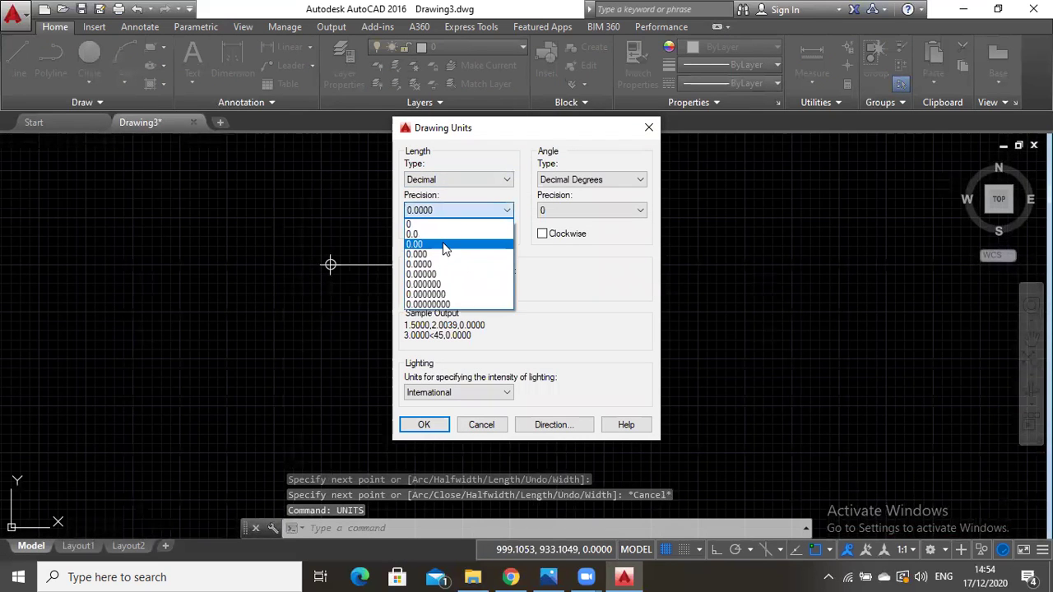
click(448, 238)
click(586, 179)
click(572, 201)
click(576, 210)
click(564, 244)
click(551, 234)
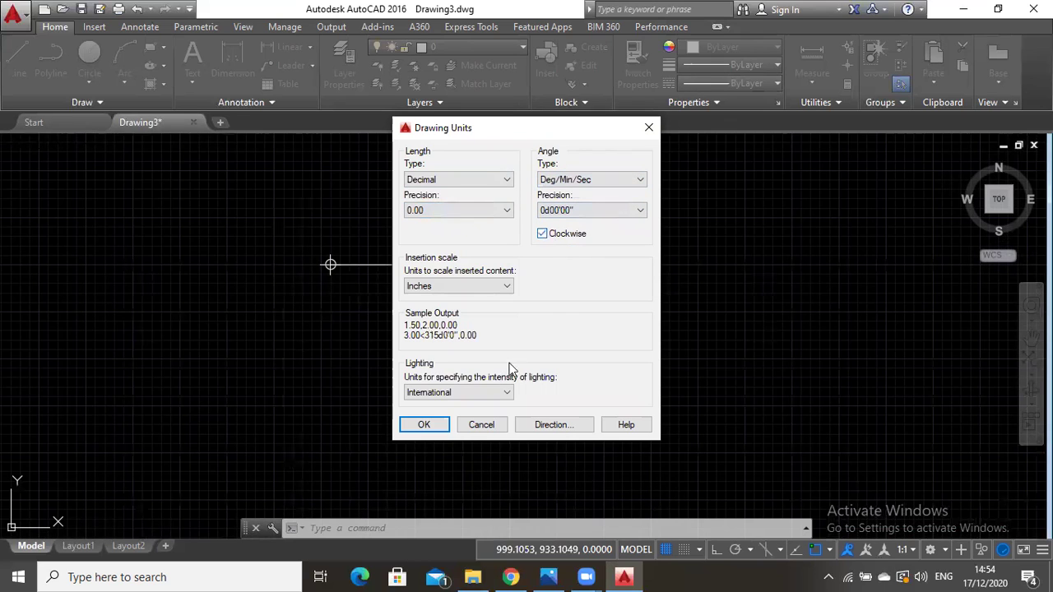
Set the insertion scale to Meters and the base angle direction to North, and apply the drawing units.
click(460, 287)
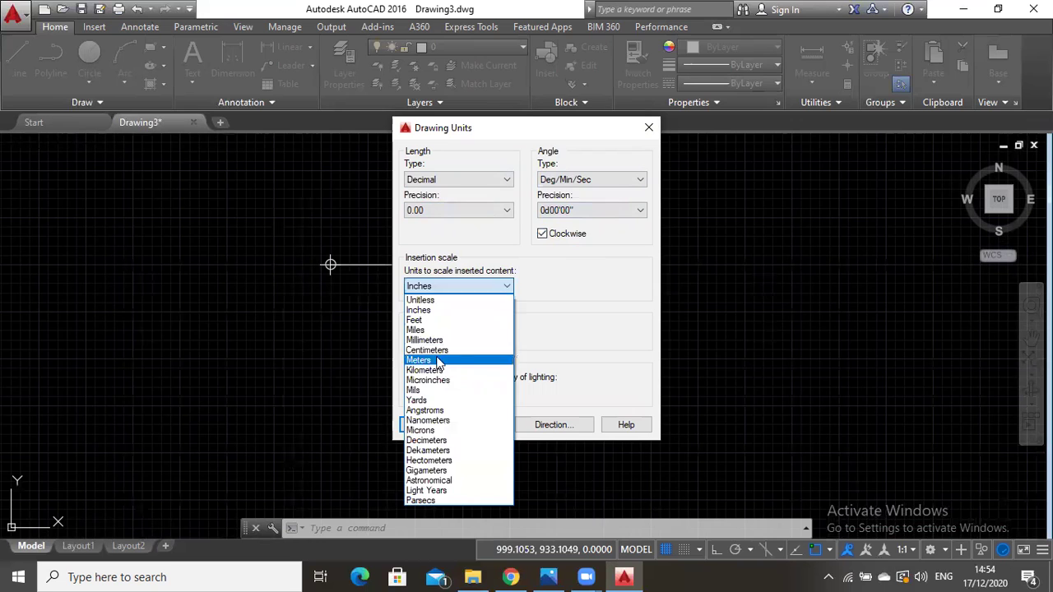
click(421, 362)
click(539, 428)
click(452, 250)
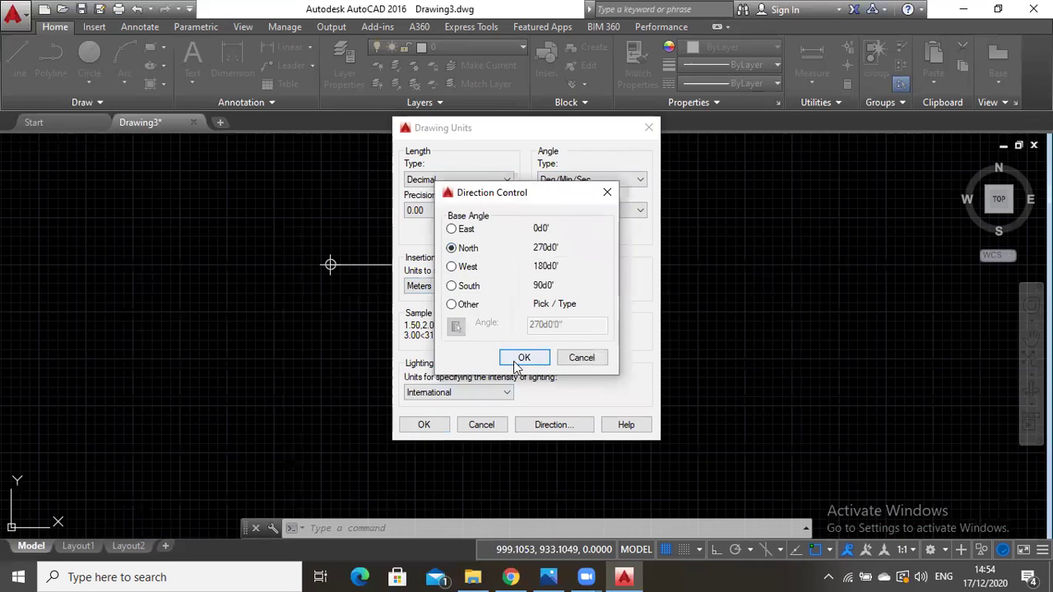
click(520, 357)
click(423, 424)
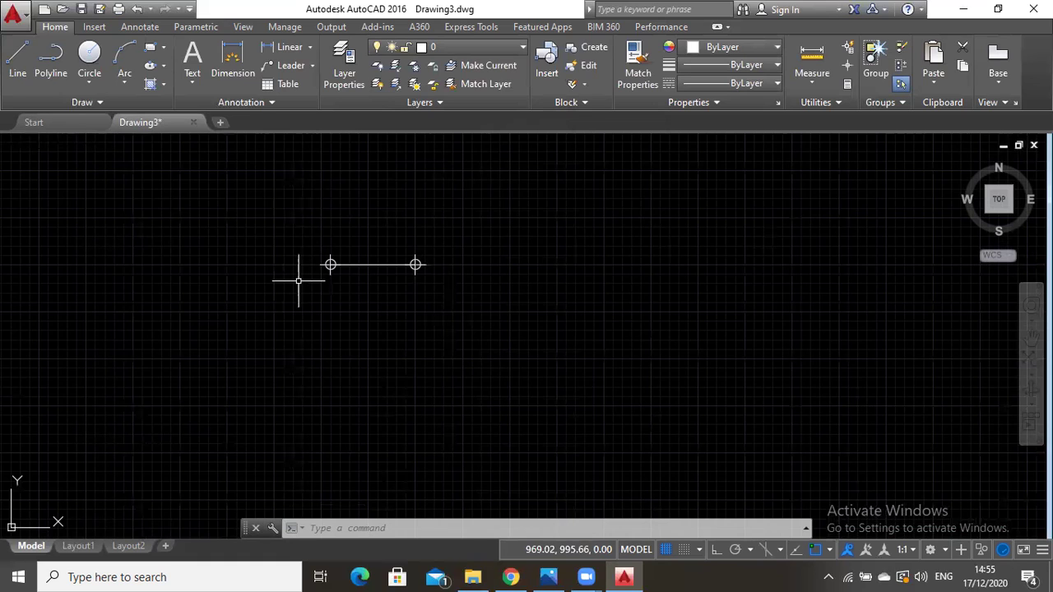
Draw another polyline between the same two stations, from station 1 to station 2, using the new units.
click(390, 531)
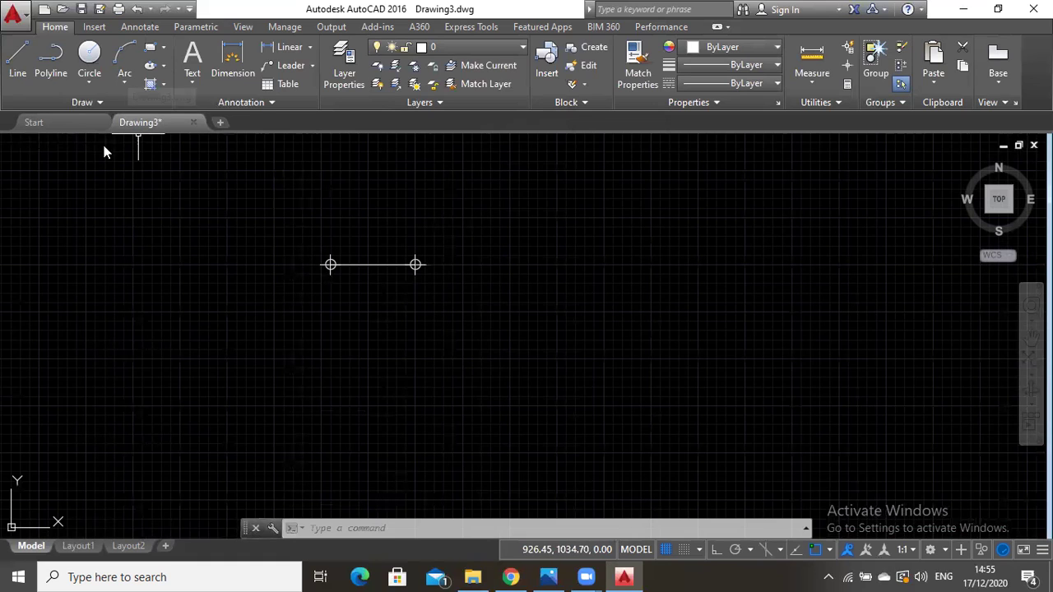
click(50, 56)
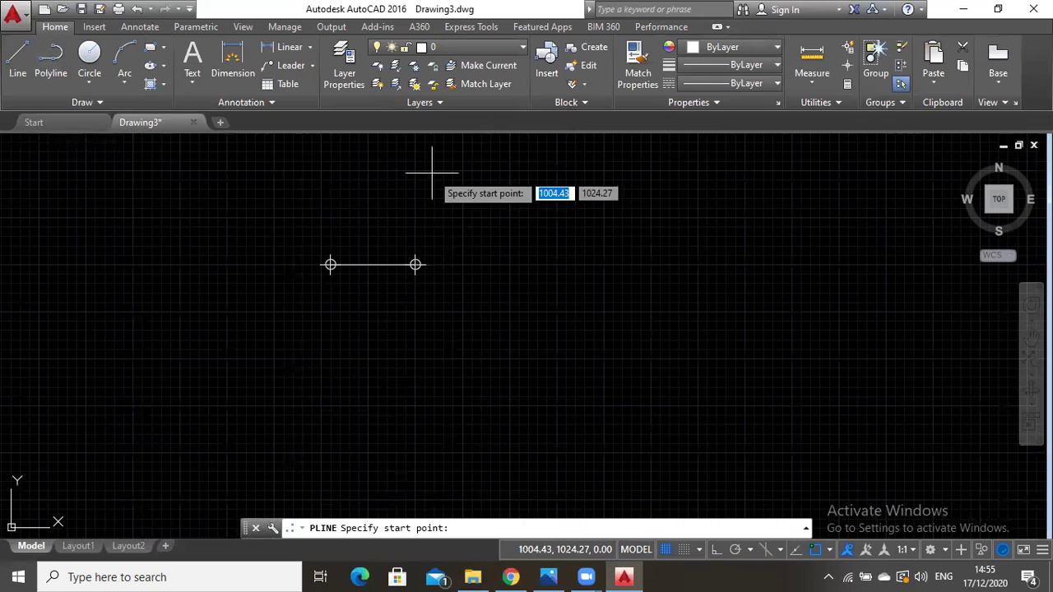
click(415, 264)
click(330, 264)
key(Escape)
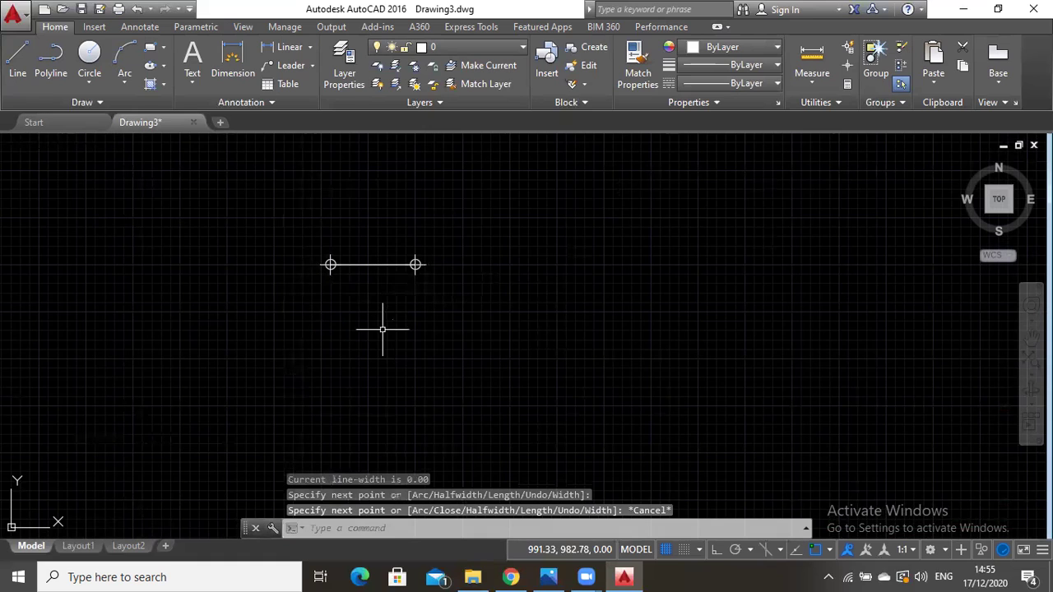
click(385, 531)
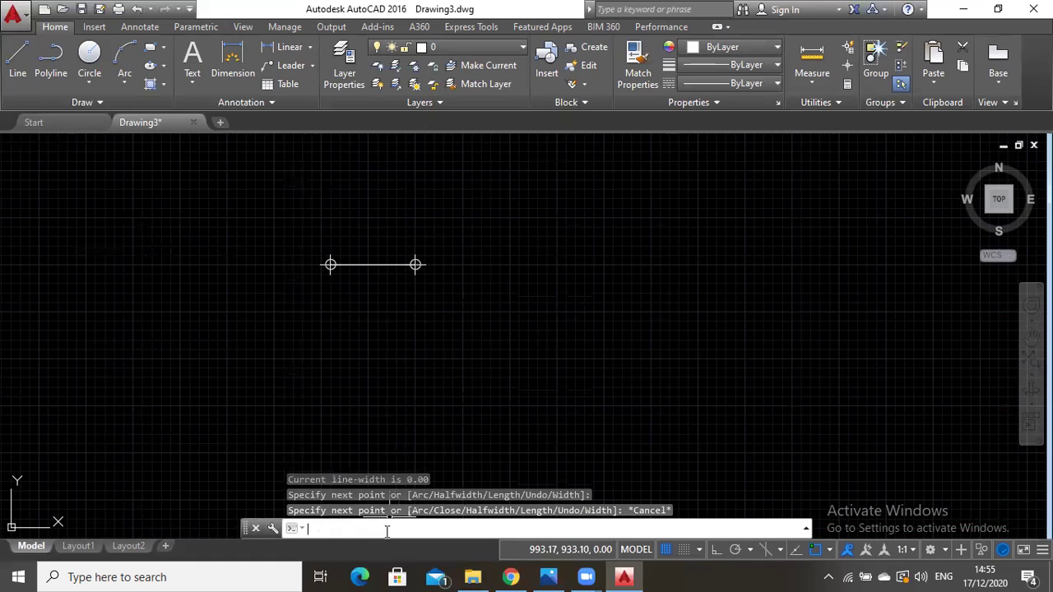
Rotate the duplicate polyline between stations 1 and 2 by -167d0'40" about the left station point.
text(rotate)
key(Return)
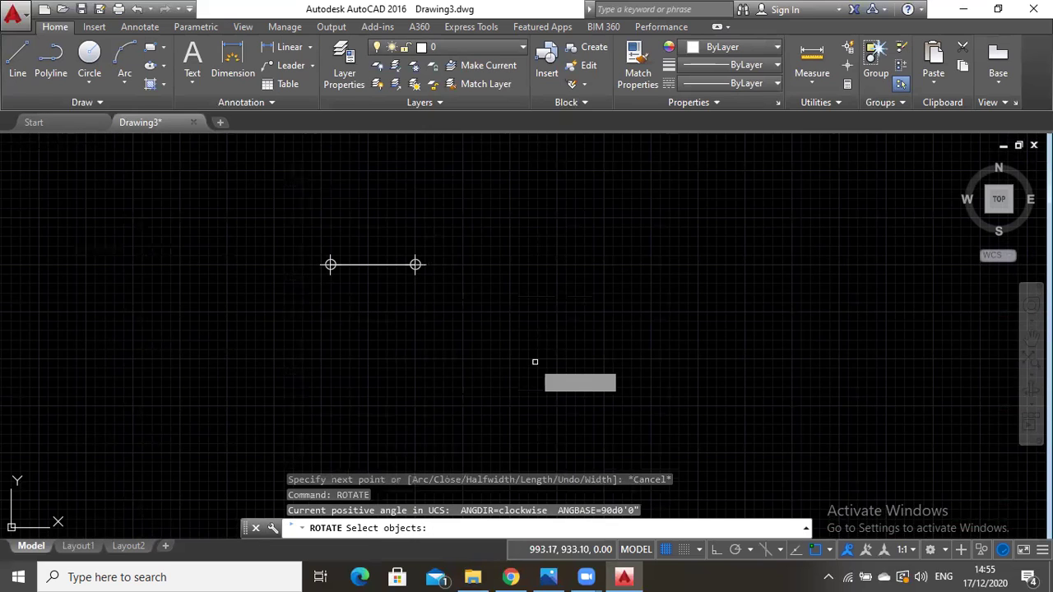
click(391, 266)
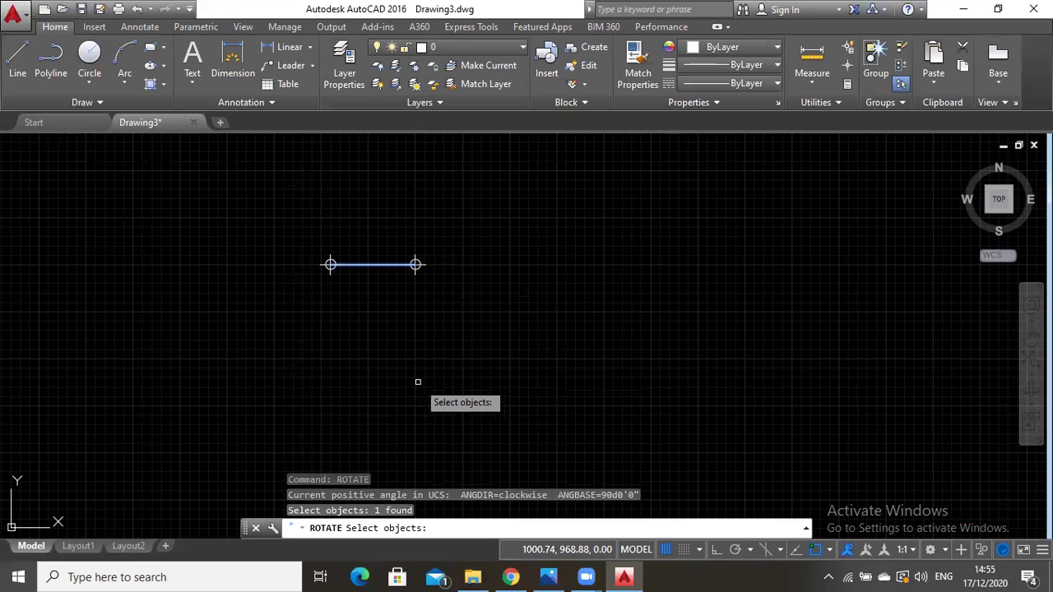
key(Return)
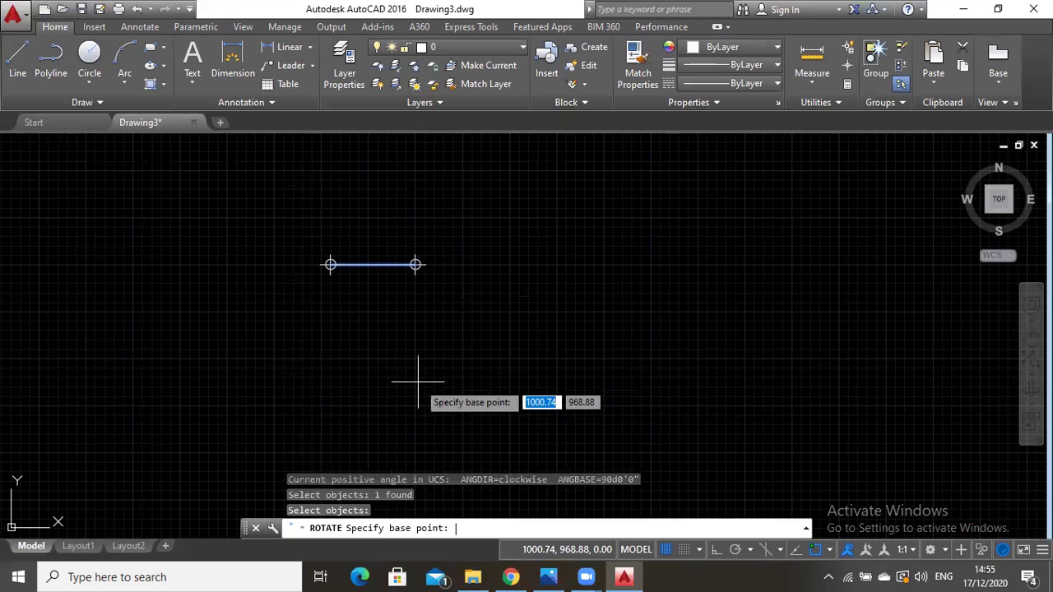
click(330, 265)
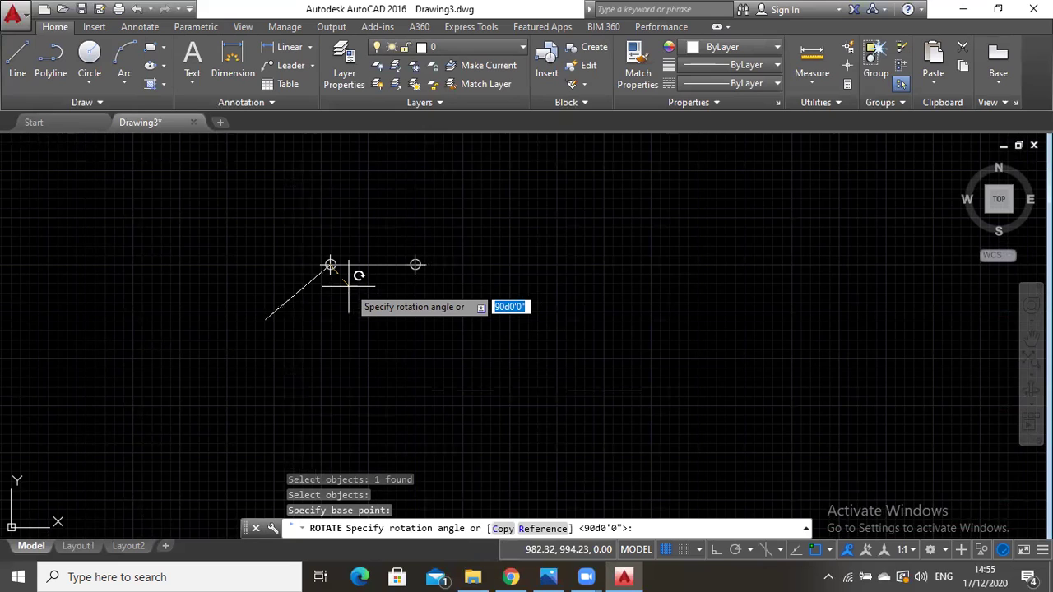
text(16)
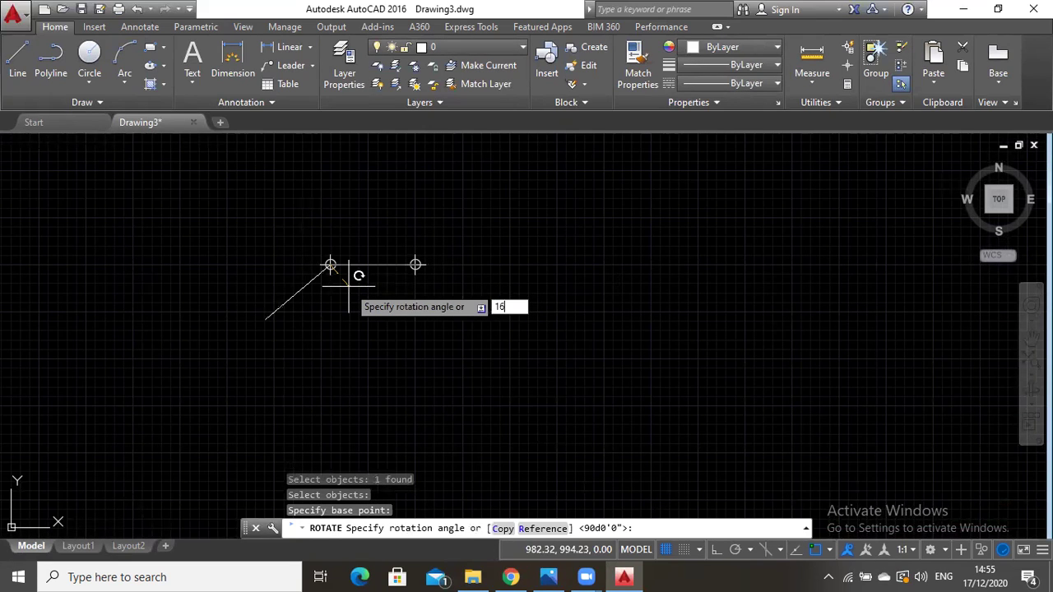
text(7d0'40")
key(Left)
key(Left)
key(Left)
key(Left)
key(Left)
key(Left)
key(Left)
text(-)
key(Return)
Undo the last rotation of the duplicate polyline.
scroll(391, 258, up, 1)
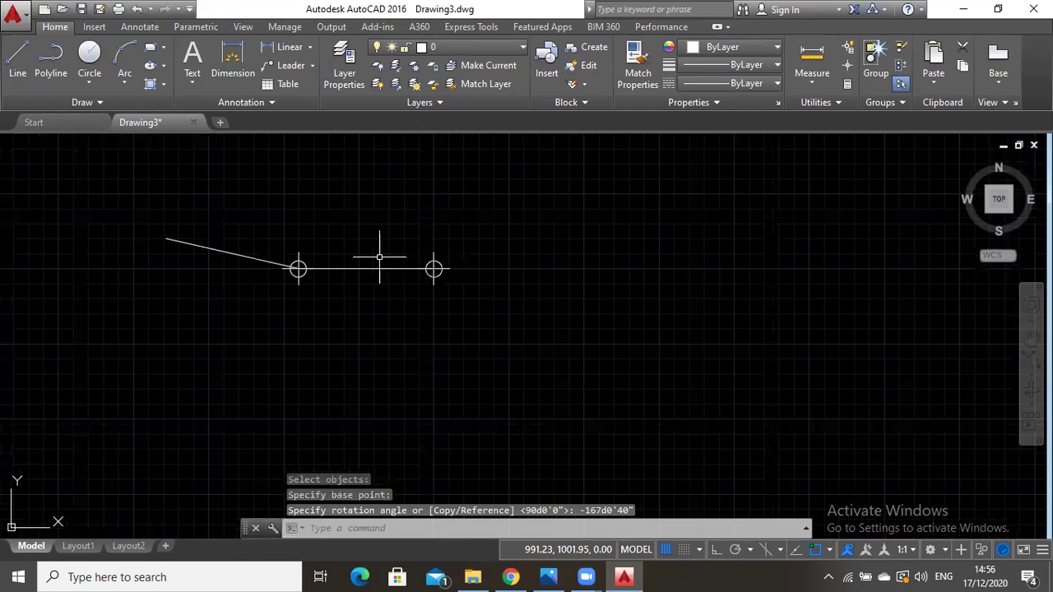
scroll(298, 224, down, 1)
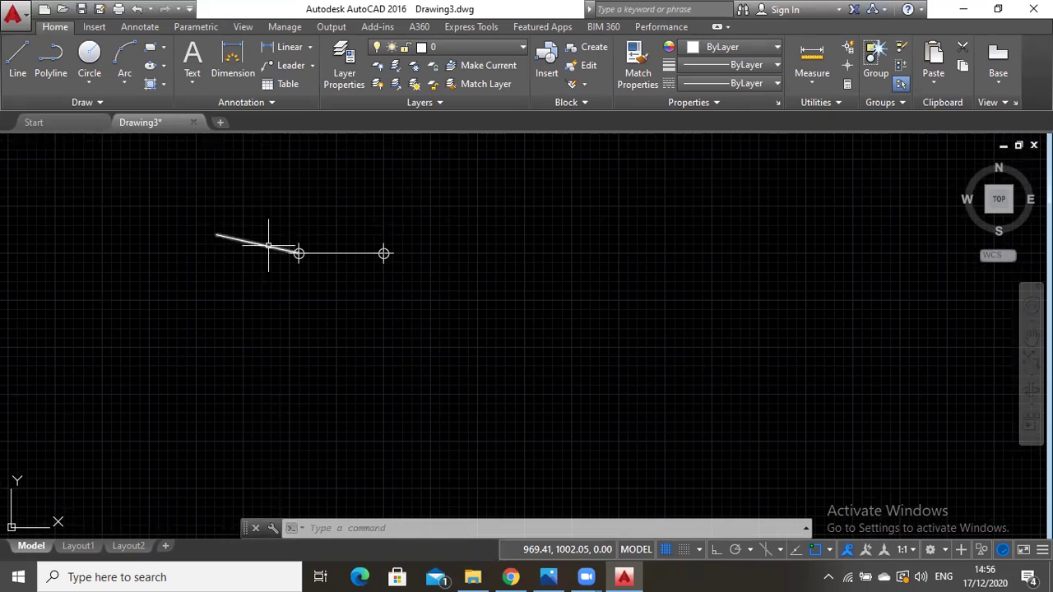
key(ctrl+z)
key(ctrl+z)
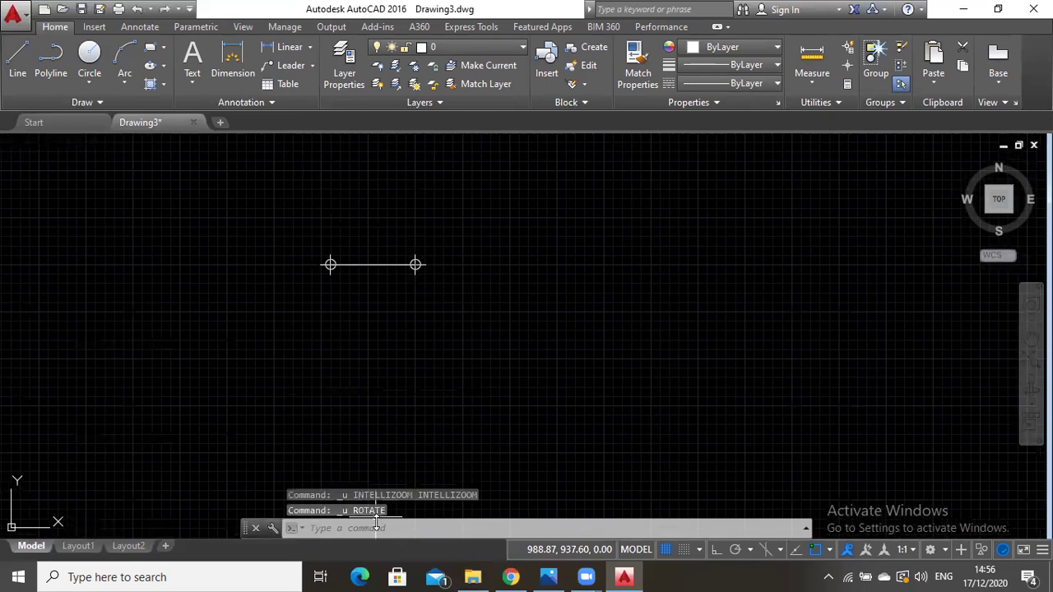
Rotate the duplicate polyline by 167d0'40" about the left station point.
click(381, 527)
text(rotate)
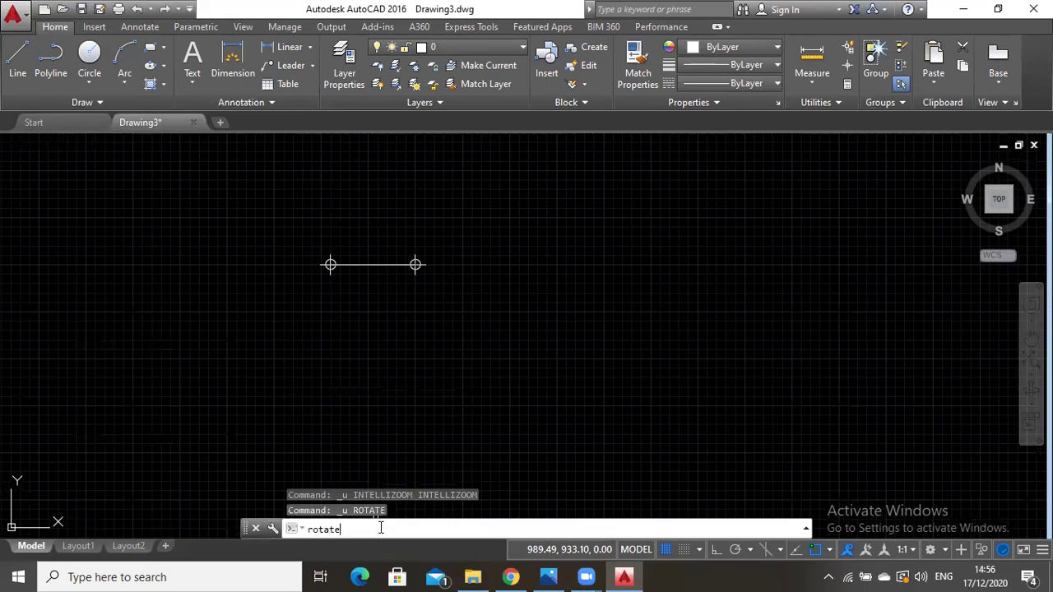
key(Return)
click(382, 264)
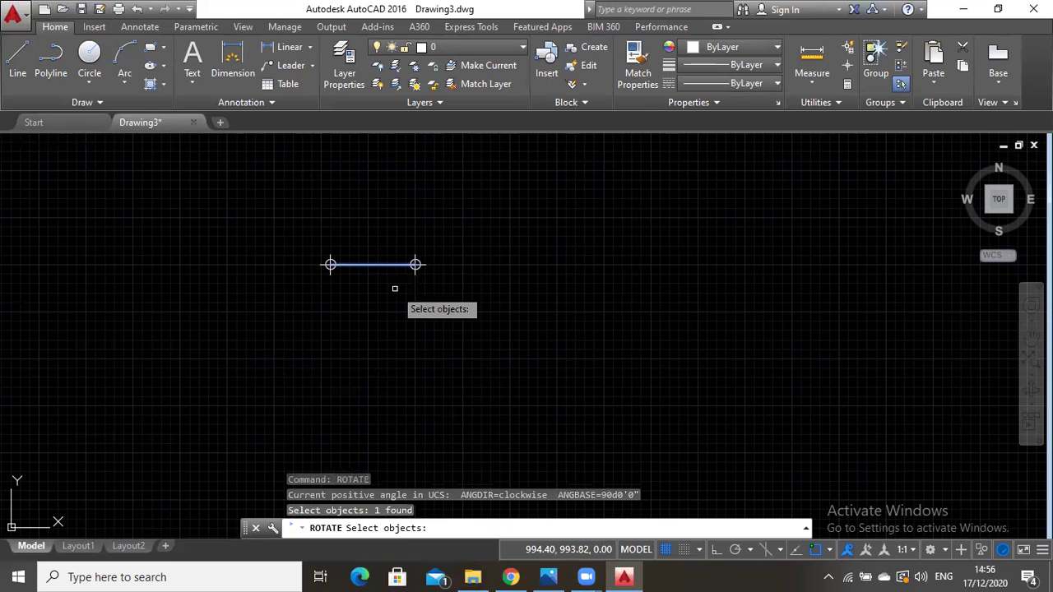
key(Return)
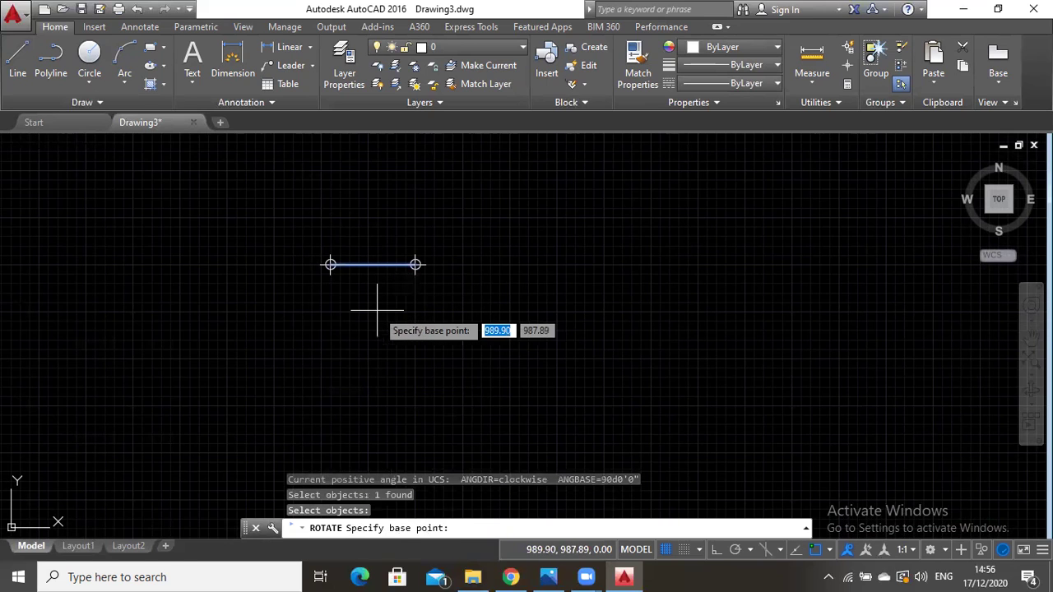
click(330, 264)
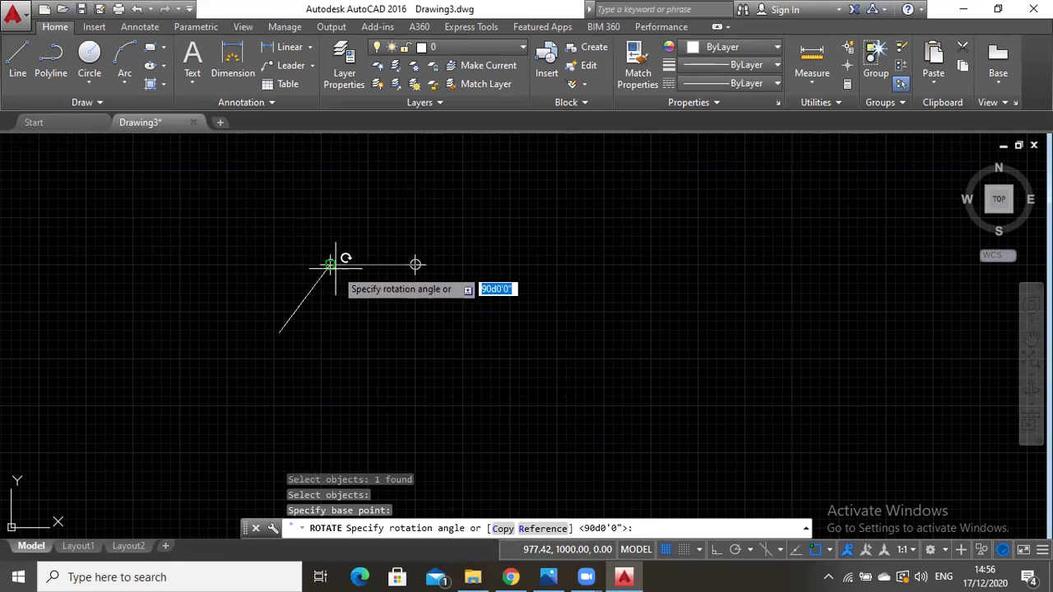
text(167)
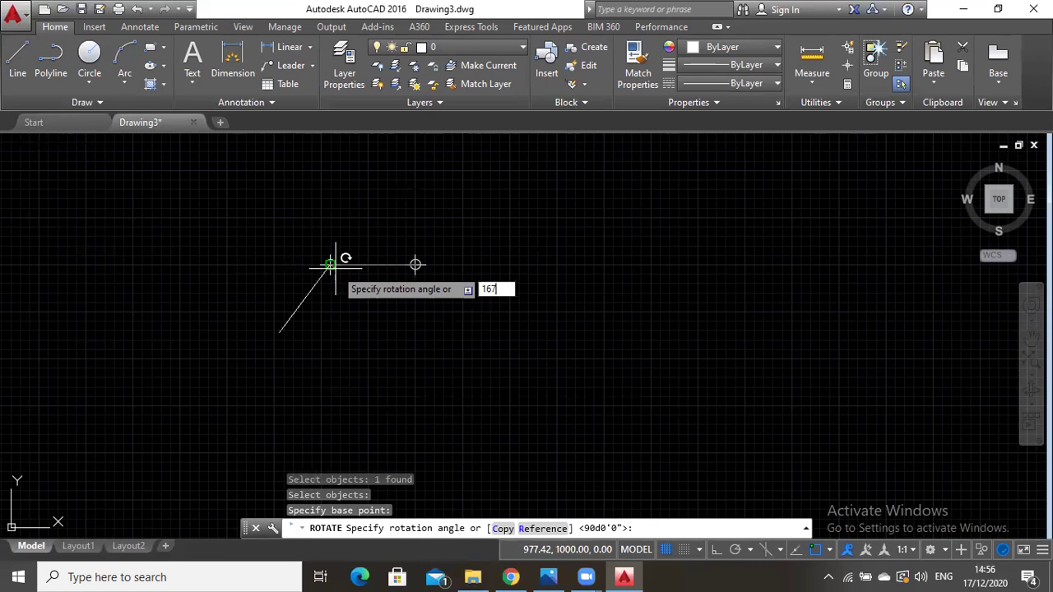
text(d0'40")
key(Return)
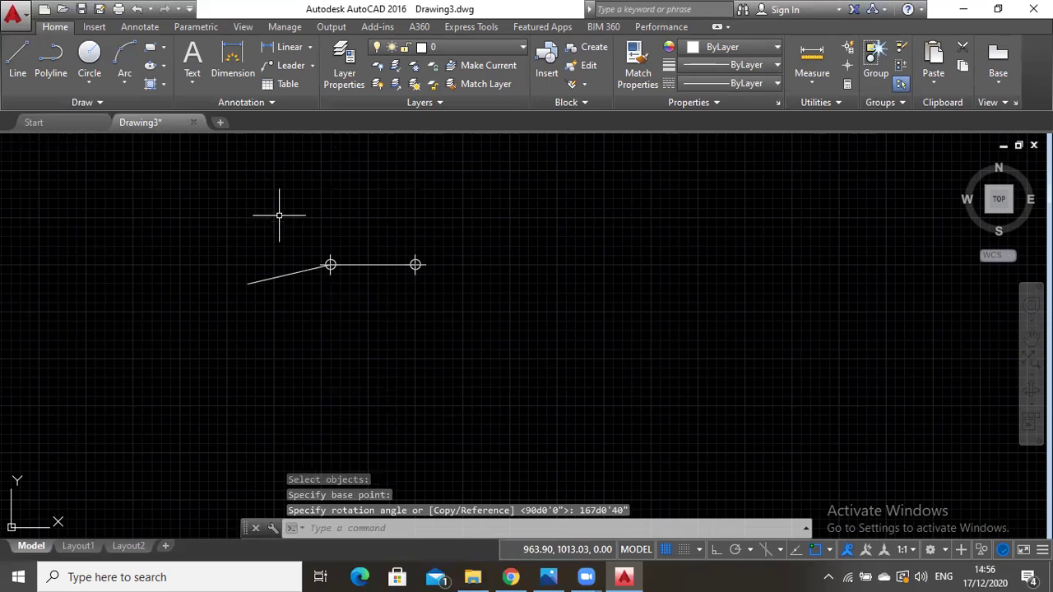
scroll(283, 216, up, 2)
click(1031, 336)
drag(167, 235, 348, 231)
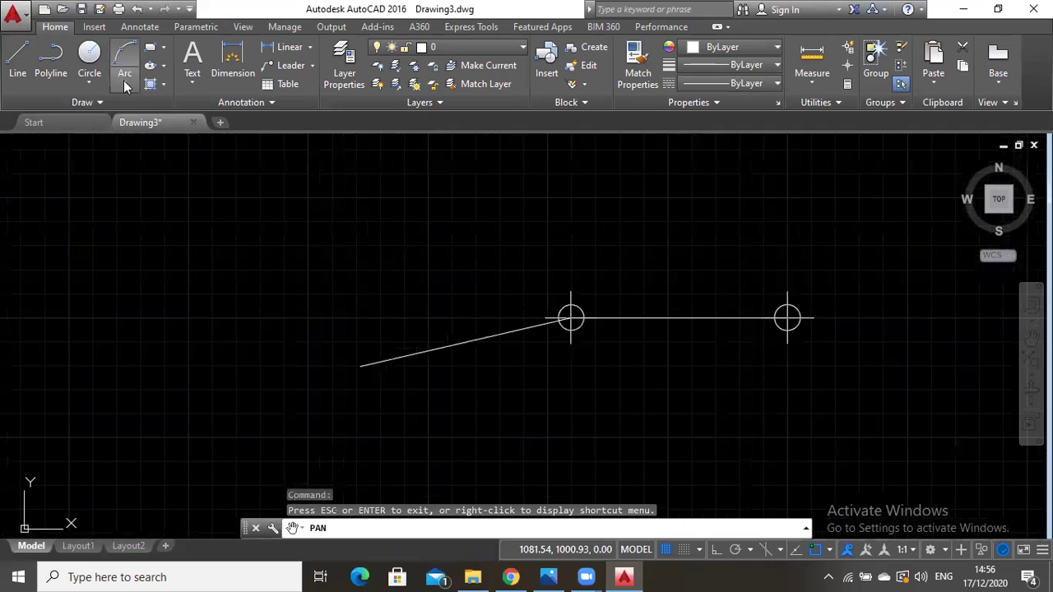
click(48, 59)
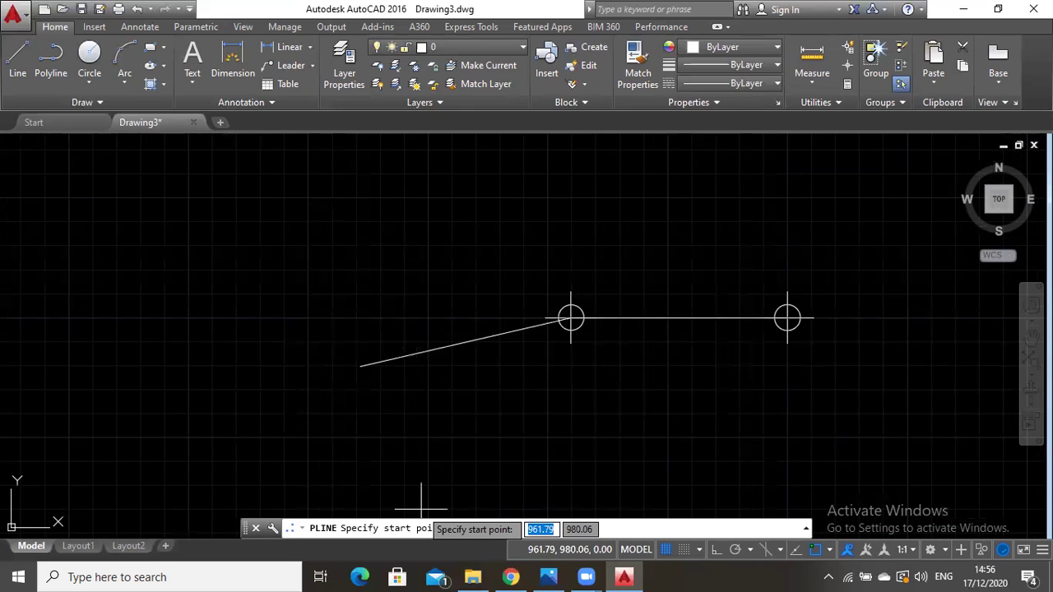
key(Escape)
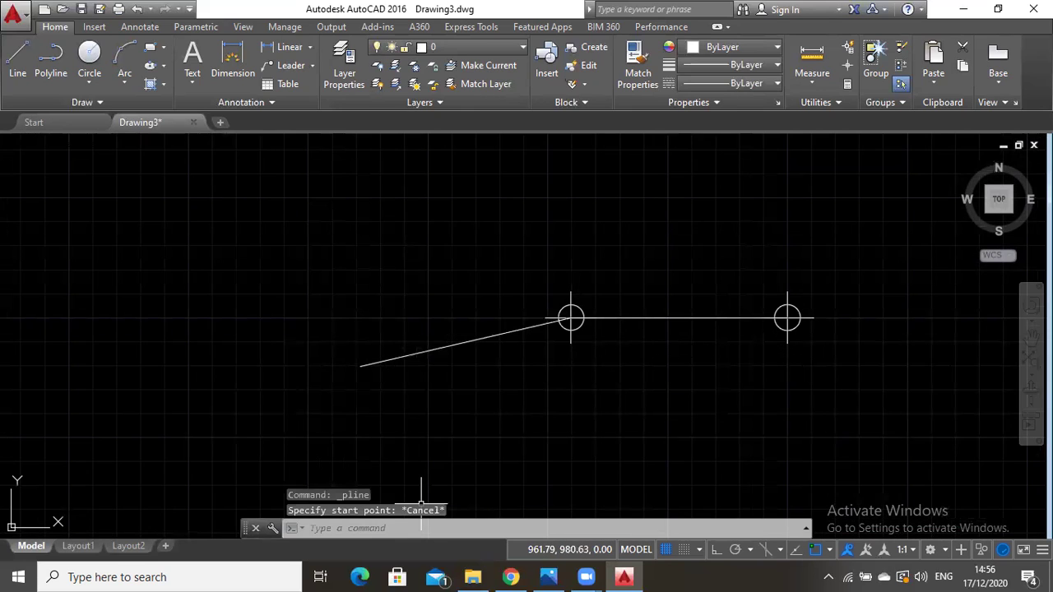
Lengthen the rotated polyline at its free end to a total length of 24.74.
click(464, 529)
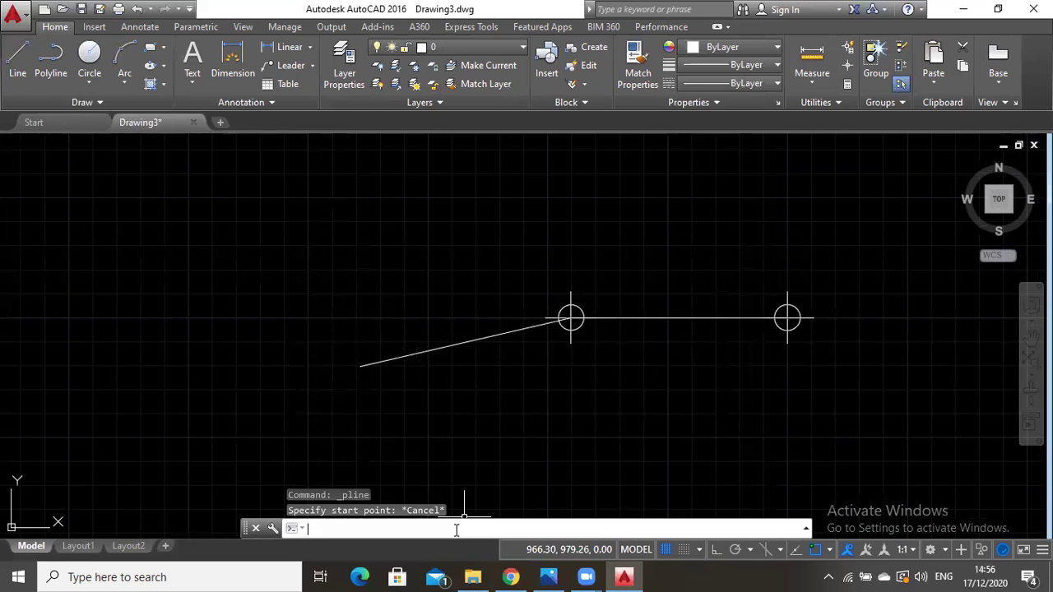
text(length)
key(Return)
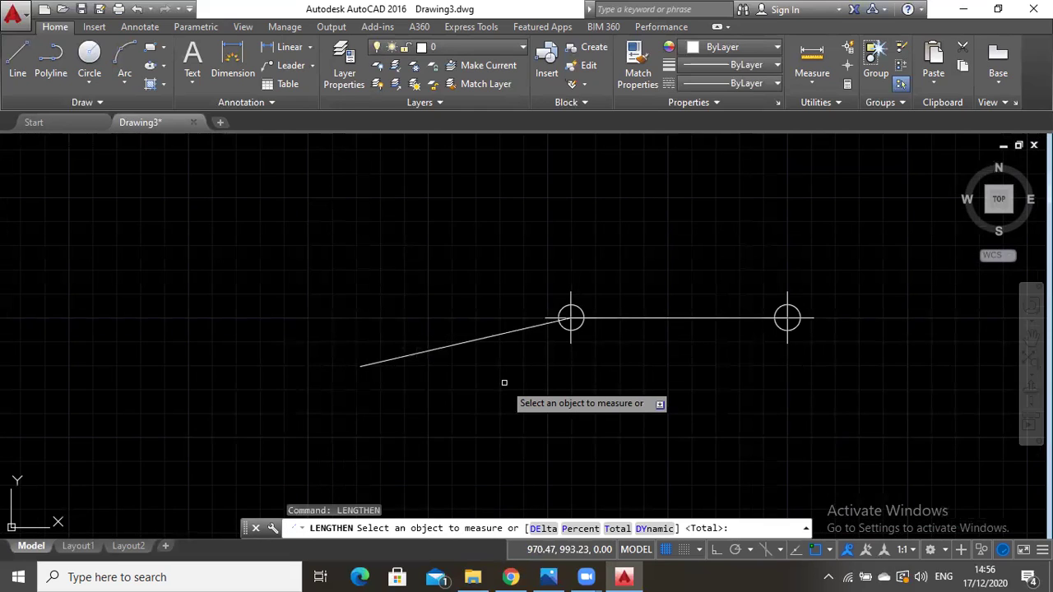
click(494, 335)
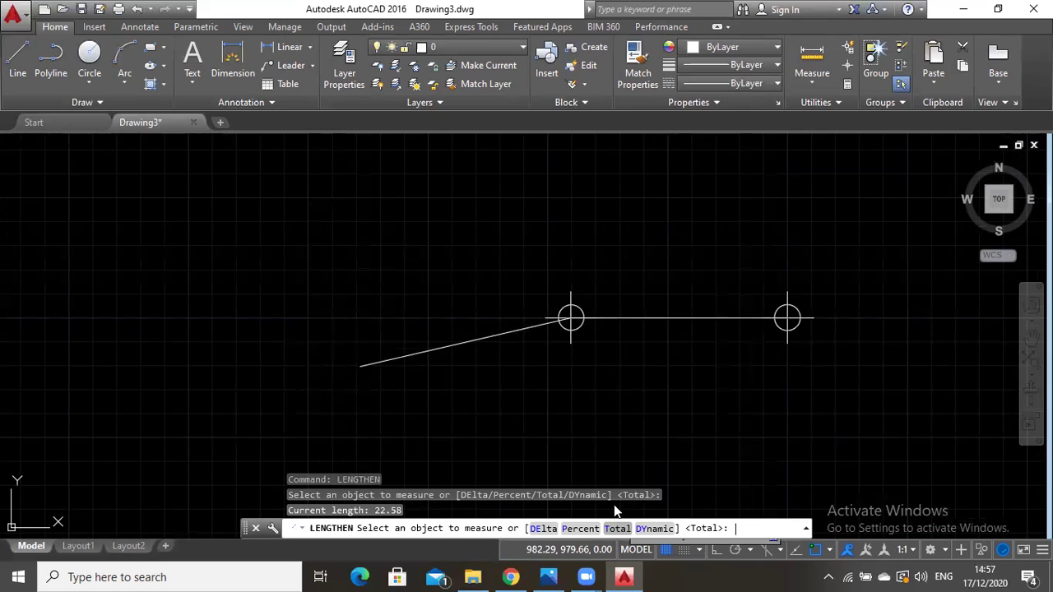
click(617, 529)
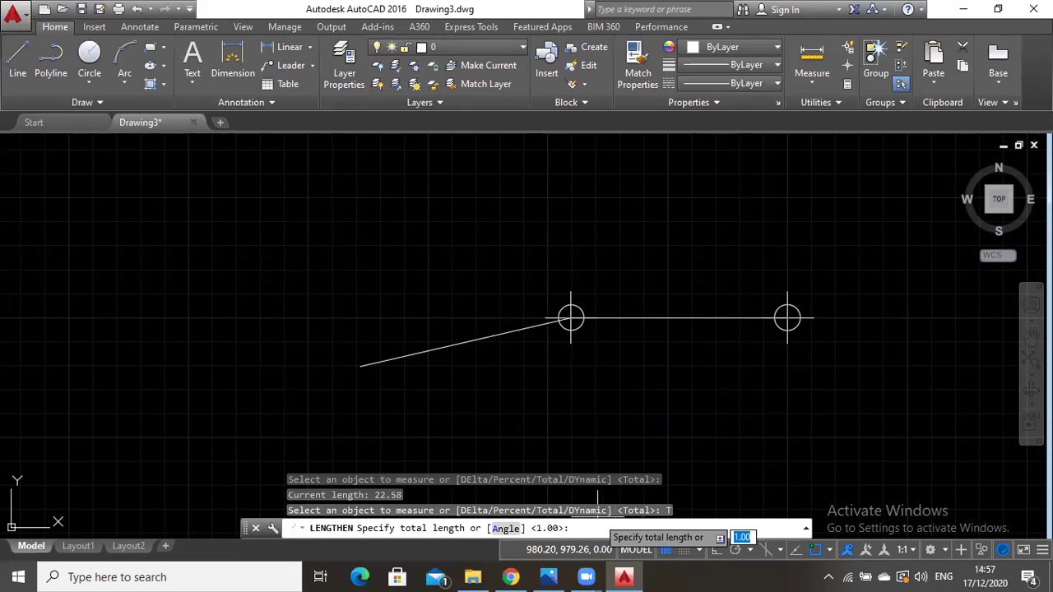
text(4.74)
key(Return)
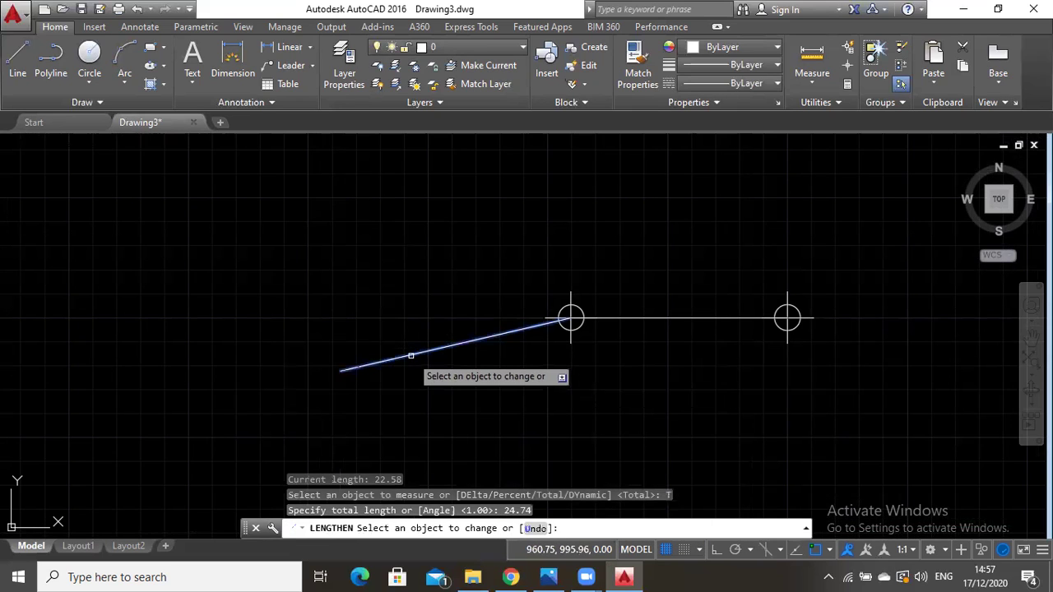
click(403, 358)
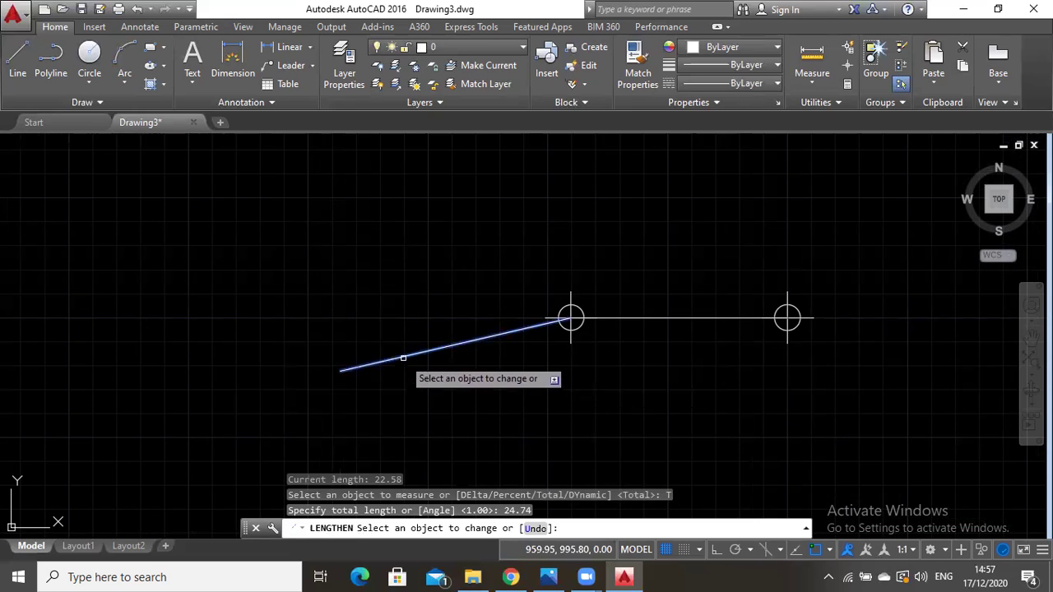
click(403, 358)
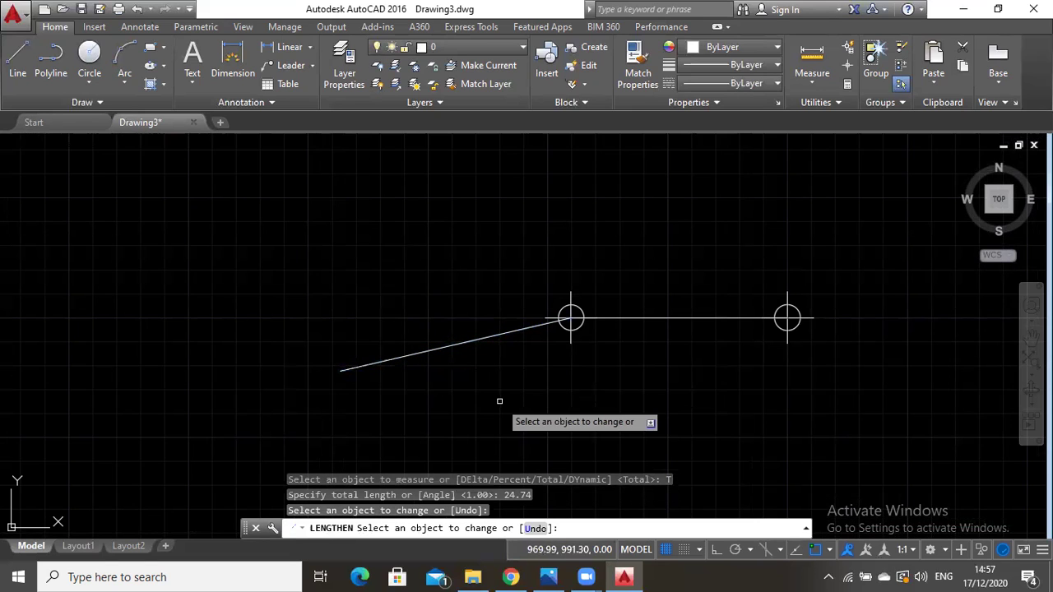
key(Return)
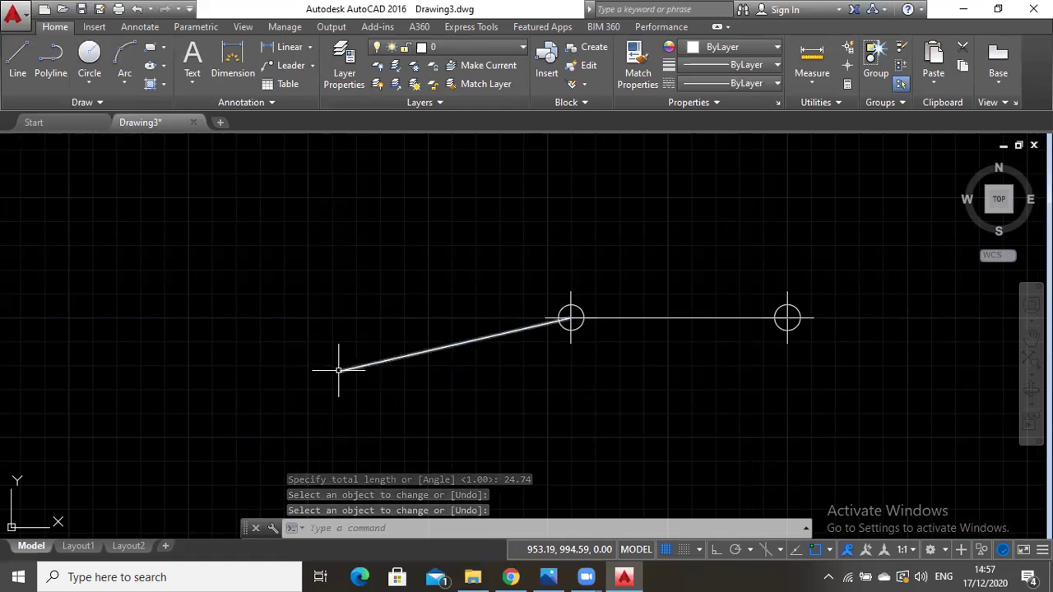
Place a point for the new station at the free end of the lengthened polyline.
text(po)
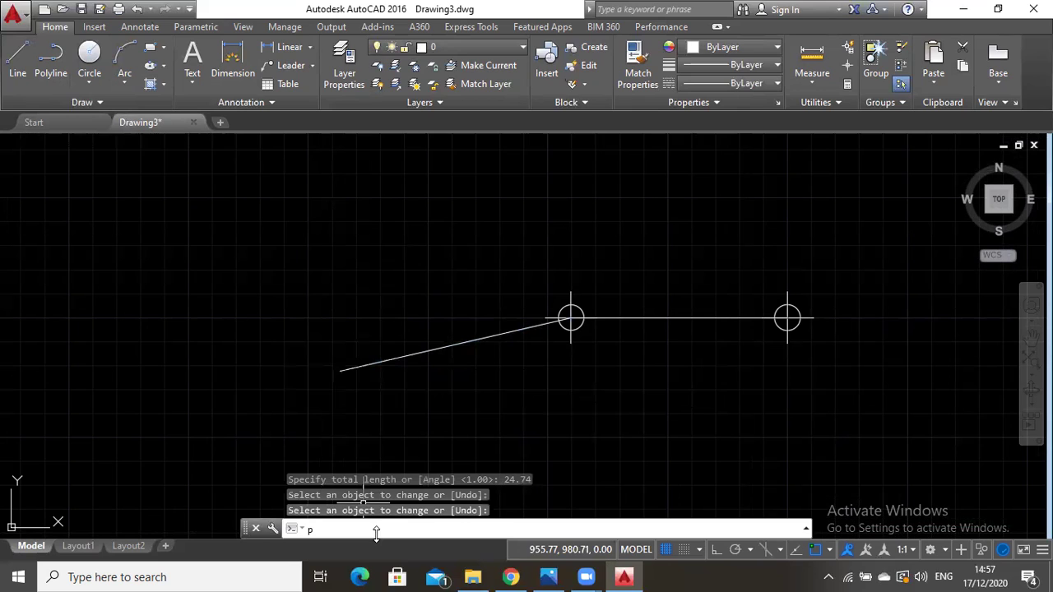
key(Return)
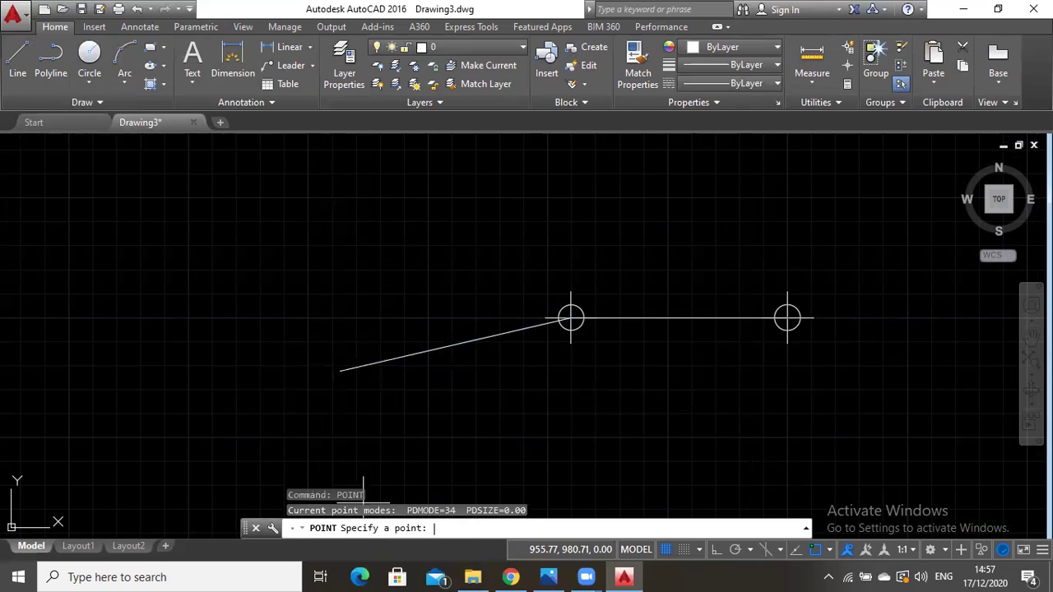
click(346, 367)
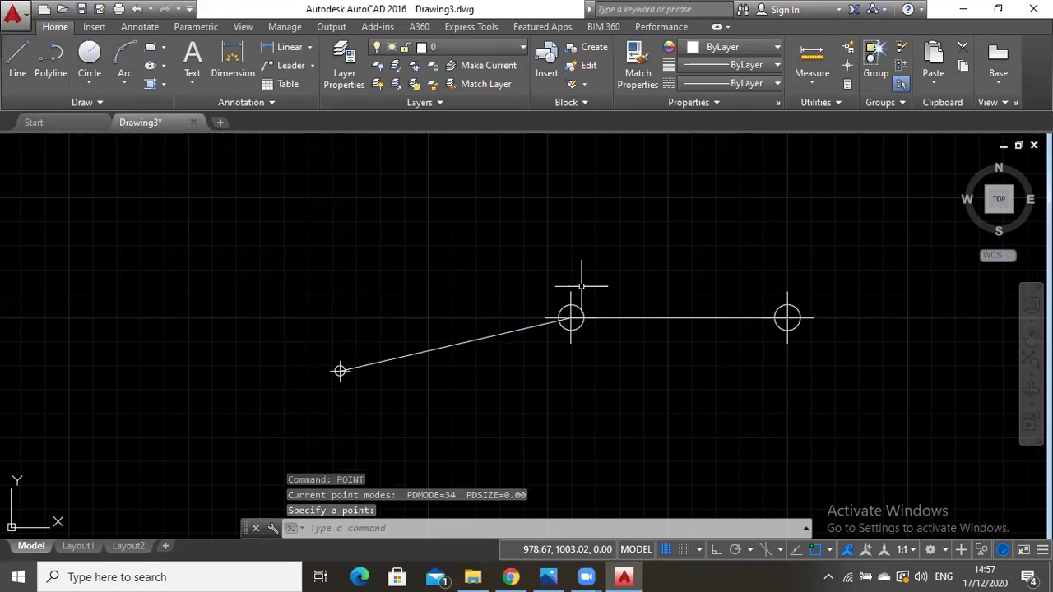
key(Escape)
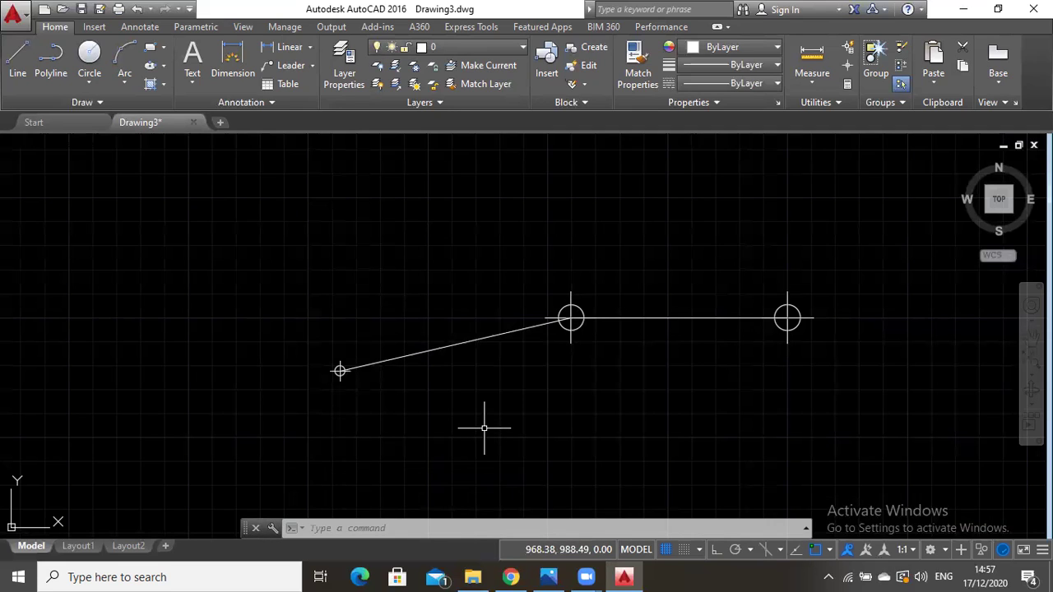
Draw a polyline from the middle station point to the new station point, over the existing sloping leg.
click(391, 530)
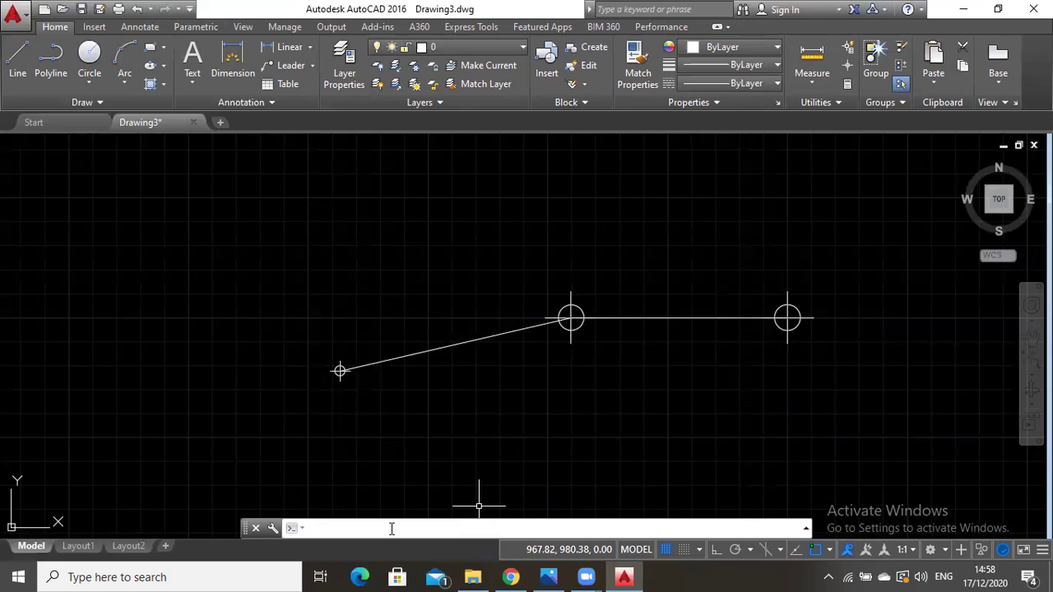
click(50, 58)
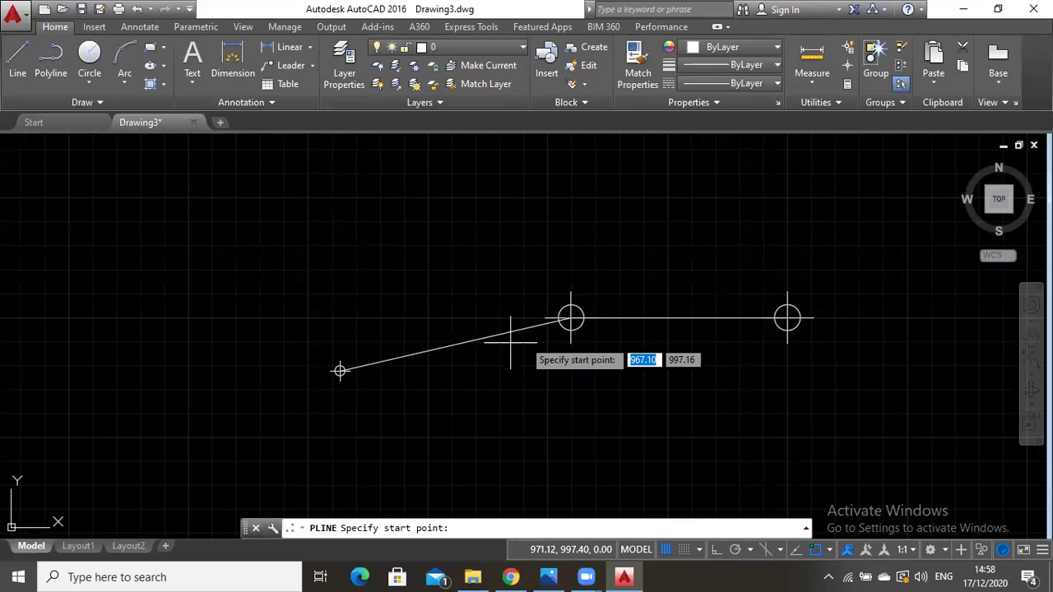
click(571, 319)
click(339, 370)
key(Escape)
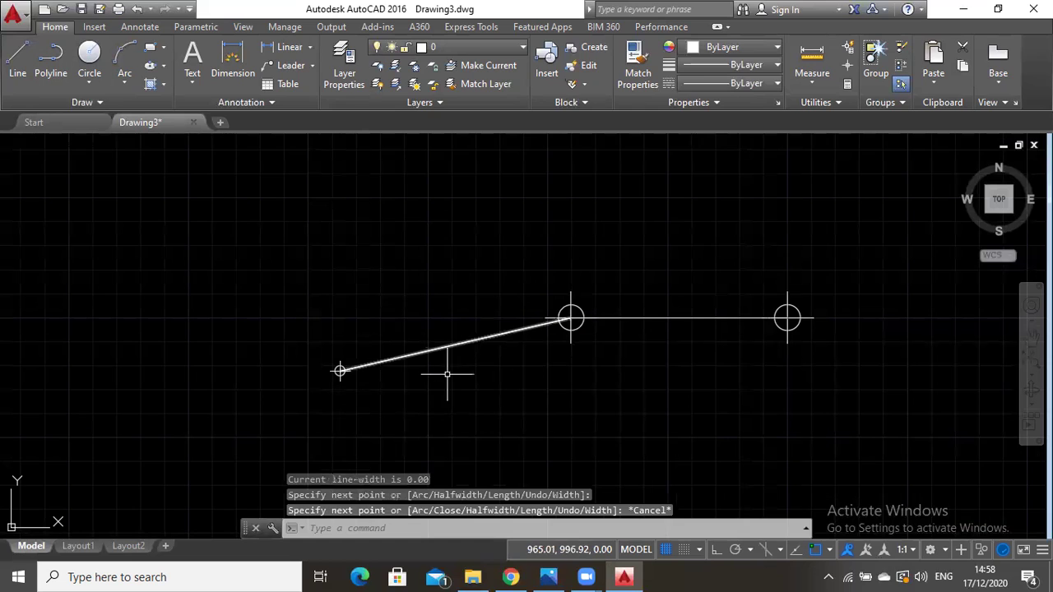
Try to rotate the upper sloping polyline by -141d15'22" about the leftmost station point.
click(408, 524)
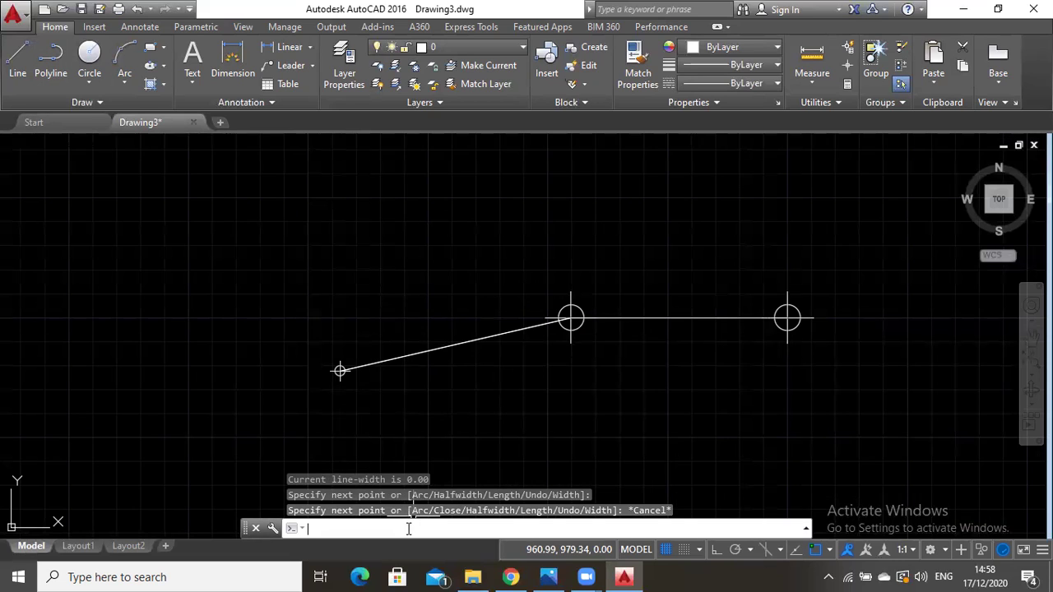
text(rotate)
key(Return)
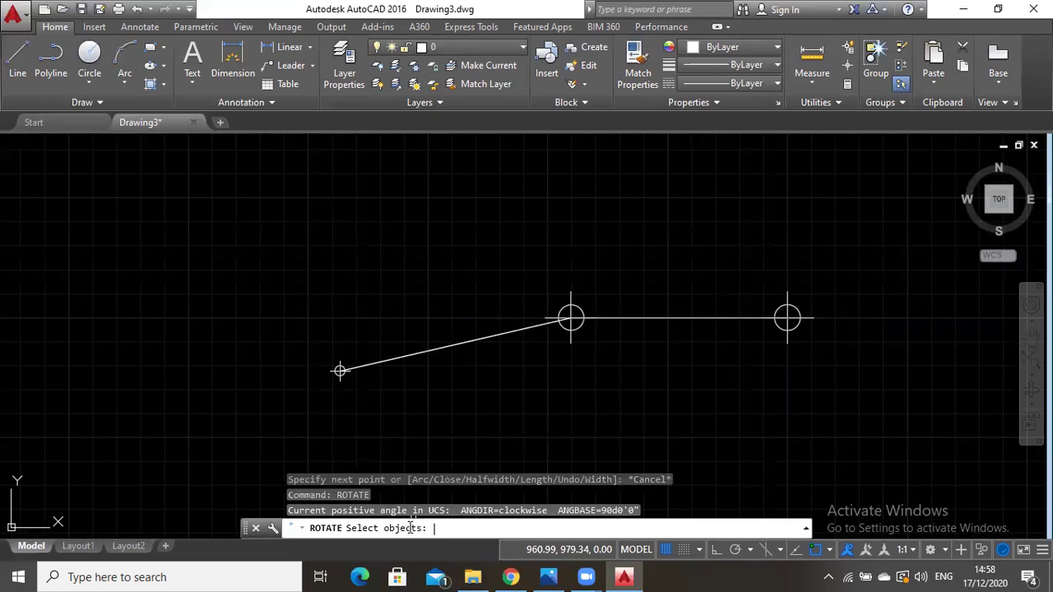
click(459, 345)
key(Return)
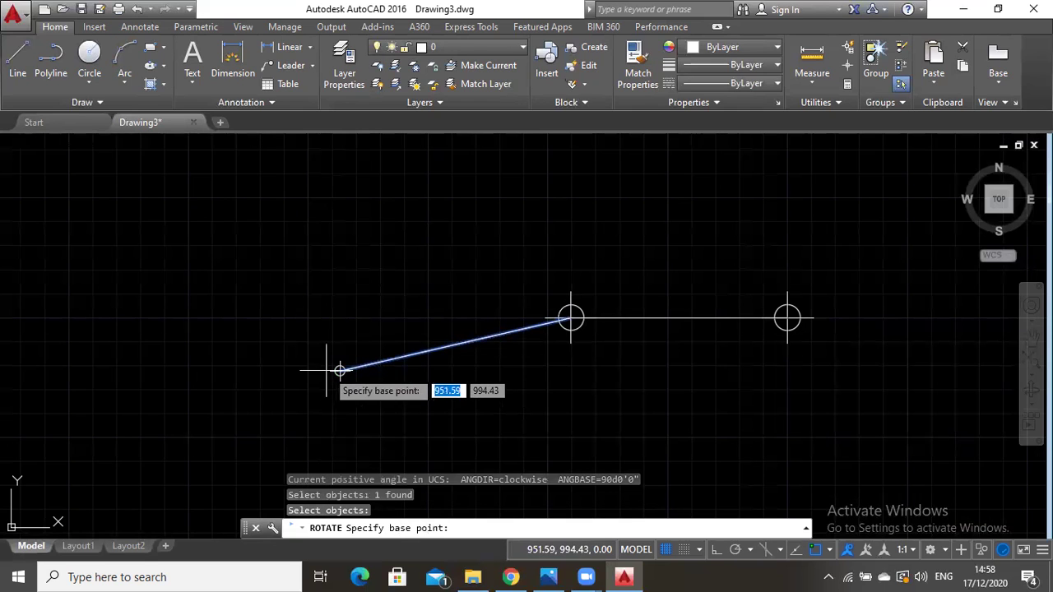
click(339, 371)
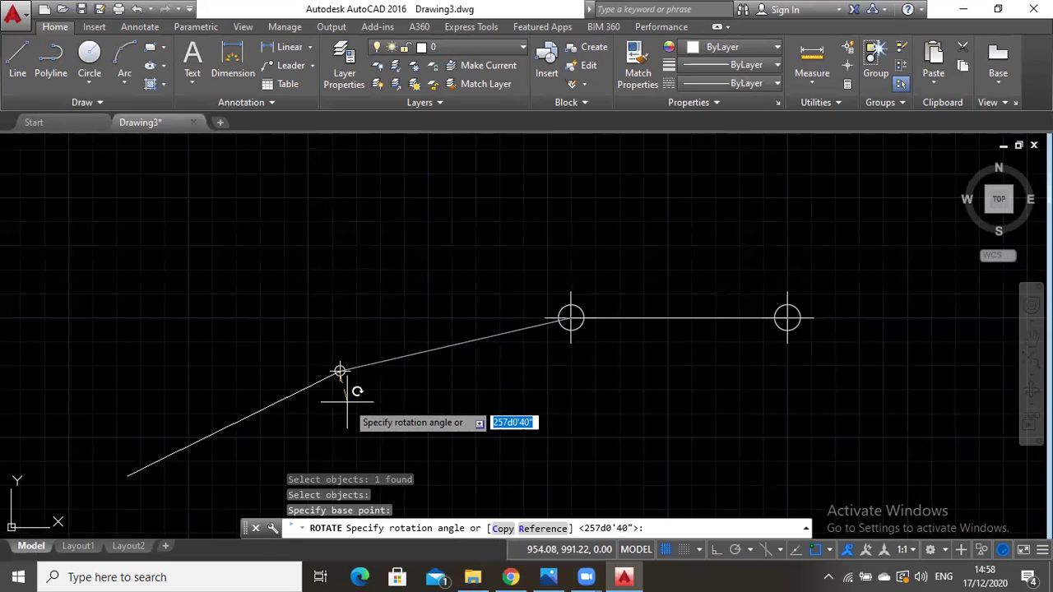
text(-141d)
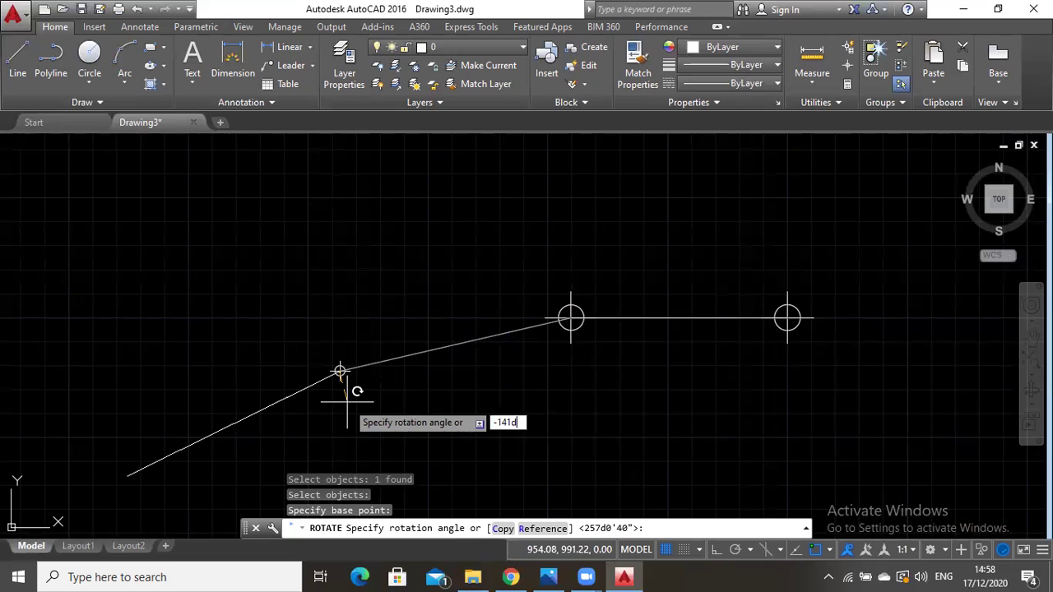
text(15'22")
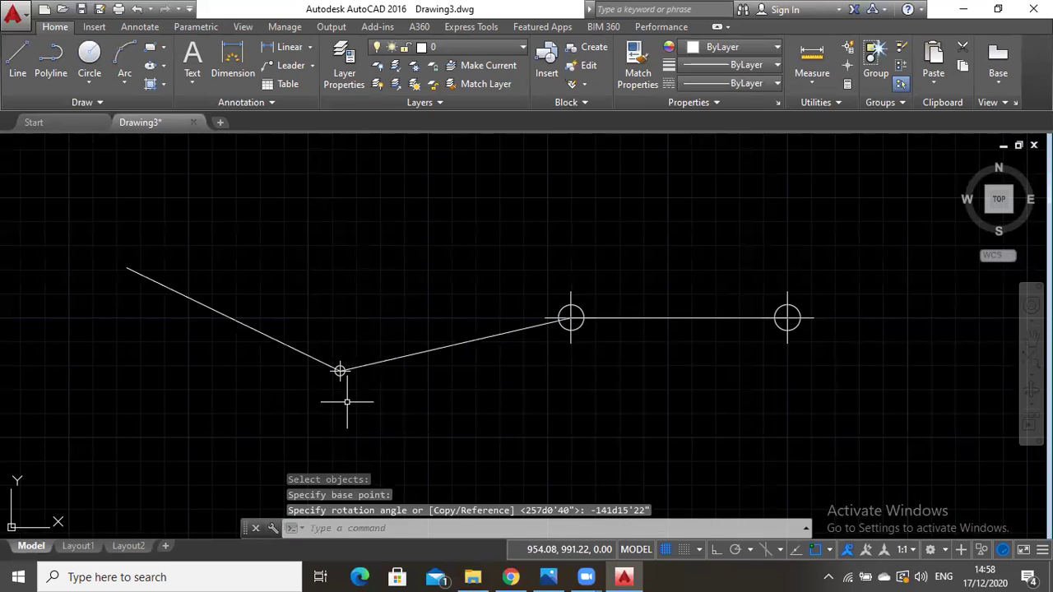
Undo the last rotation and the drawing of the duplicate sloping polyline.
key(ctrl+z)
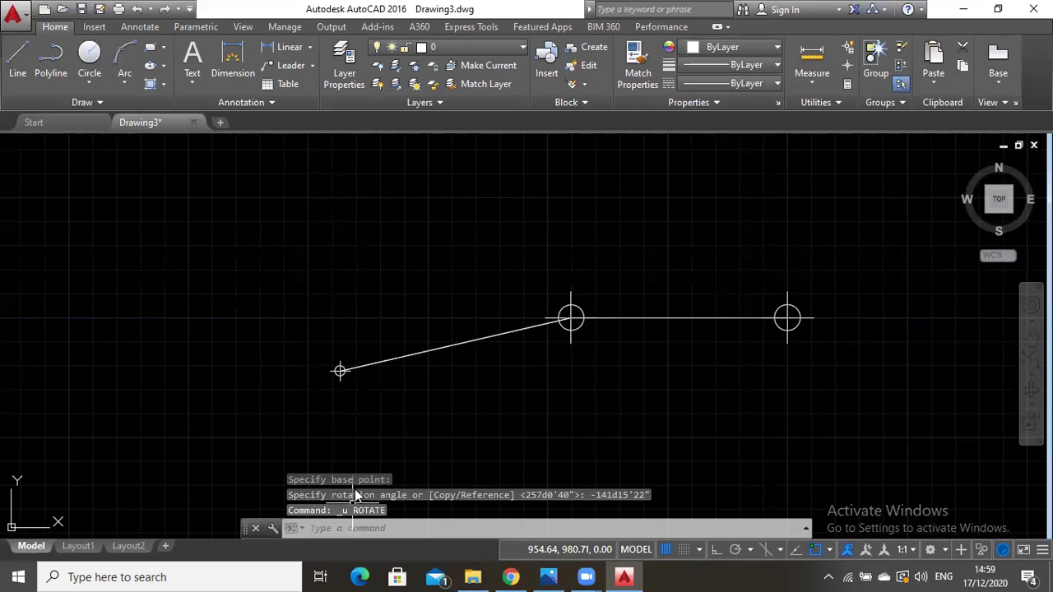
text(u)
key(Return)
Rotate the sloping polyline by 141d15'22" about the leftmost station point.
text(rotat)
key(Return)
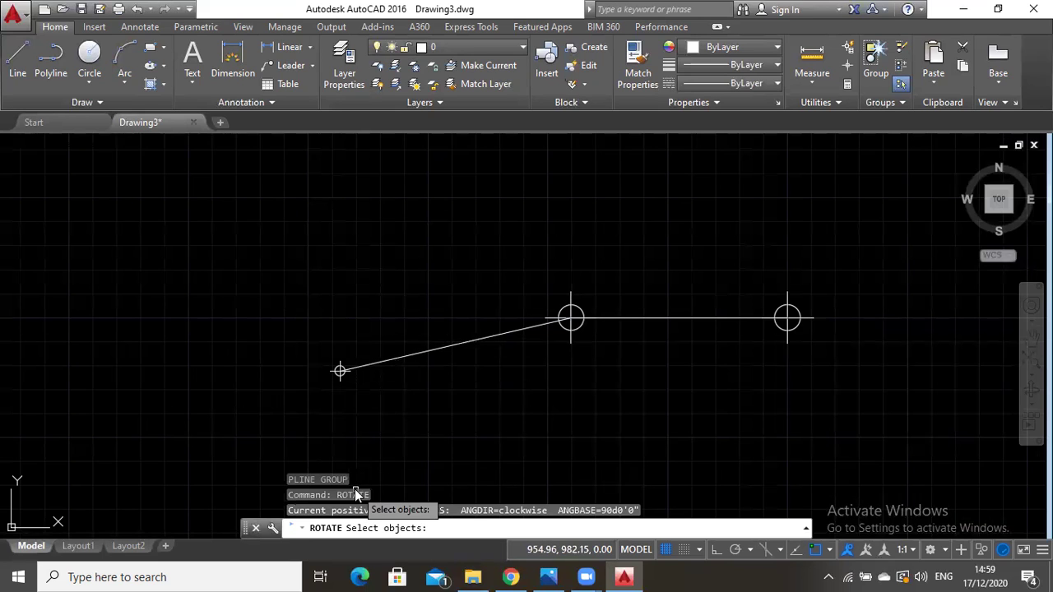
click(354, 367)
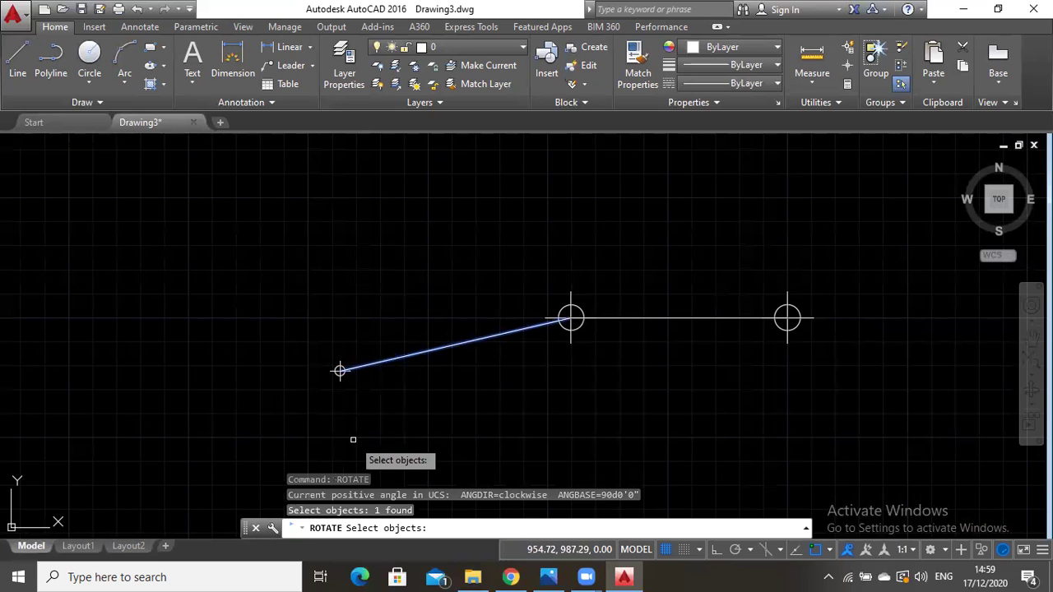
key(Return)
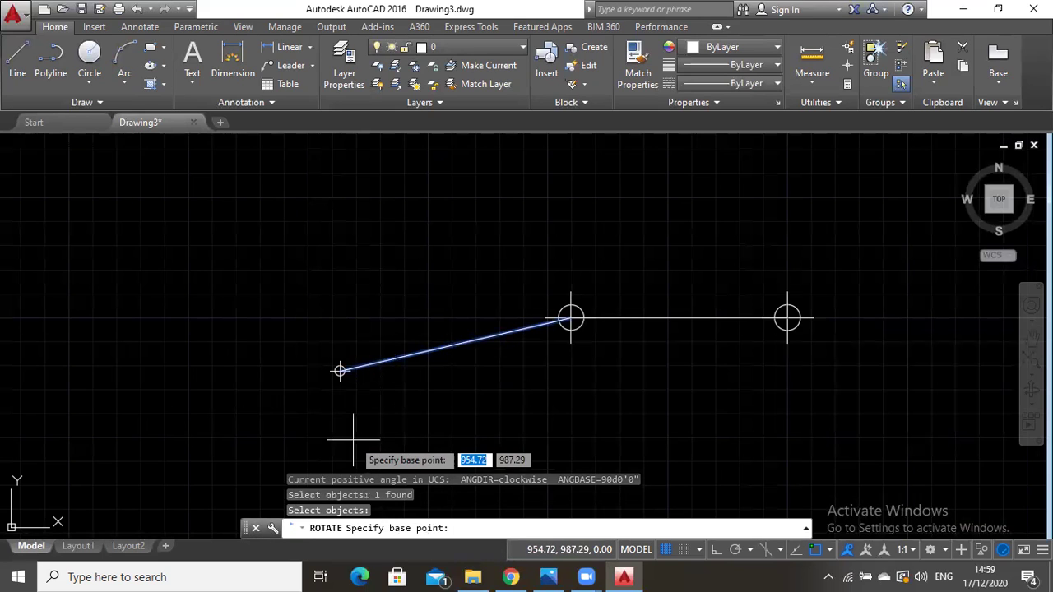
click(340, 370)
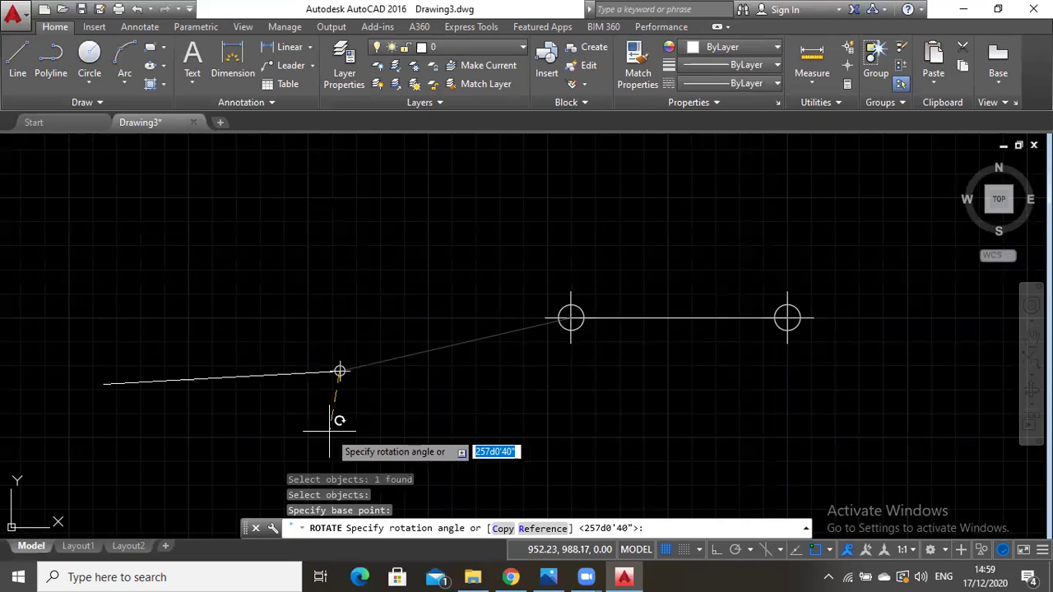
text(141)
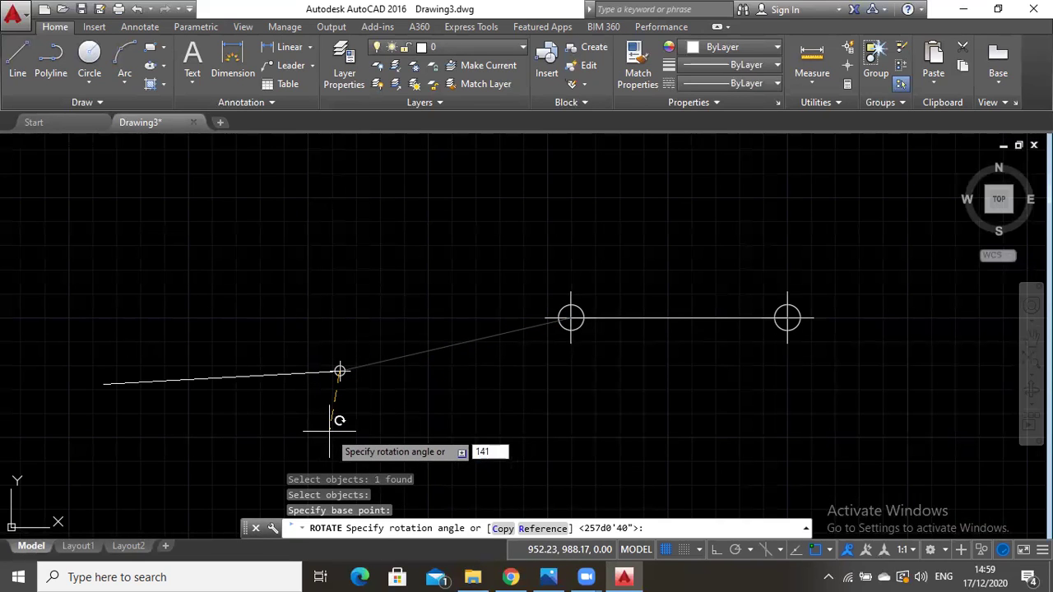
text(d15'22")
key(Return)
Redraw the sloping leg as a polyline from the leftmost station point to the middle station point.
scroll(390, 385, down, 2)
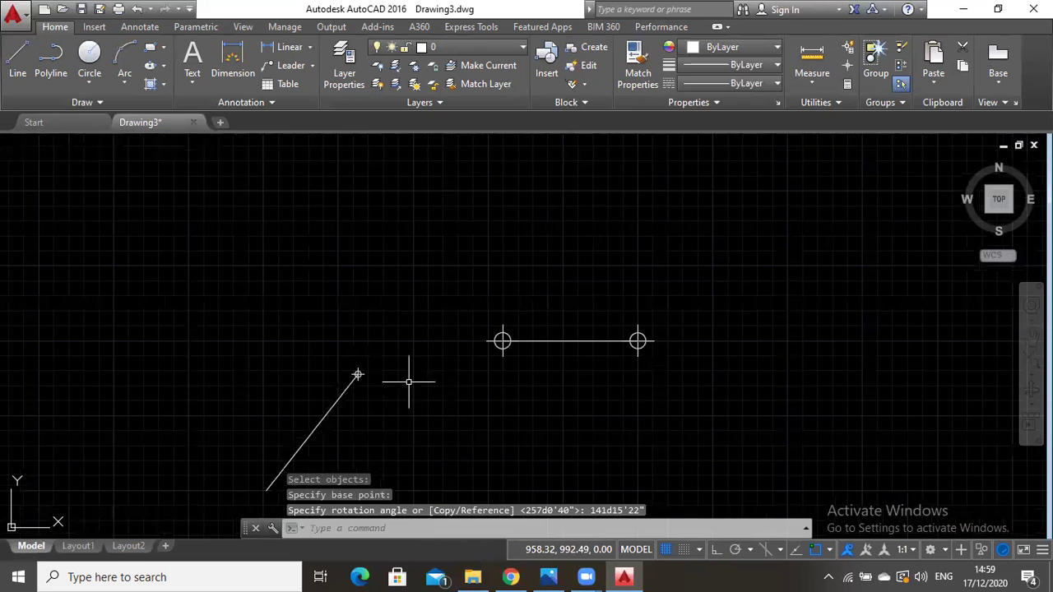
click(1030, 338)
scroll(494, 326, up, 2)
mouse_move(491, 326)
mouse_down()
mouse_move(383, 280)
mouse_move(360, 306)
mouse_up()
scroll(381, 279, up, 2)
scroll(362, 300, down, 2)
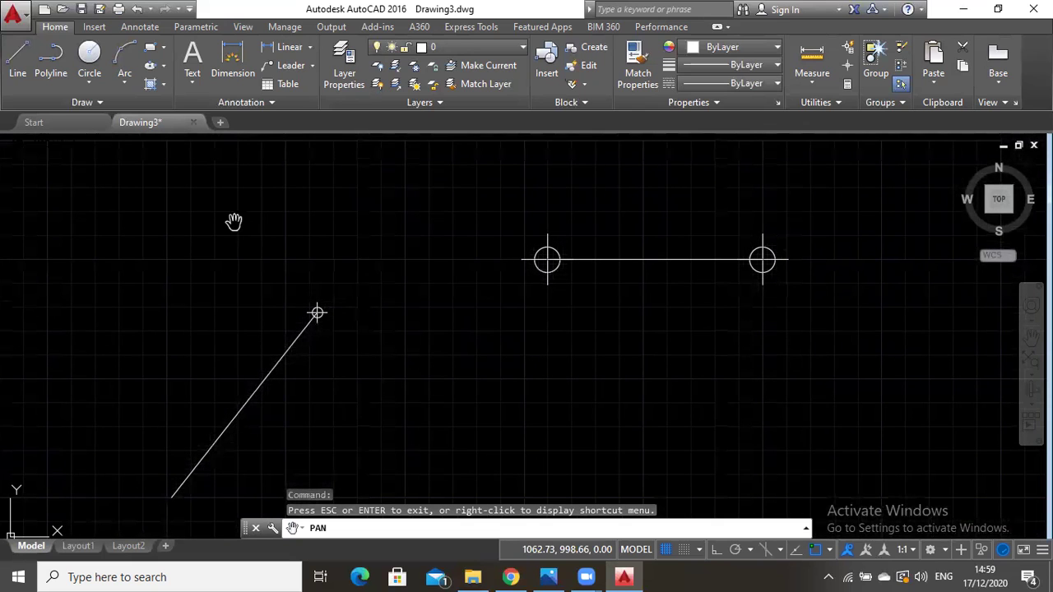
key(Escape)
click(51, 72)
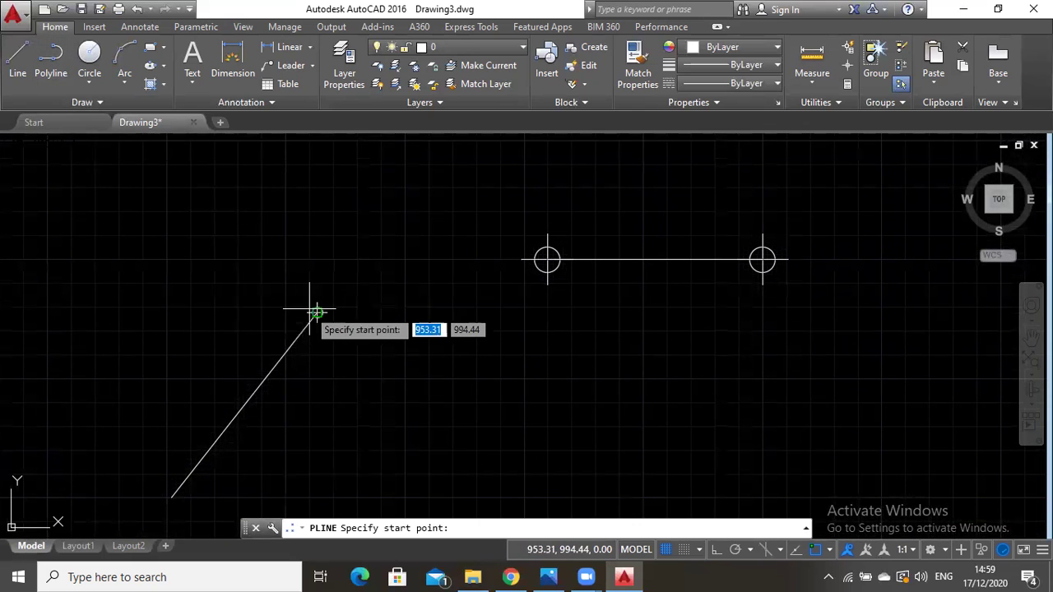
click(317, 312)
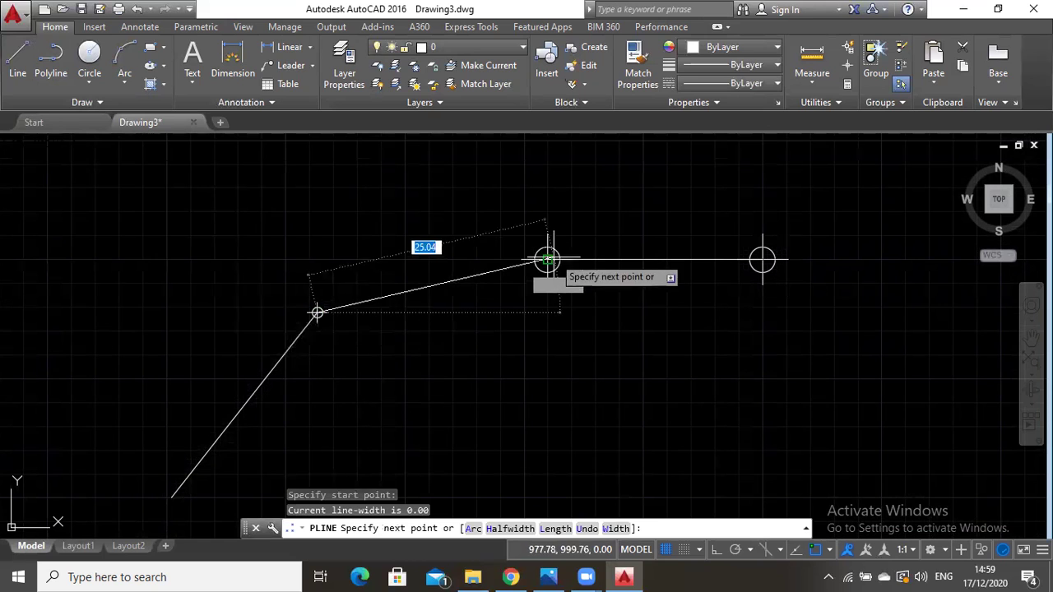
click(547, 260)
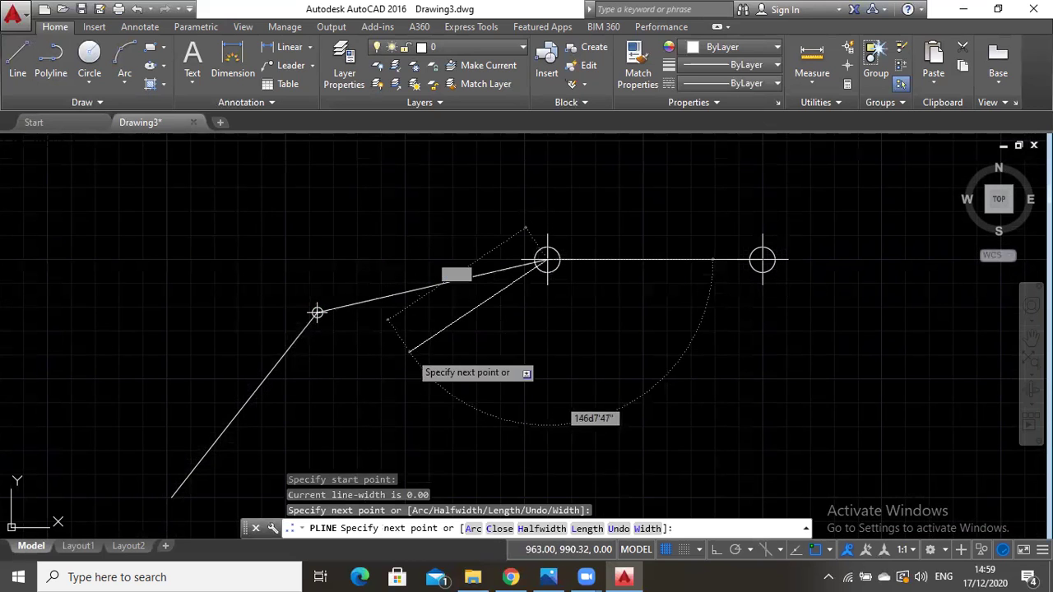
key(Escape)
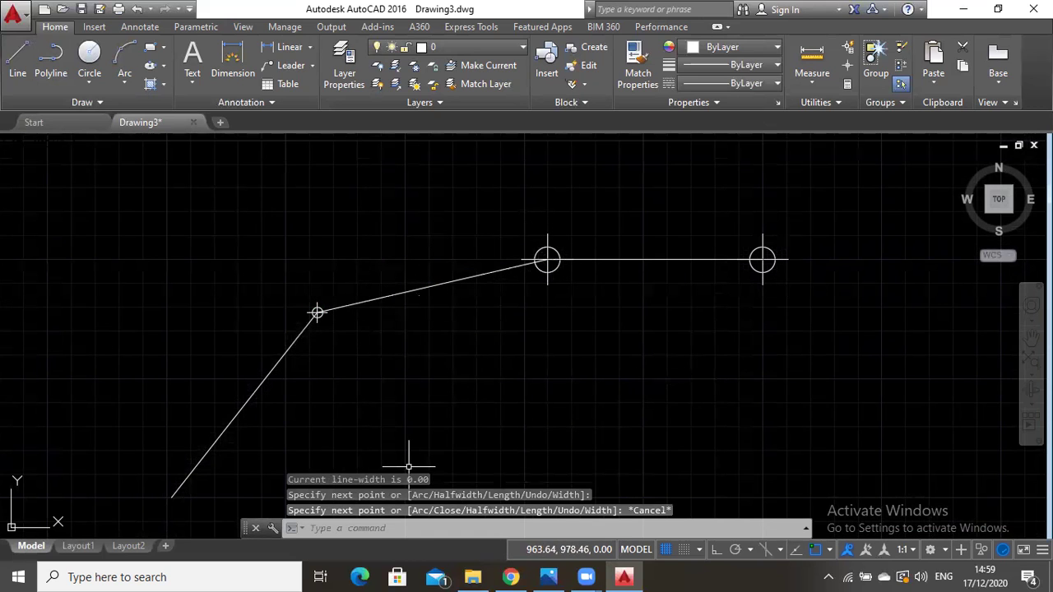
click(1031, 337)
drag(511, 346, 663, 272)
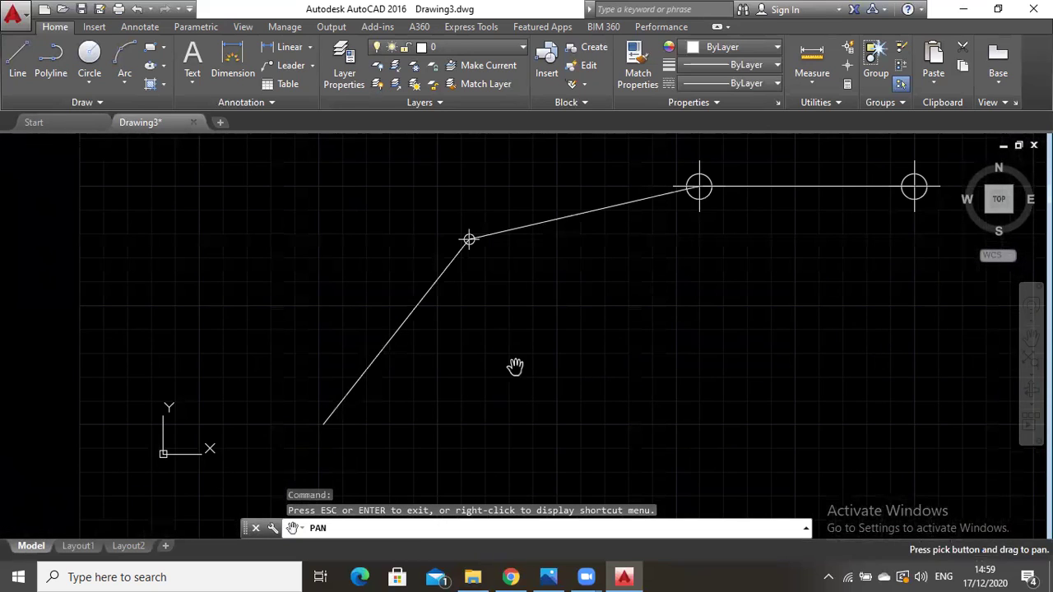
text(lengthe)
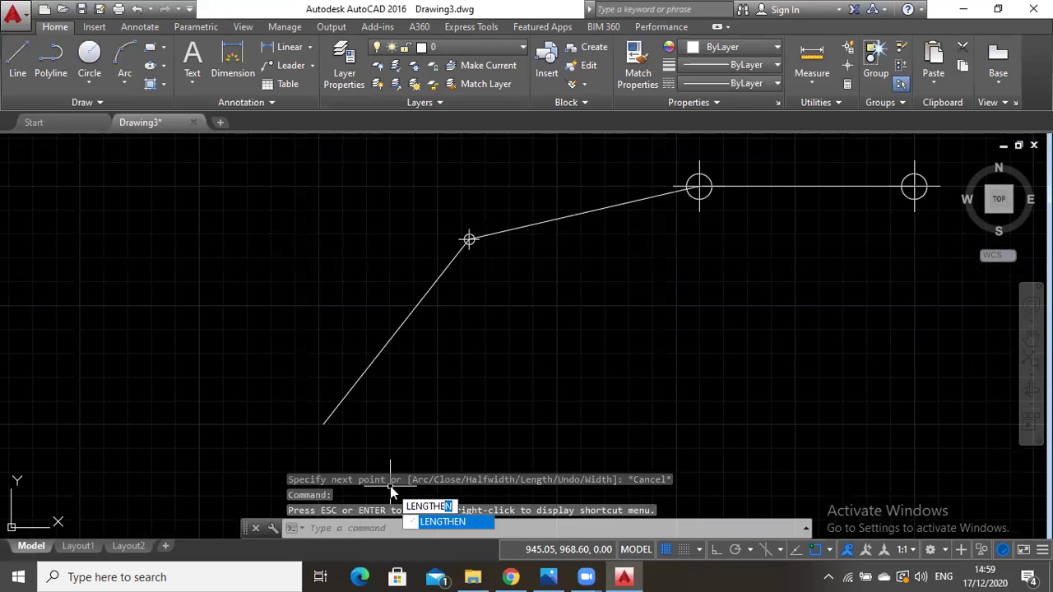
key(Return)
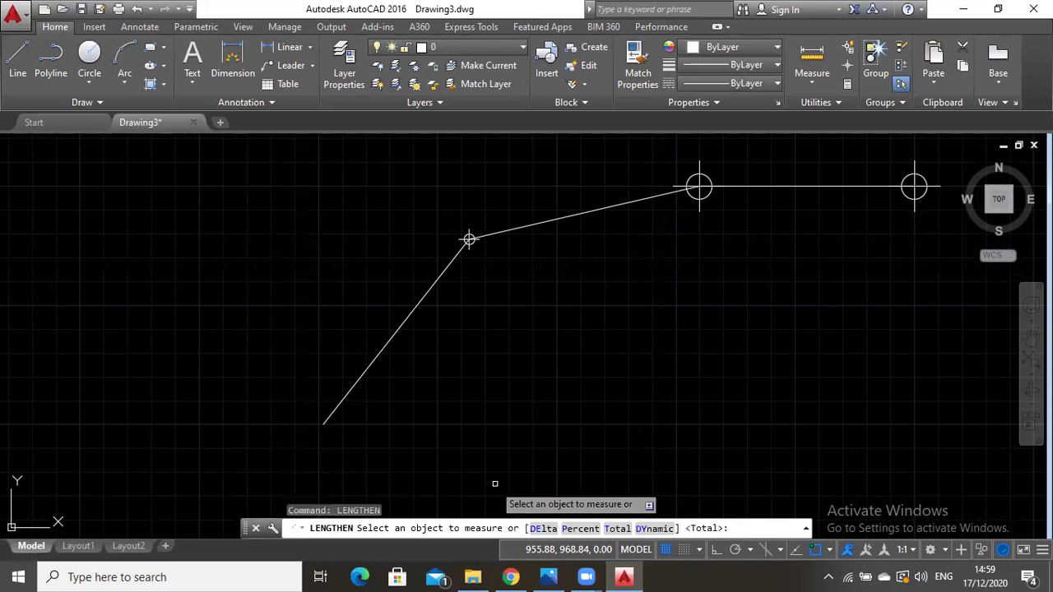
click(391, 336)
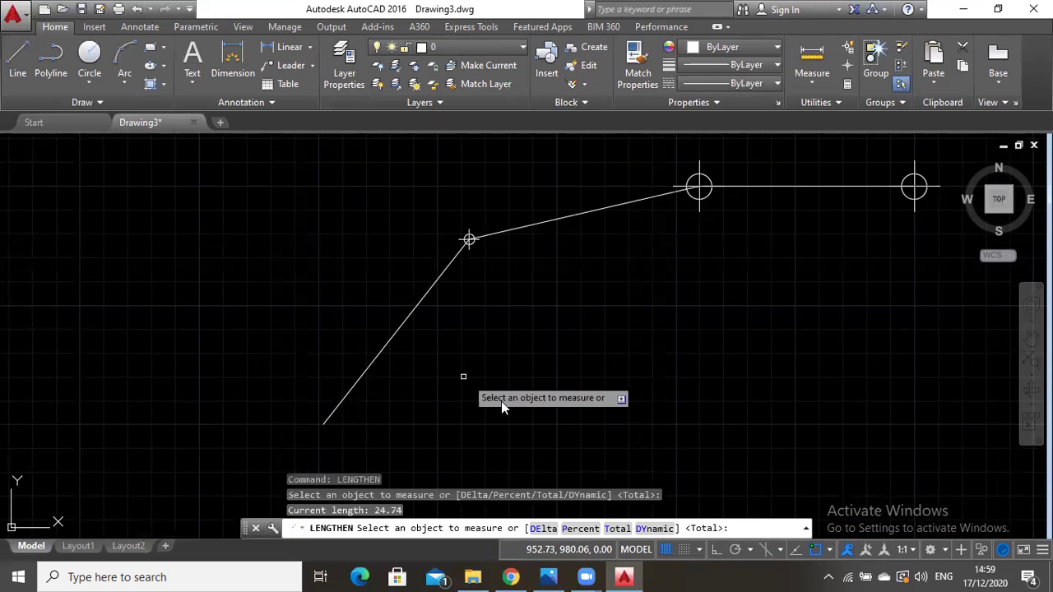
click(617, 528)
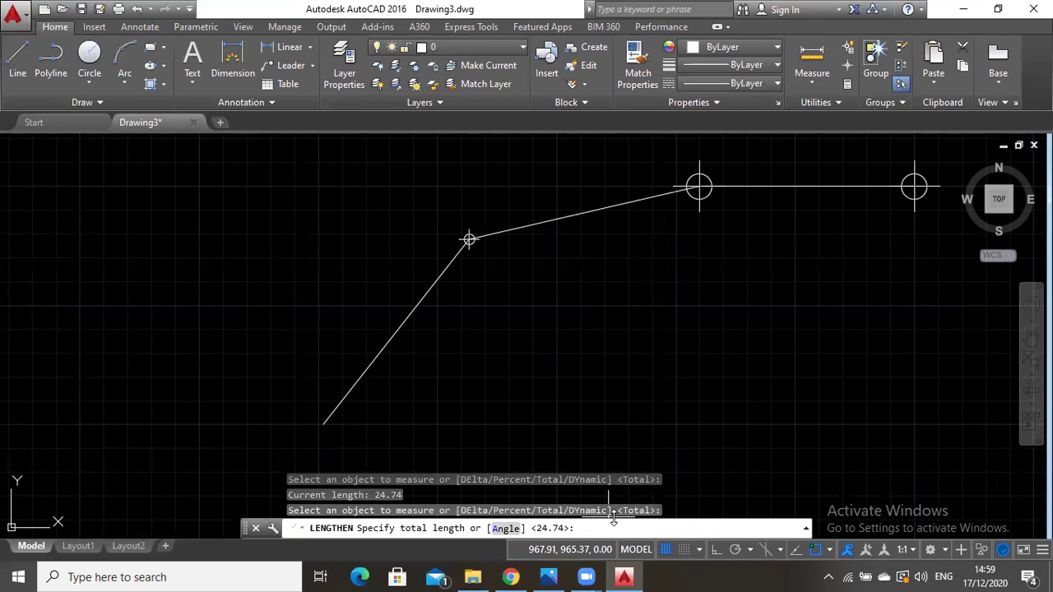
key(ctrl+z)
key(Escape)
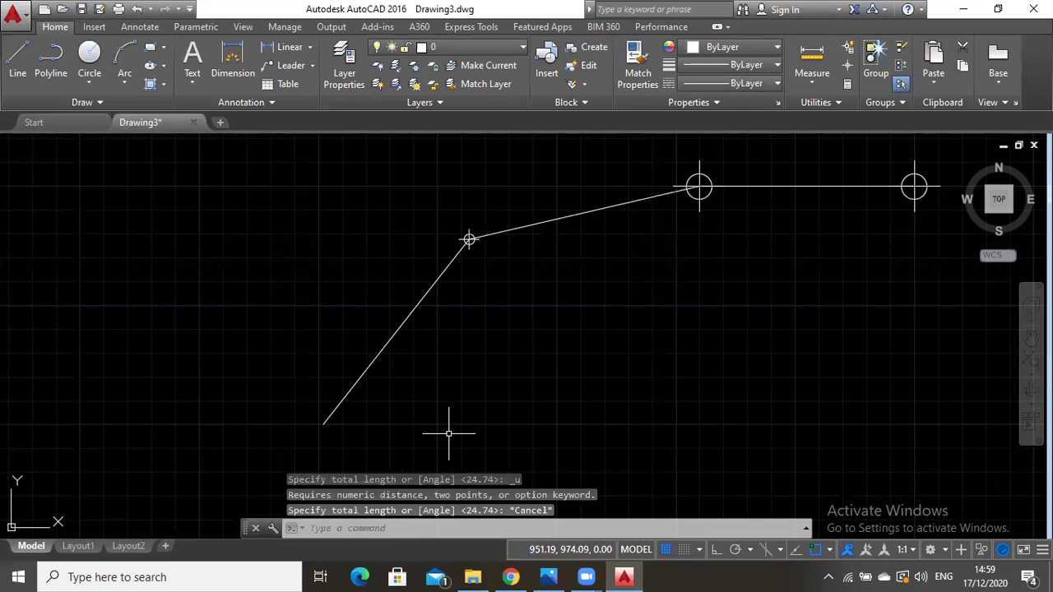
Lengthen the rotated polyline at its free lower end to a total length of 21.67.
key(Return)
text(leng)
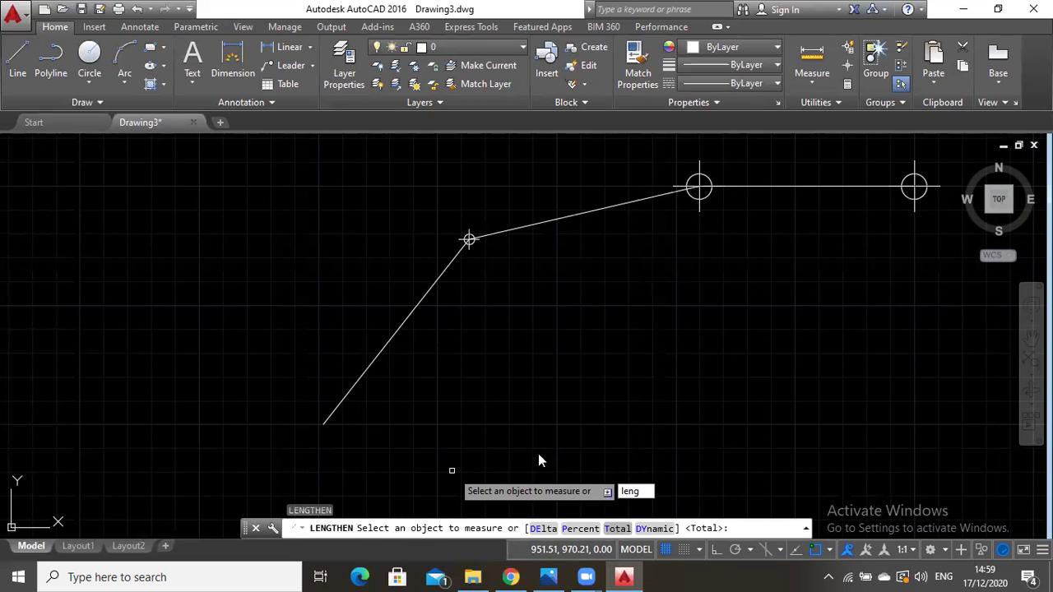
key(Return)
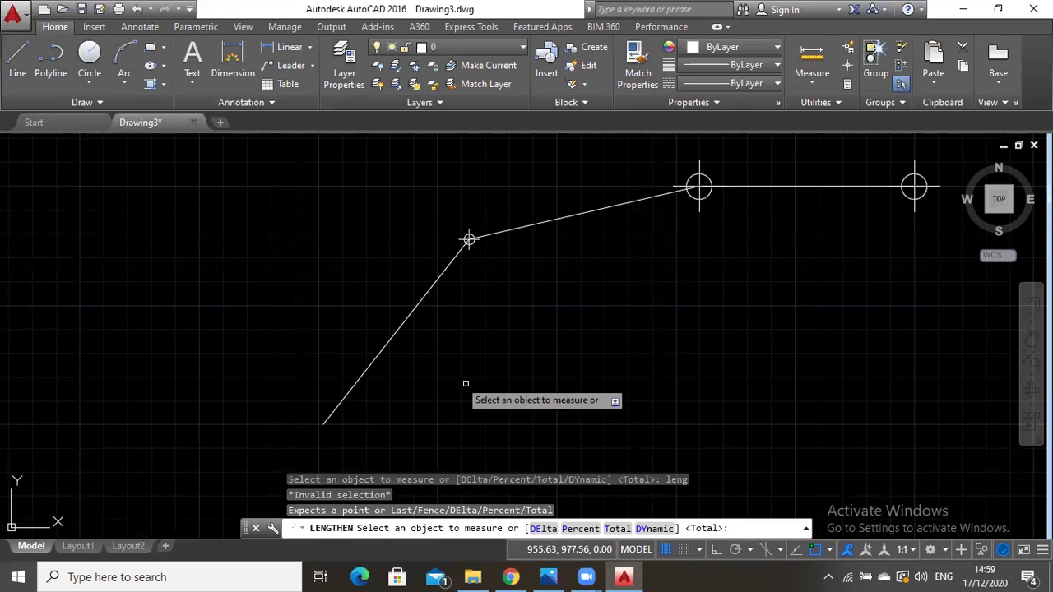
click(404, 320)
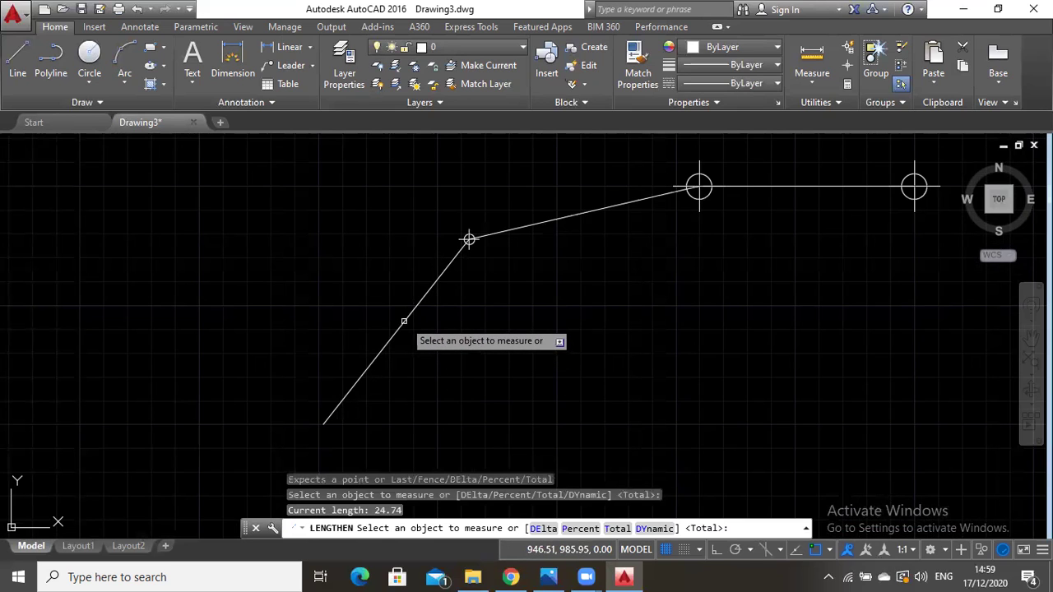
click(610, 528)
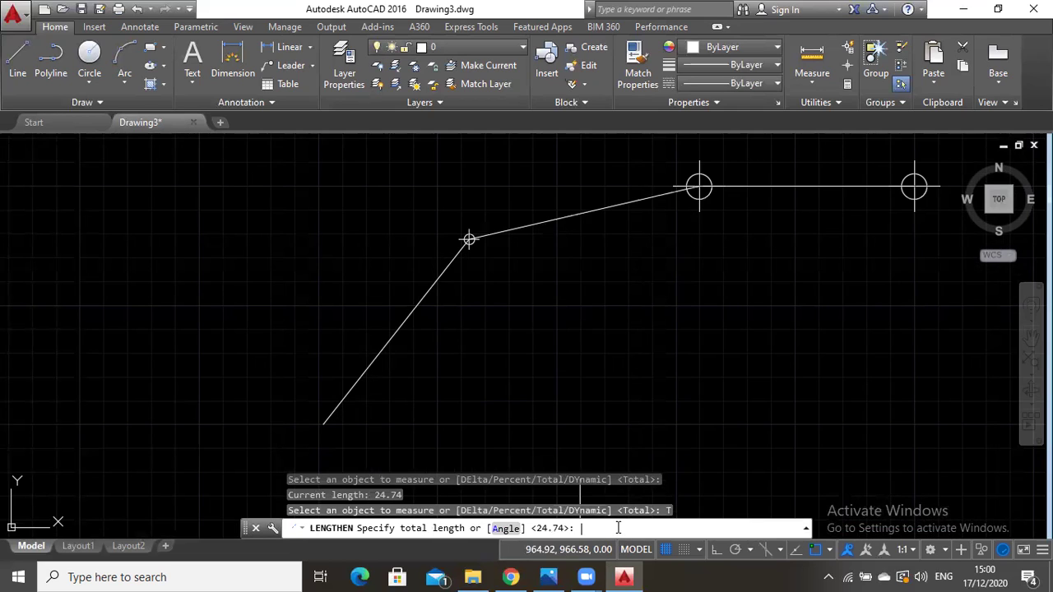
text(21.67)
key(Return)
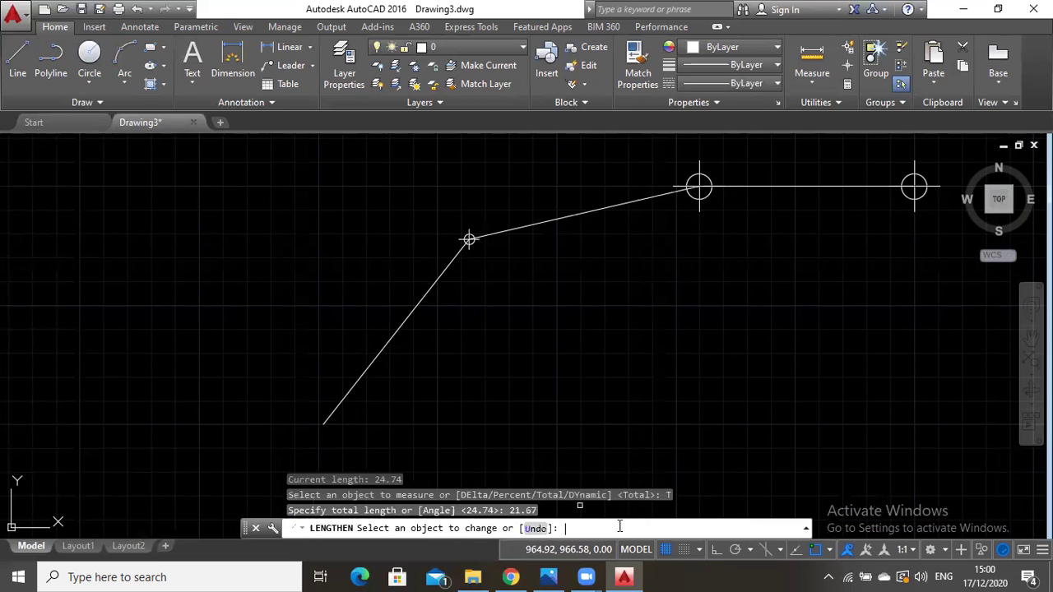
click(372, 364)
key(Escape)
Place a point for the new station at the free lower end of the rotated polyline.
click(569, 515)
key(Escape)
text(point)
key(Return)
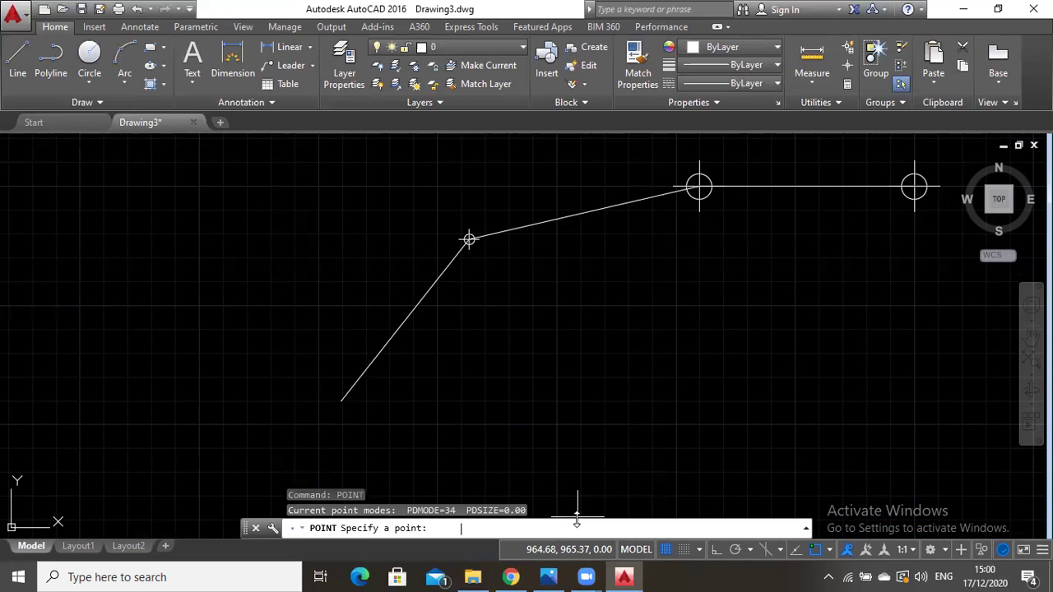
click(342, 401)
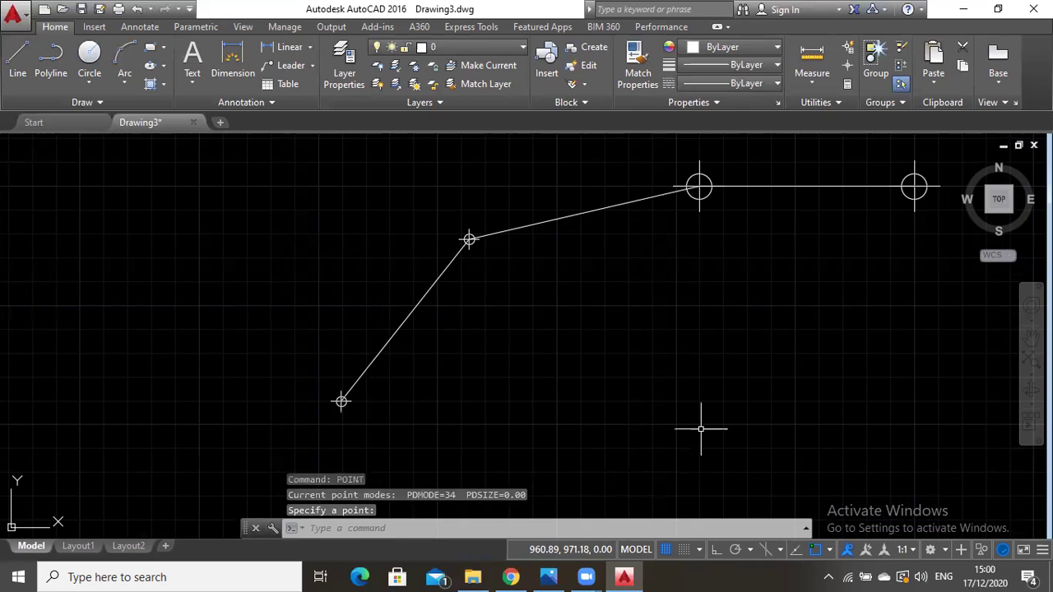
key(Escape)
Draw a polyline over the lowest sloping leg, from its upper station point to the newly placed lower station point.
click(1030, 337)
drag(794, 396, 681, 331)
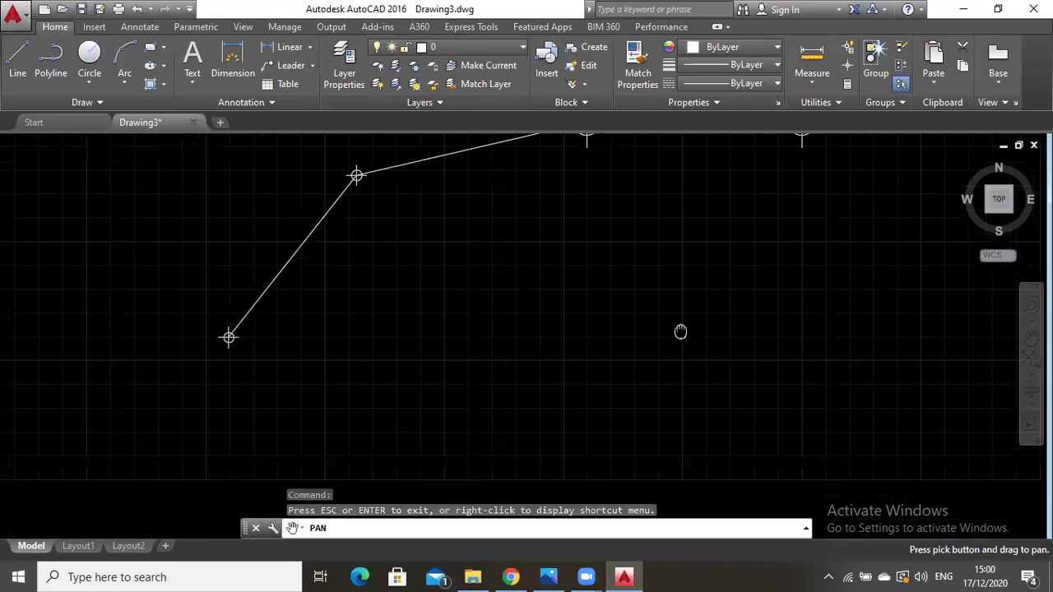
mouse_move(420, 378)
mouse_down()
mouse_move(382, 427)
mouse_move(440, 351)
mouse_up()
key(Escape)
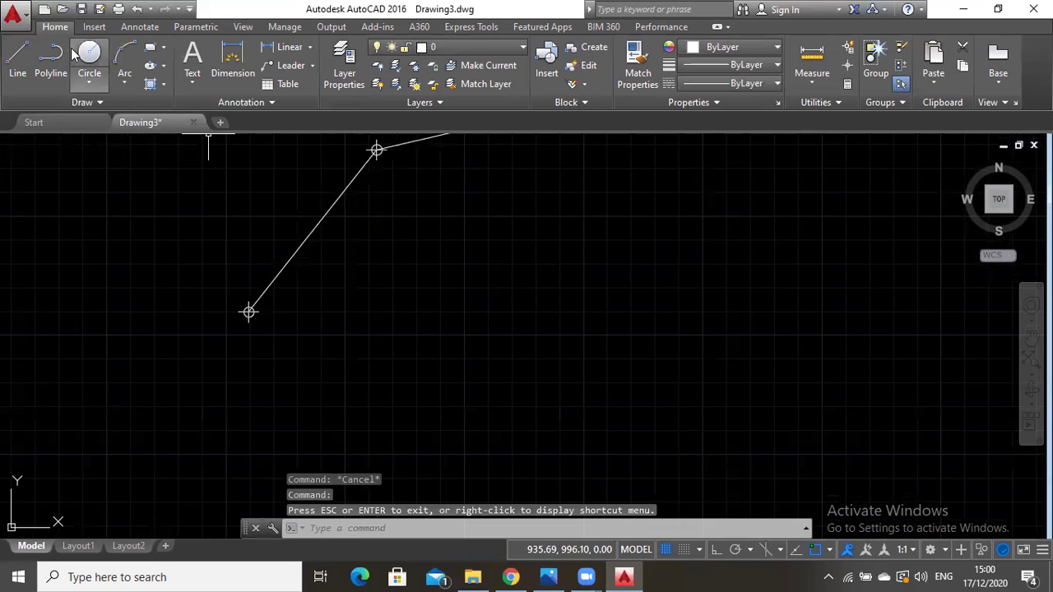
text(pl)
key(Return)
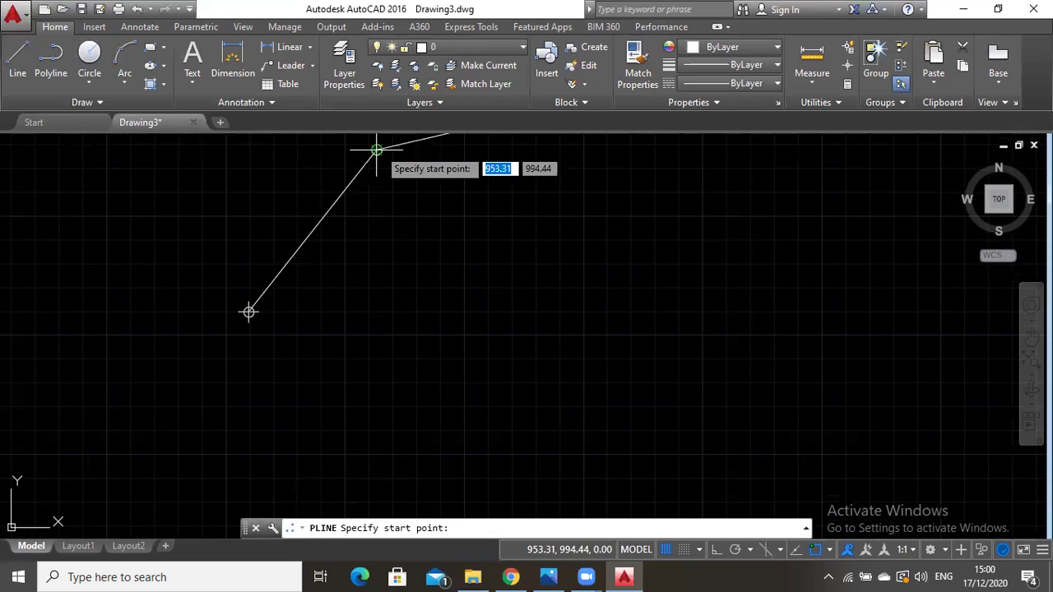
click(376, 150)
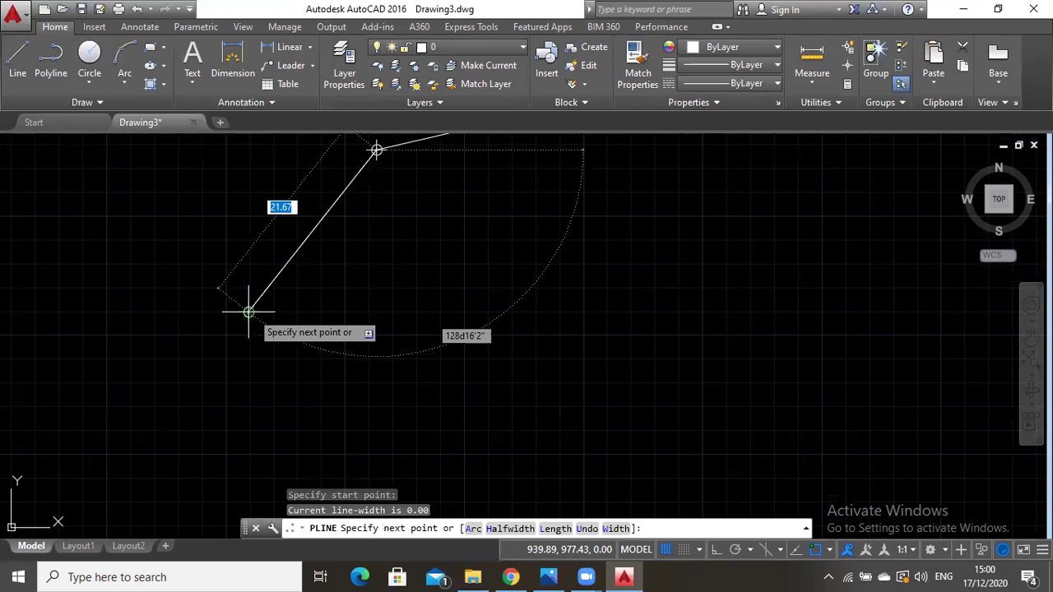
key(Escape)
Rotate the new polyline by 150d55'33" about the lowest station point.
click(367, 527)
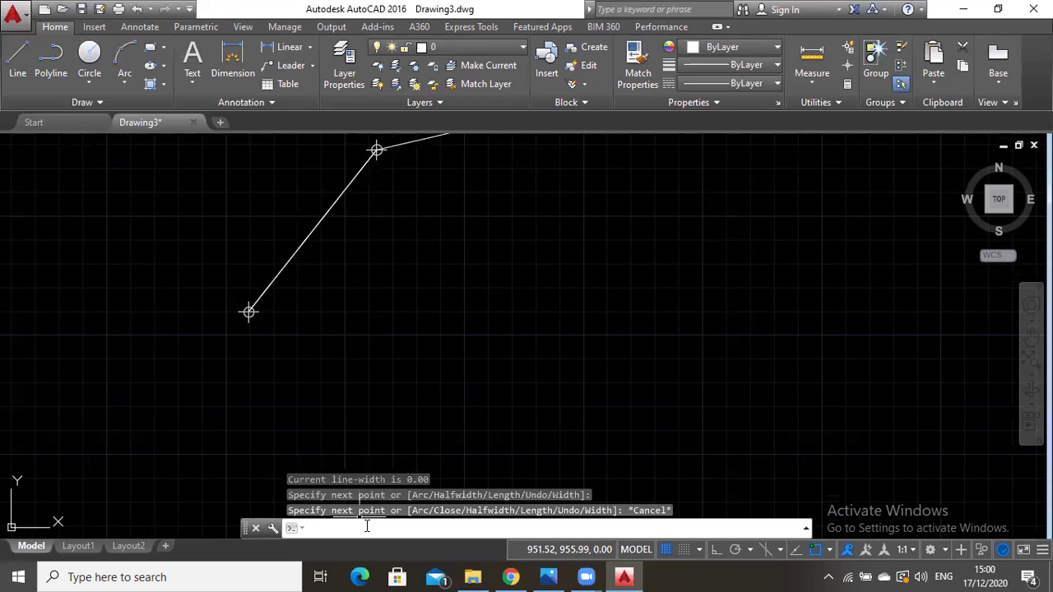
text(rotate)
key(Return)
click(297, 251)
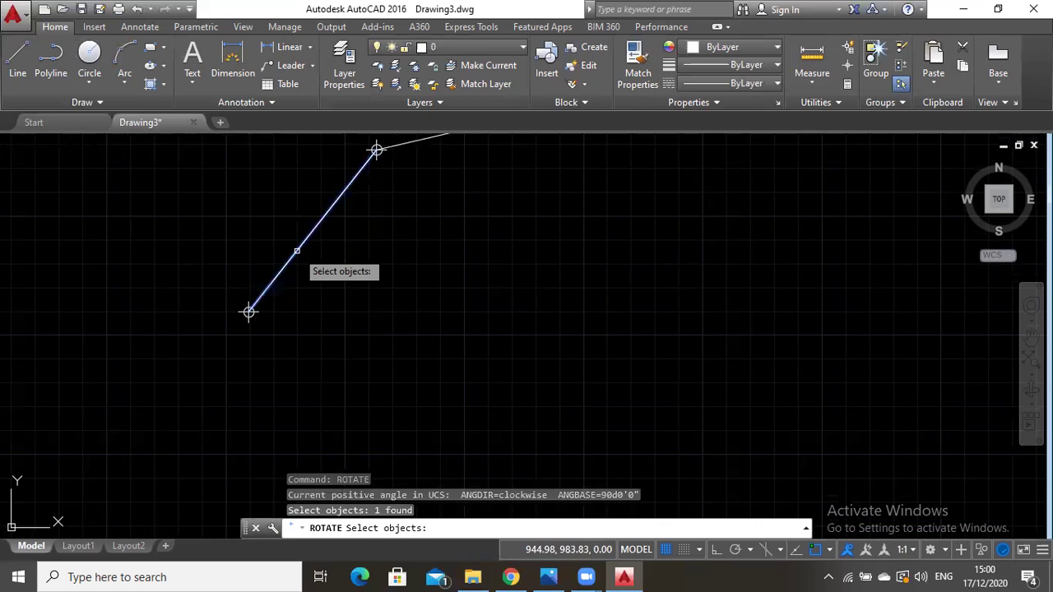
key(Return)
click(248, 311)
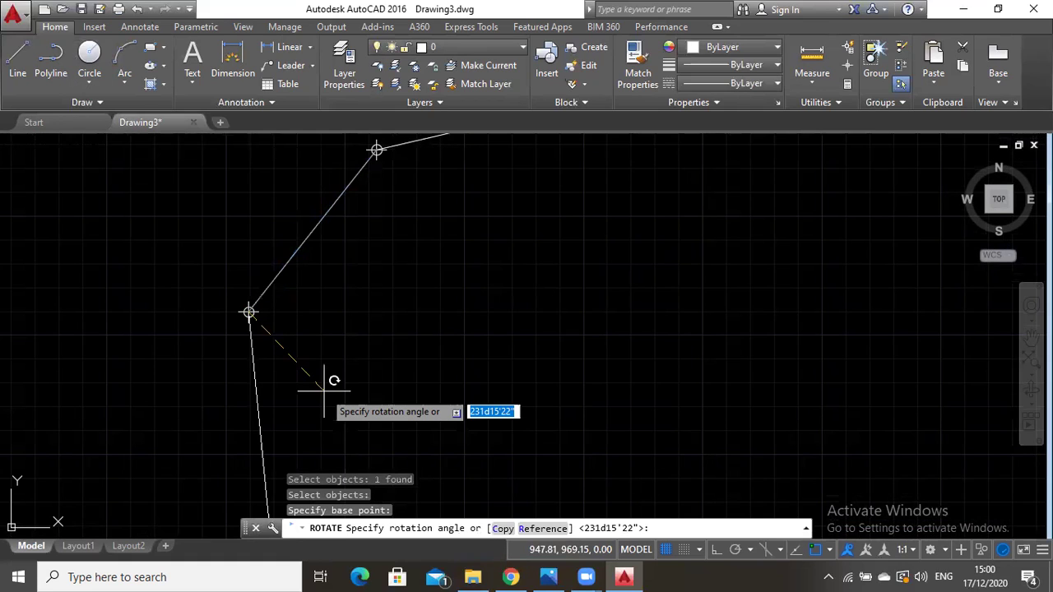
text(150)
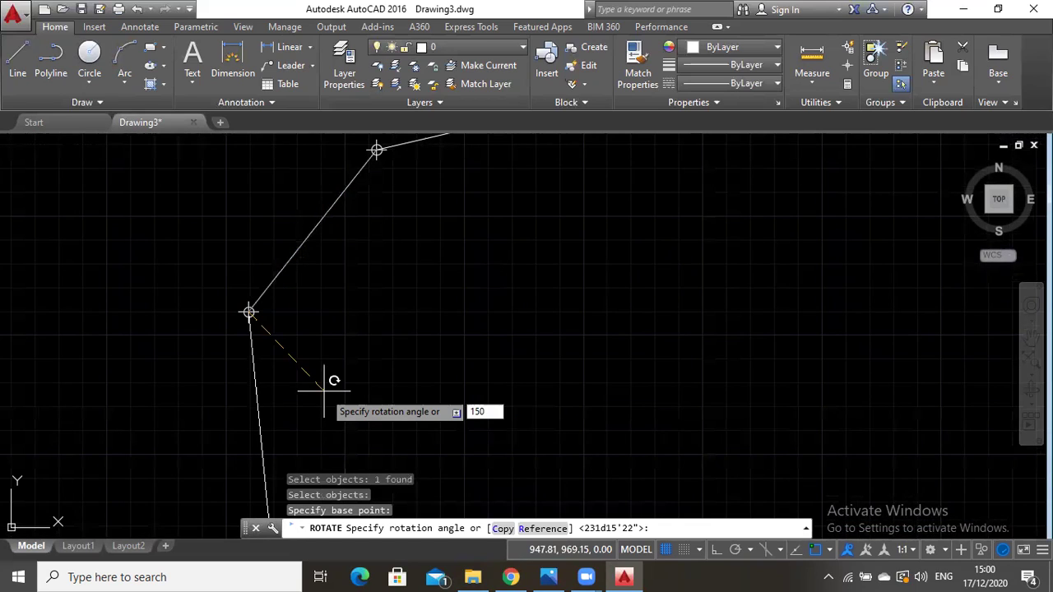
text(d55'33")
key(Return)
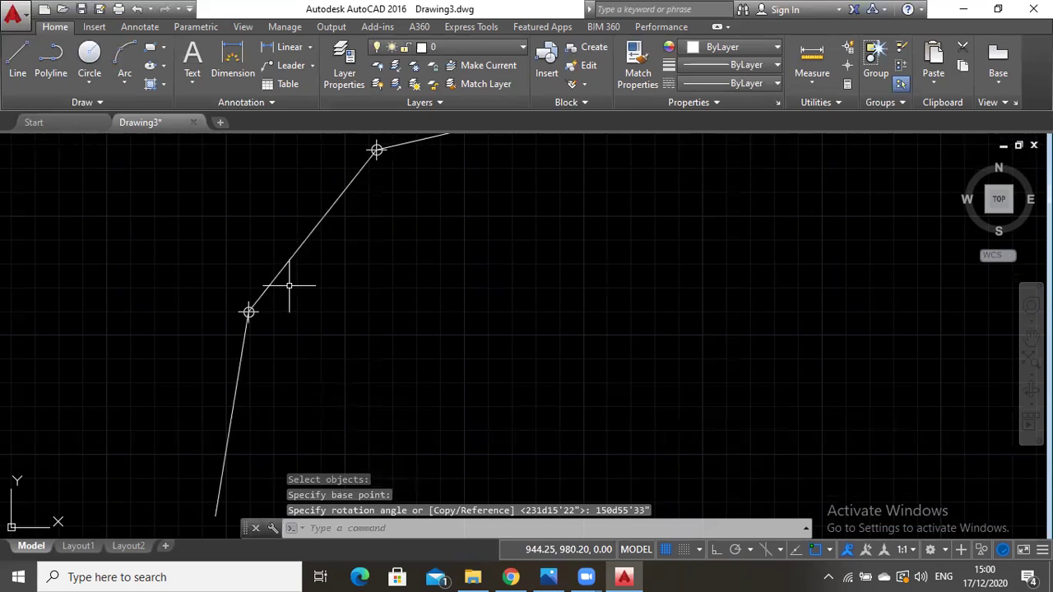
Check the length and angle settings in the drawing units.
click(390, 523)
text(units)
key(Return)
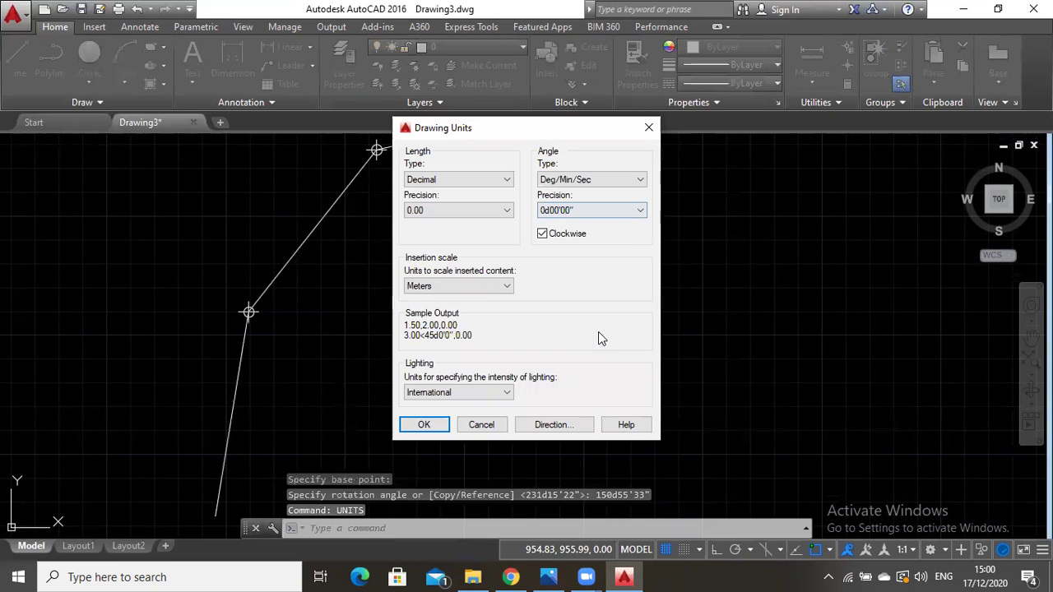
click(647, 130)
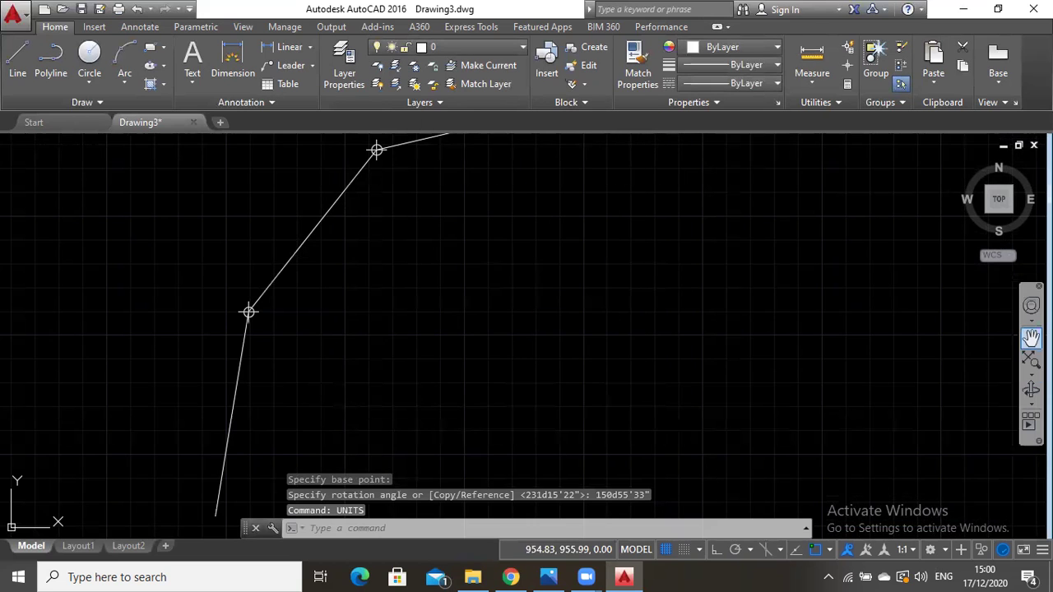
Lengthen the rotated polyline at its free lower end to a total length of 22.54.
click(1031, 337)
drag(494, 422, 515, 348)
text(lengthen)
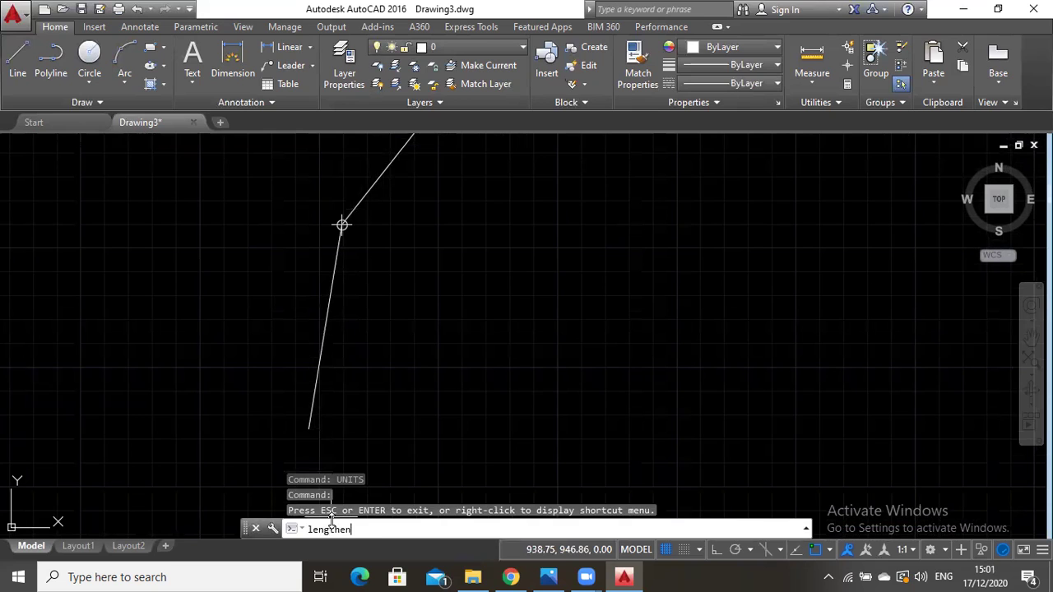
key(Return)
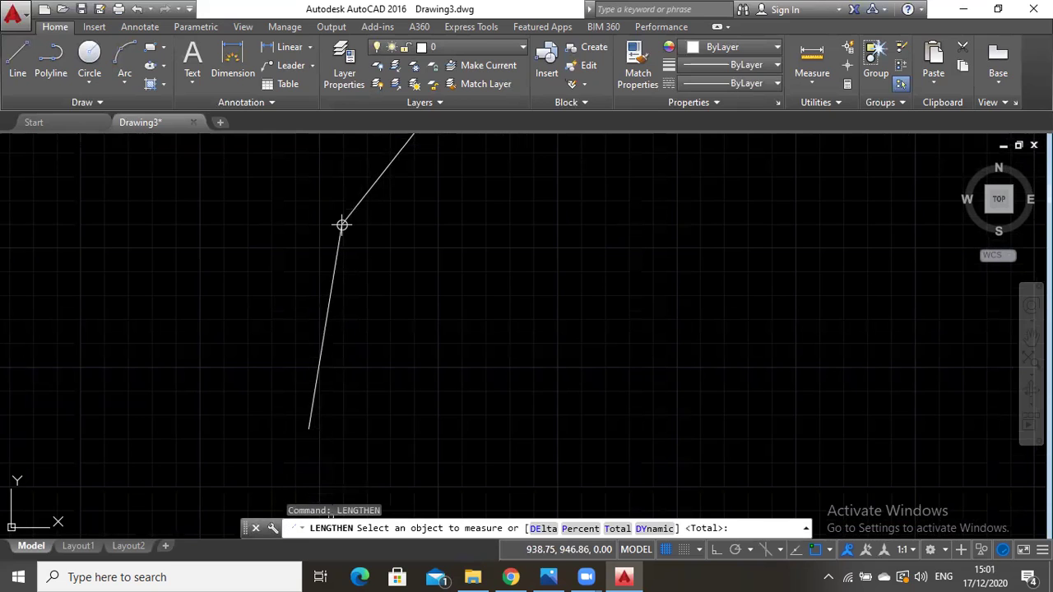
click(325, 335)
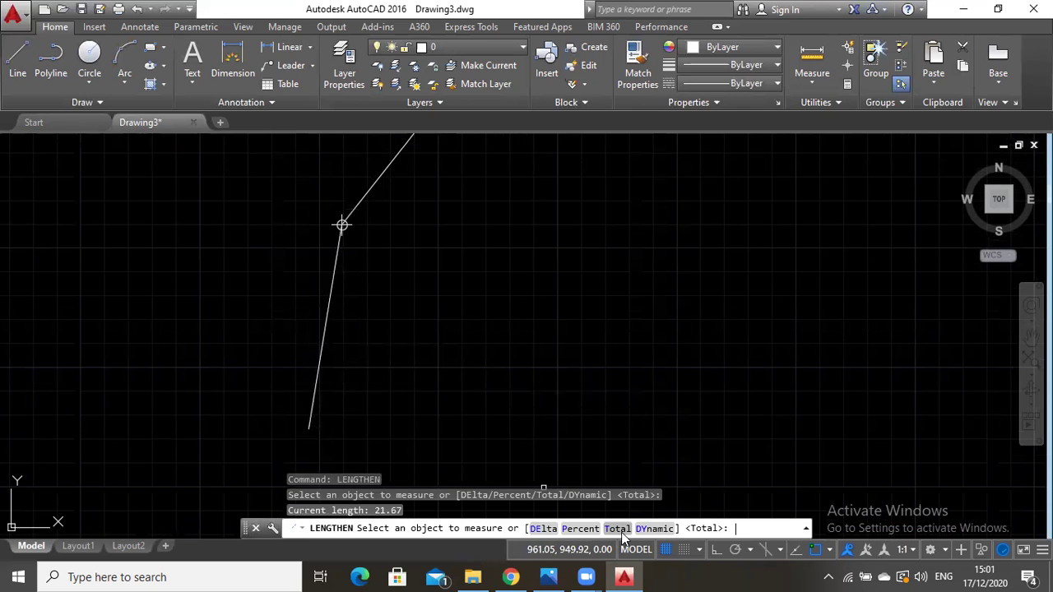
click(619, 529)
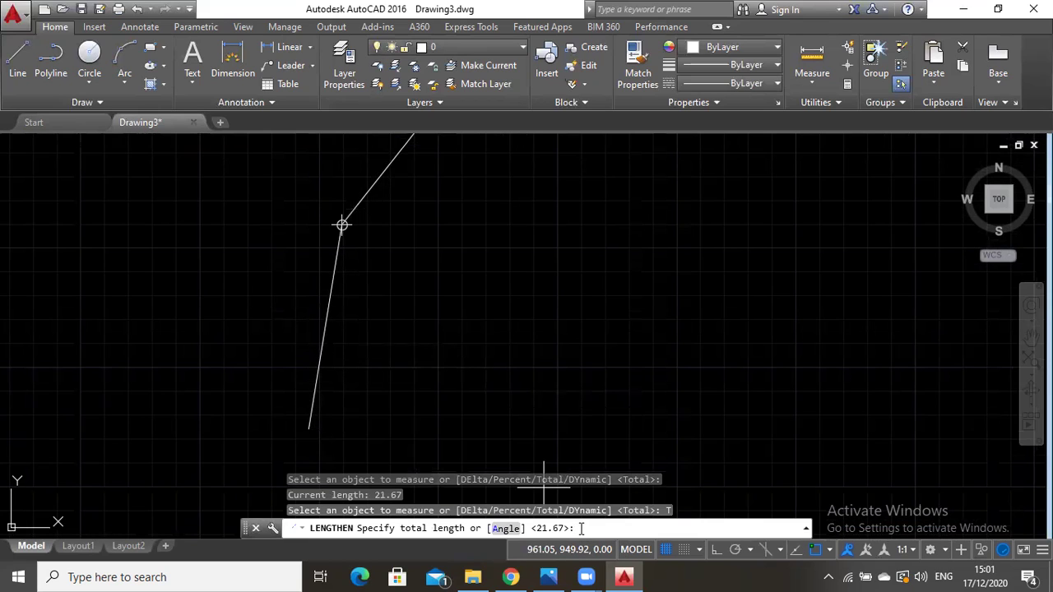
text(22.54)
key(Return)
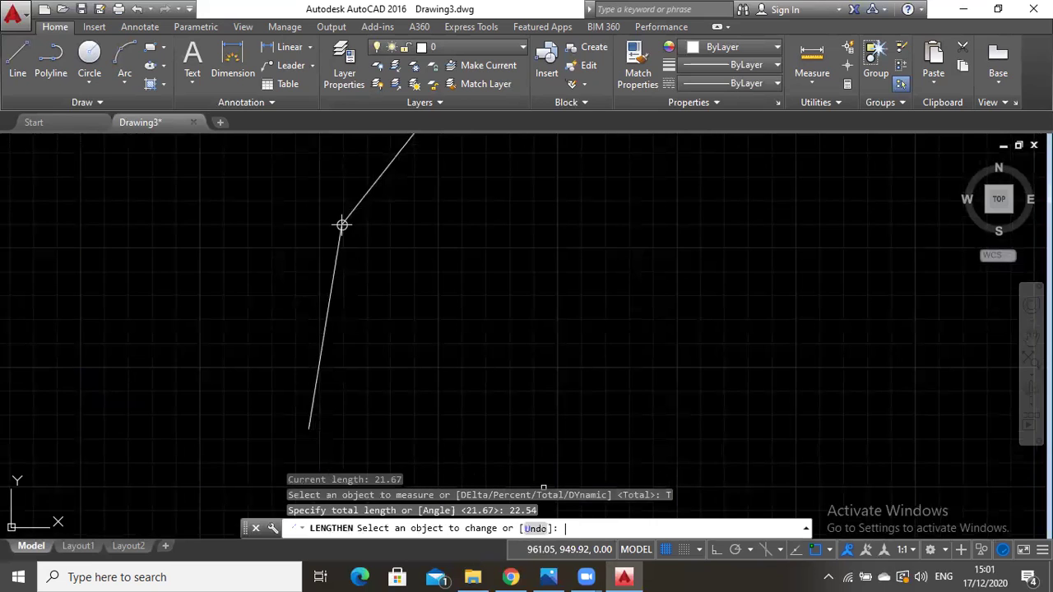
click(318, 373)
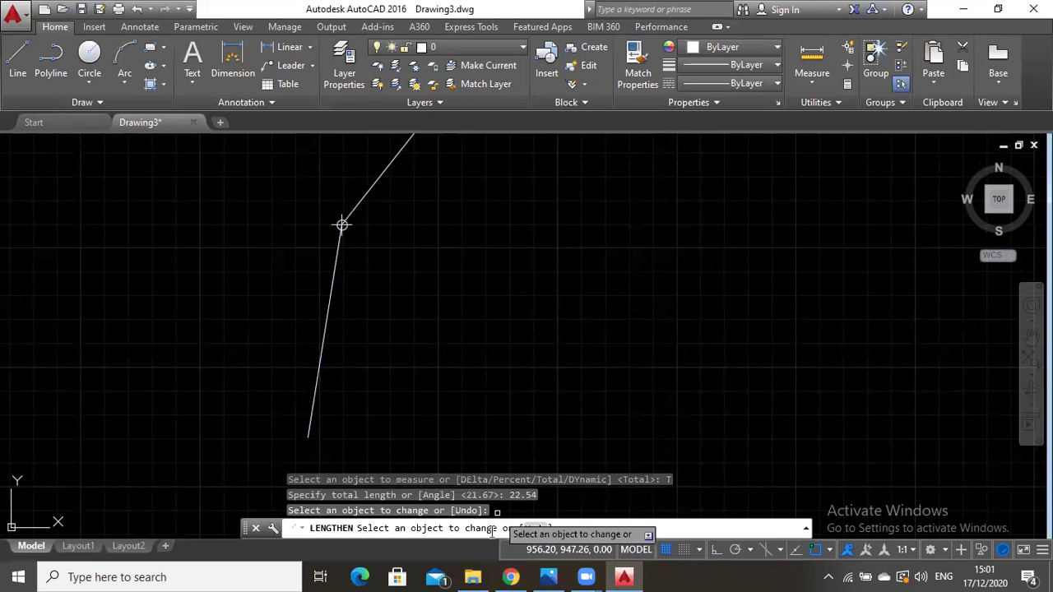
key(Escape)
Place a point for the next station at the free lower end of the lengthened polyline.
text(p)
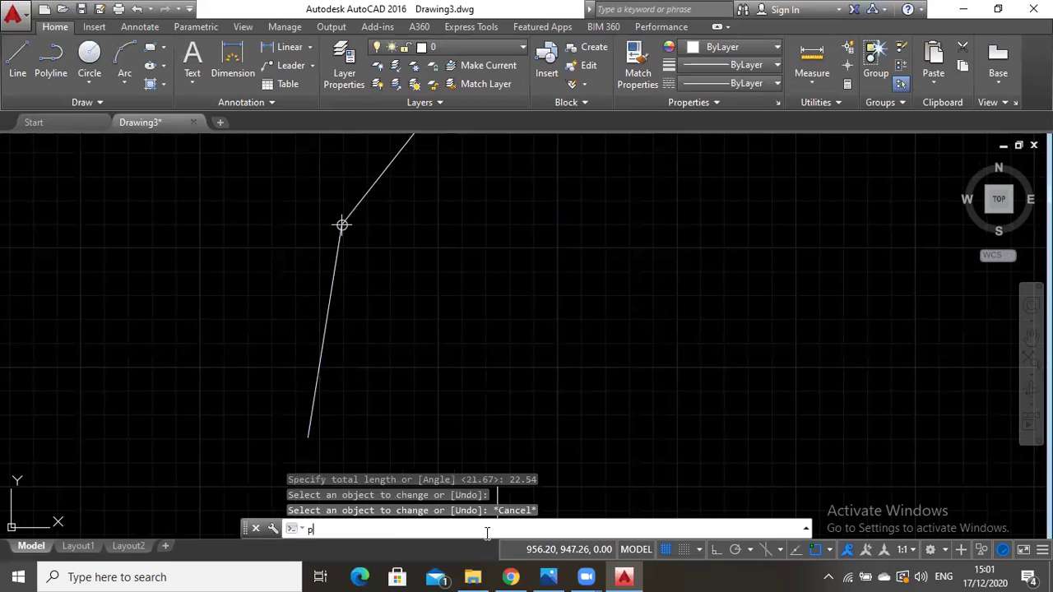
text(oint)
key(Return)
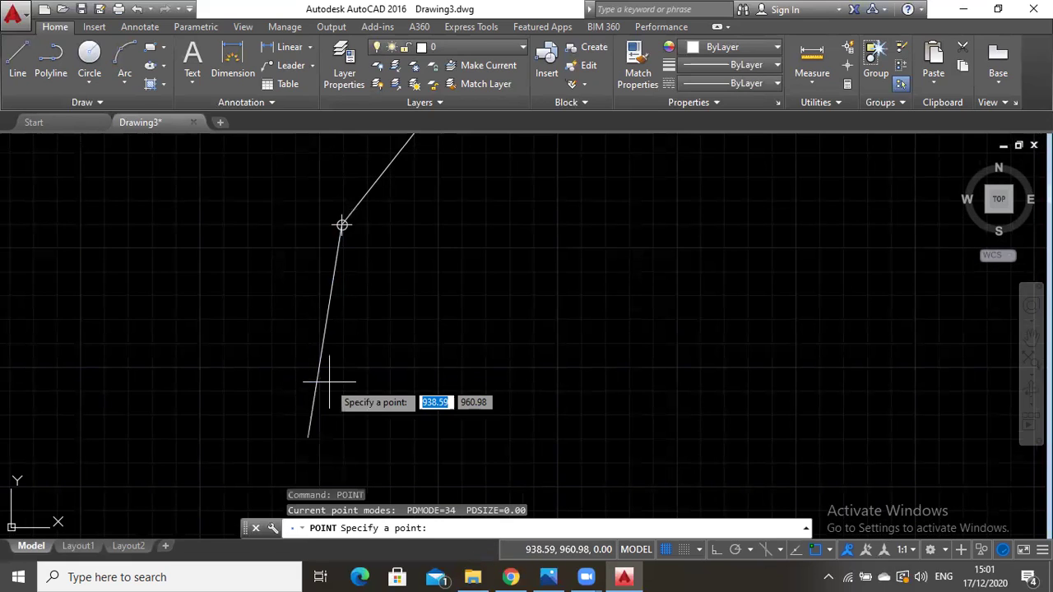
click(308, 437)
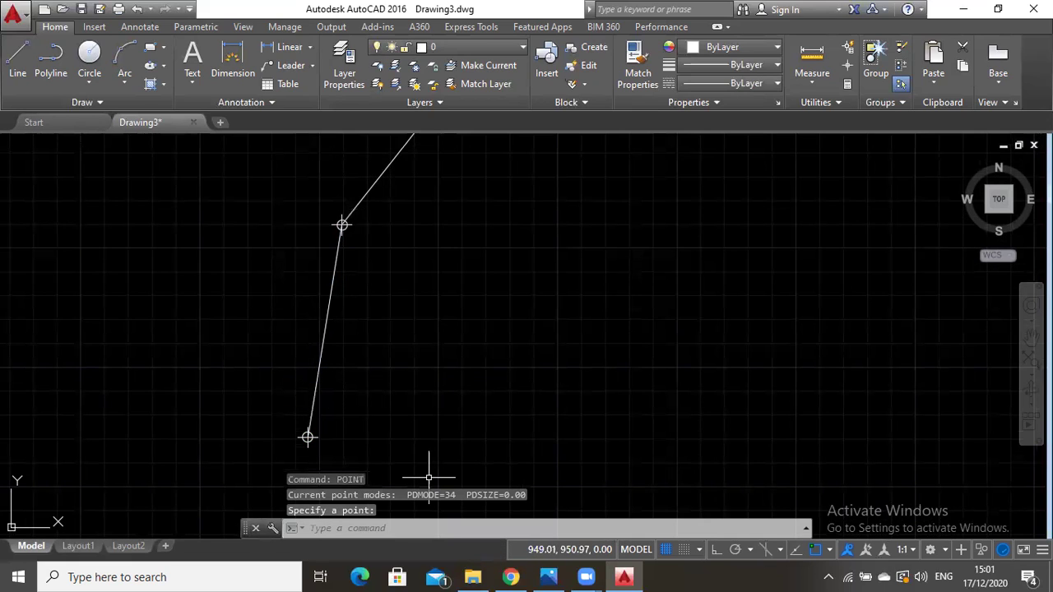
Turn on the Midpoint object snap in the drafting settings, alongside Endpoint and Node.
click(1031, 338)
drag(766, 391, 560, 338)
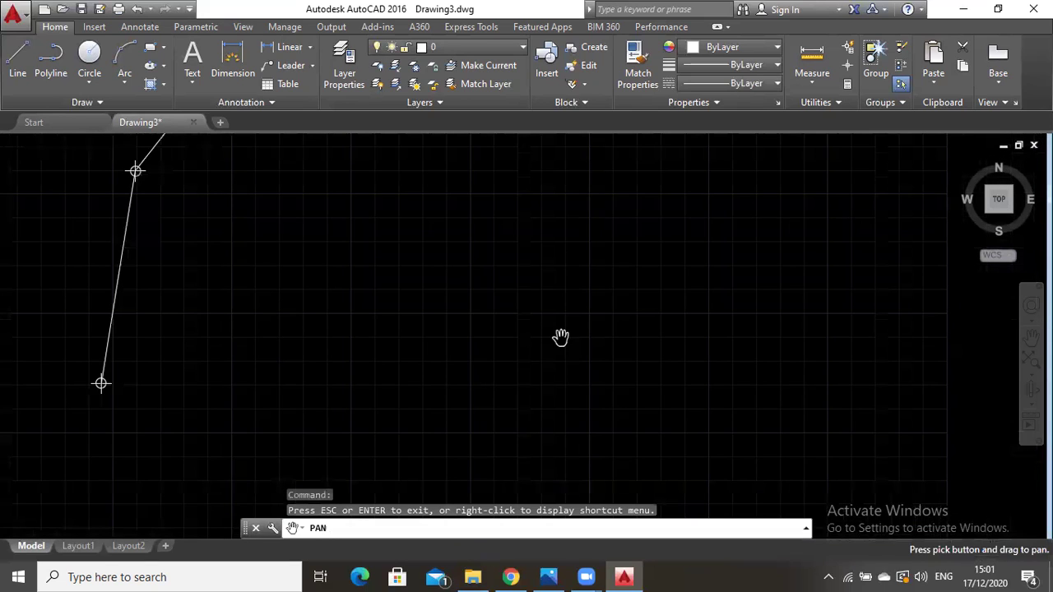
key(Escape)
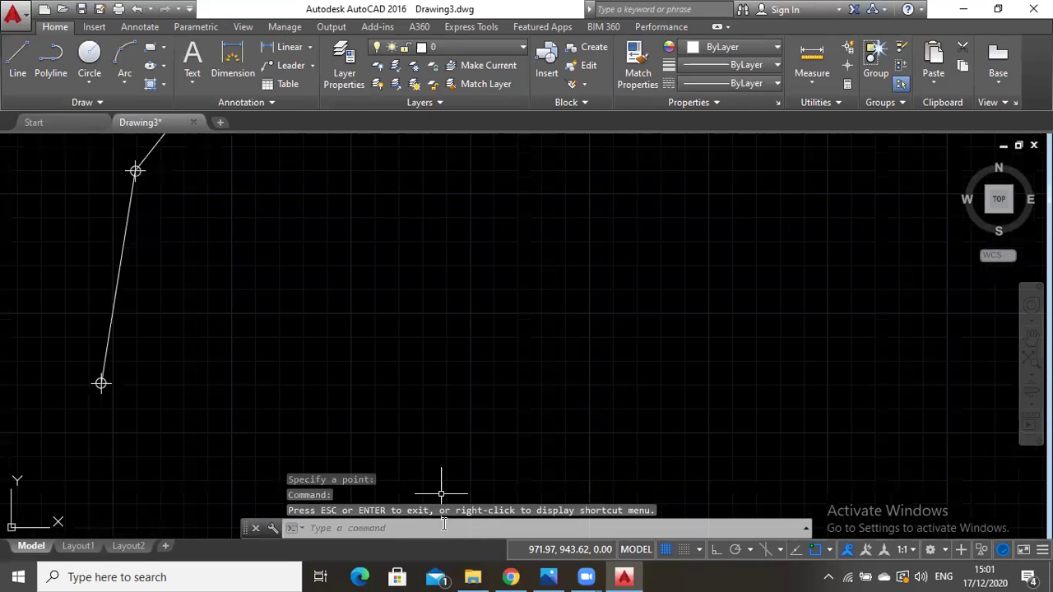
click(443, 526)
text(osnap)
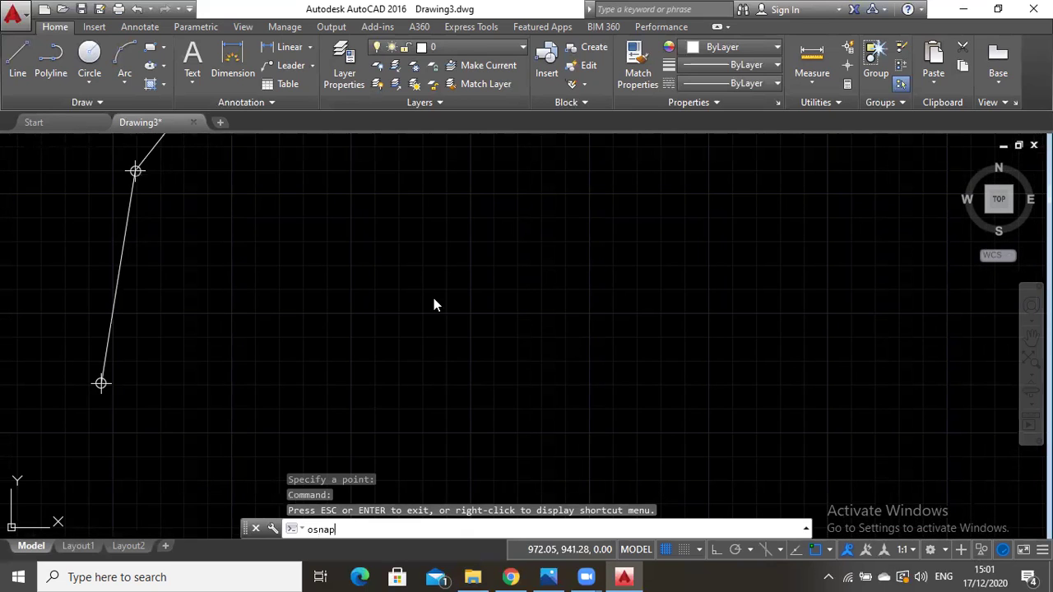
key(Return)
click(402, 221)
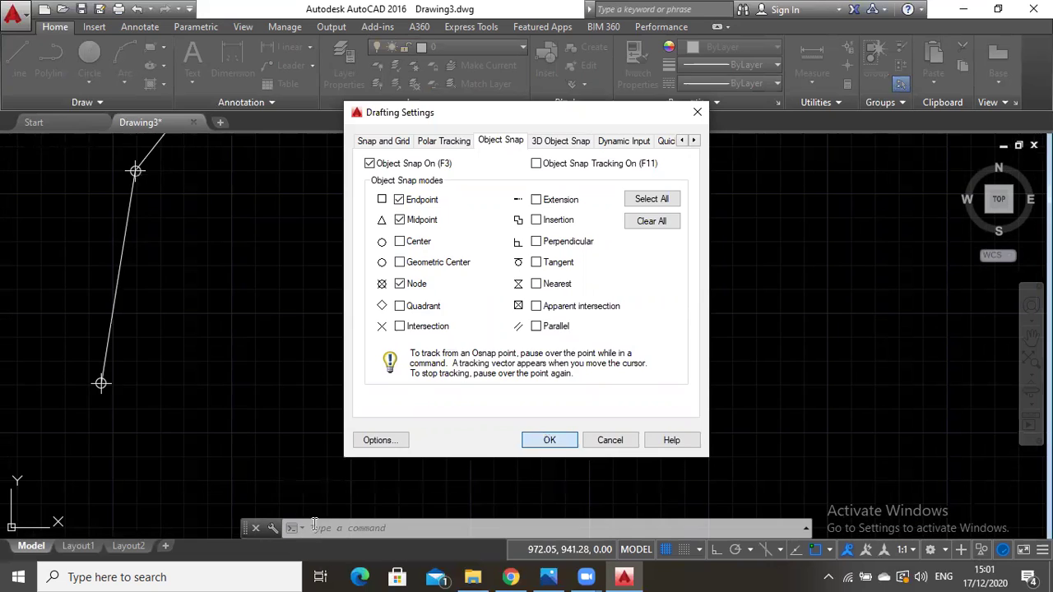
click(558, 442)
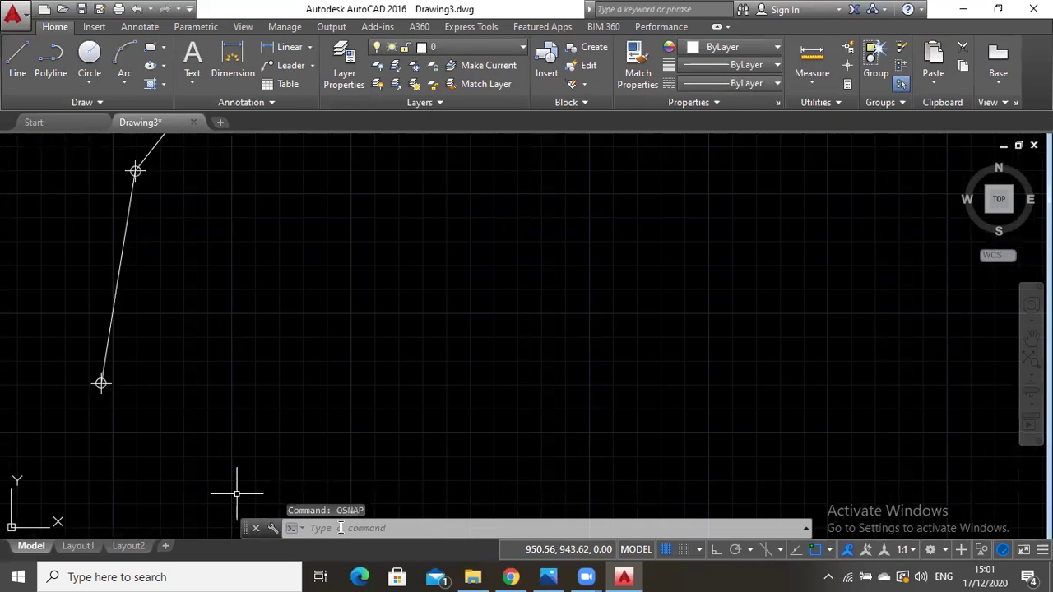
Redraw the steep leg as a polyline from its upper station point to the lowest station point.
click(51, 61)
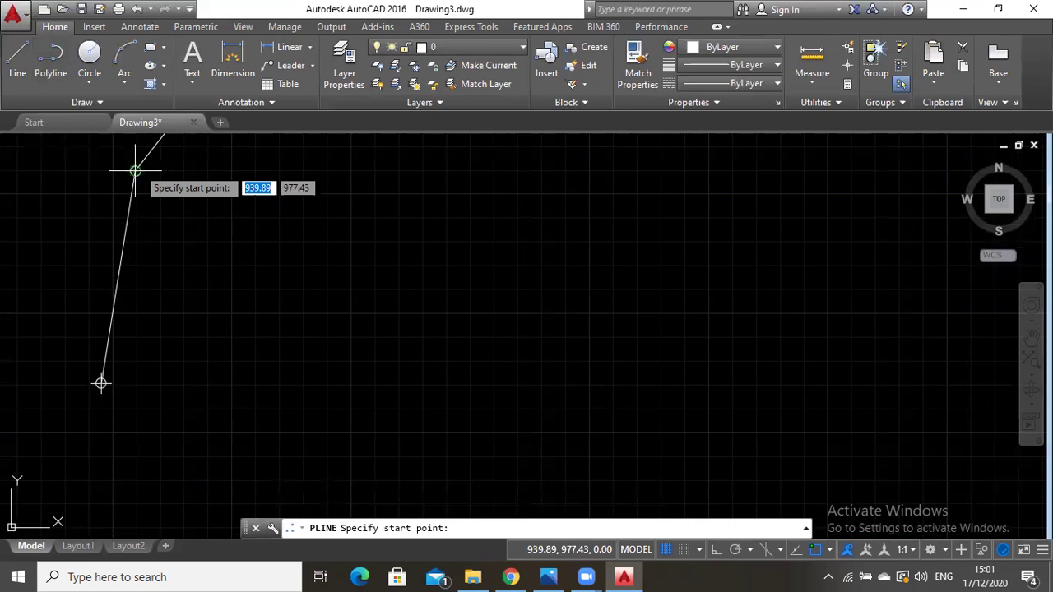
click(136, 171)
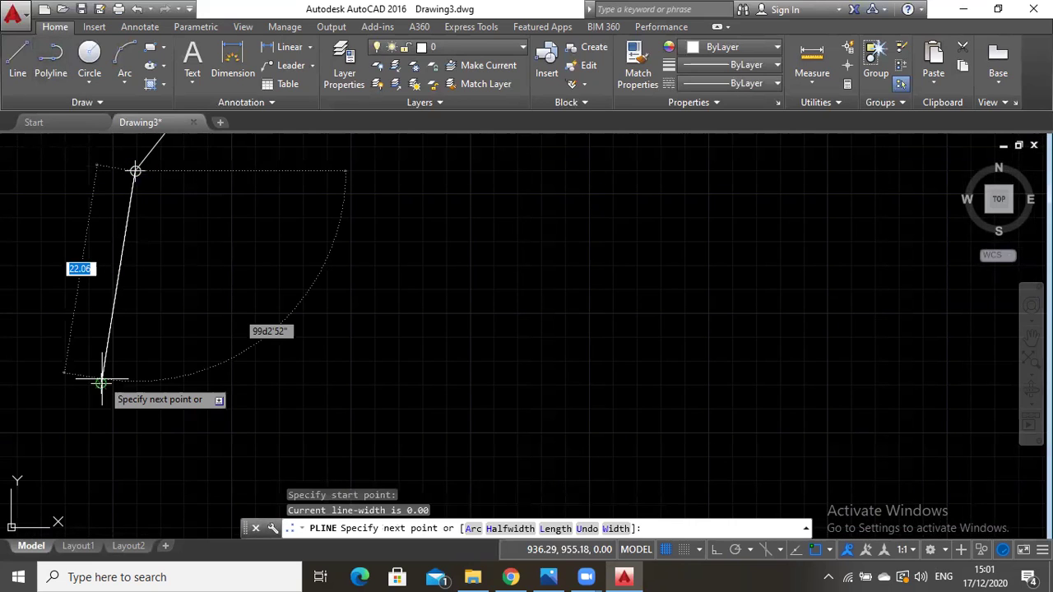
click(101, 382)
key(Escape)
click(358, 518)
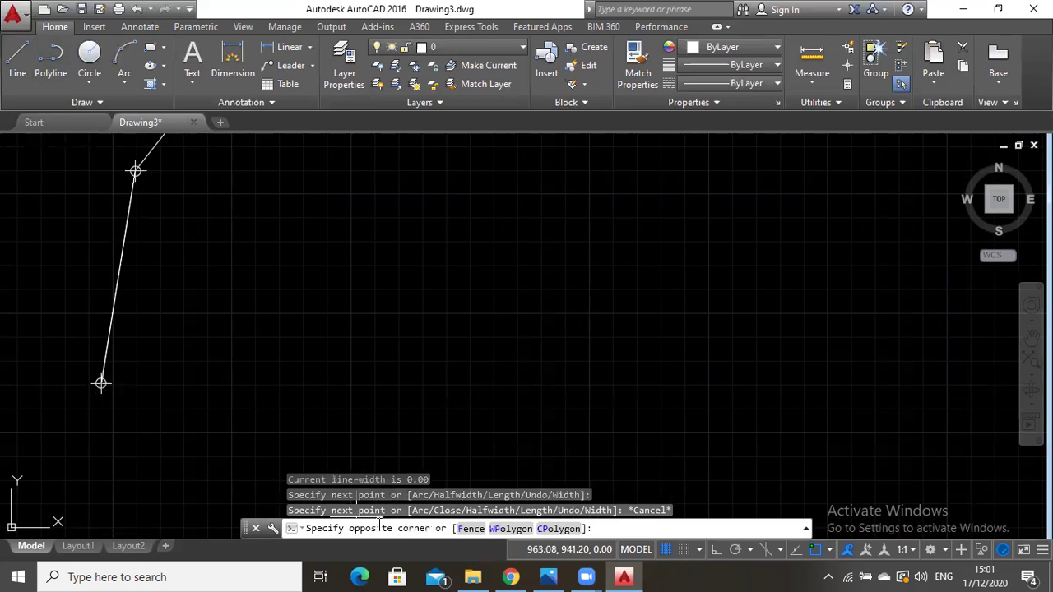
key(Escape)
Rotate the redrawn steep polyline by 117d23'5" about the lowest station point.
text(rotate)
key(Return)
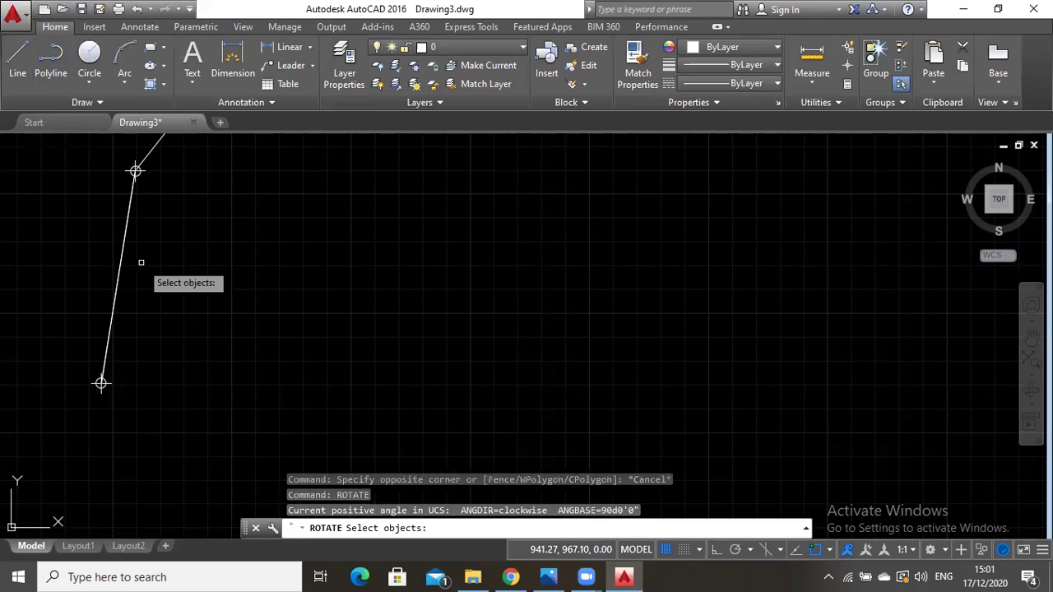
click(120, 269)
key(Return)
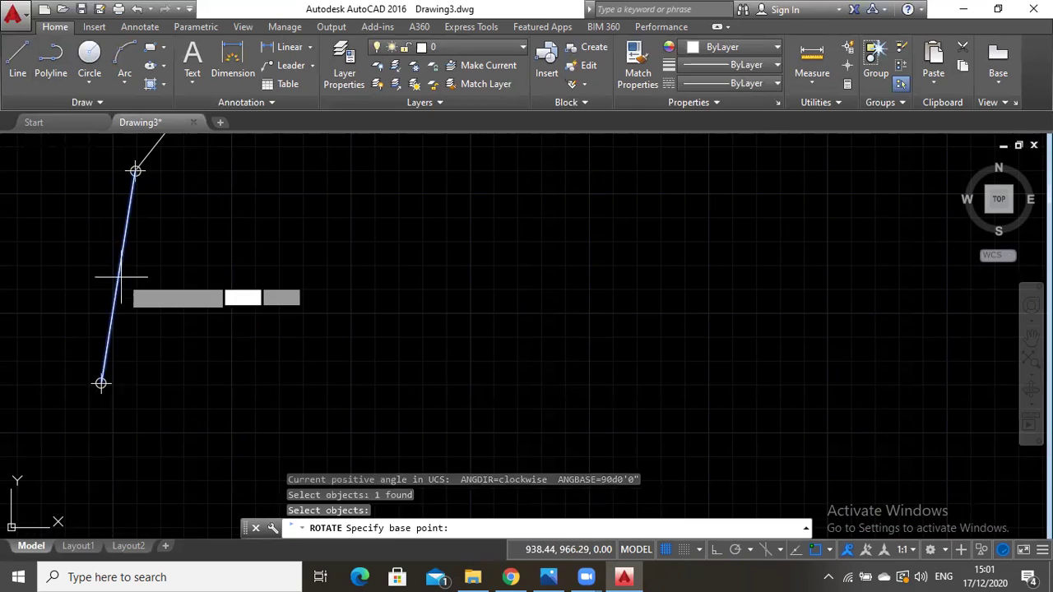
click(102, 383)
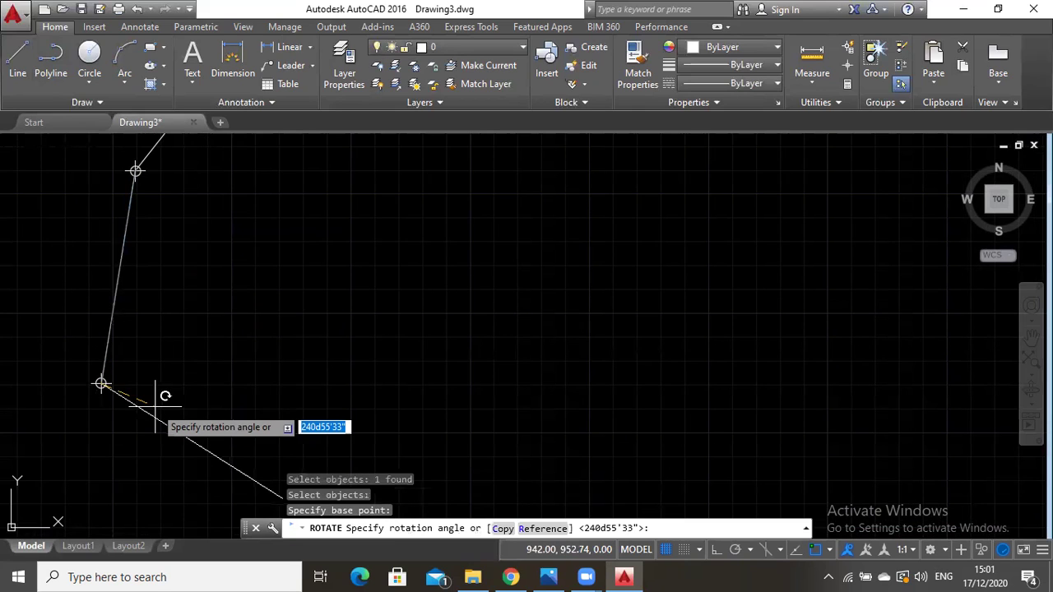
text(117d)
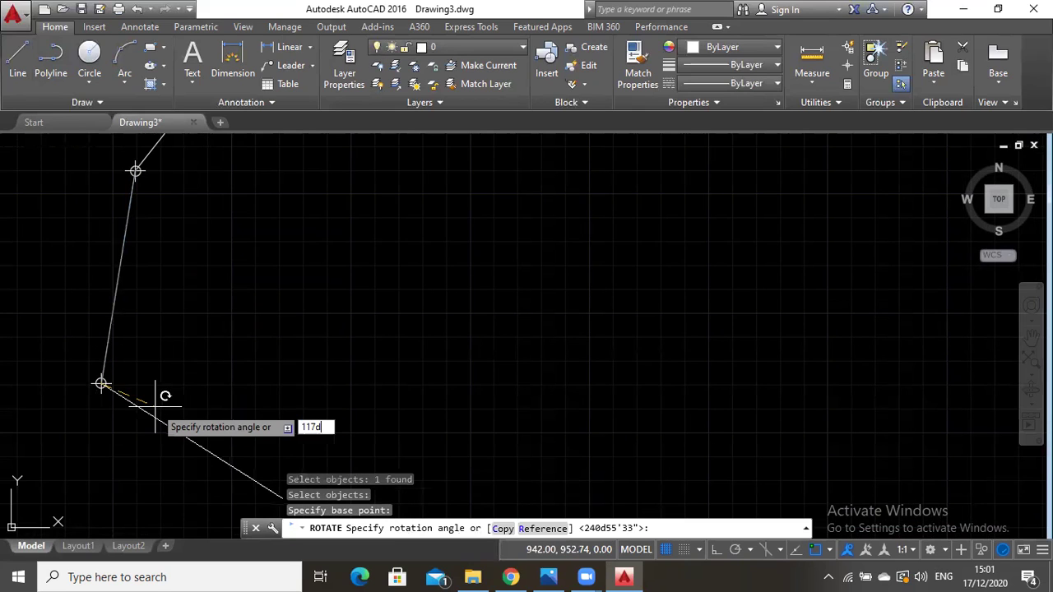
text(23'5")
key(Return)
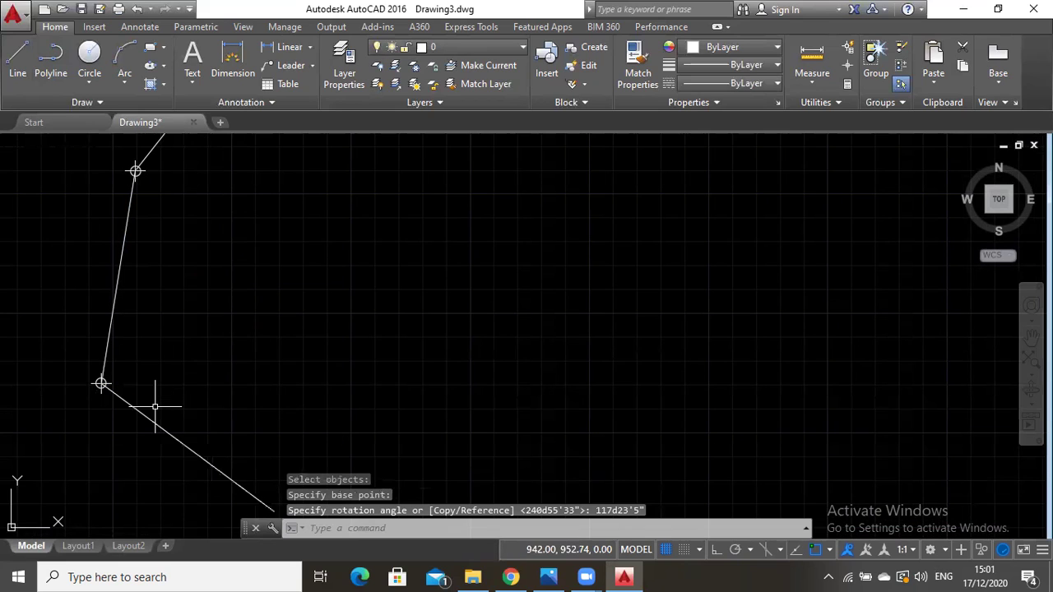
Lengthen the newly rotated polyline to a total length of 28.01, extending its free lower end.
click(1030, 338)
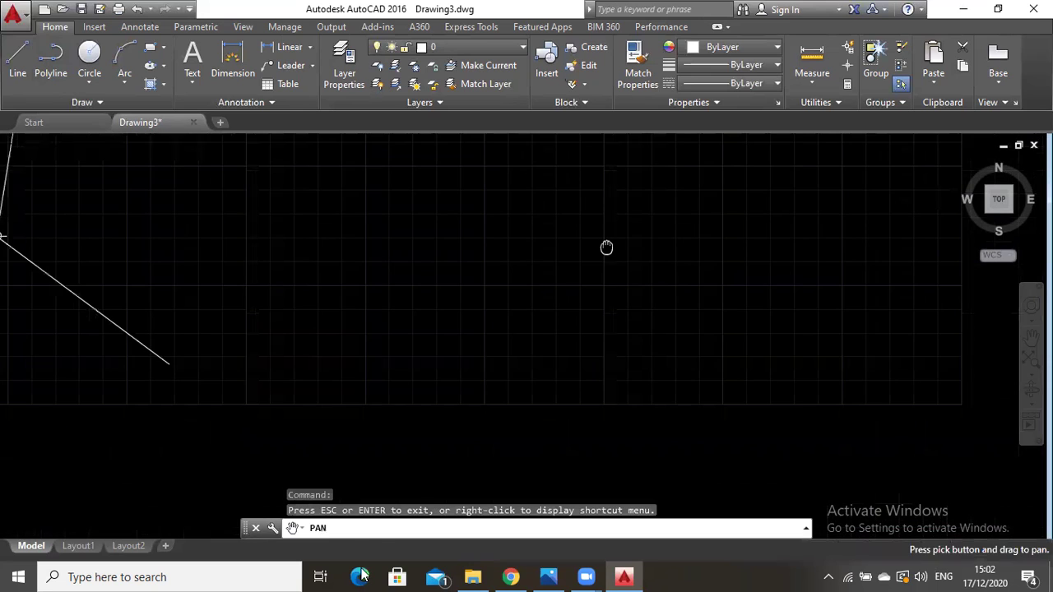
drag(303, 406, 277, 263)
click(377, 531)
text(lengthen)
key(Return)
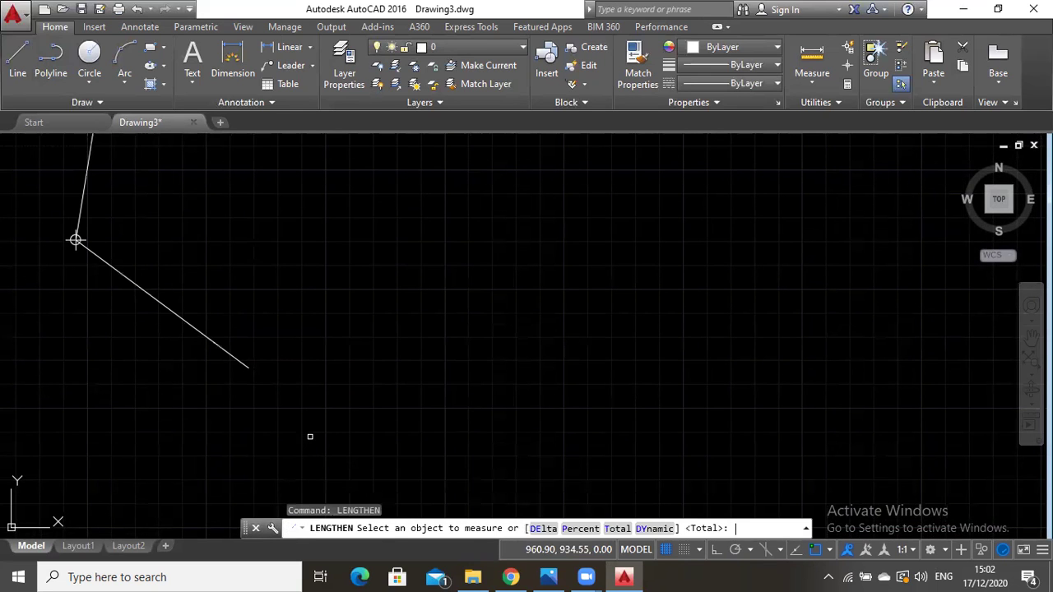
click(100, 262)
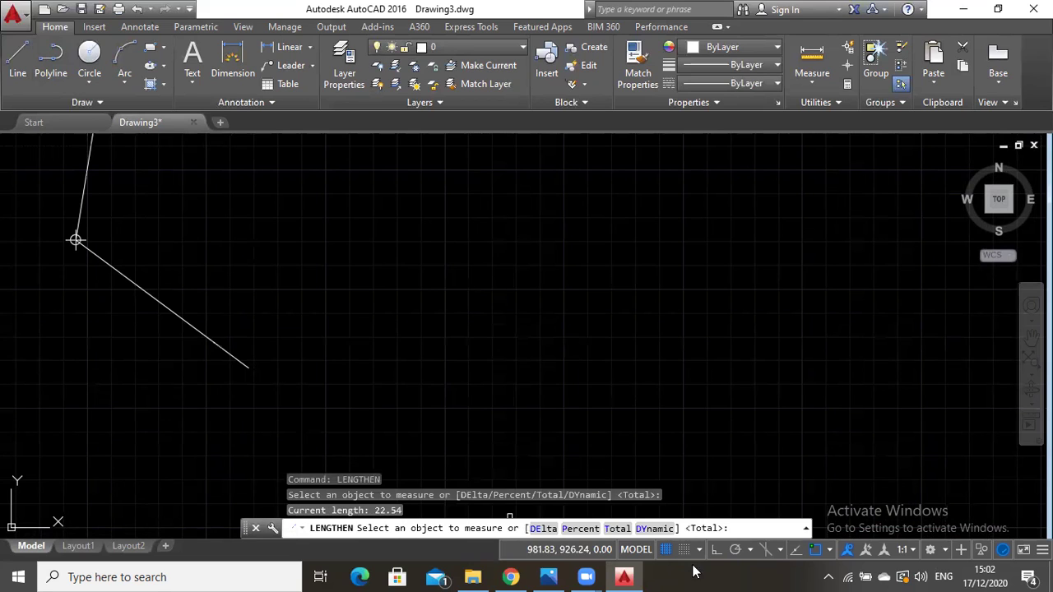
click(630, 529)
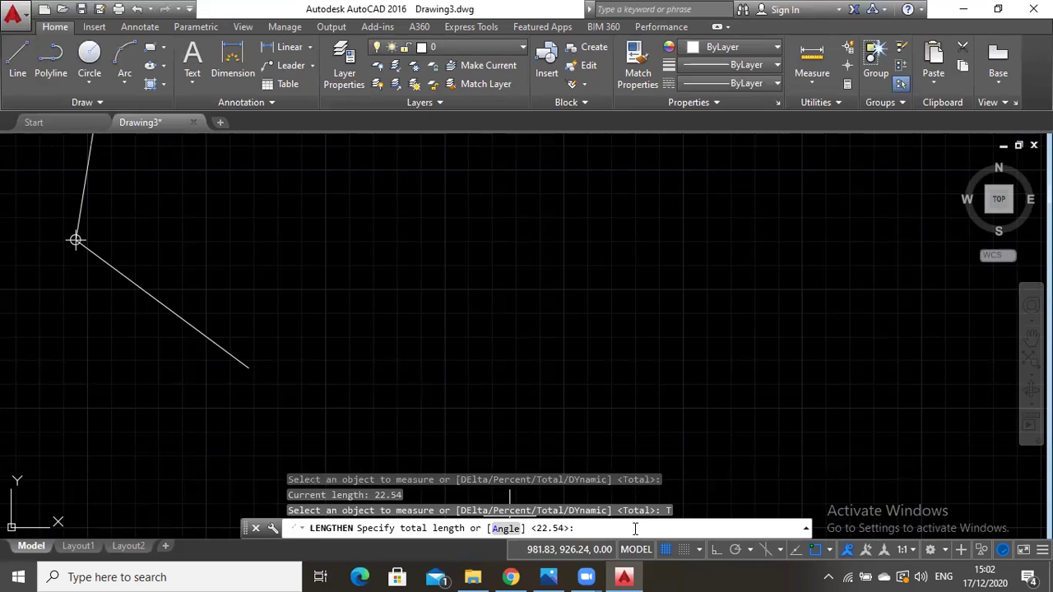
text(28.01)
key(Return)
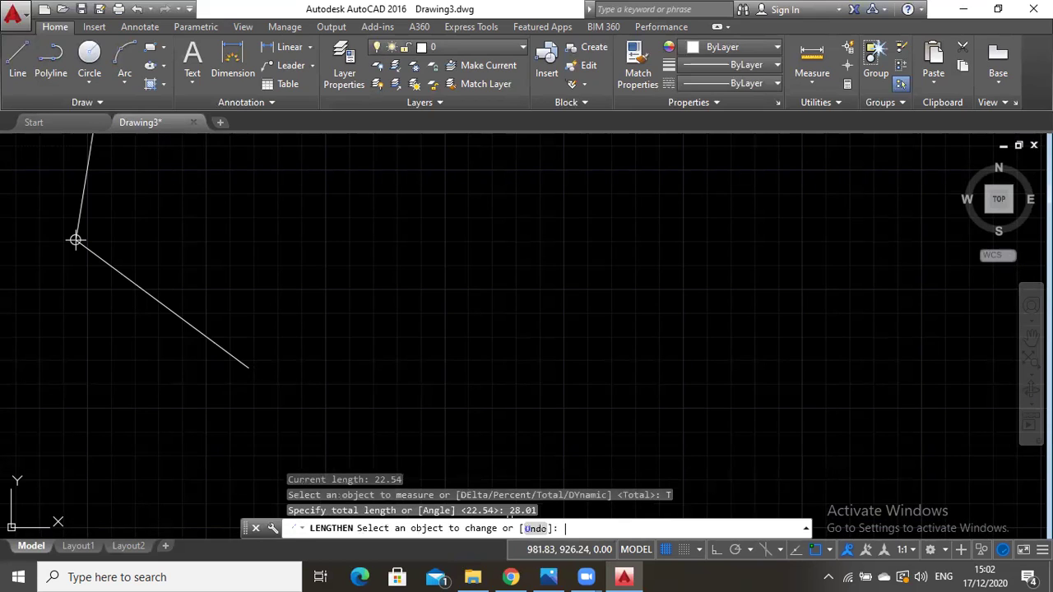
click(222, 349)
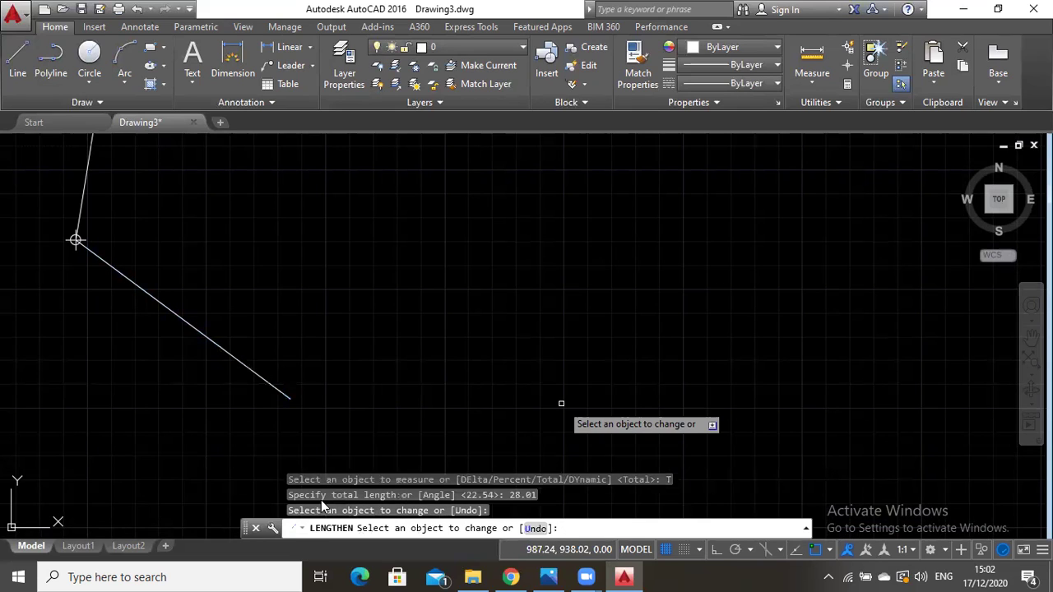
key(Return)
Place a station point at the free lower end of the lengthened polyline.
text(po)
key(Return)
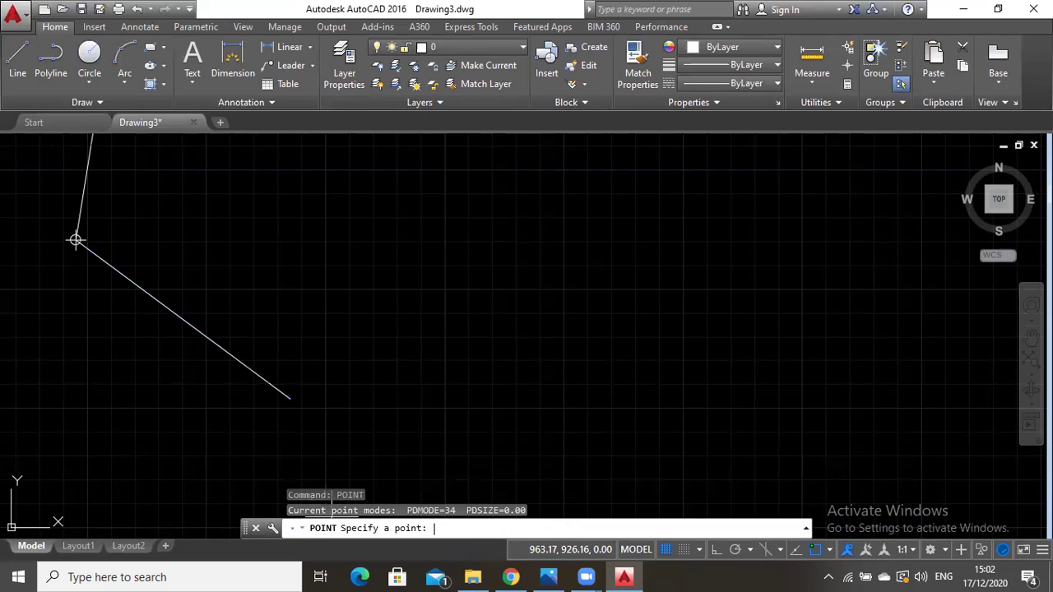
click(289, 400)
click(386, 528)
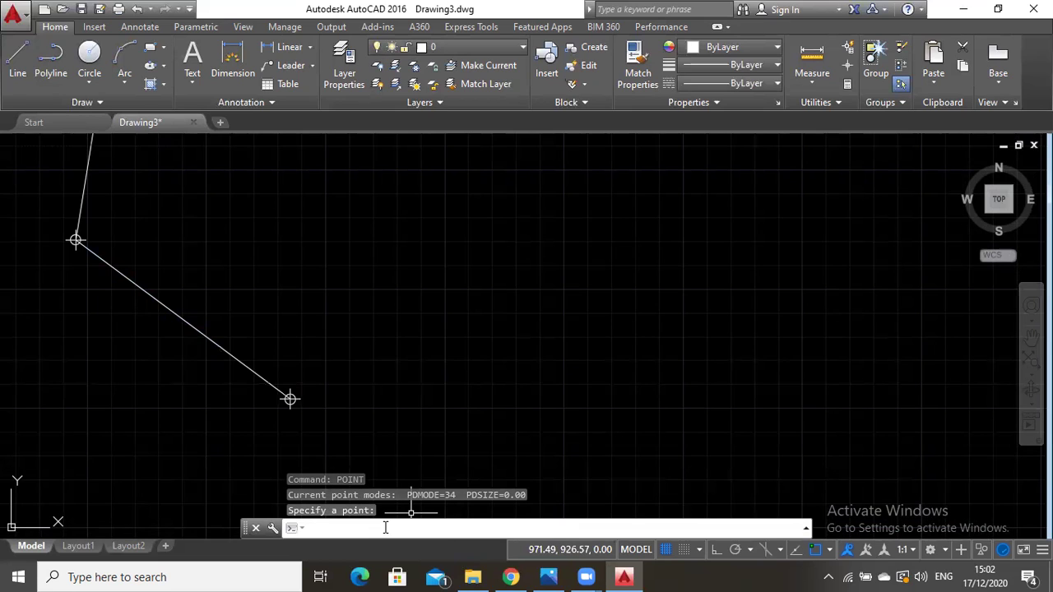
Redraw the downward-sloping leg as a polyline from its upper station point to the new lowest station point.
click(118, 61)
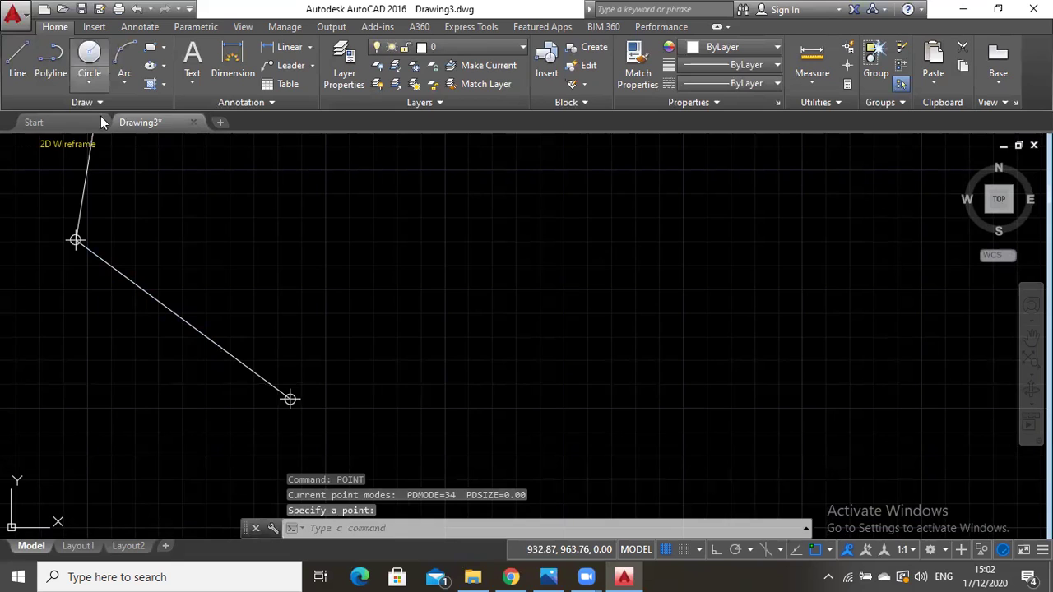
click(50, 61)
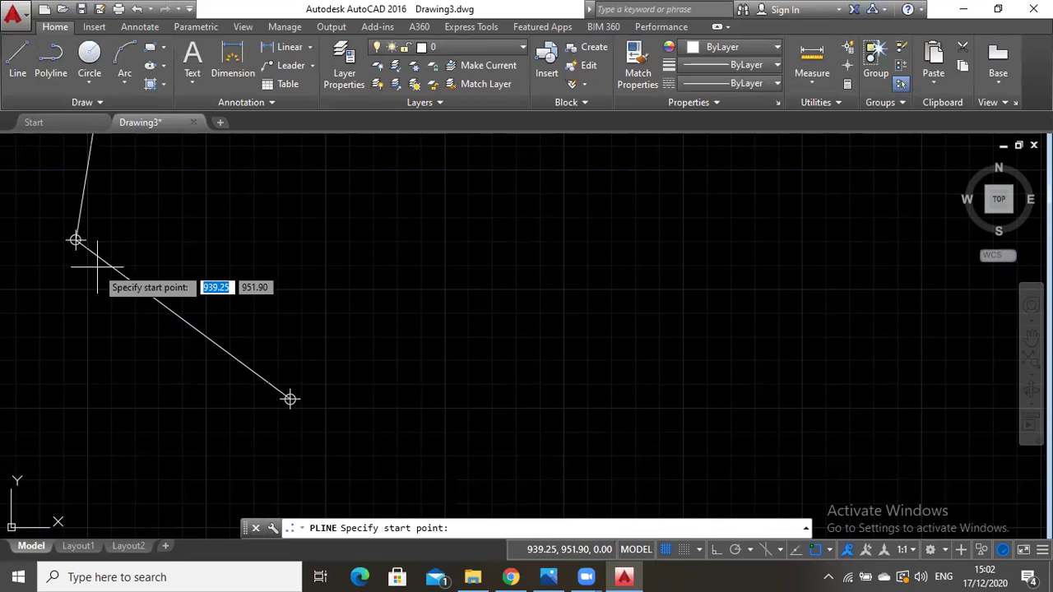
click(75, 241)
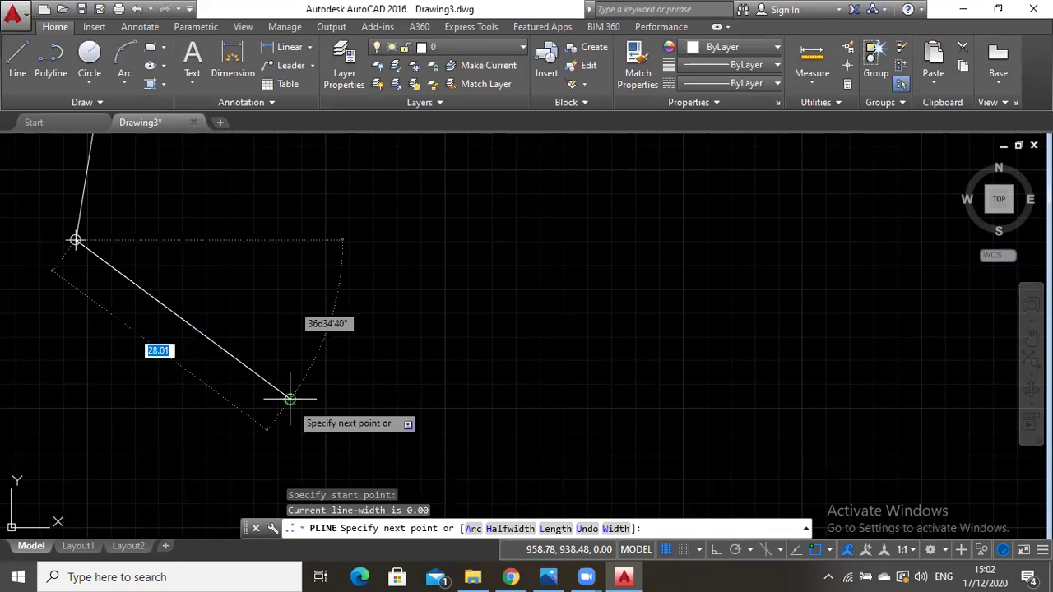
key(Return)
key(Escape)
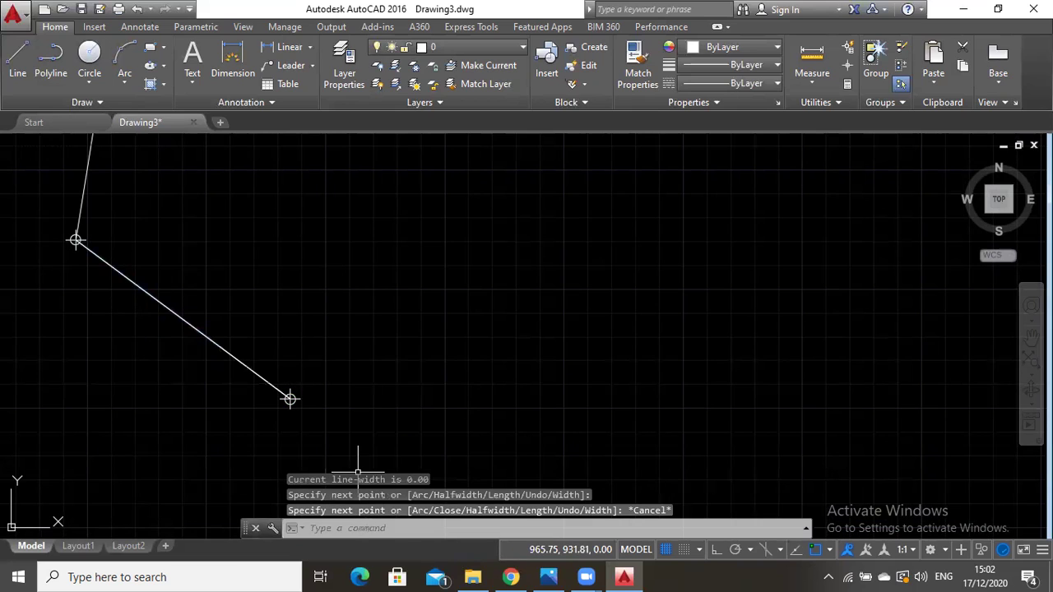
Rotate the redrawn downward-sloping polyline by 97d58'36" about the lowest station point.
text(rotate)
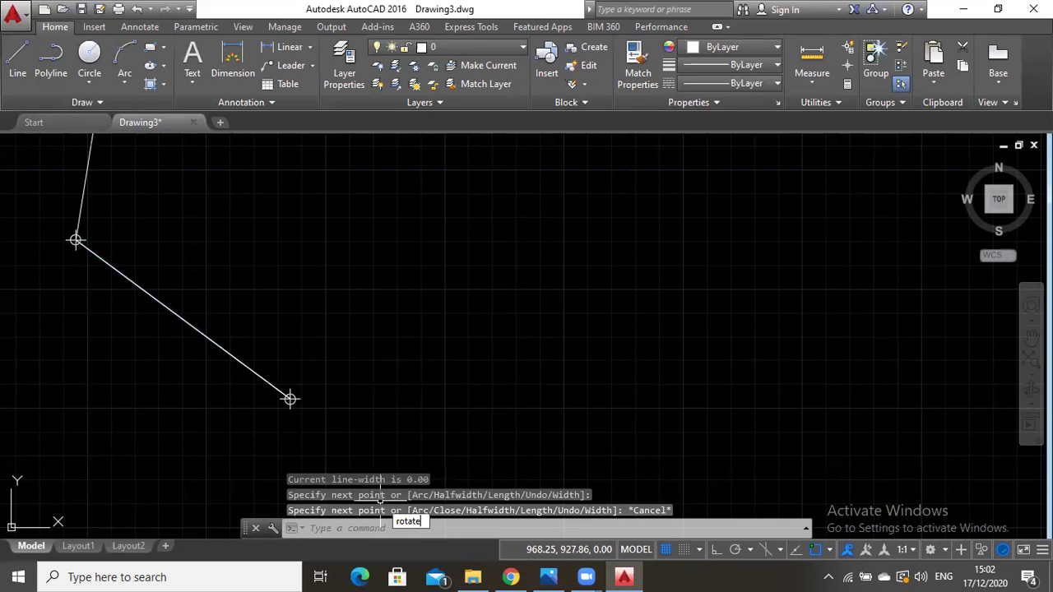
key(Return)
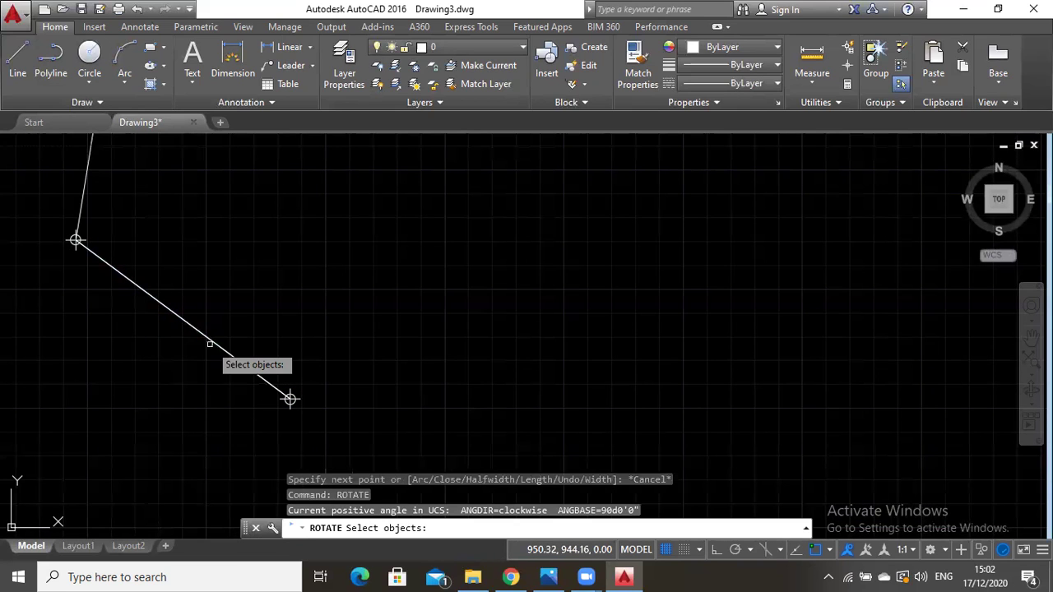
click(211, 343)
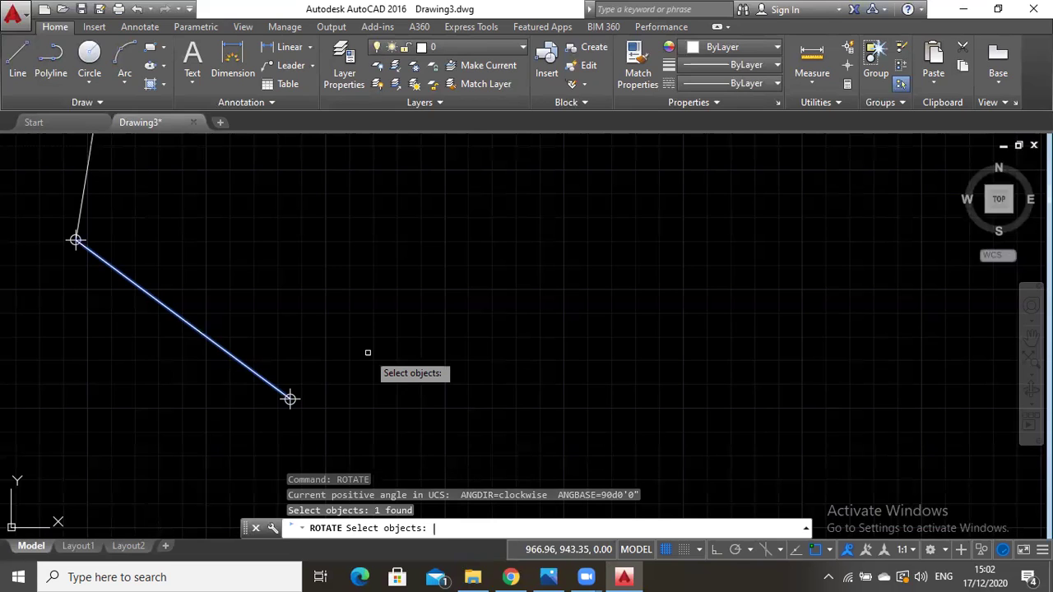
key(Return)
click(289, 399)
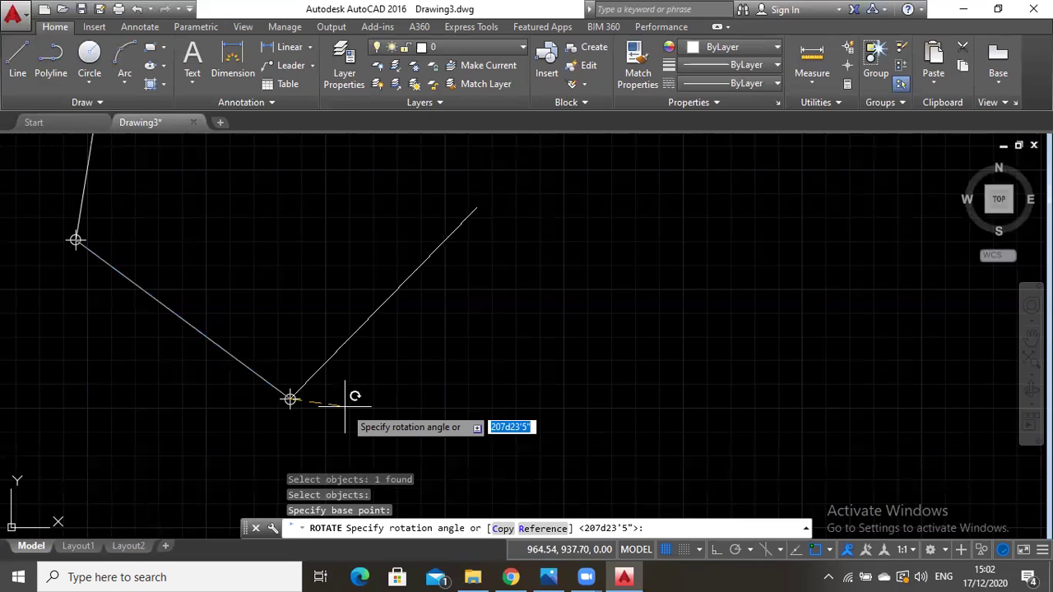
text(97d58'36")
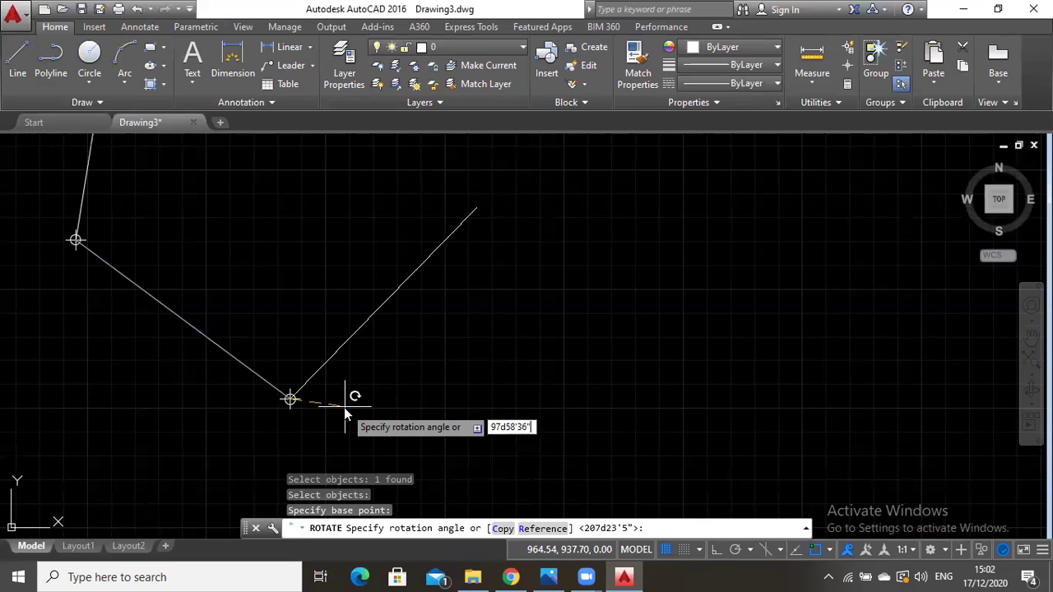
key(Return)
Lengthen the rotated, upward-sloping polyline to a total length of 32.29 at its free upper end.
text(lengthen)
key(Return)
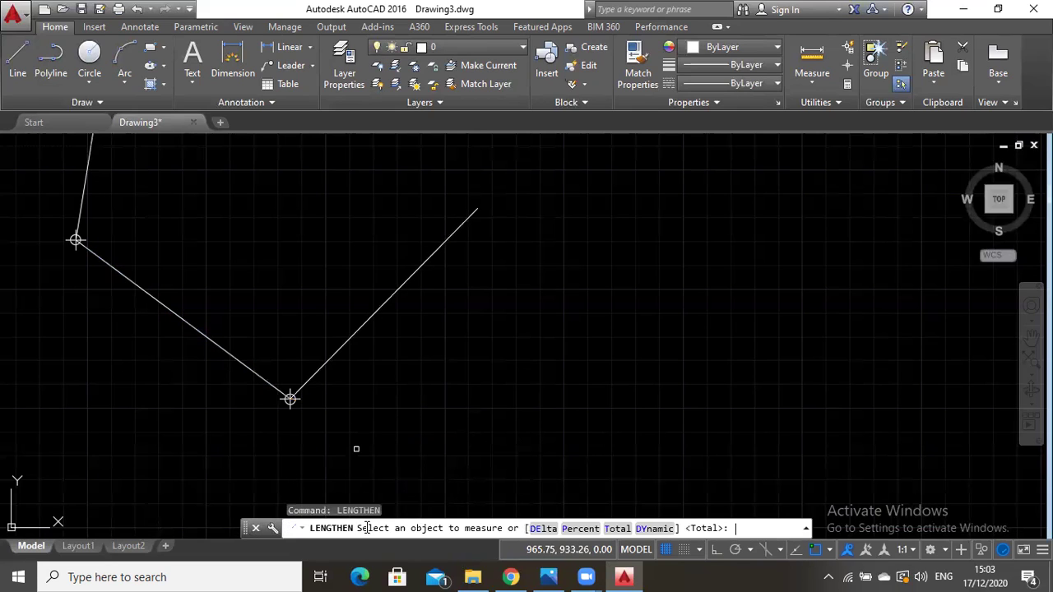
click(434, 250)
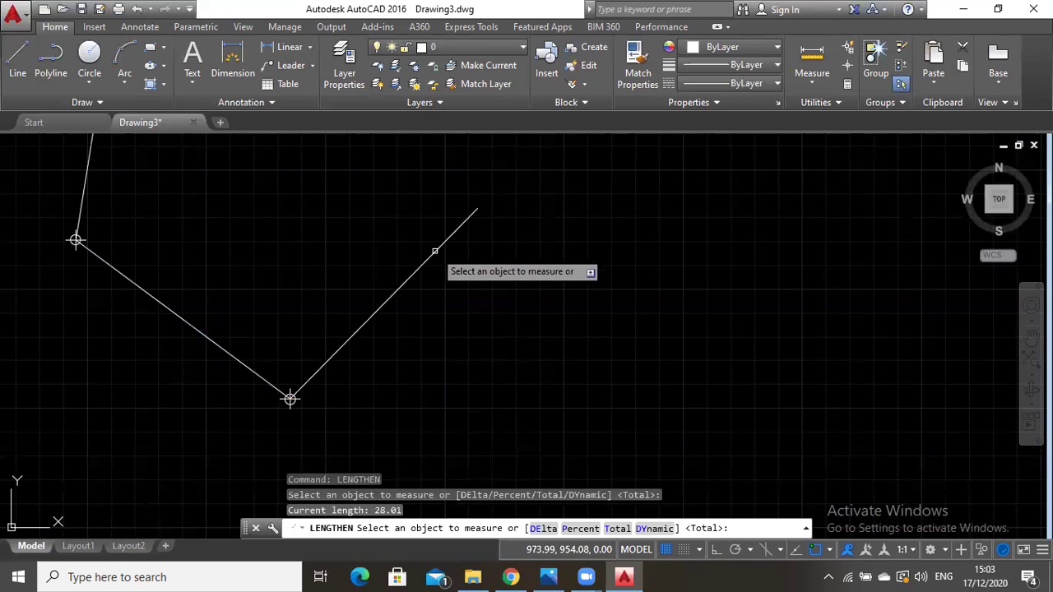
click(619, 528)
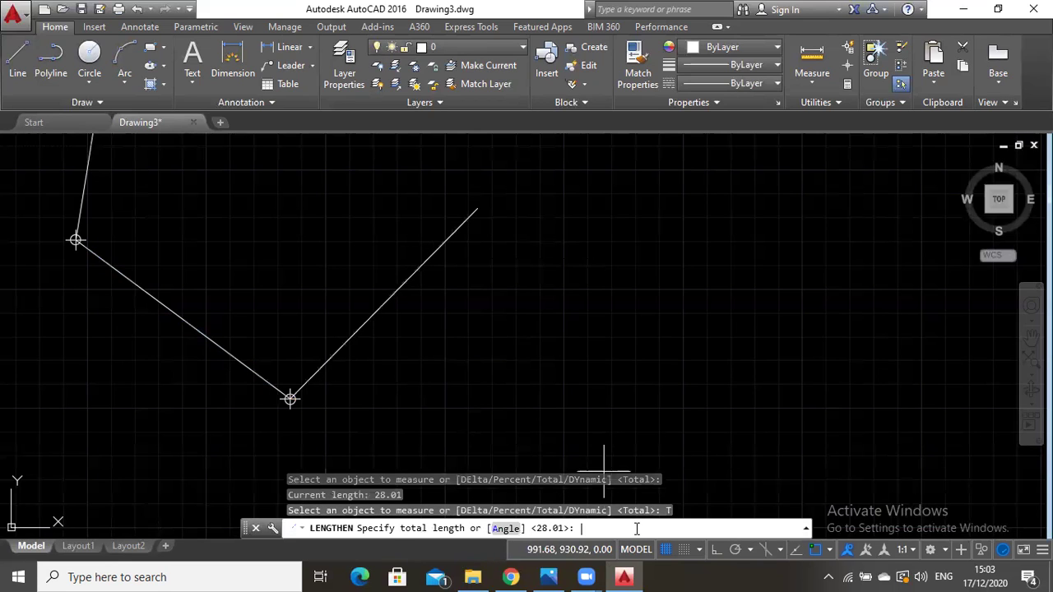
text(32.29)
key(Return)
click(435, 246)
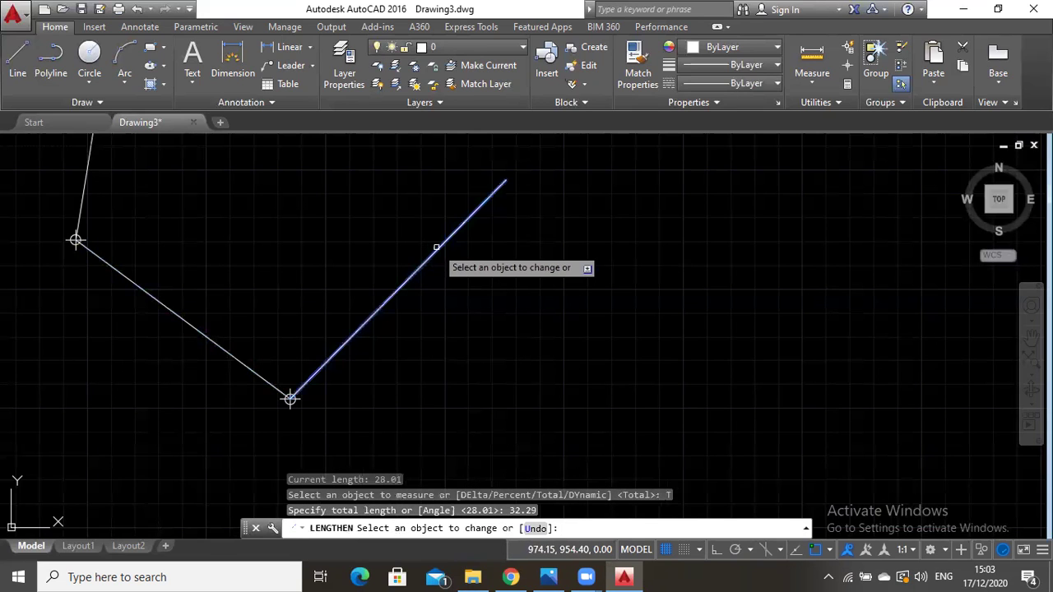
click(1030, 336)
drag(540, 341, 552, 466)
key(Escape)
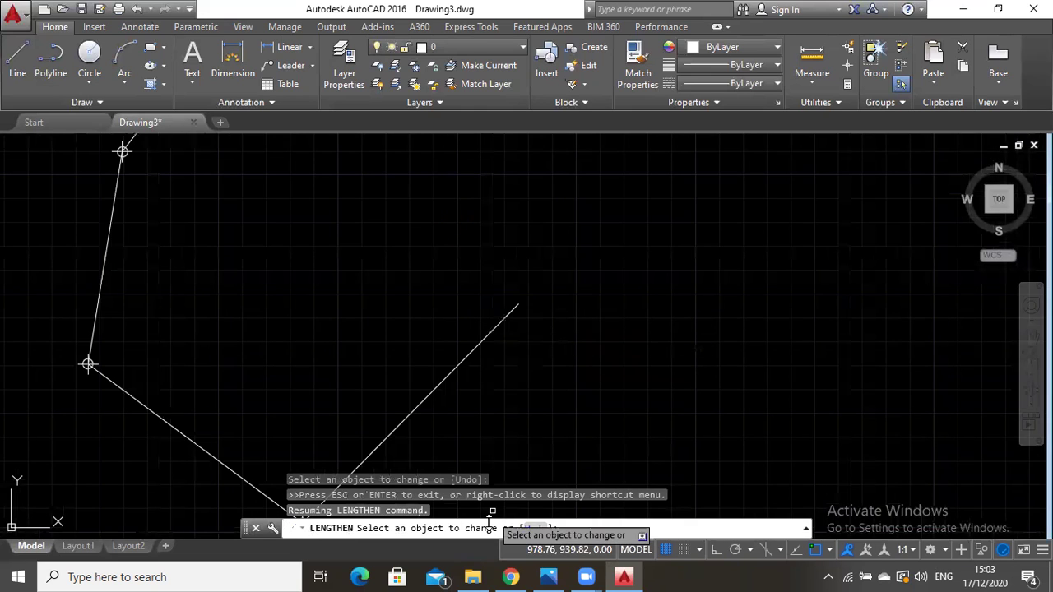
key(Escape)
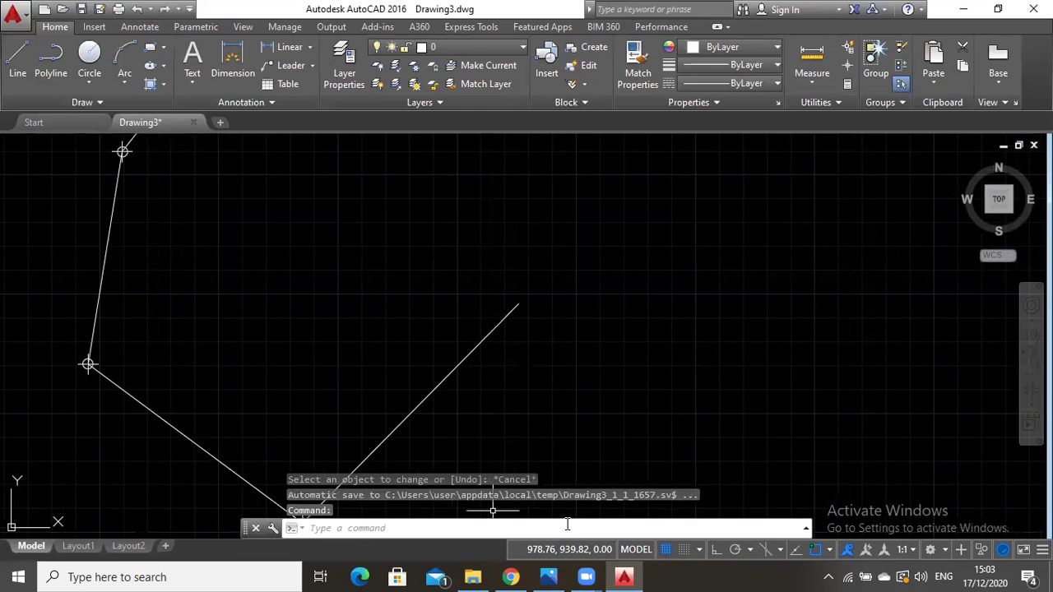
Place a station point at the free upper end of the lengthened upward-sloping polyline.
text(point)
key(Return)
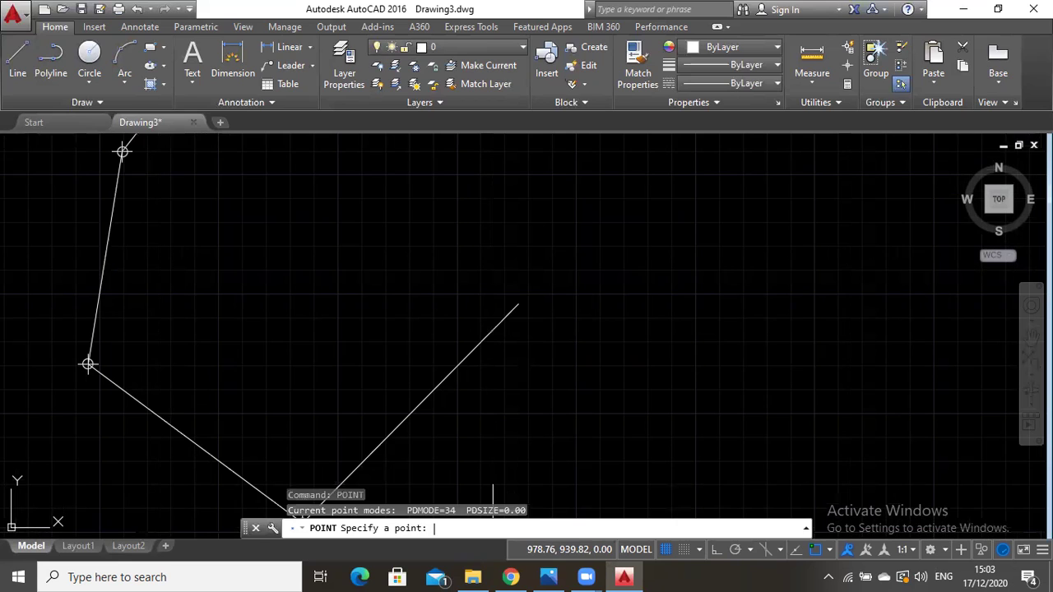
click(515, 304)
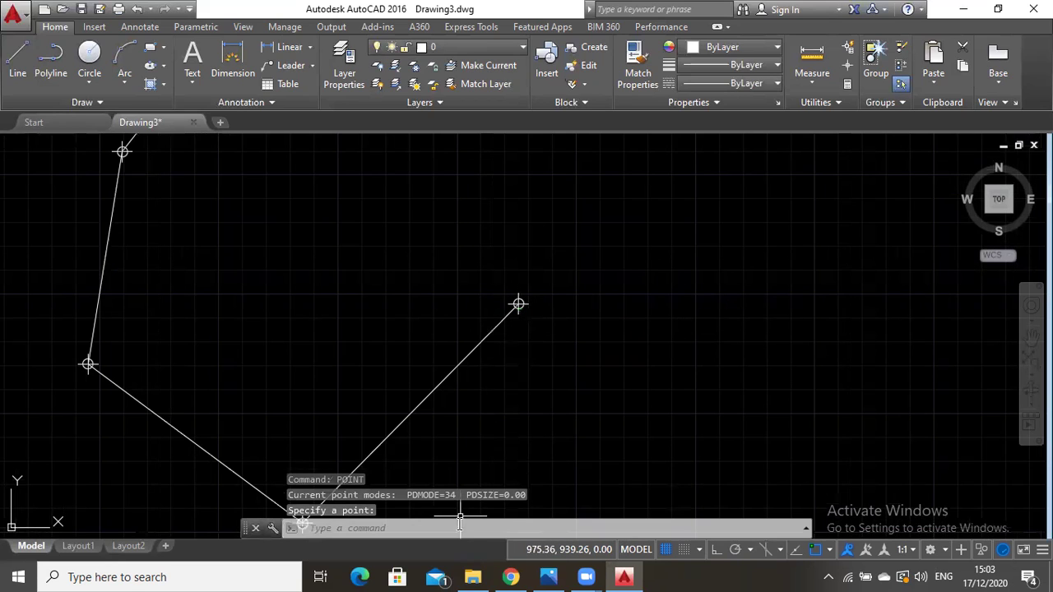
key(Escape)
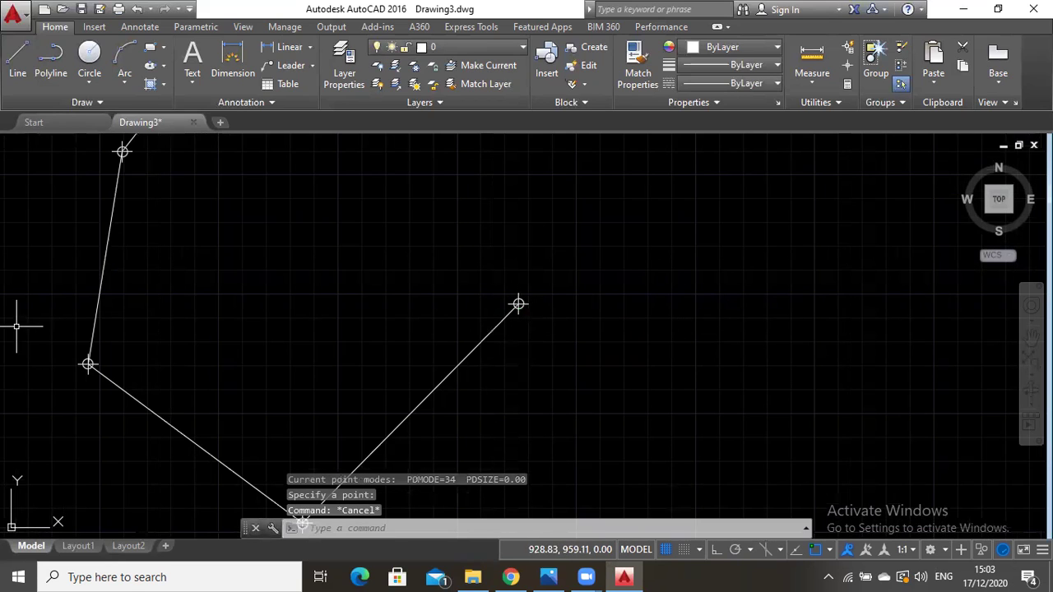
Redraw the upward-sloping leg as a polyline from the lowest station point to its upper station point.
click(351, 530)
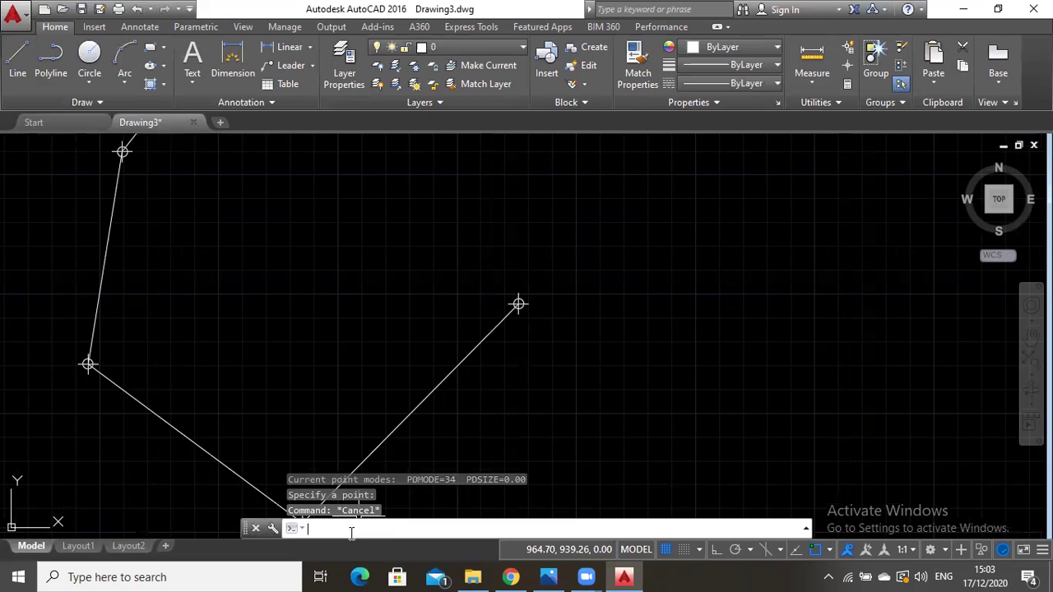
click(50, 59)
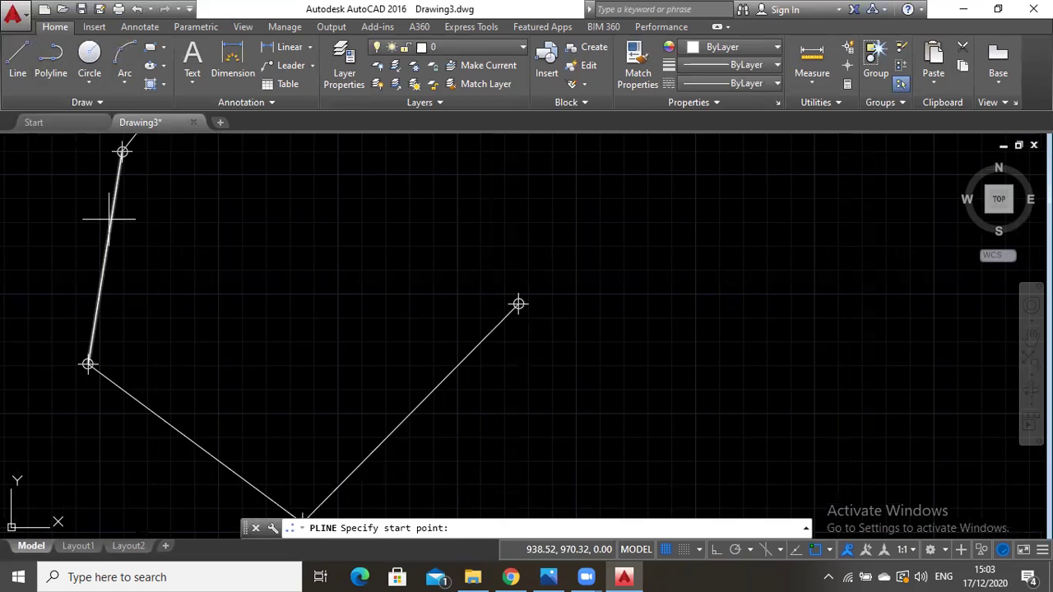
click(1030, 337)
drag(713, 389, 733, 331)
key(Escape)
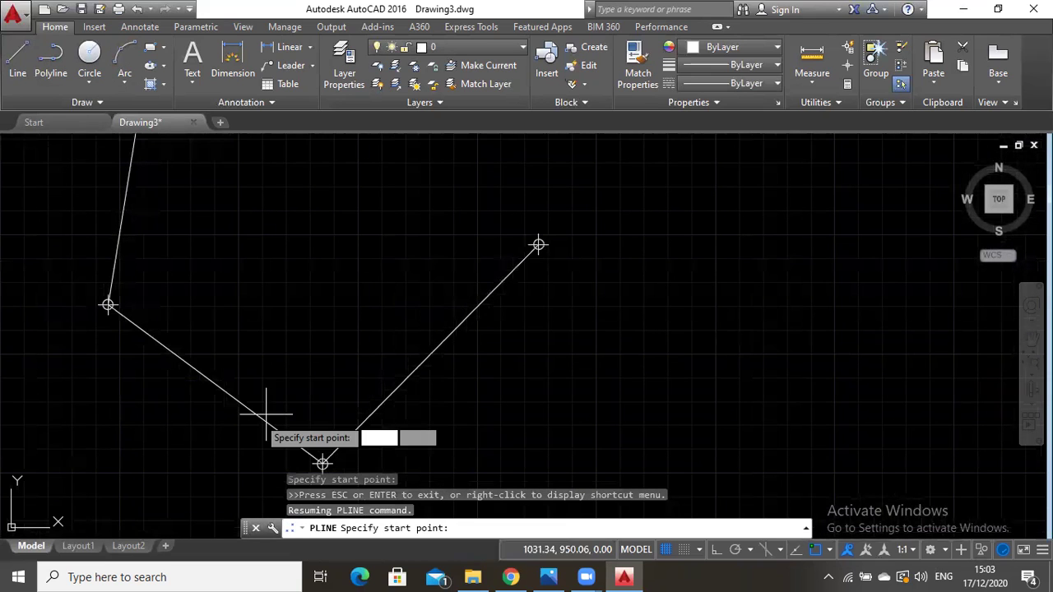
click(321, 463)
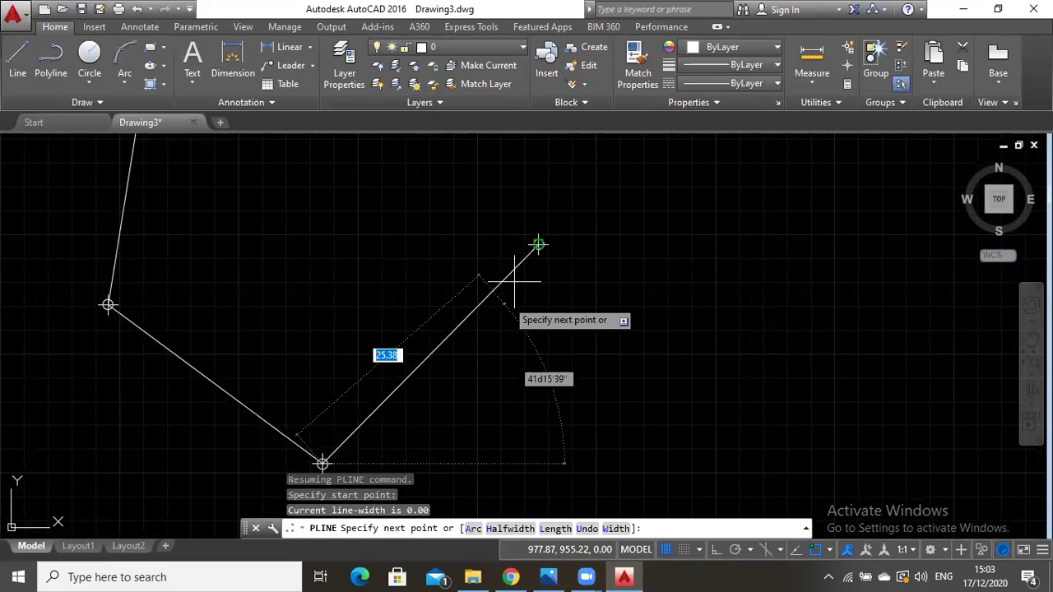
click(538, 244)
key(Escape)
Rotate the redrawn upward-sloping polyline by 133d14'42" about its upper station point.
click(425, 527)
text(rote)
key(BackSpace)
text(ate)
key(Return)
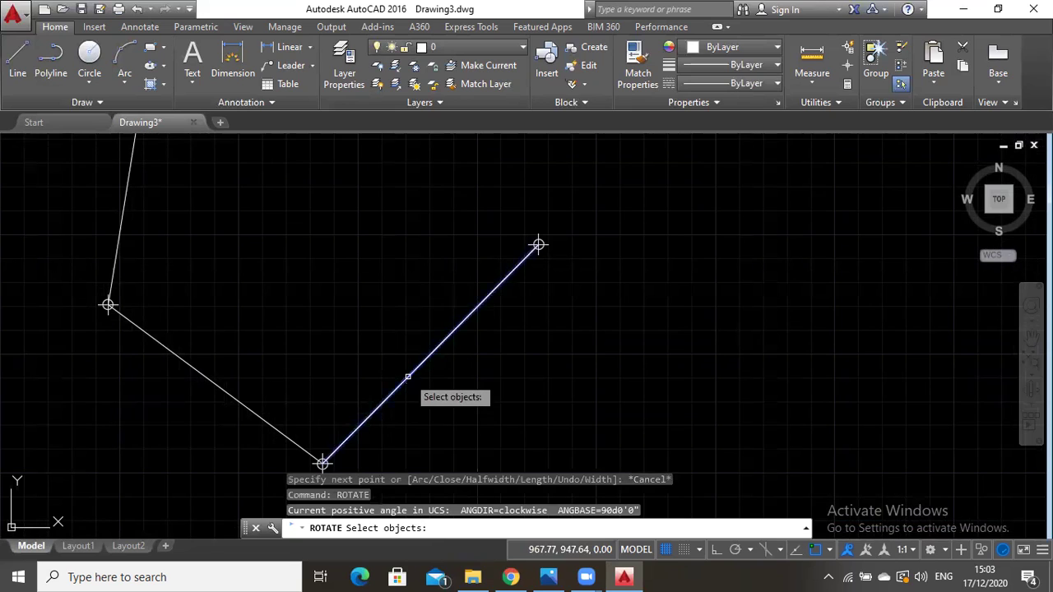
click(406, 394)
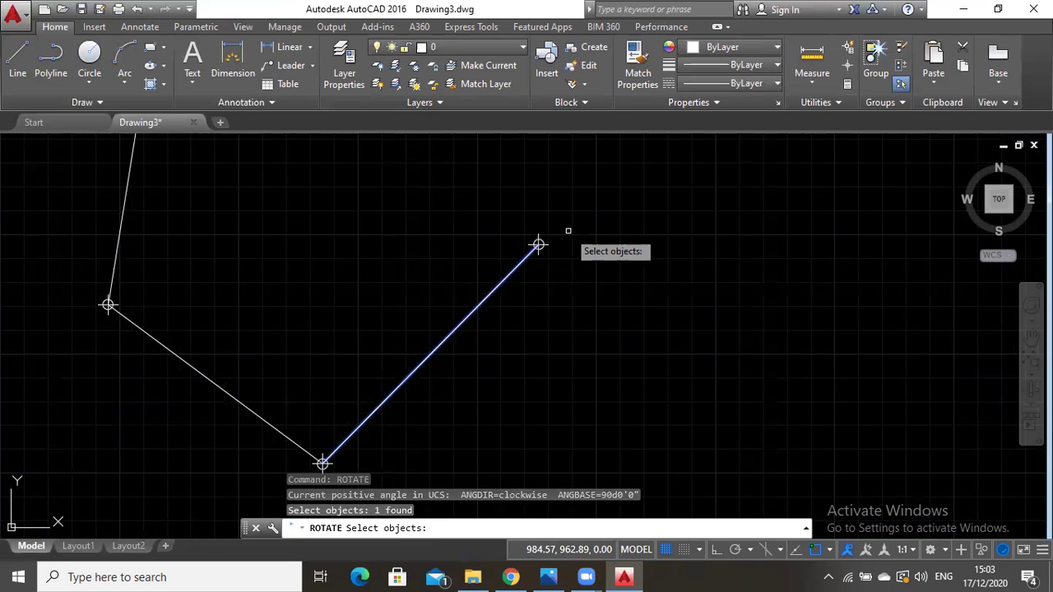
key(Return)
click(538, 244)
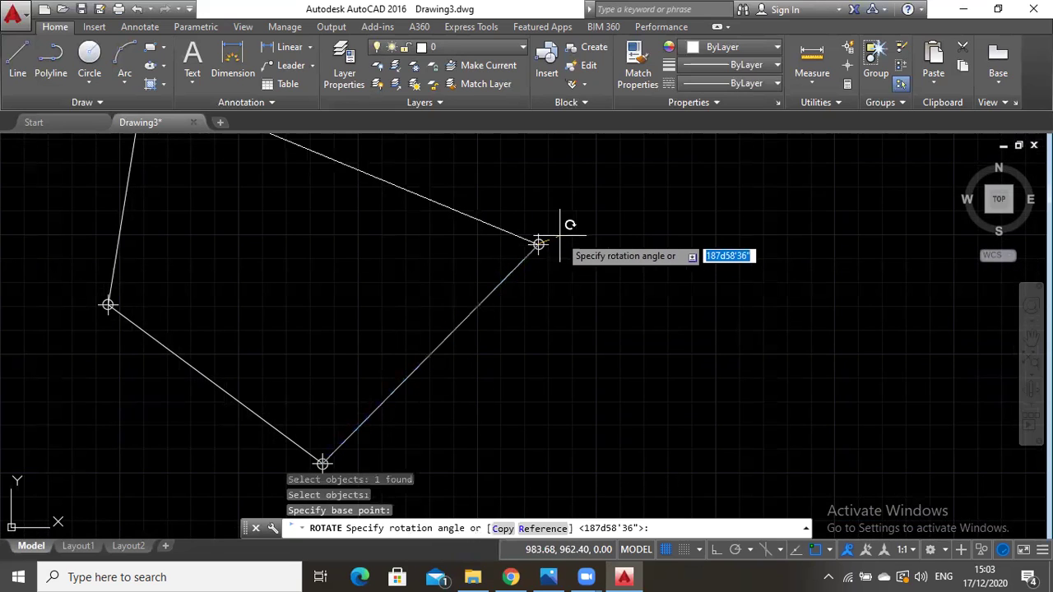
text(133)
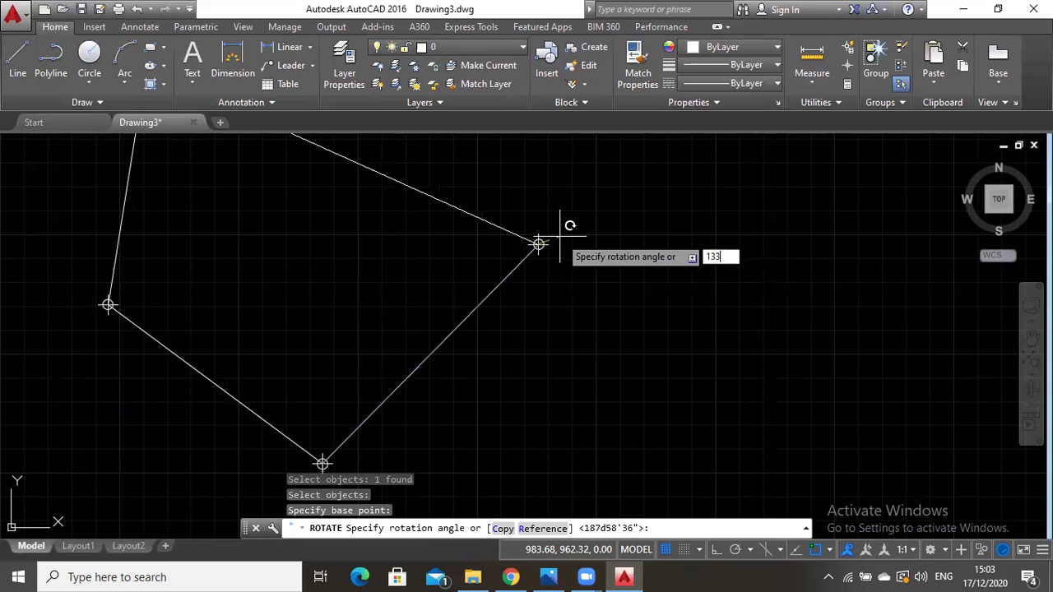
text(d14'42")
key(Return)
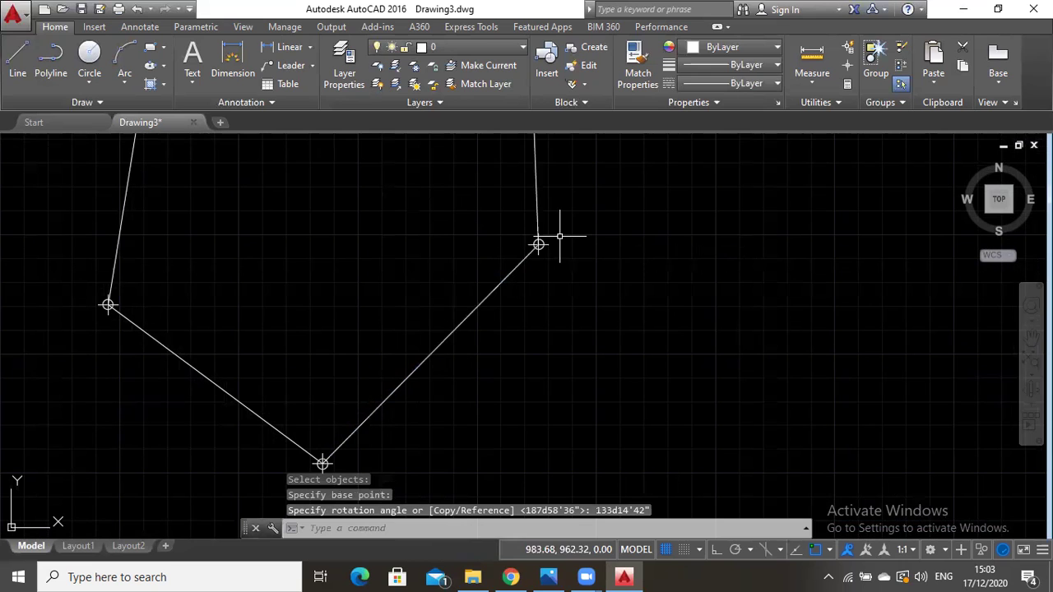
Set the total length of the rotated, near-vertical polyline to 20.41, adjusting it at its free upper end.
click(1030, 339)
drag(657, 200, 587, 381)
scroll(555, 337, down, 2)
drag(545, 310, 496, 312)
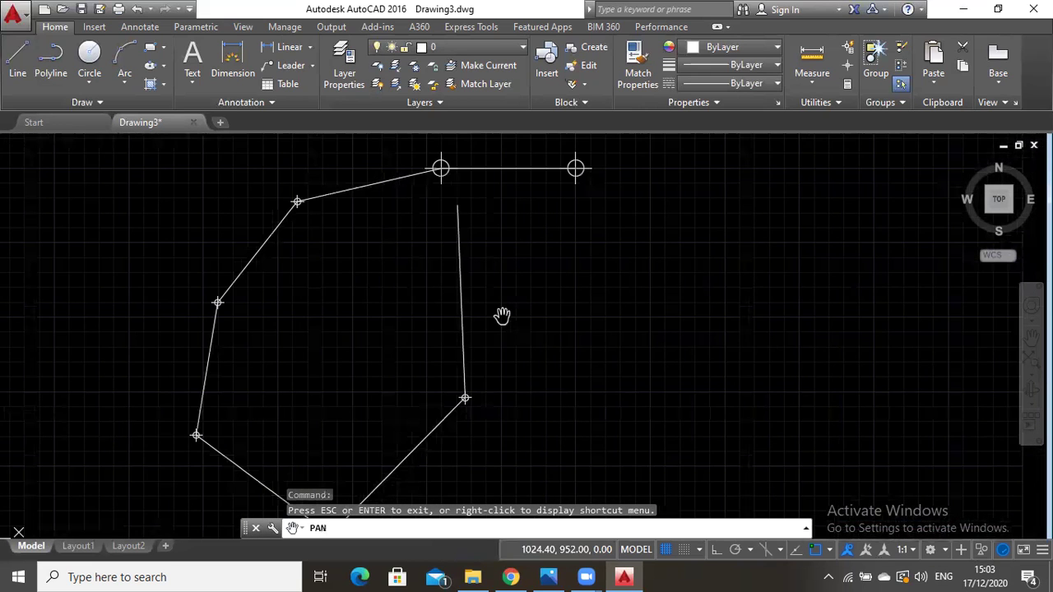
key(Escape)
click(441, 530)
text(lengthen)
key(Return)
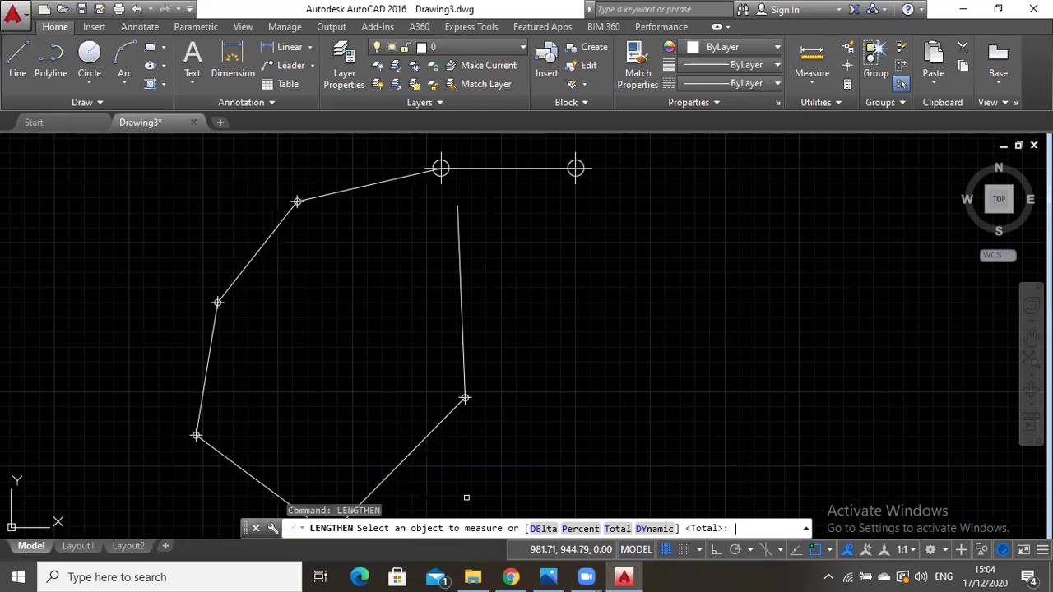
click(461, 286)
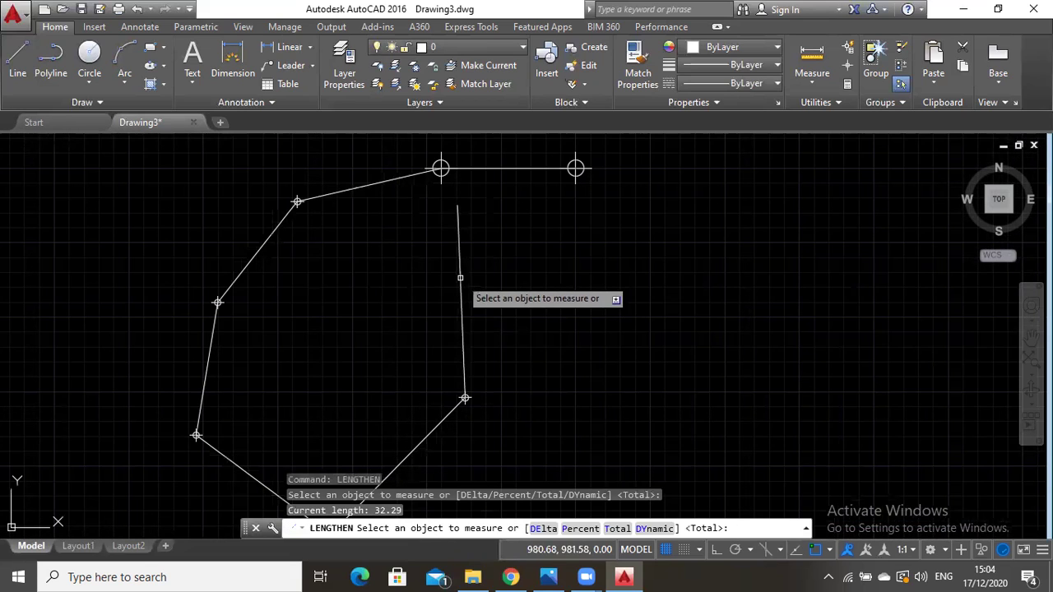
click(619, 530)
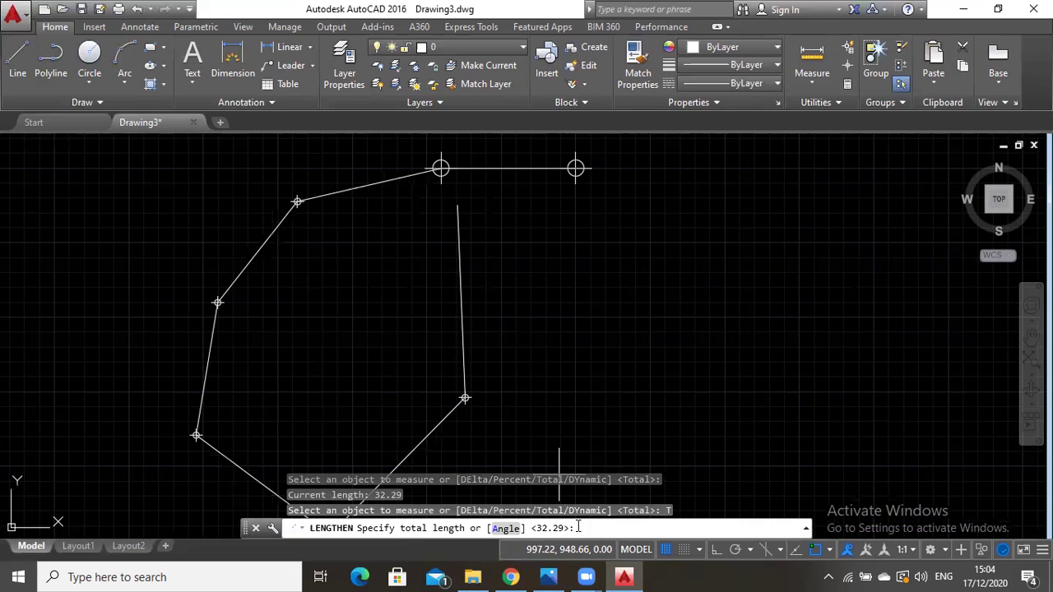
text(20.41)
key(Return)
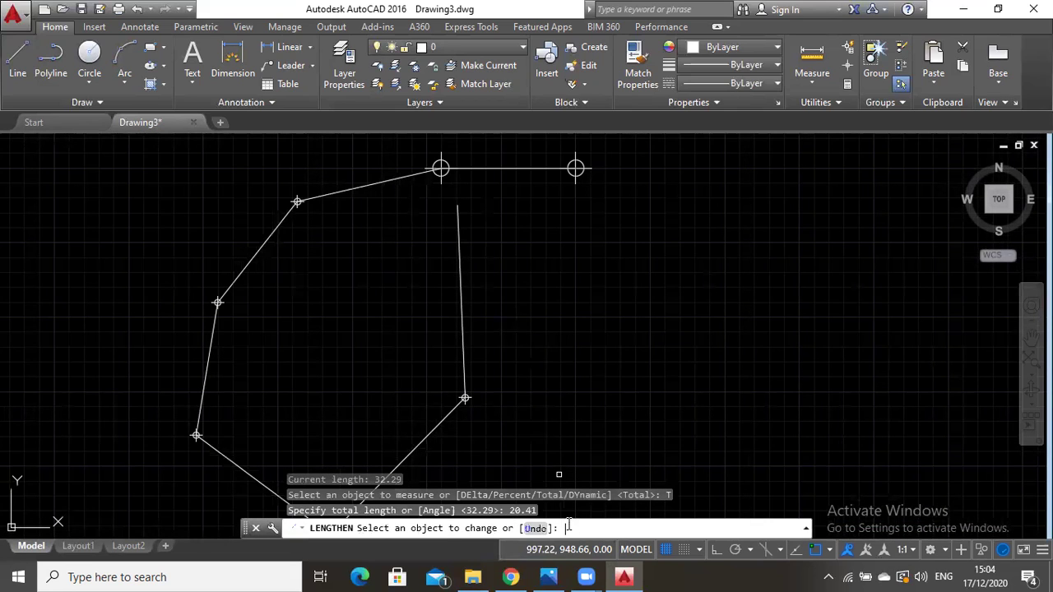
click(459, 258)
key(Escape)
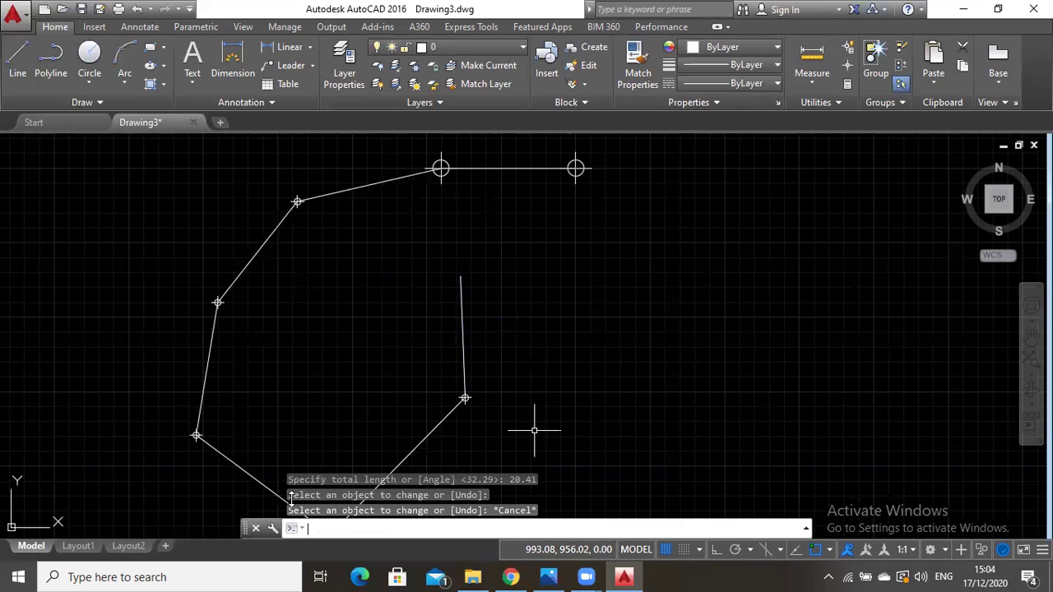
Place a station point at the free upper end of the near-vertical polyline.
text(po)
key(Return)
click(460, 277)
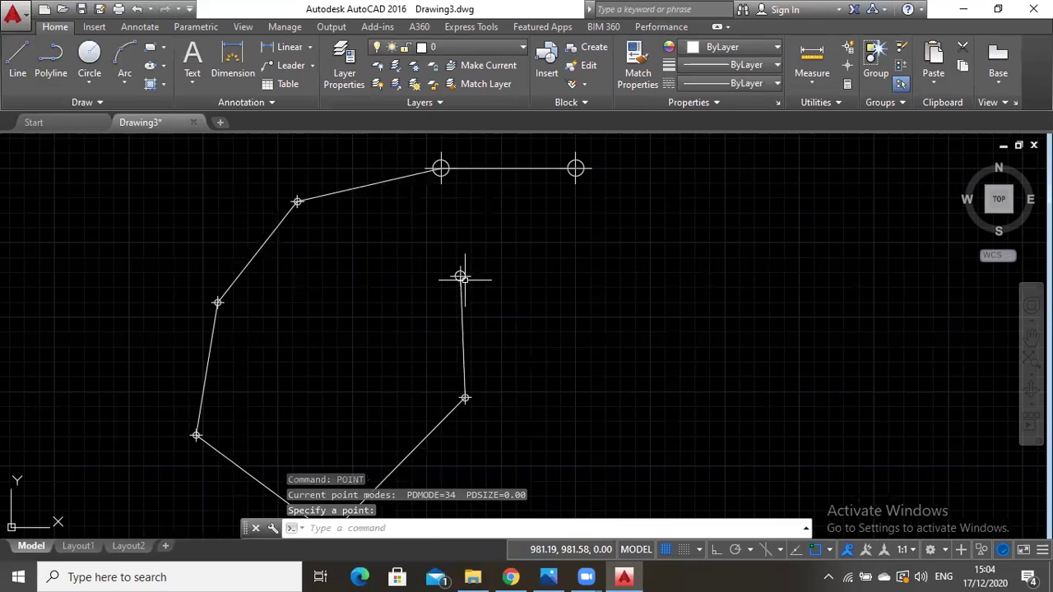
text(rotate)
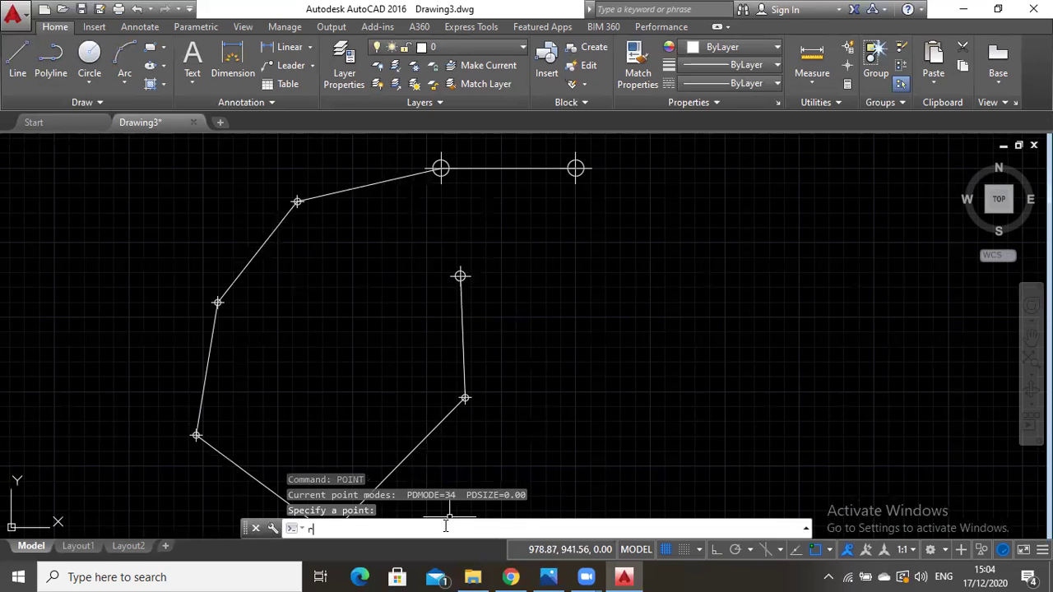
key(Down)
key(Down)
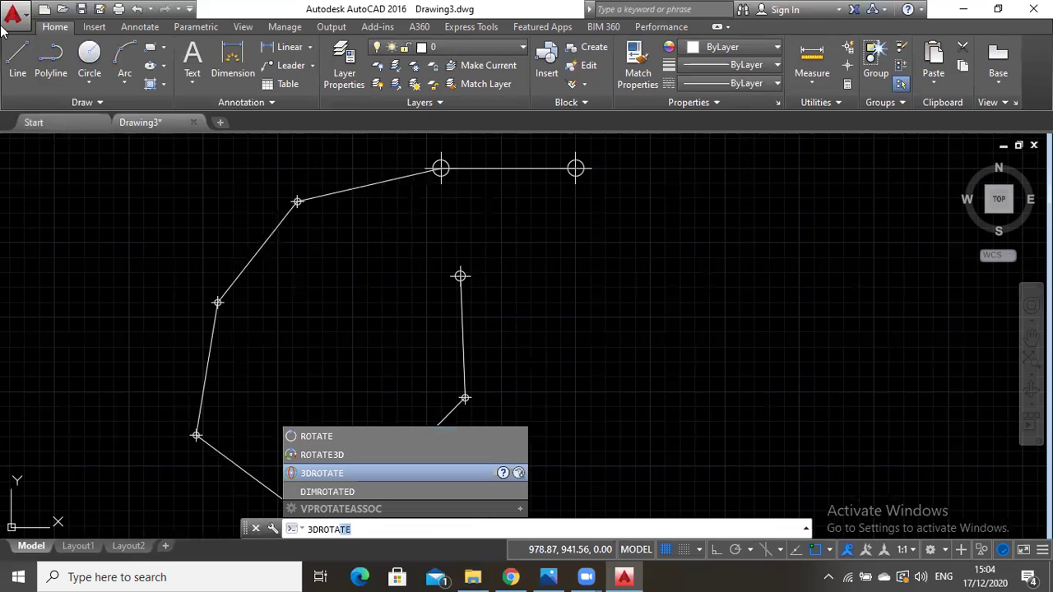
key(Escape)
key(Return)
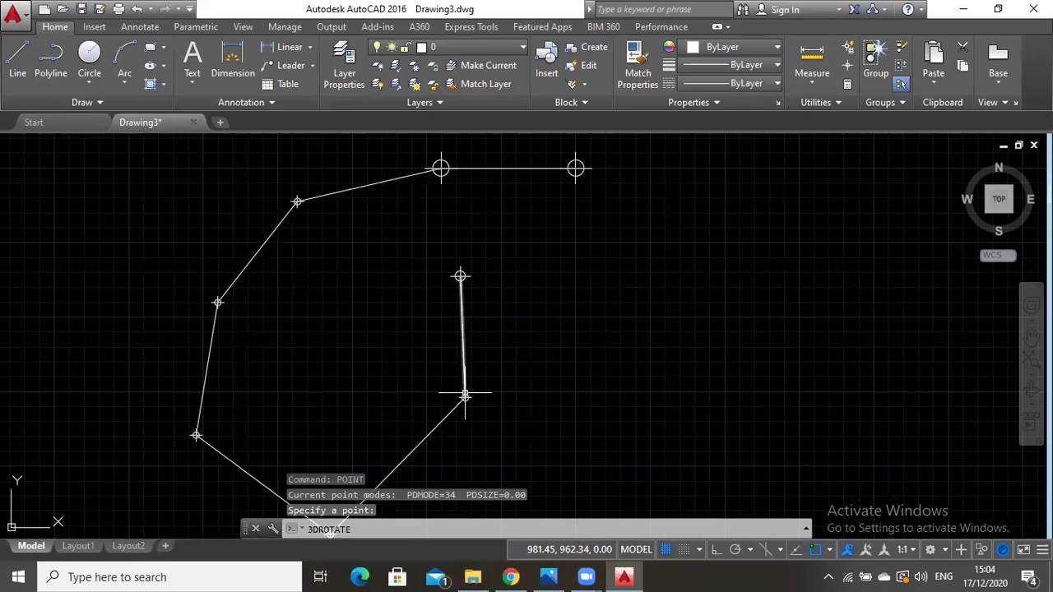
Redraw the near-vertical leg as a polyline from its lower station point to its upper station point.
click(51, 59)
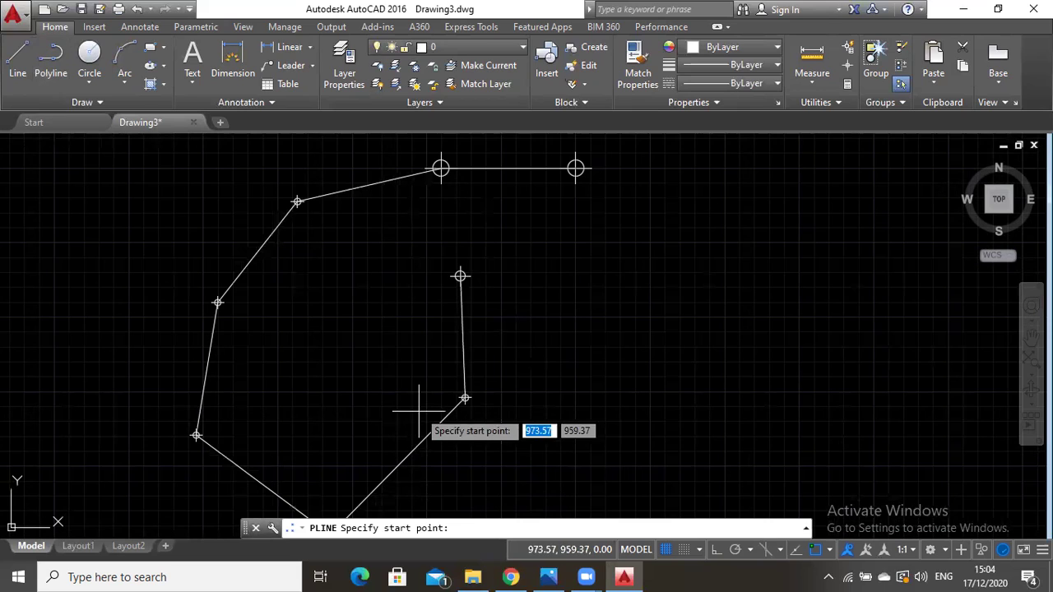
click(464, 398)
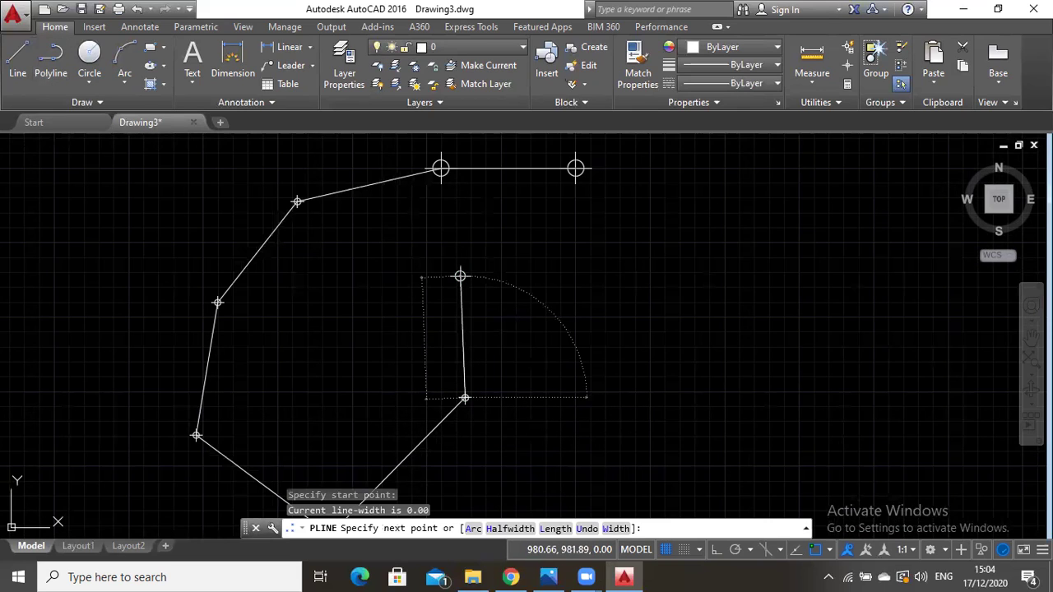
key(Escape)
text(polyli)
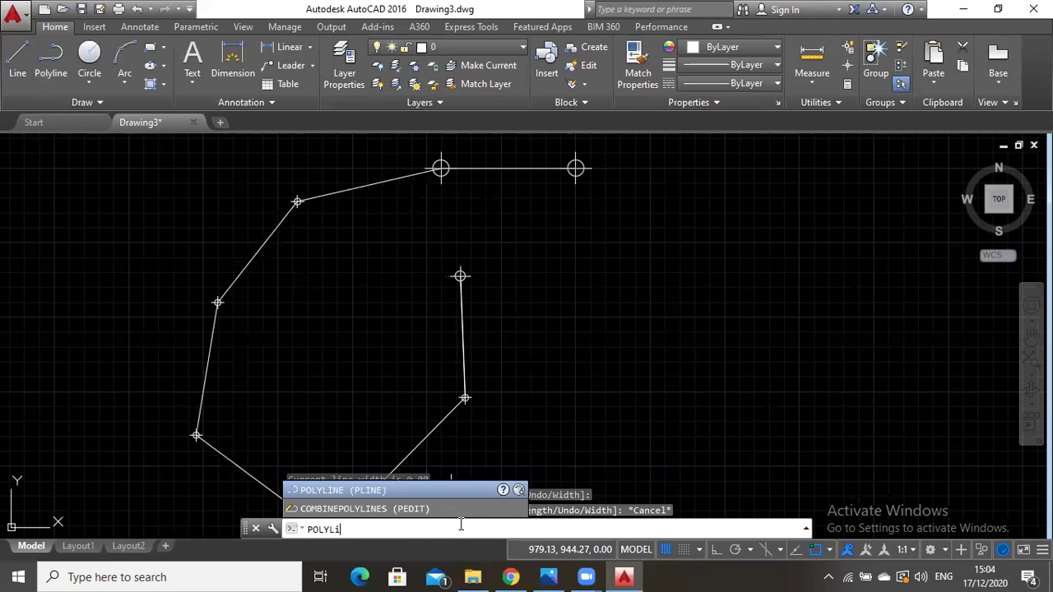
key(Return)
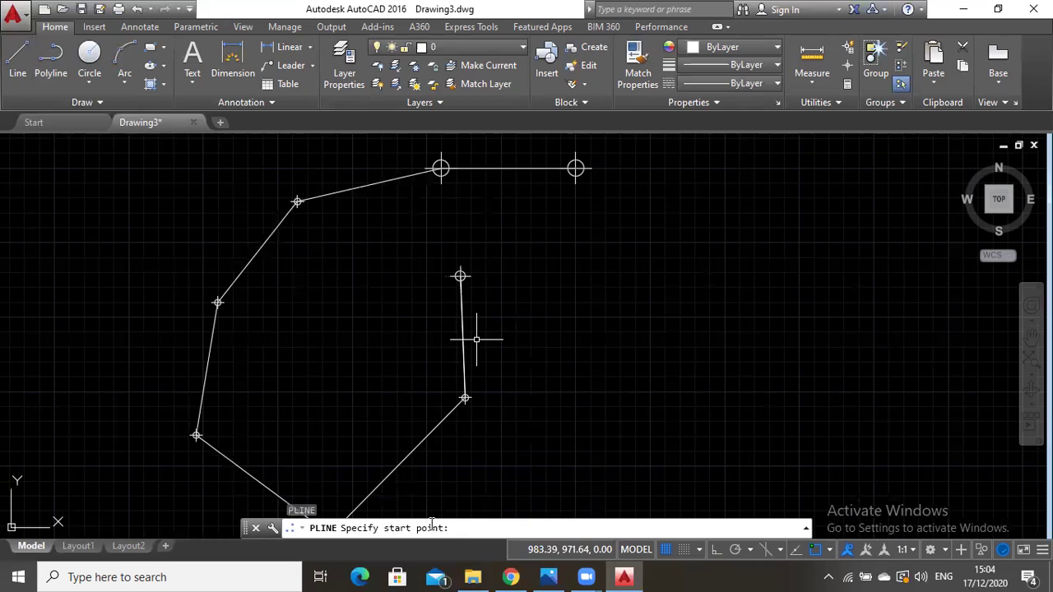
key(Escape)
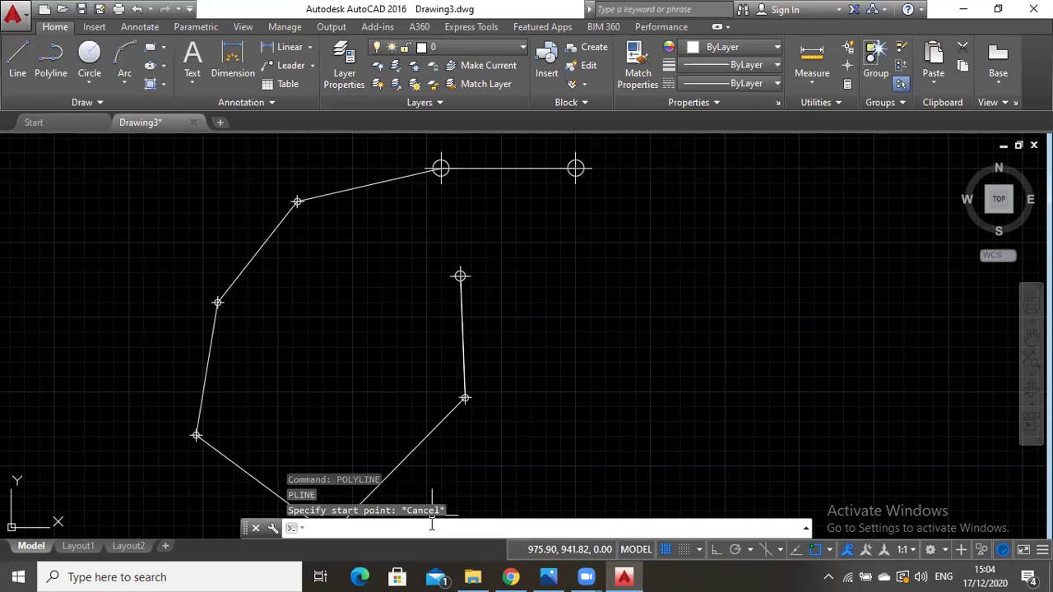
Rotate one of the overlapping near-vertical polylines by 263d32'59" about its upper station point.
text(rotate)
key(Return)
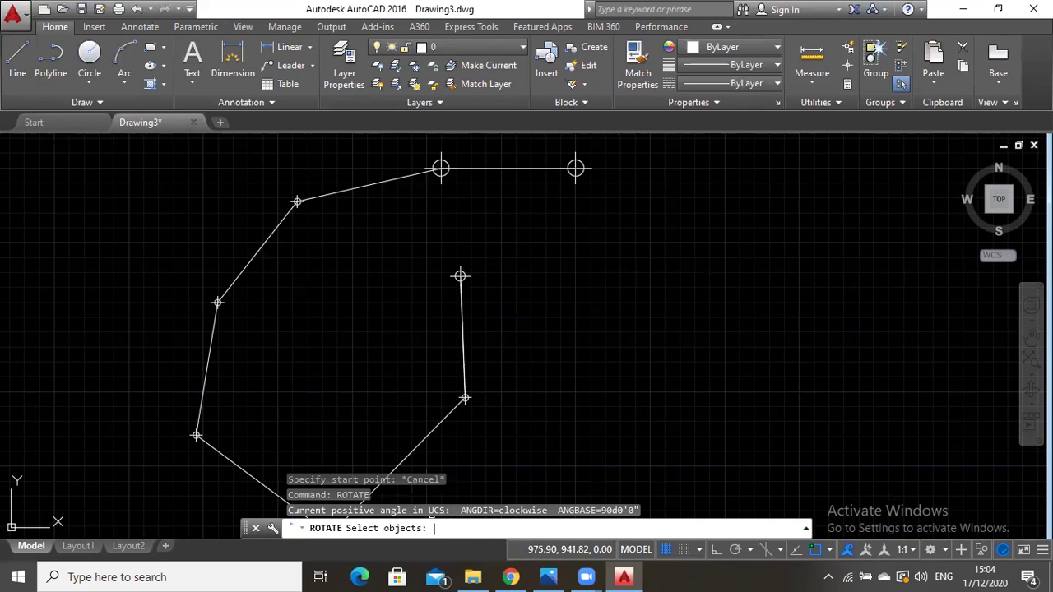
click(456, 331)
key(Return)
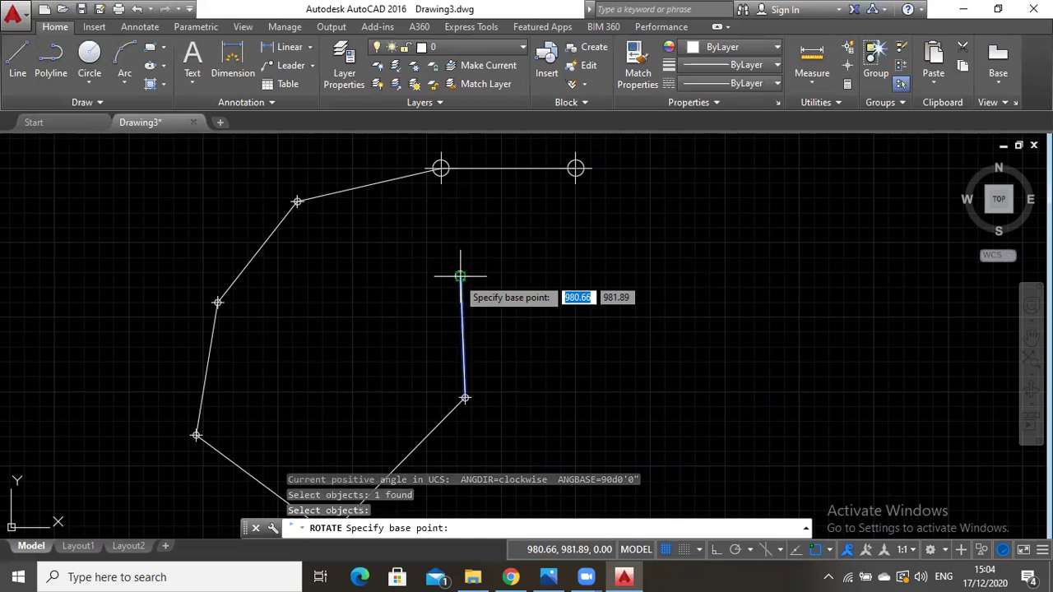
click(460, 276)
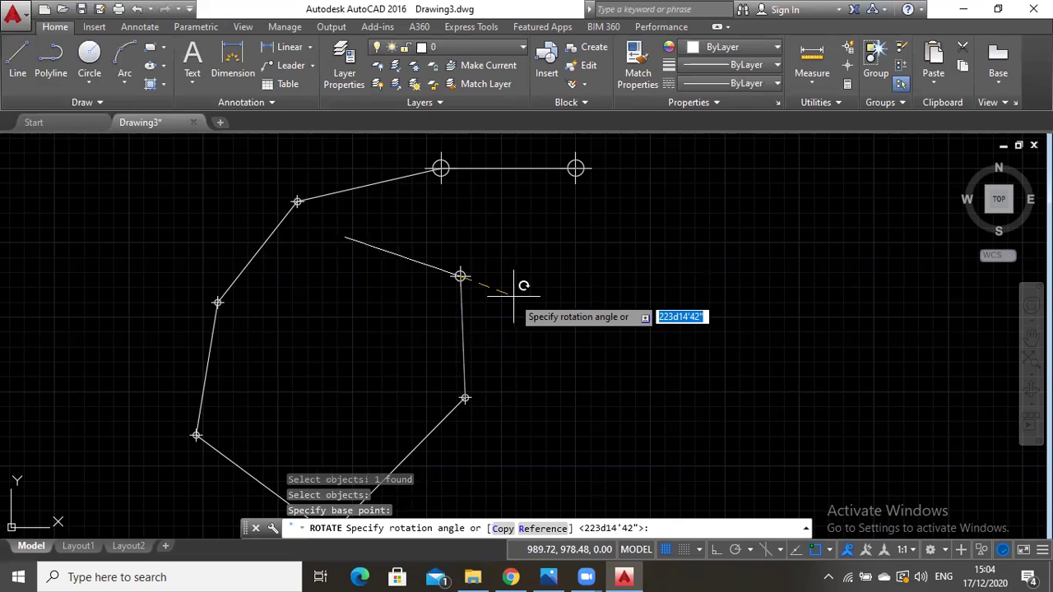
text(263)
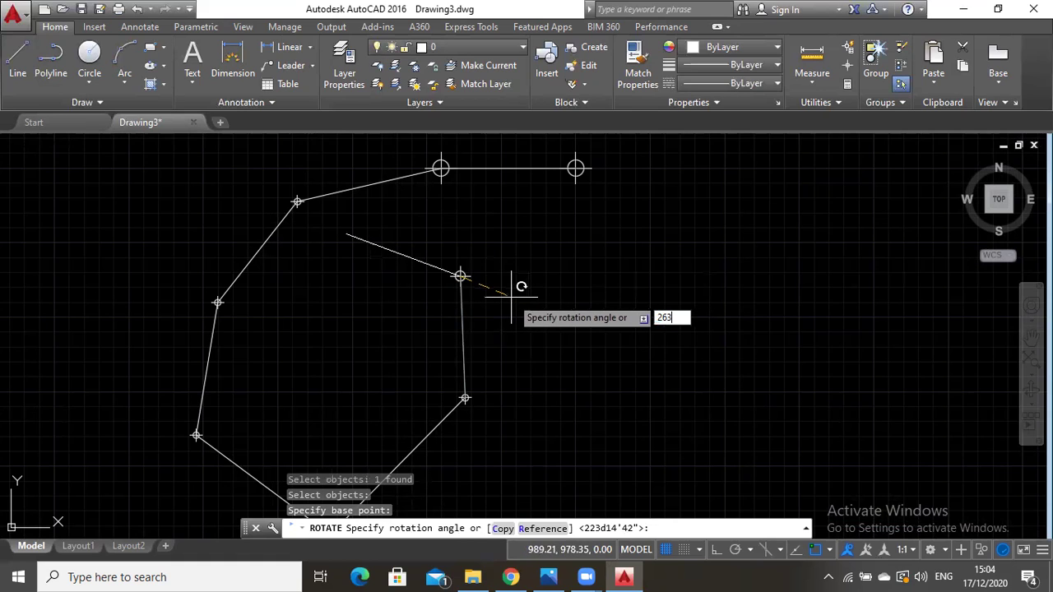
text(d3)
text(2')
text(03")
key(Return)
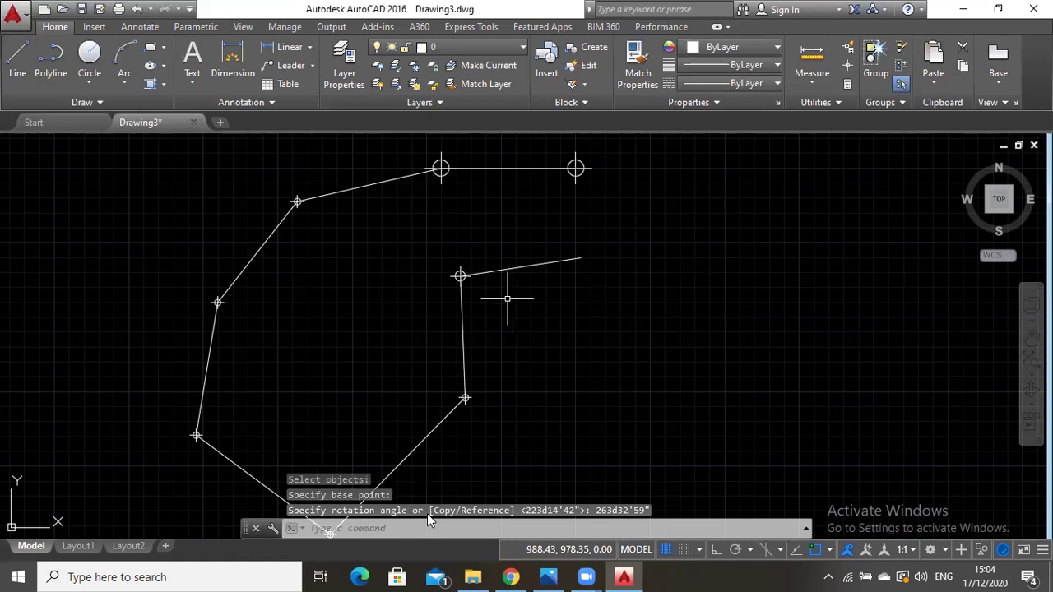
text(length)
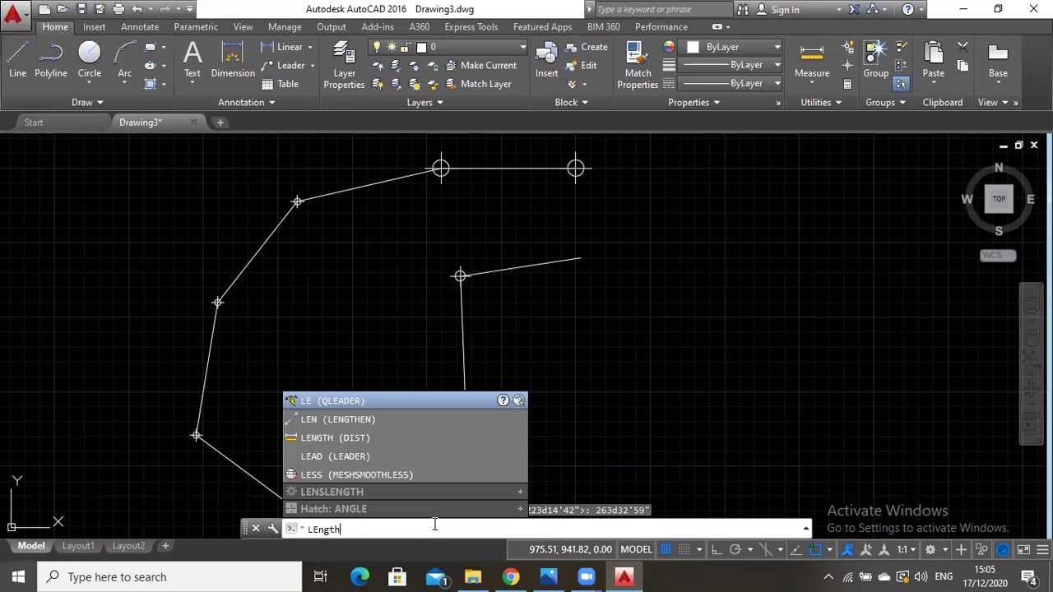
key(Return)
key(Escape)
Lengthen the rotated, gently rising polyline to a total length of 22.53 at its free right end.
text(1)
text(engthen)
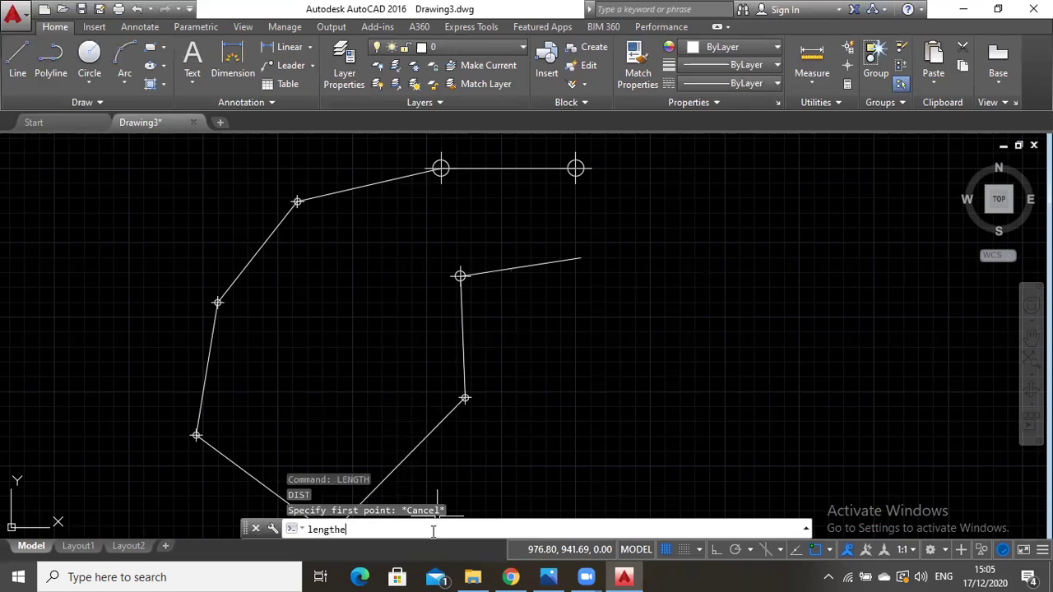
key(Return)
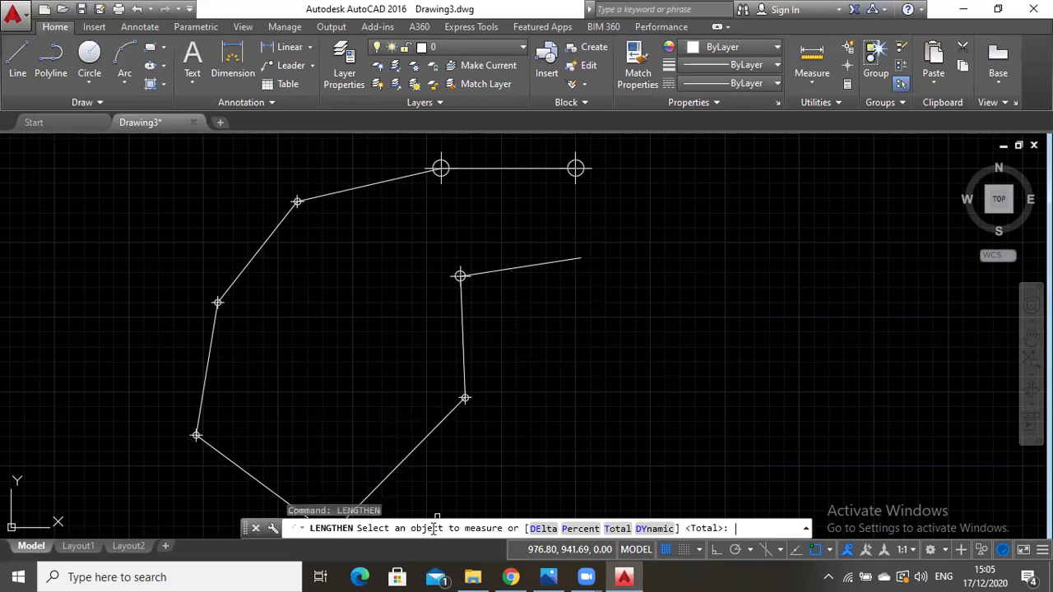
click(543, 264)
click(617, 528)
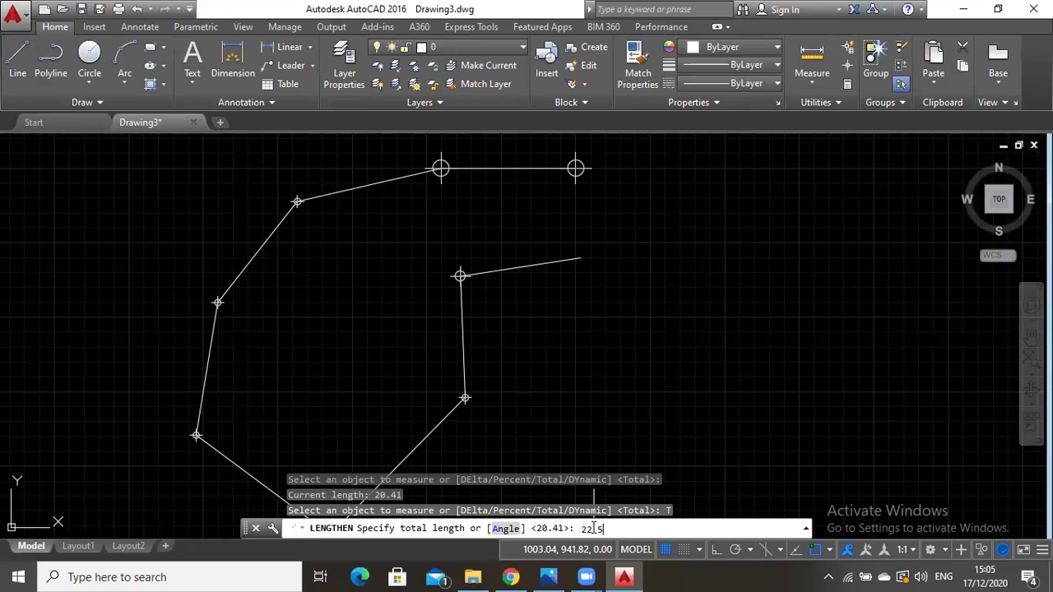
text(3)
key(Return)
click(575, 260)
key(Escape)
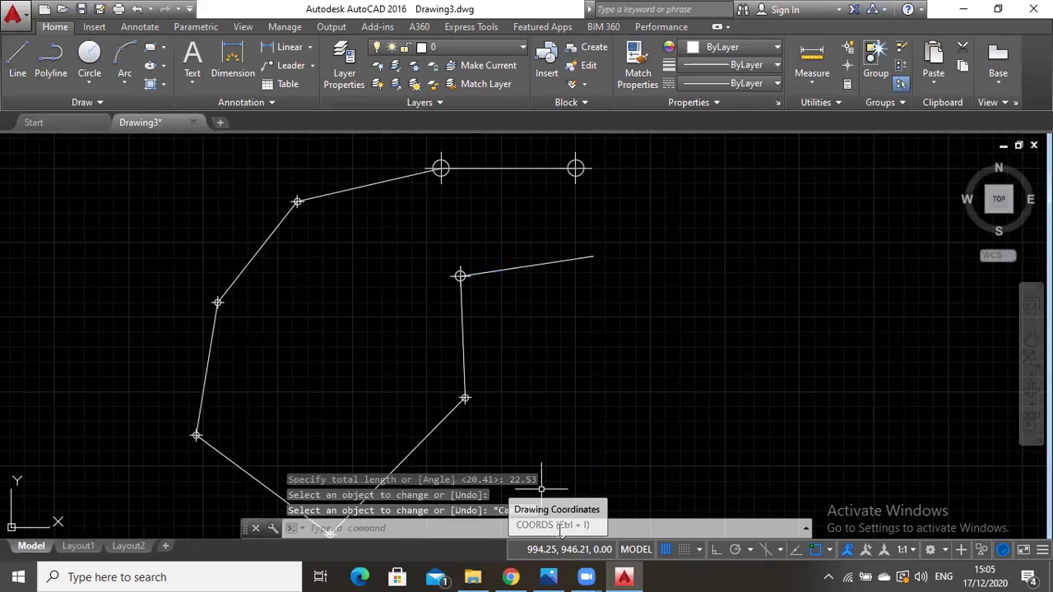
Place a station point at the free right end of the gently rising polyline.
text(po)
key(Return)
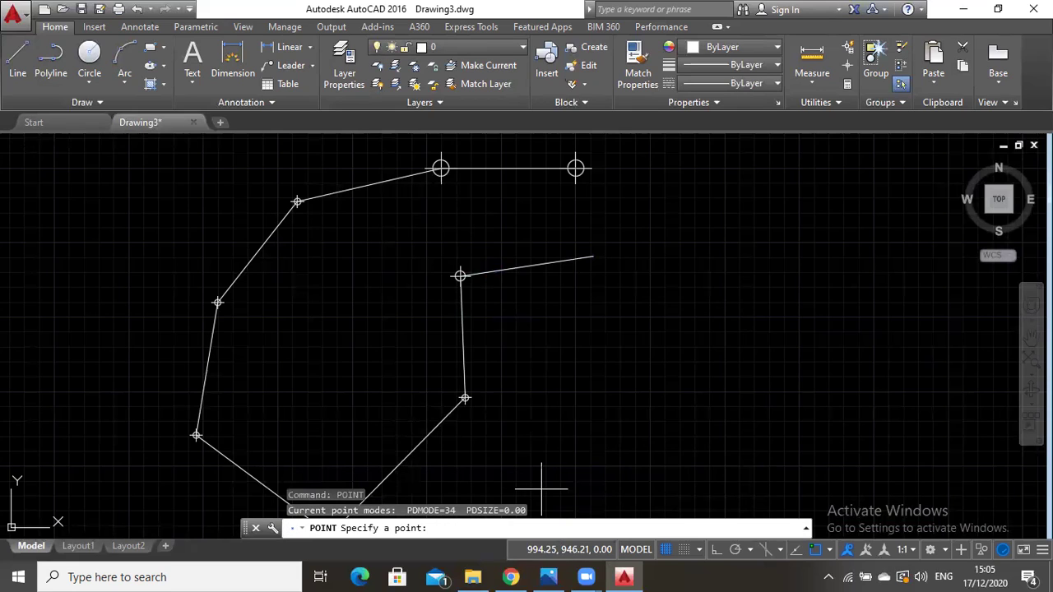
click(583, 270)
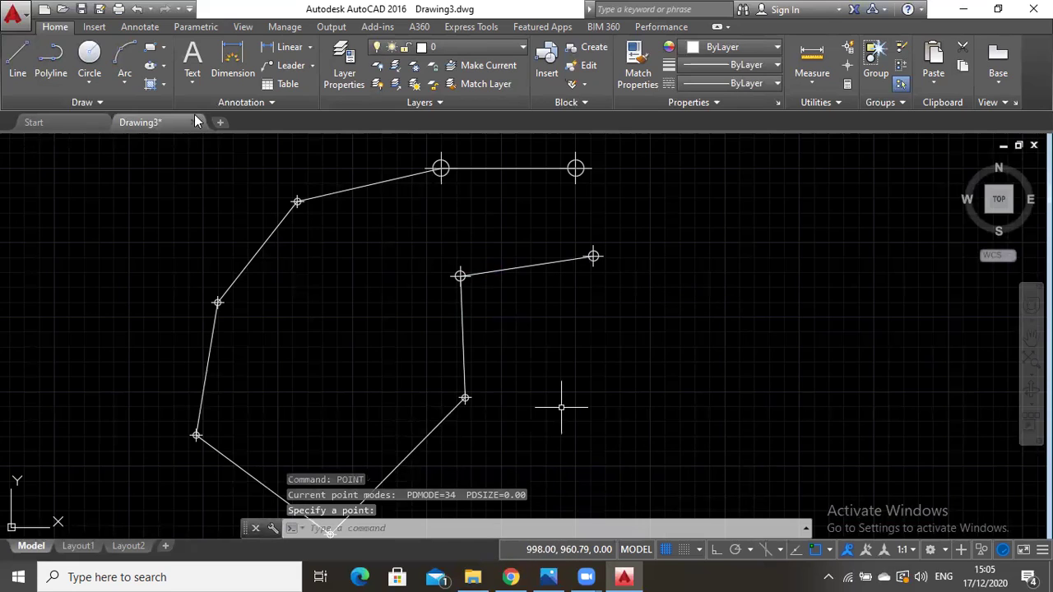
key(Escape)
Redraw the gently rising leg as a polyline from its left station point to its right station point.
click(50, 62)
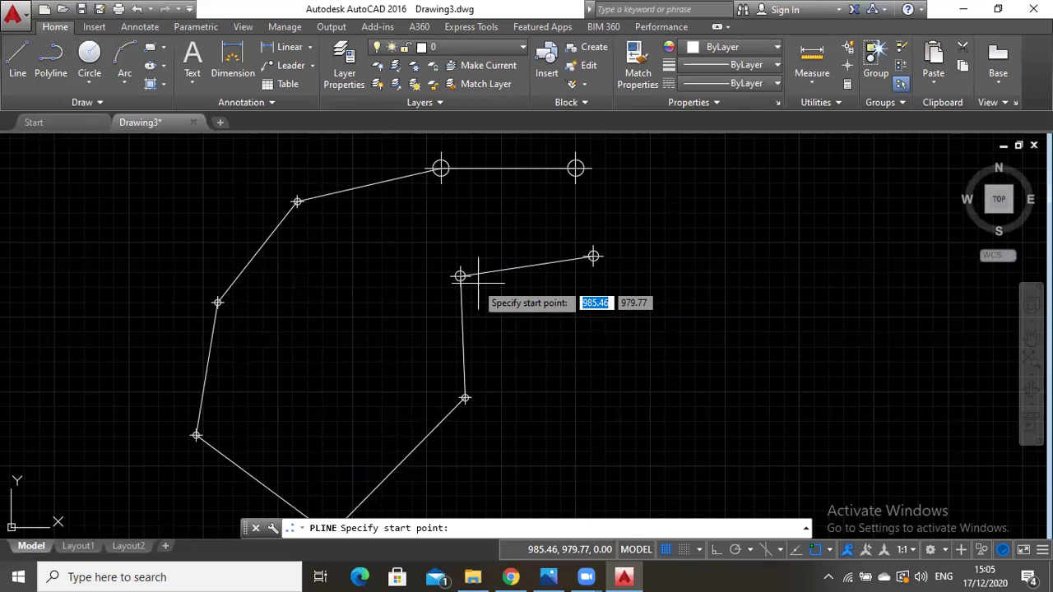
click(460, 278)
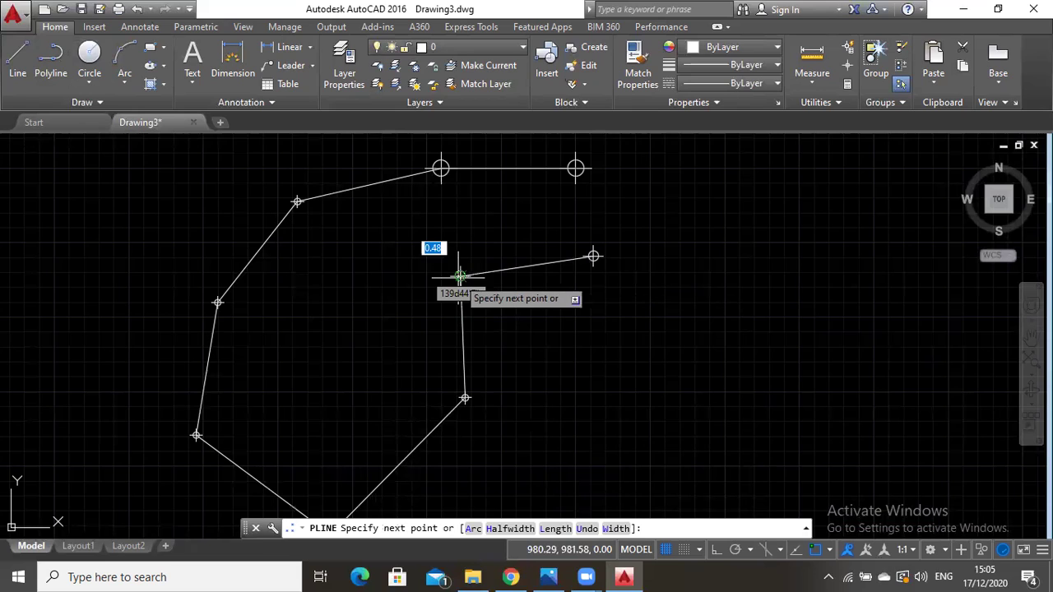
click(593, 257)
key(Escape)
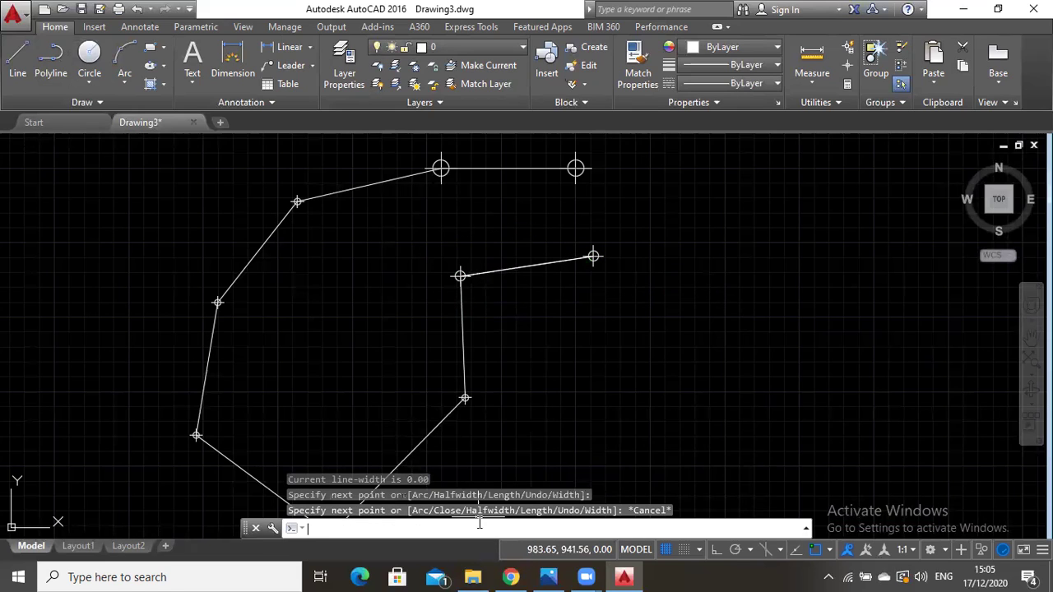
Rotate both overlapping gently rising polylines by 108d24'52" about the station point at their right end.
text(rota)
key(Return)
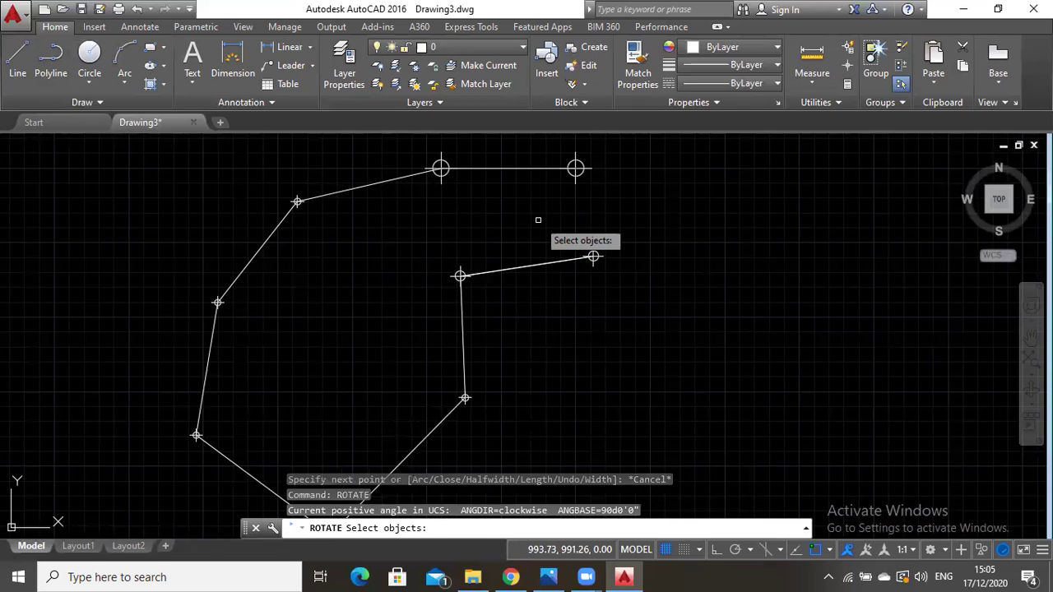
click(556, 256)
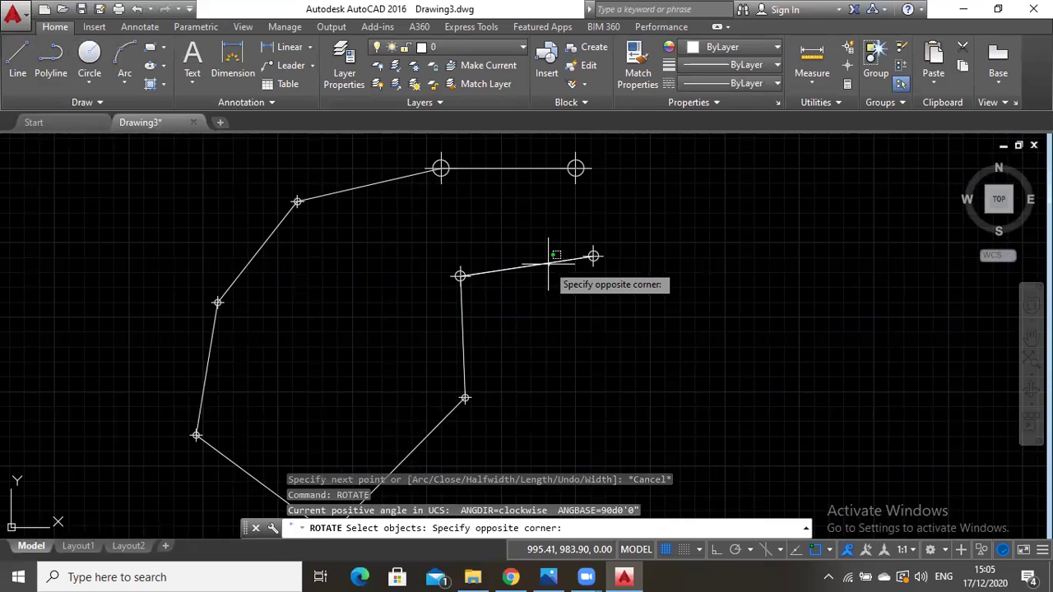
click(548, 265)
key(Return)
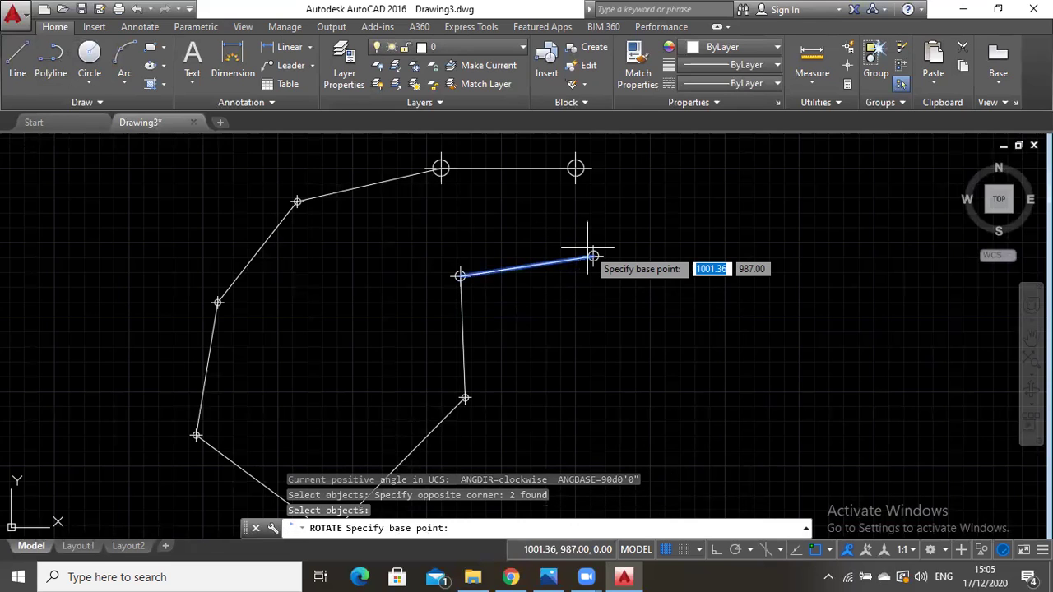
click(592, 255)
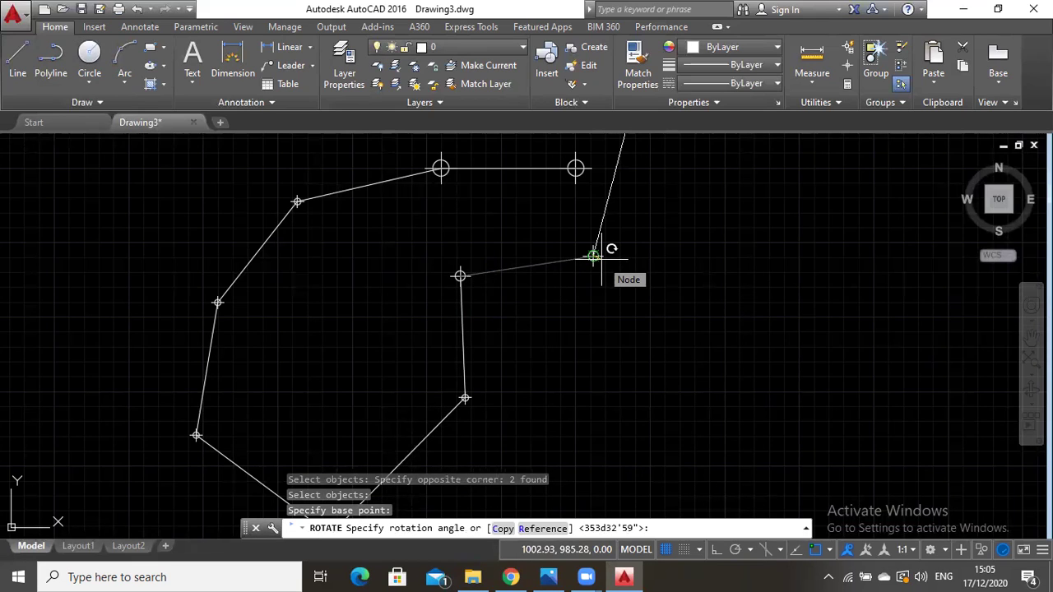
text(108d24'52")
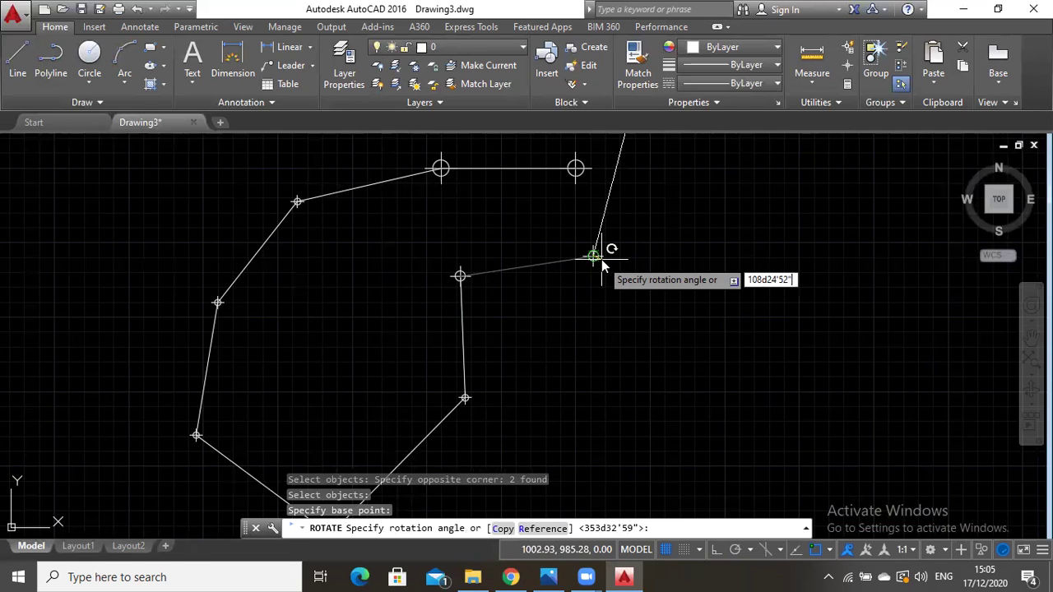
key(Return)
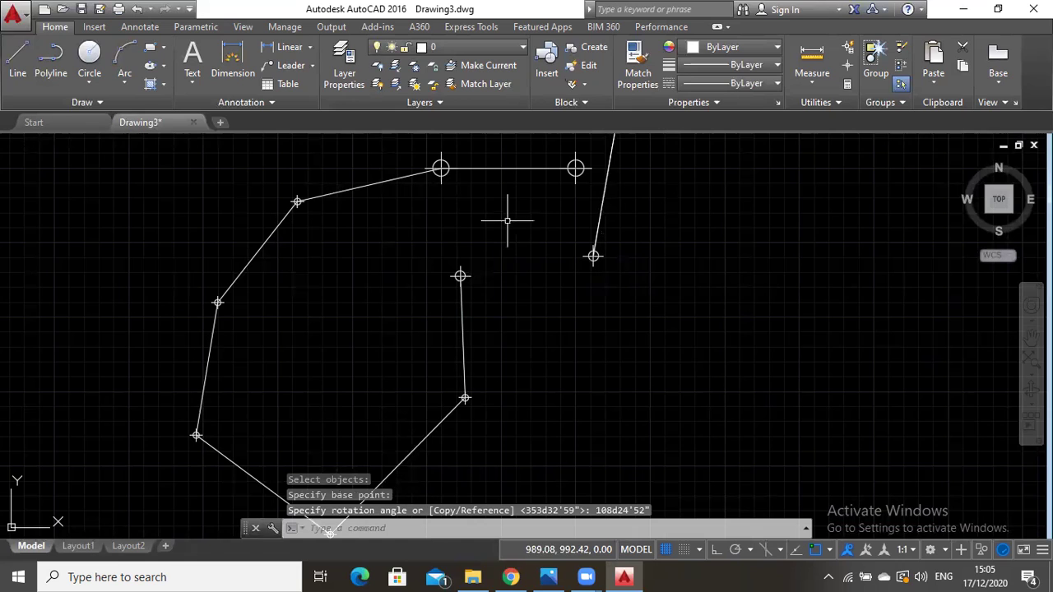
Redraw the gently rising leg as a polyline from its left station point to its right station point.
click(62, 57)
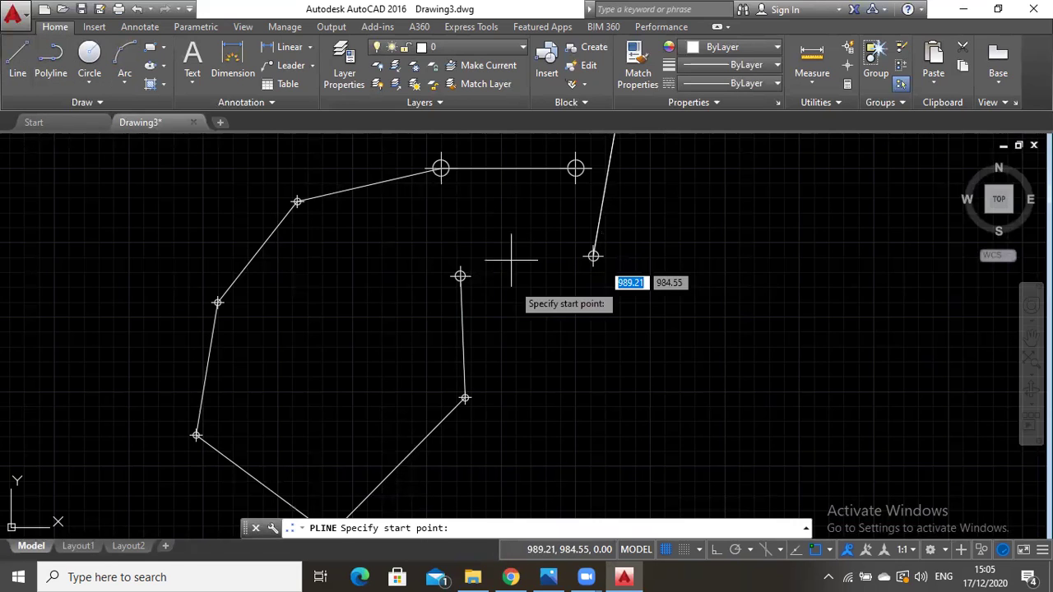
click(459, 276)
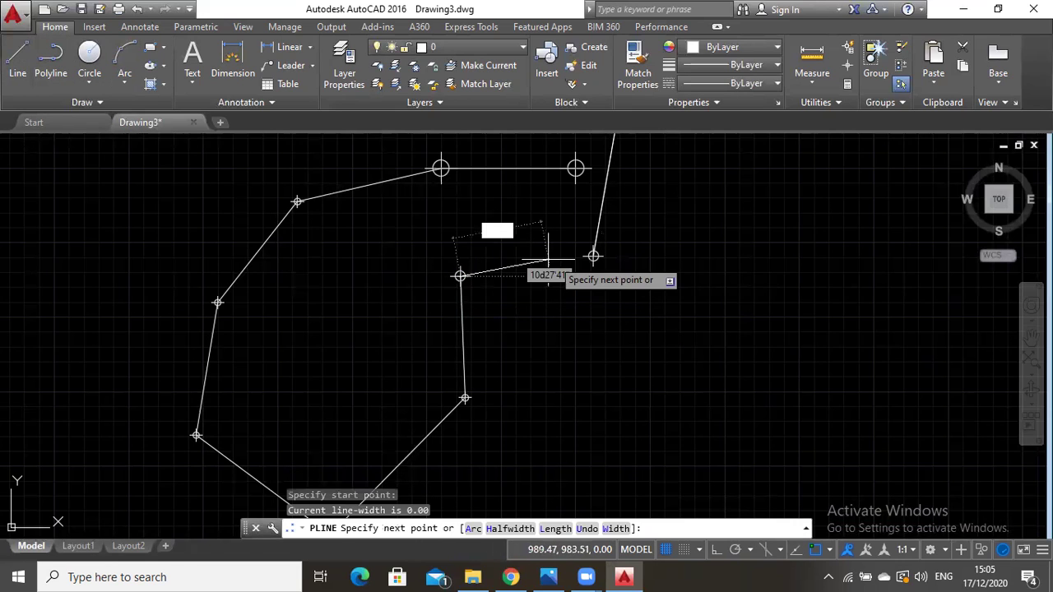
click(593, 255)
key(Escape)
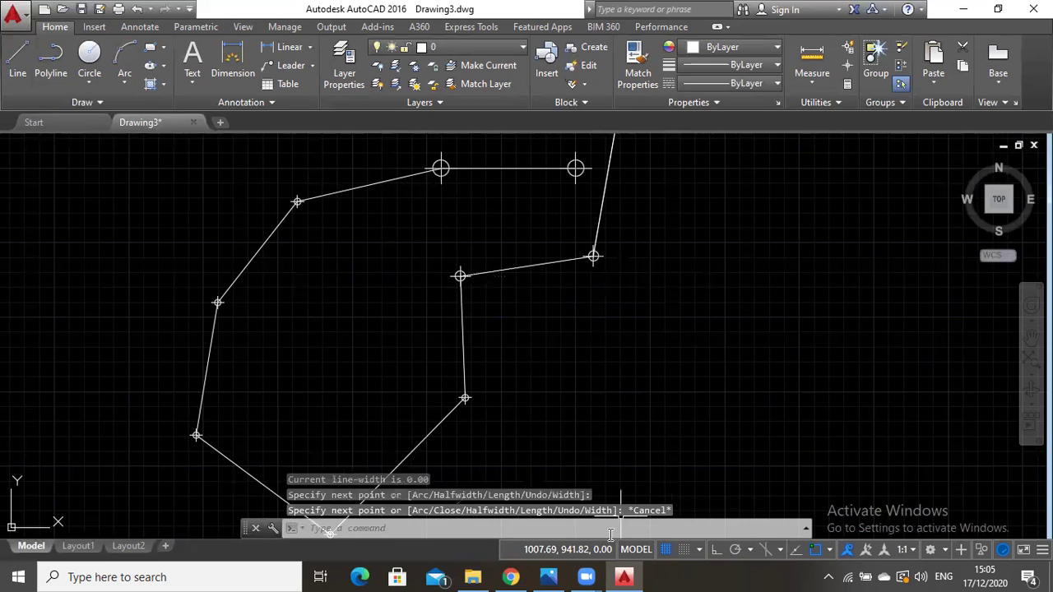
Lengthen the steeply rising polyline to a total length of 21.12 at its free upper end.
text(leng)
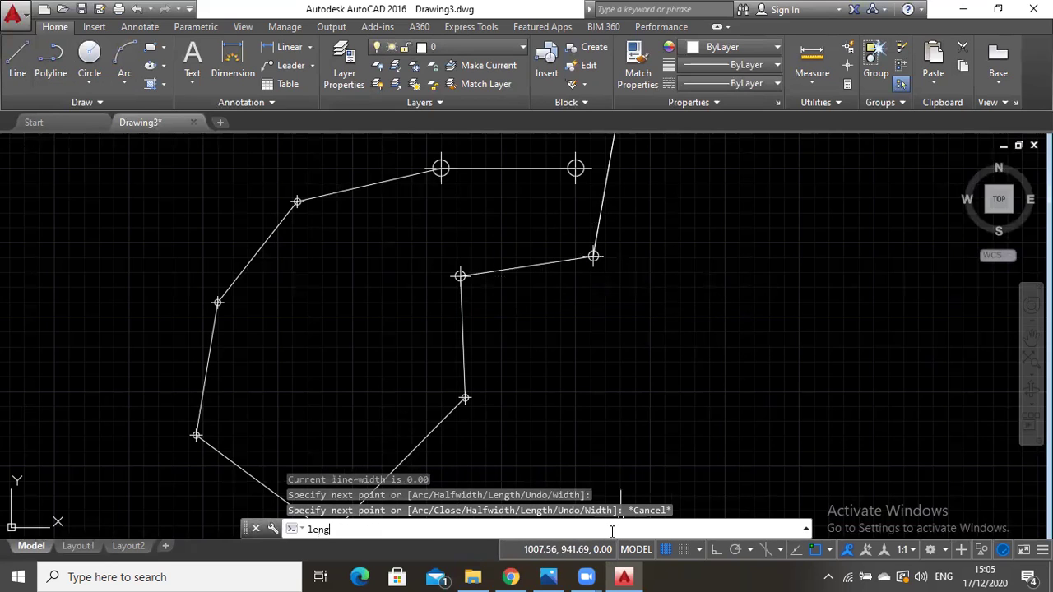
text(then)
key(Return)
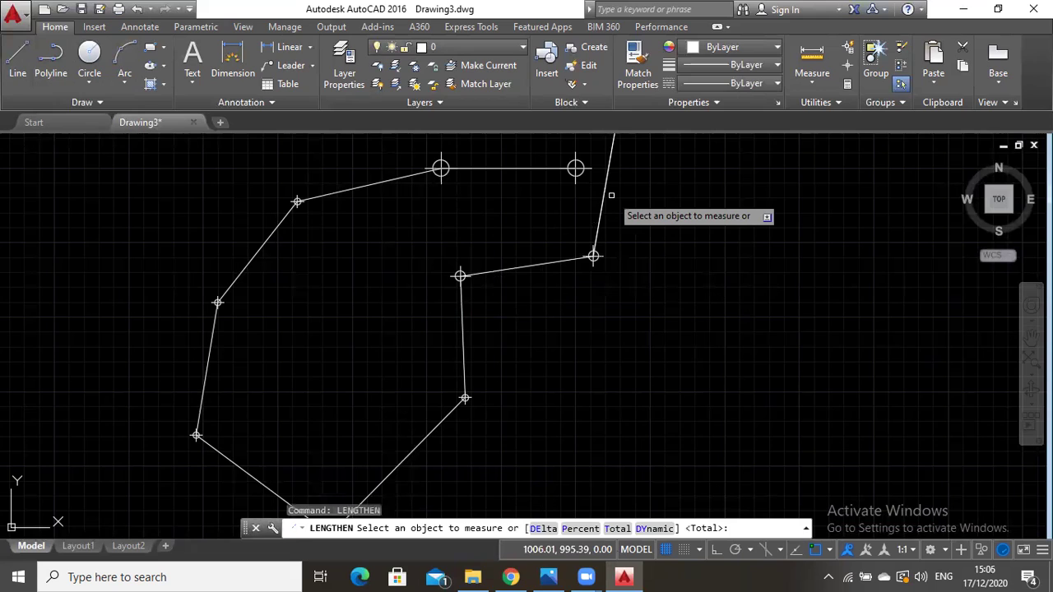
click(600, 218)
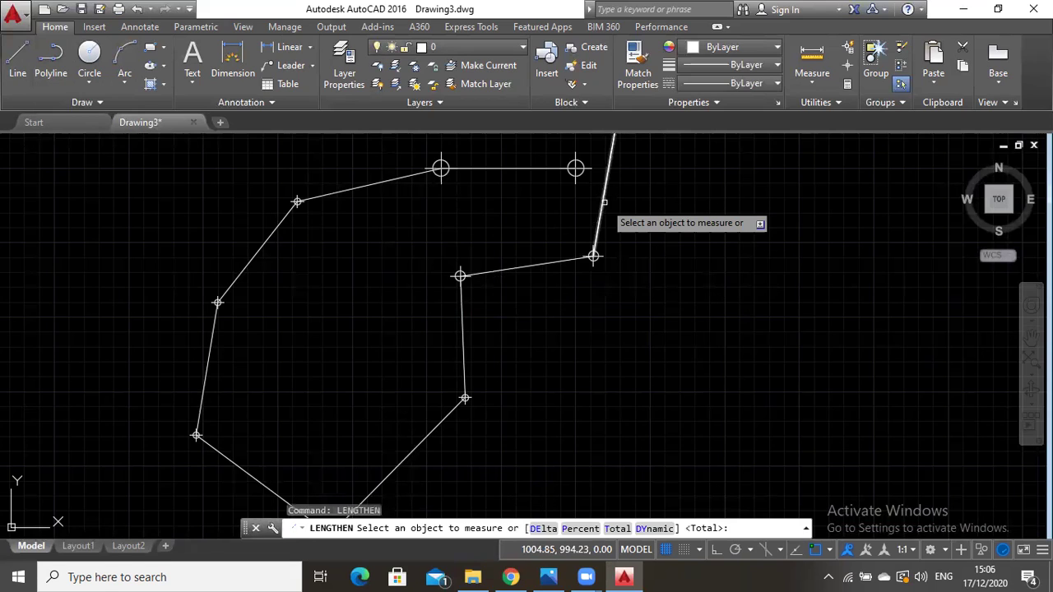
text(T)
key(Return)
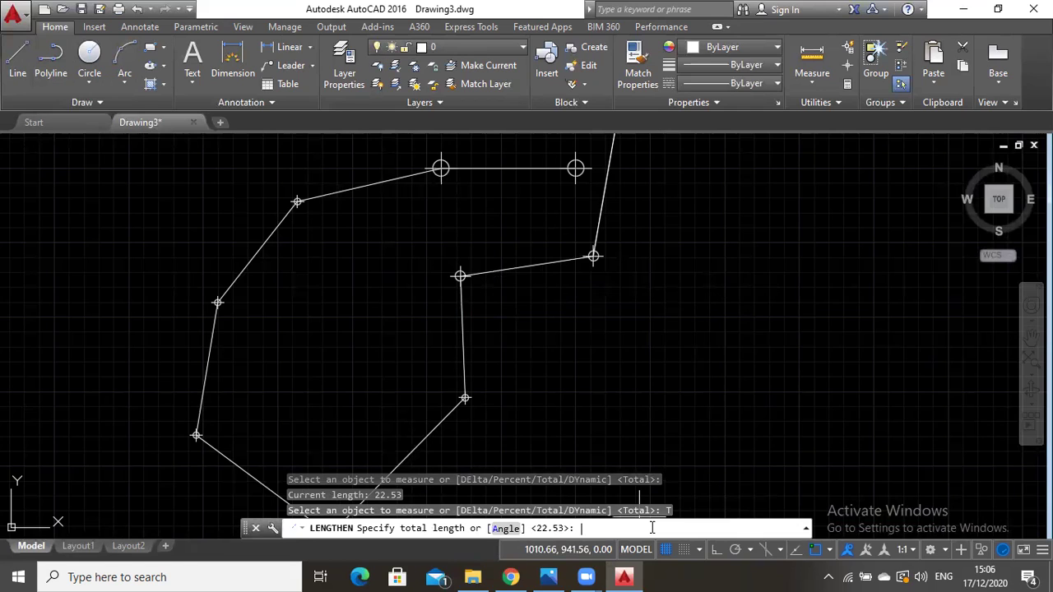
text(21.12)
key(Return)
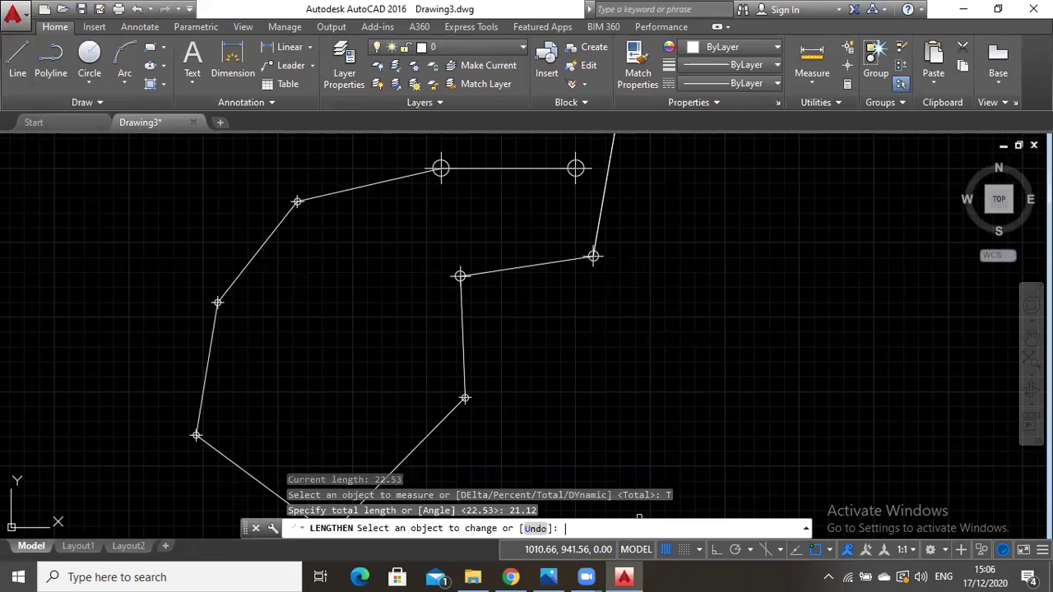
scroll(609, 185, down, 2)
click(610, 168)
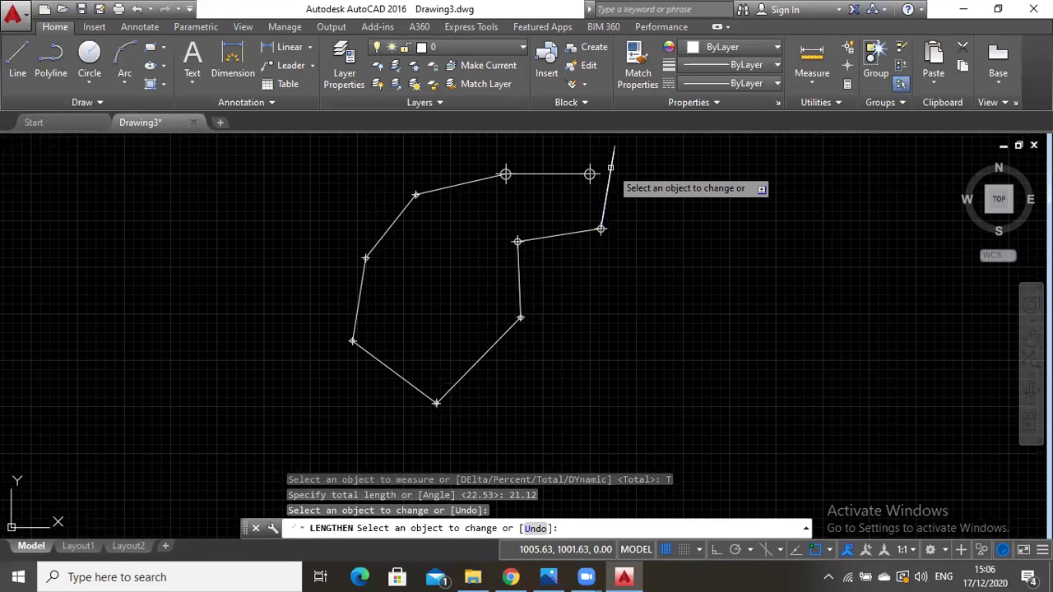
click(610, 168)
key(Escape)
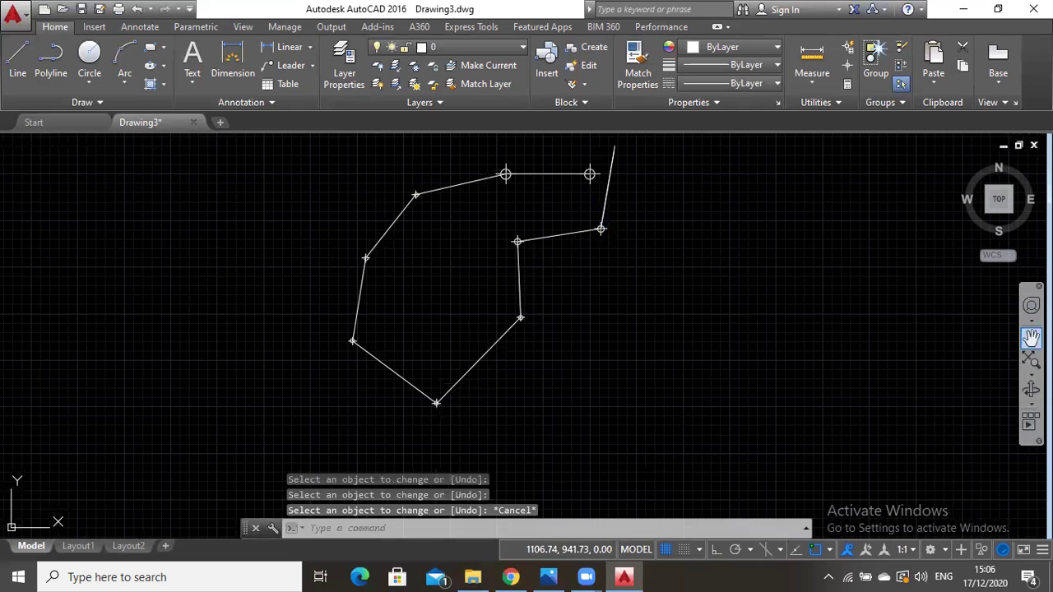
Measure the steep leg from its lower station point to its free upper end with a dimension preview, without placing it.
click(1030, 337)
scroll(571, 329, up, 2)
drag(570, 329, 592, 300)
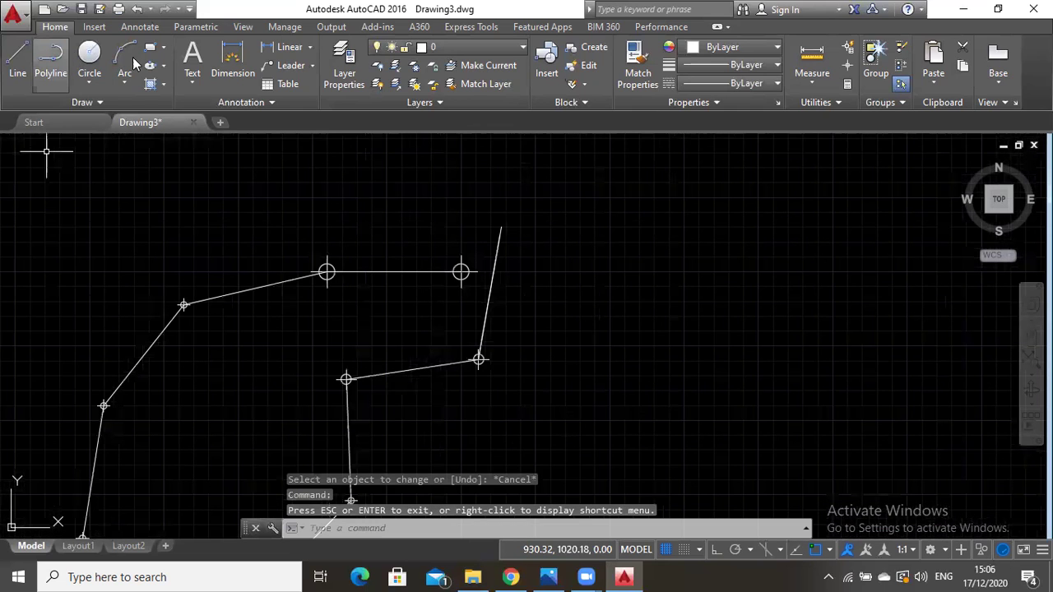
click(231, 58)
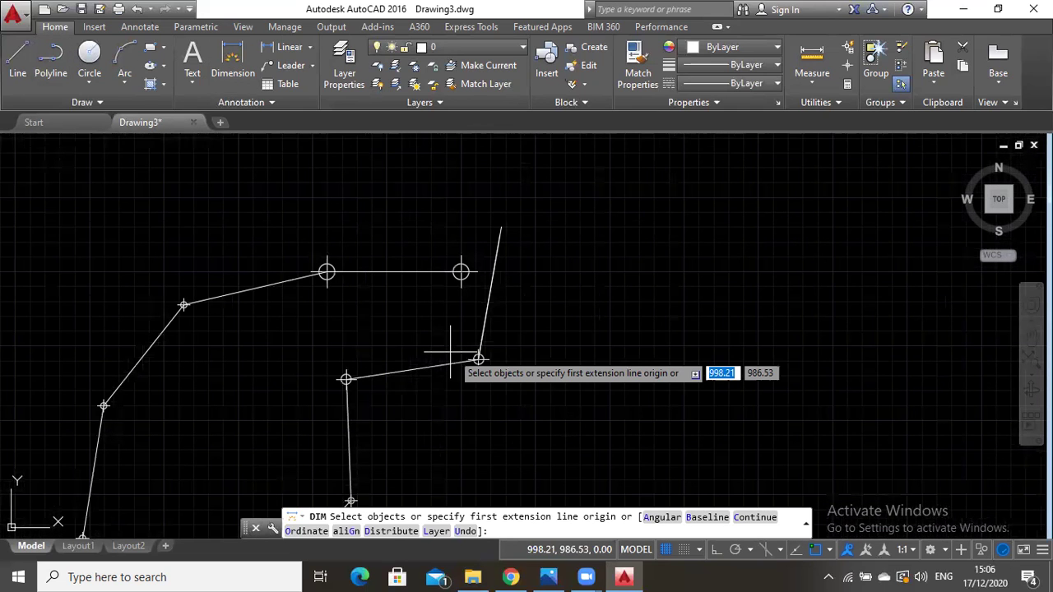
click(480, 359)
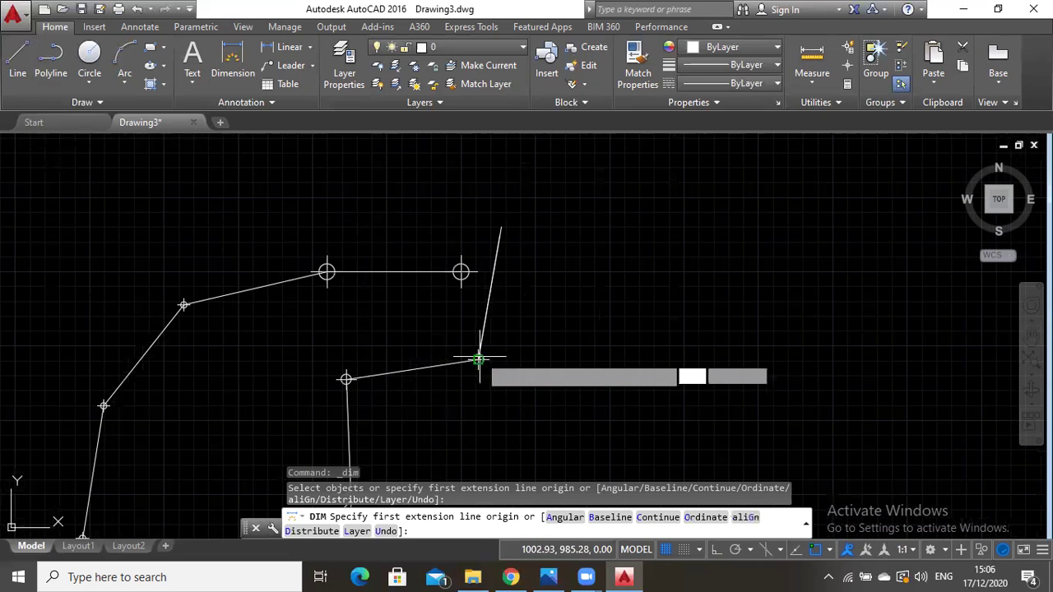
click(480, 359)
click(501, 229)
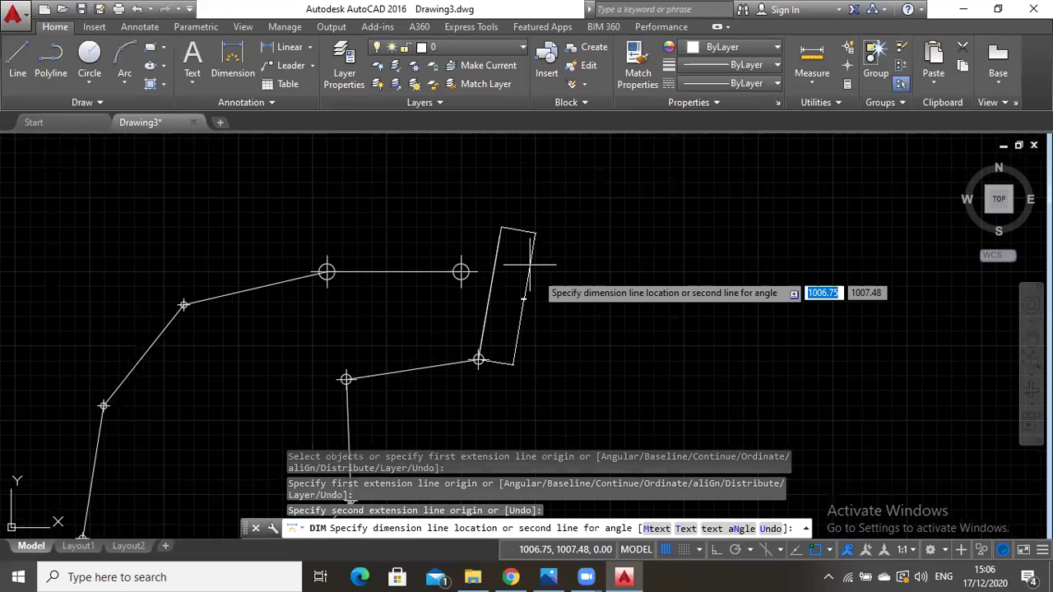
scroll(529, 265, up, 5)
scroll(549, 288, up, 3)
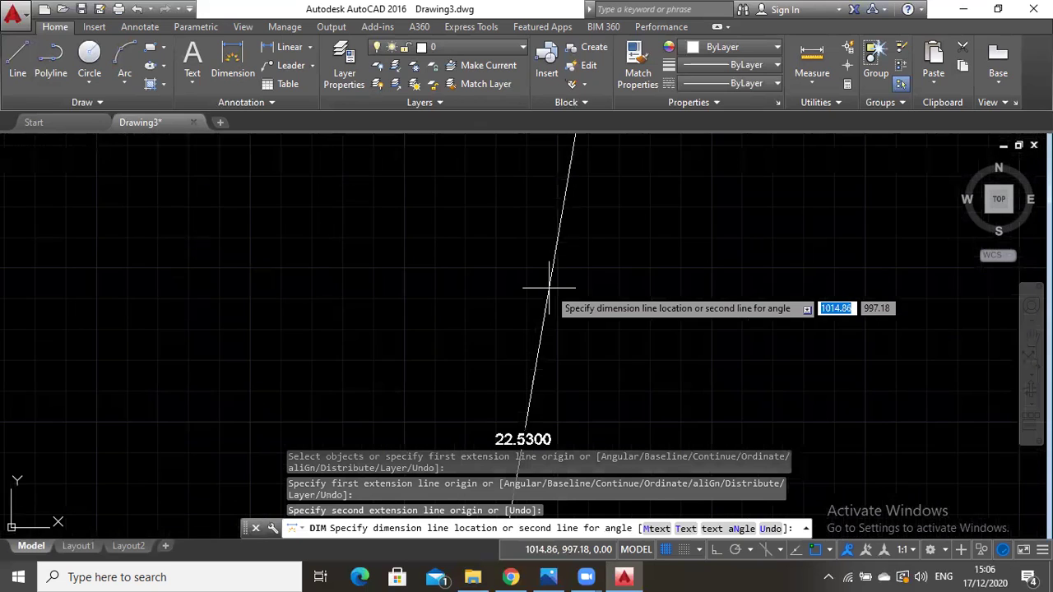
scroll(548, 288, down, 8)
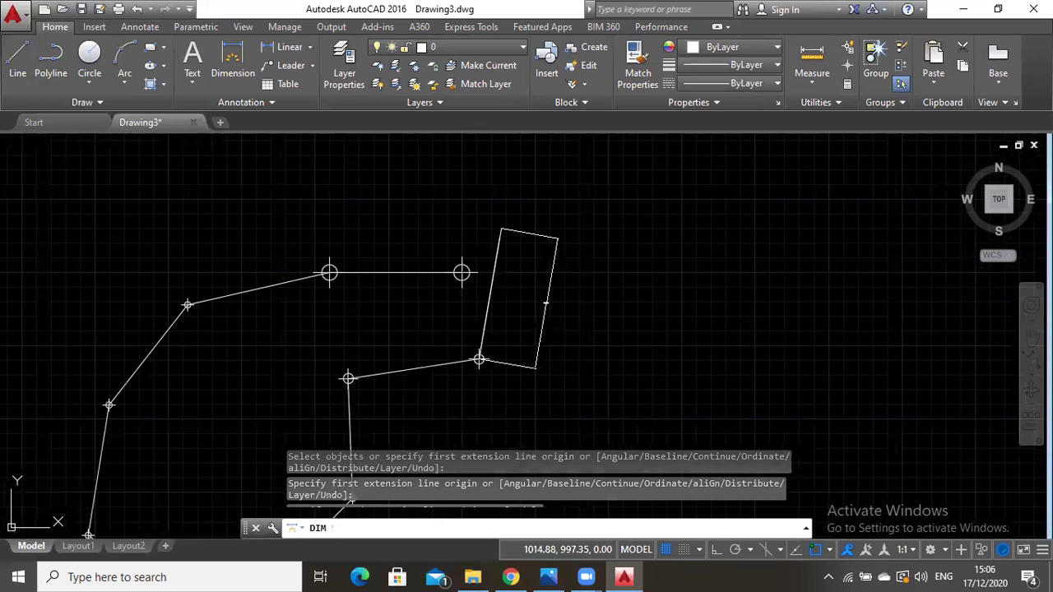
key(Escape)
Try applying the 21.12 total length to the steeply rising leg again.
text(1)
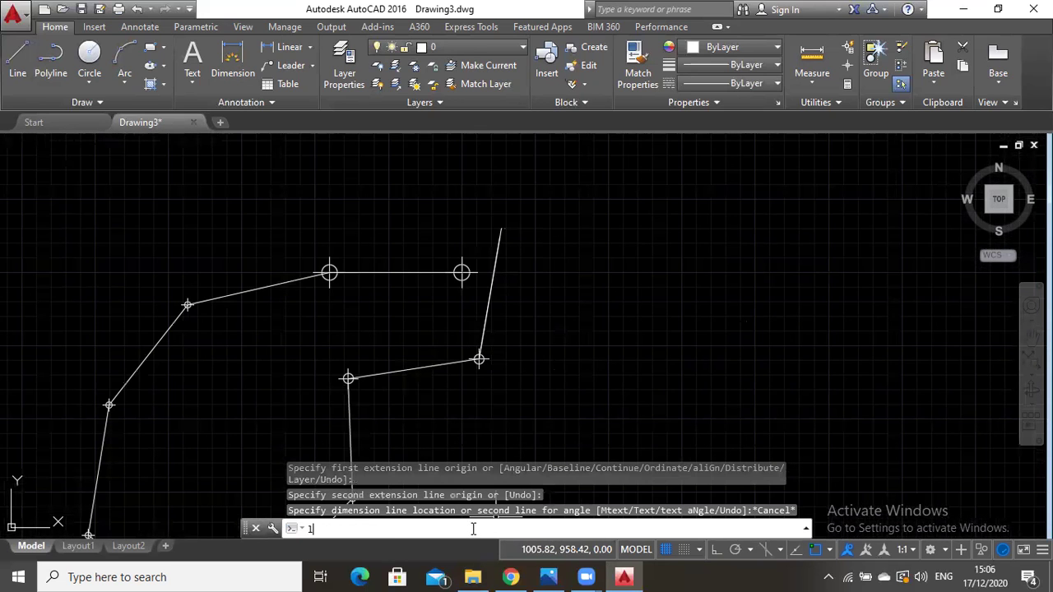
text(EngTHEN)
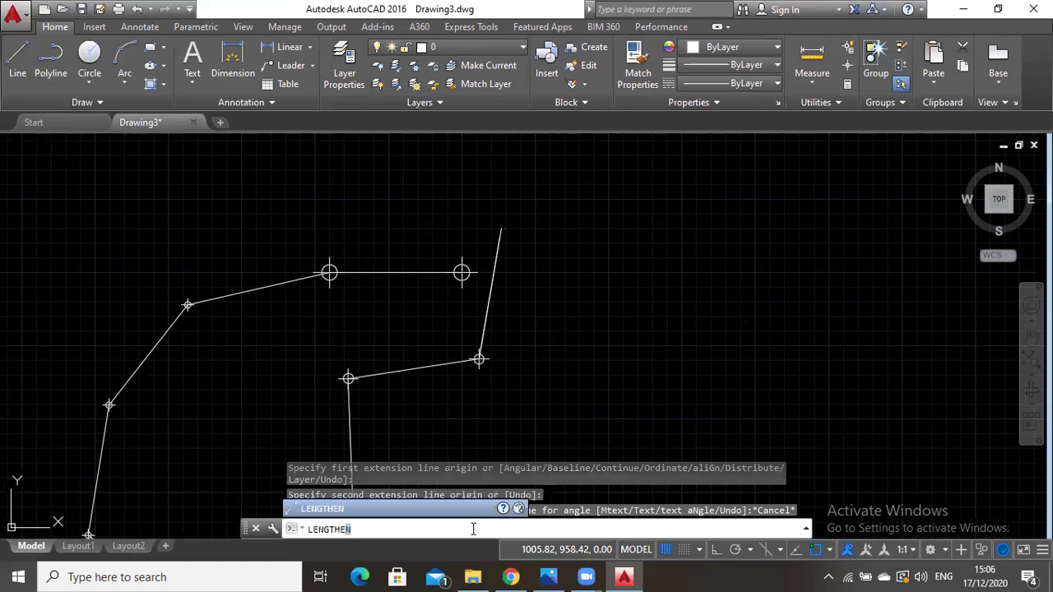
key(Return)
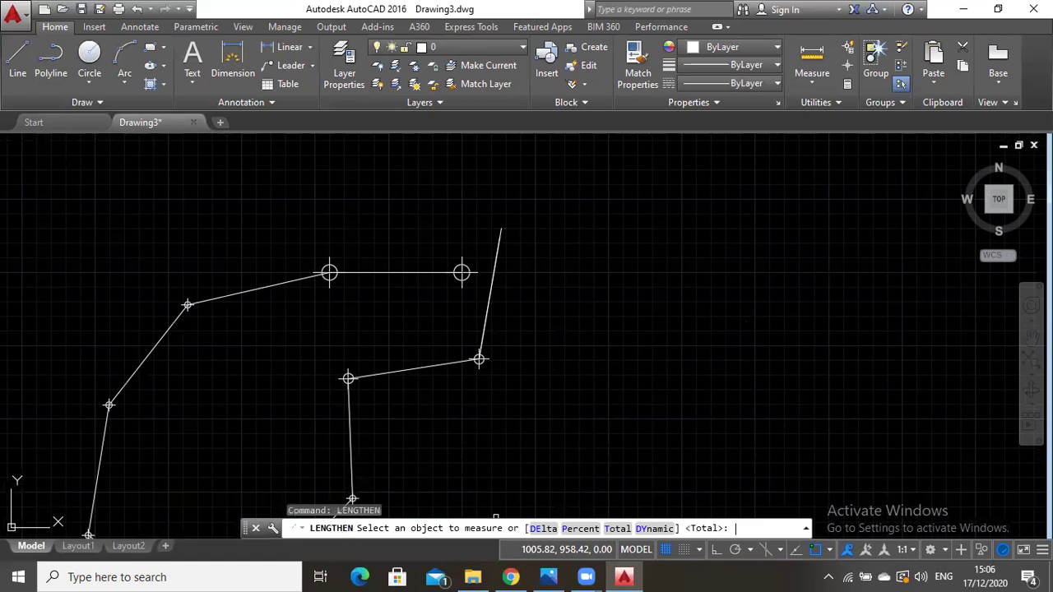
click(491, 282)
text(T)
key(Return)
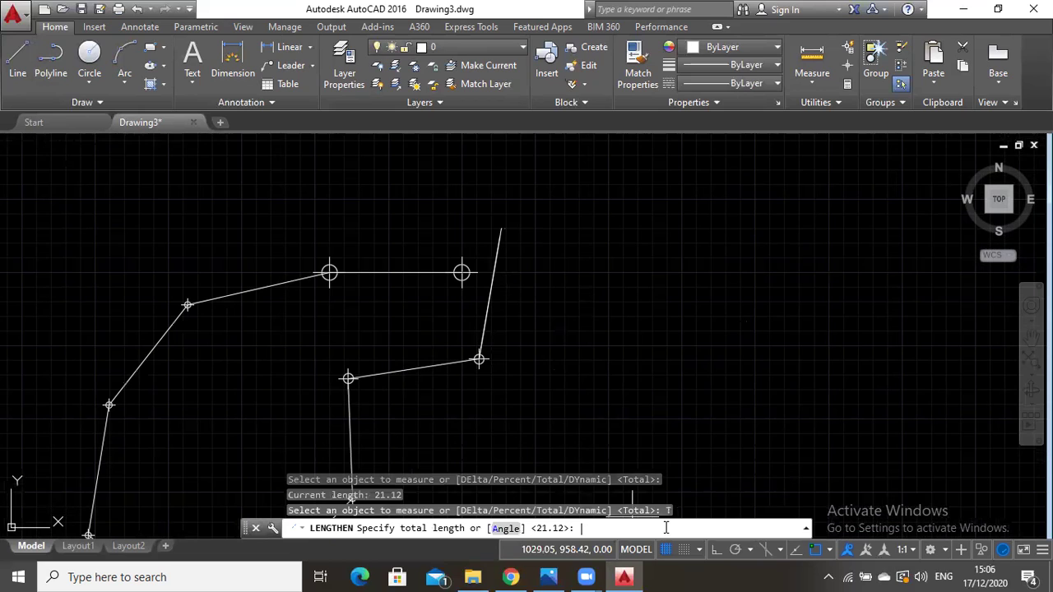
text(21.12)
key(Return)
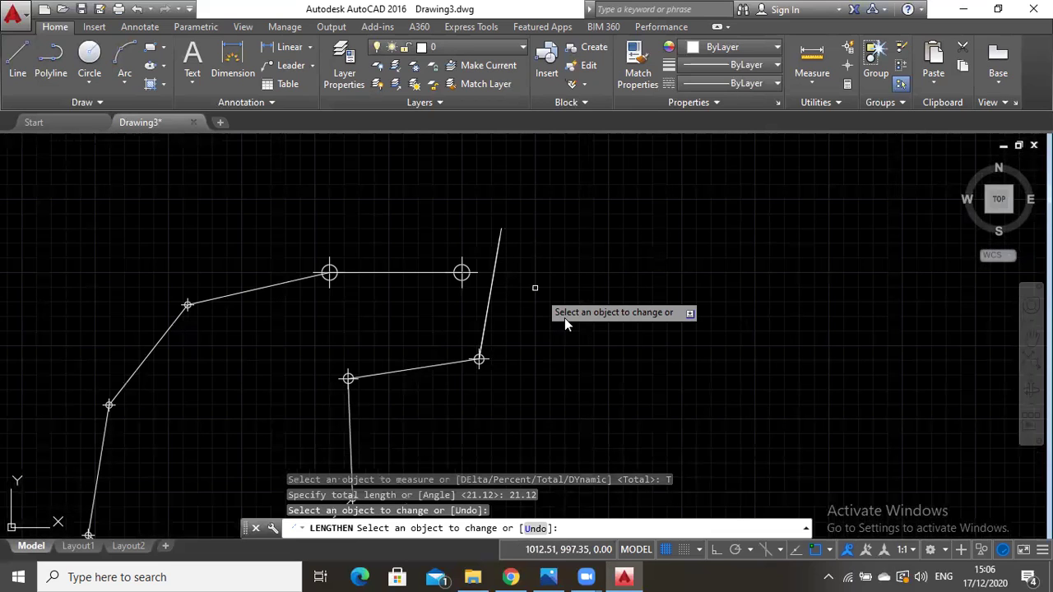
key(Escape)
Move the shorter of the two overlapping steep polylines about 5 units to the right by its midpoint.
click(494, 272)
click(490, 299)
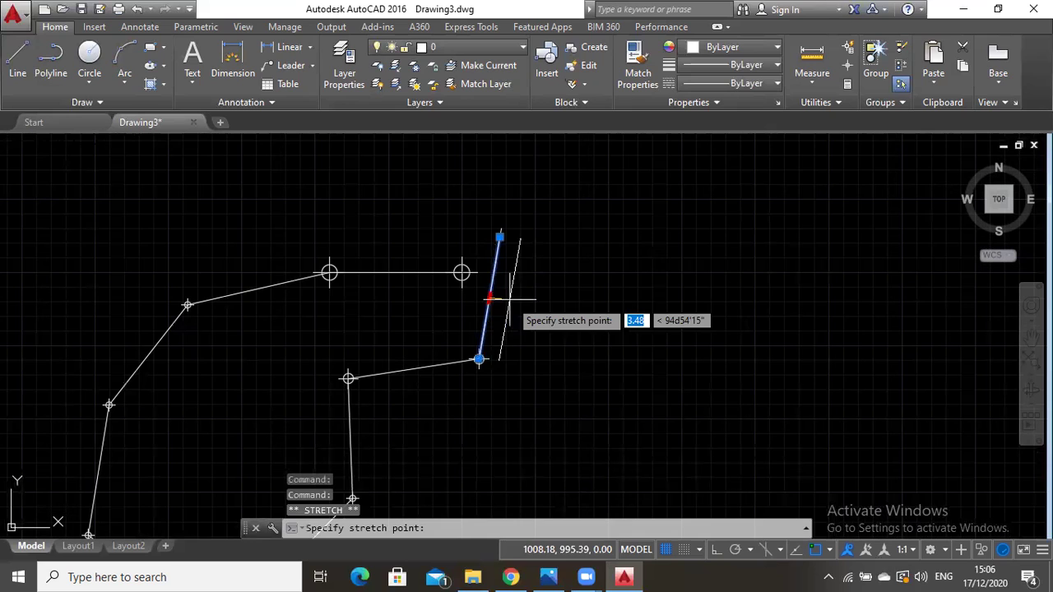
click(518, 301)
text(pe)
key(Return)
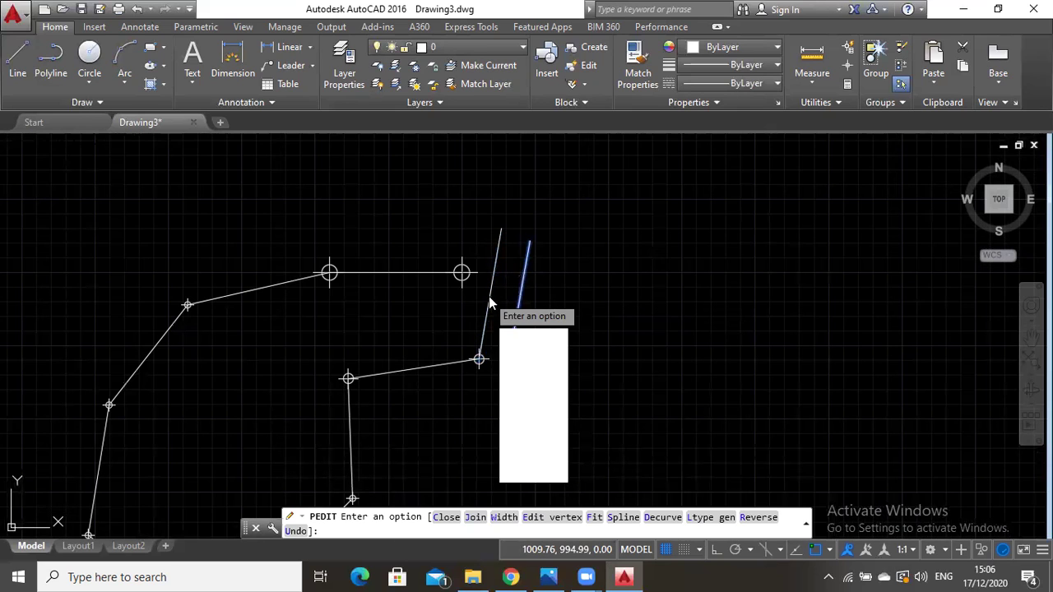
key(Escape)
Erase the longer steep polyline that still starts at the station point.
click(490, 298)
mouse_move(490, 295)
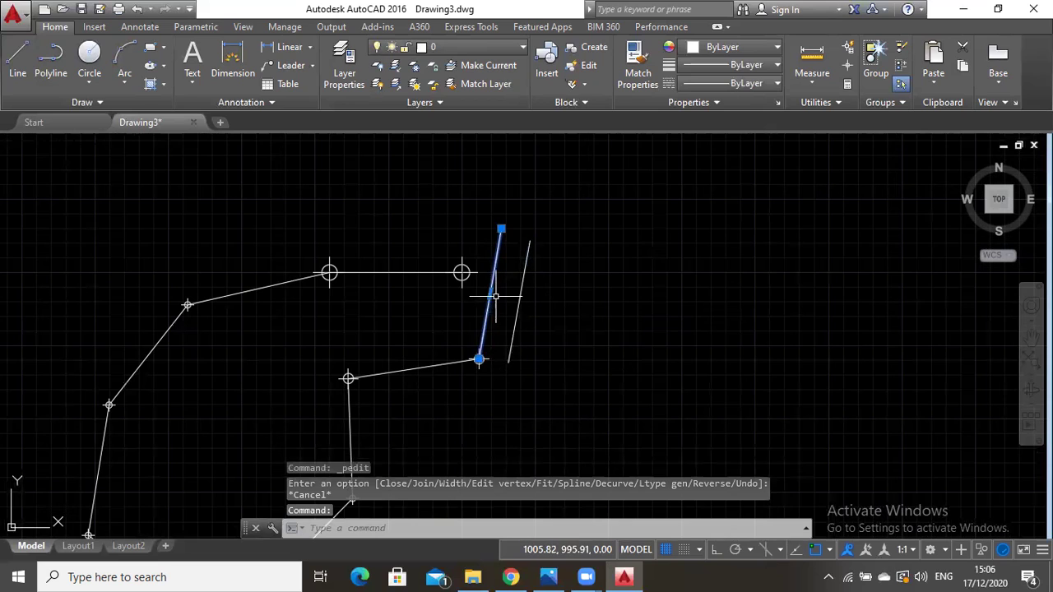
key(Delete)
click(518, 301)
text(pe)
key(Return)
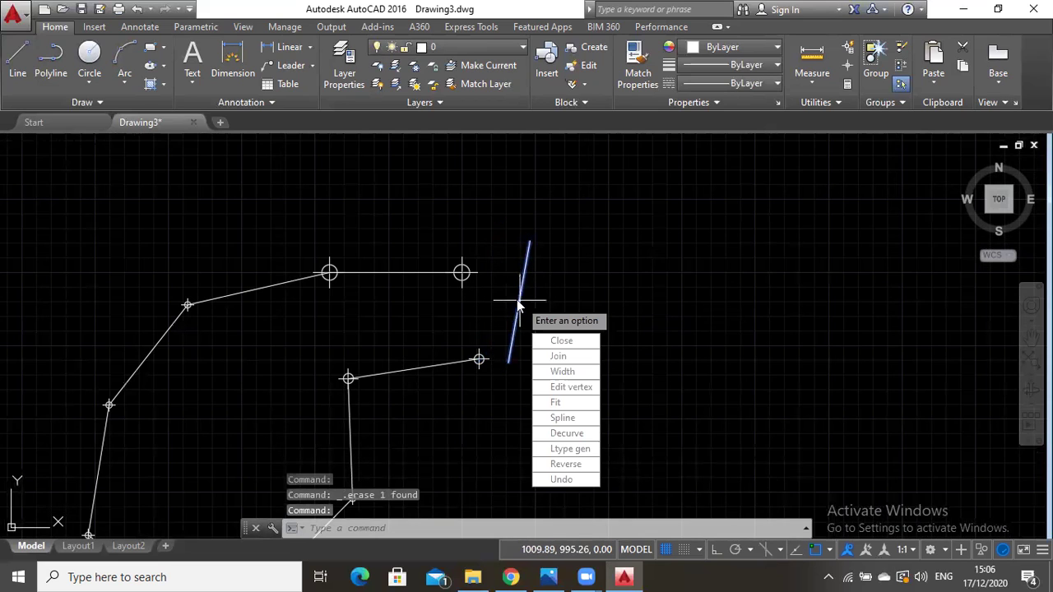
key(Escape)
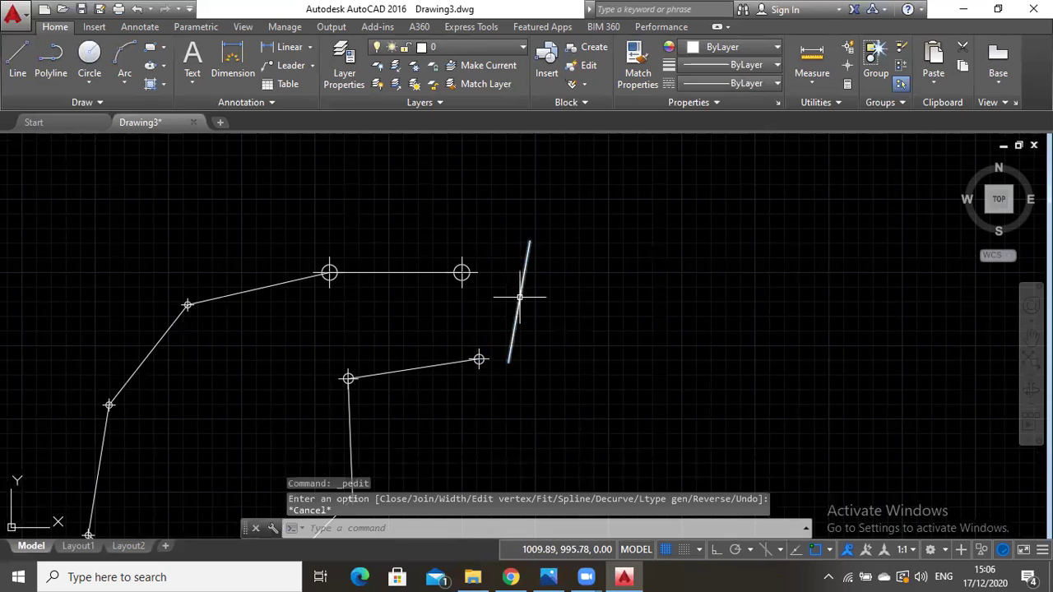
click(519, 302)
click(518, 301)
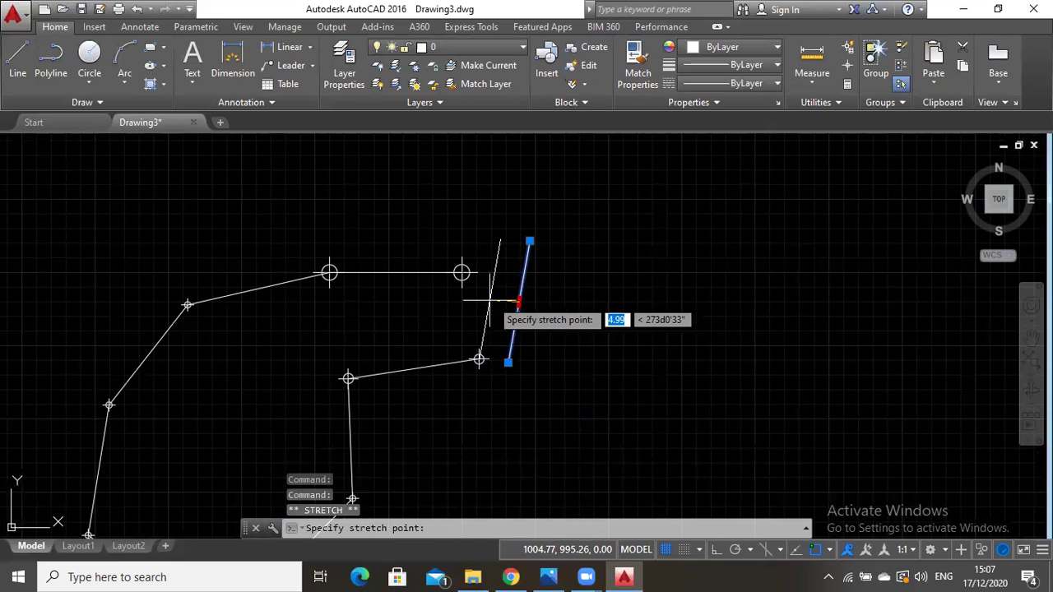
click(518, 301)
scroll(535, 302, up, 2)
key(Escape)
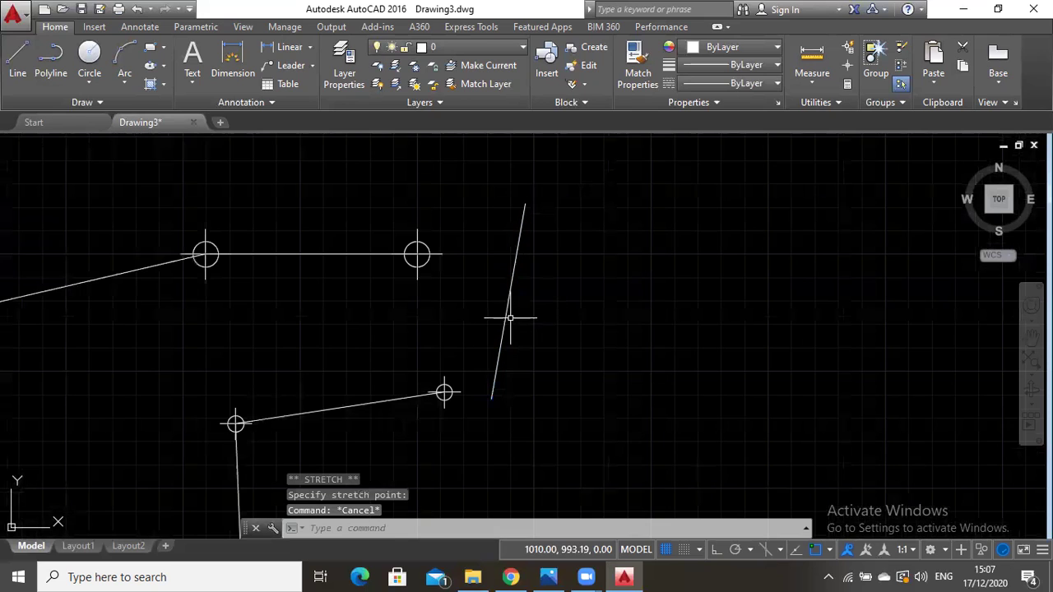
click(488, 269)
click(530, 301)
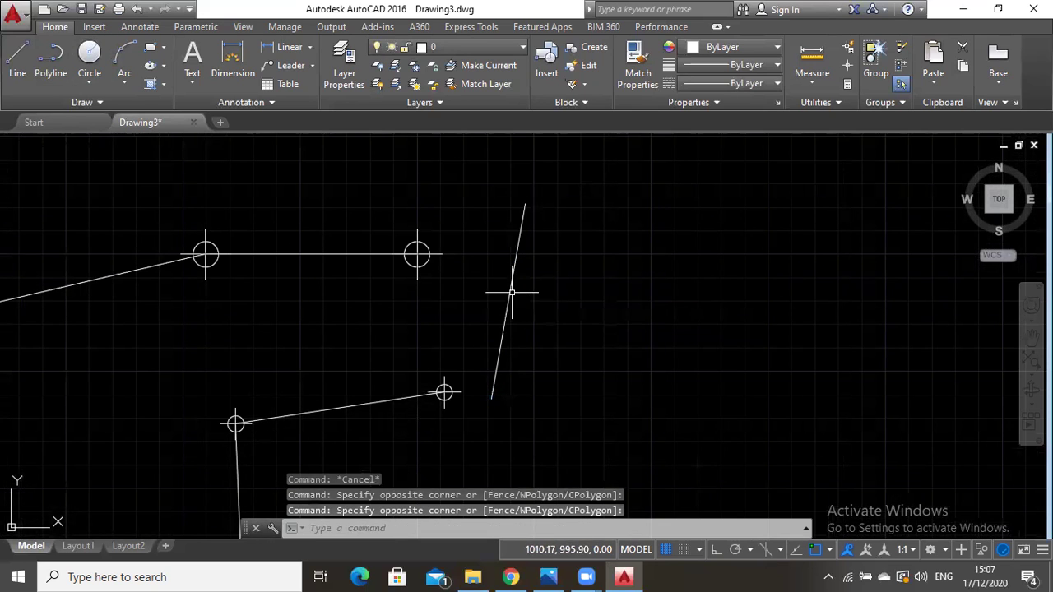
Move the remaining steep polyline back onto the station point by its midpoint and erase it.
click(512, 293)
click(507, 301)
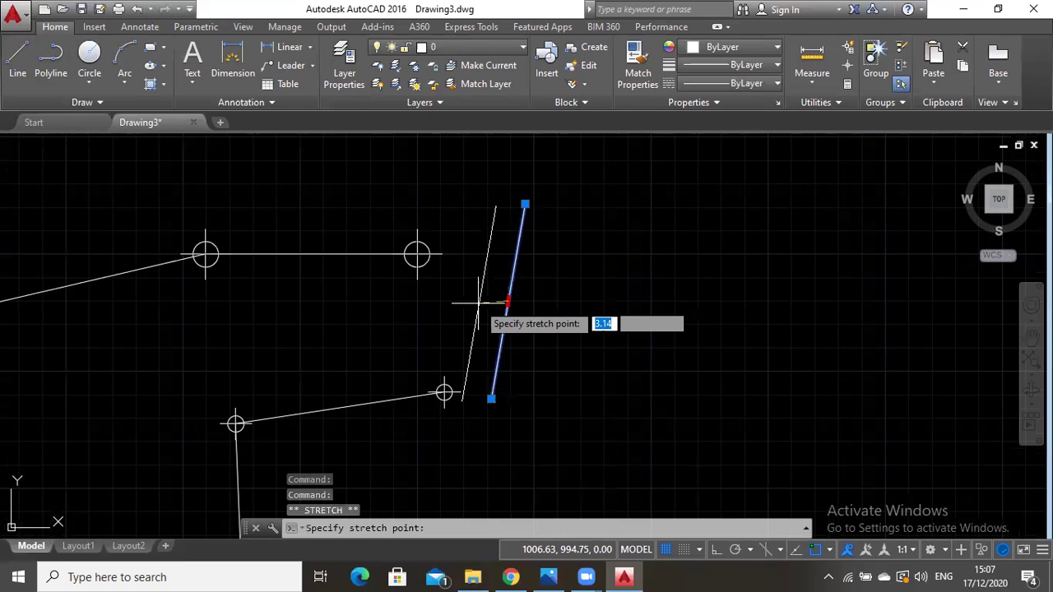
click(462, 295)
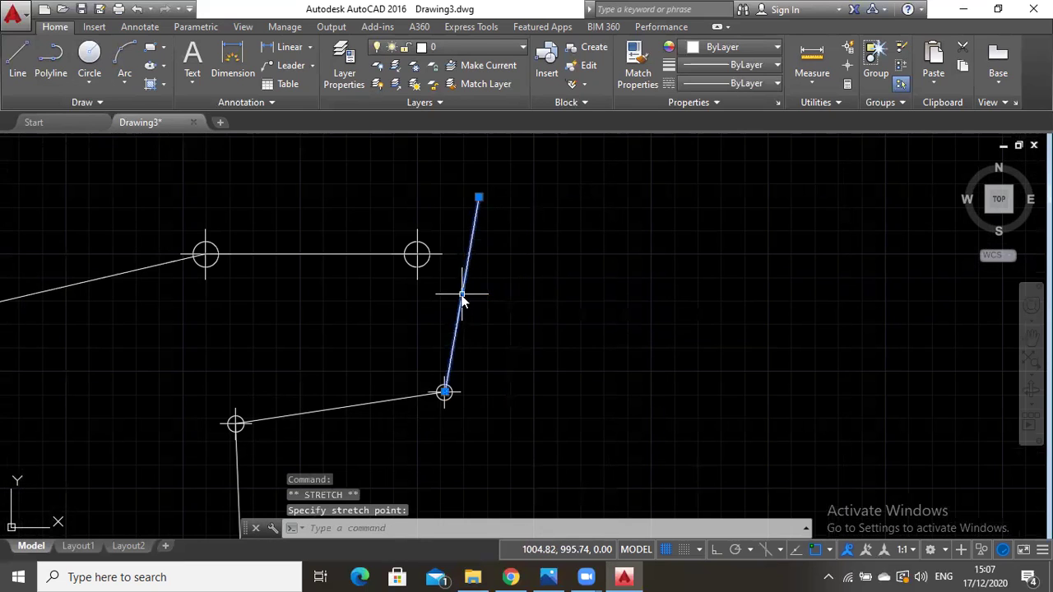
key(Escape)
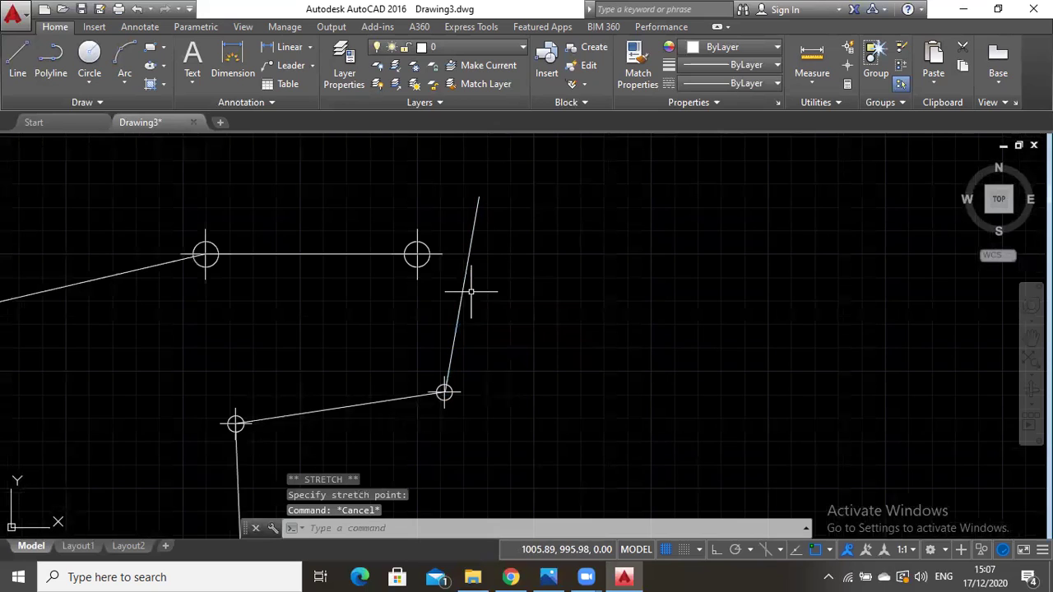
mouse_move(461, 294)
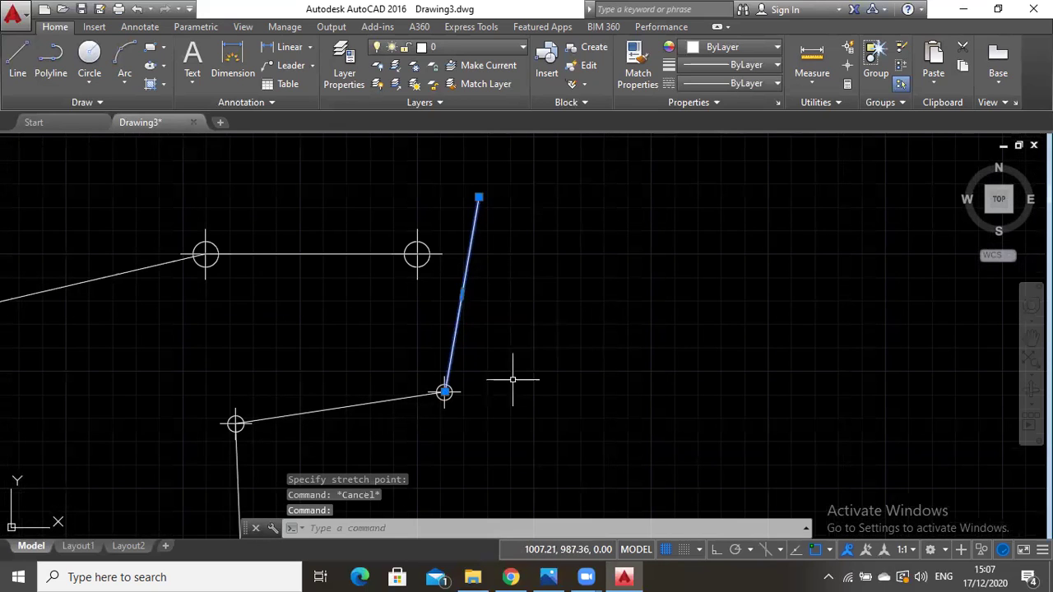
key(Delete)
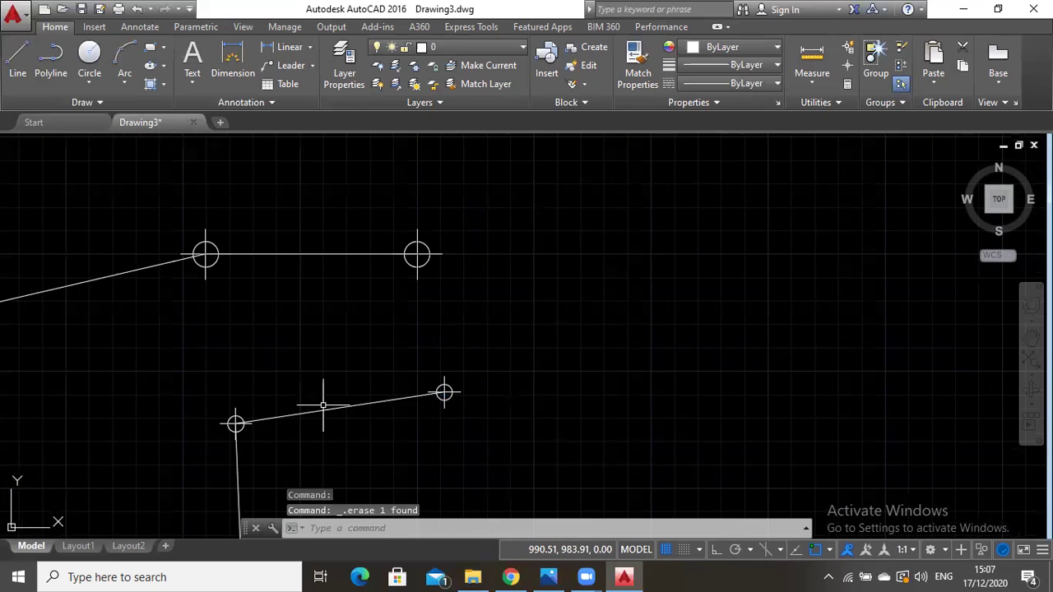
Trace a new polyline over the gently rising leg between its two station points.
click(64, 76)
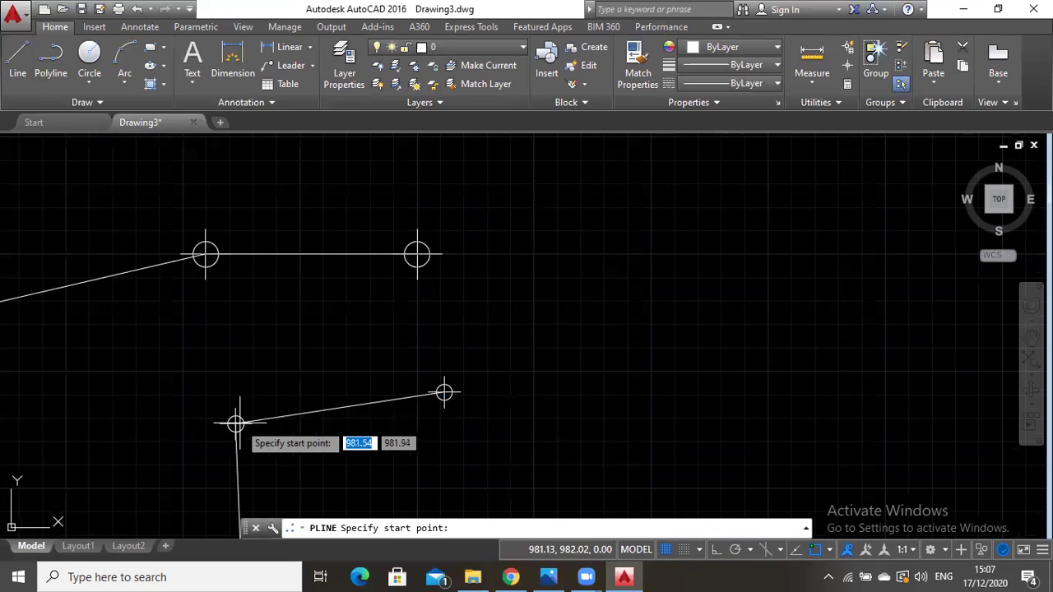
click(235, 423)
click(444, 393)
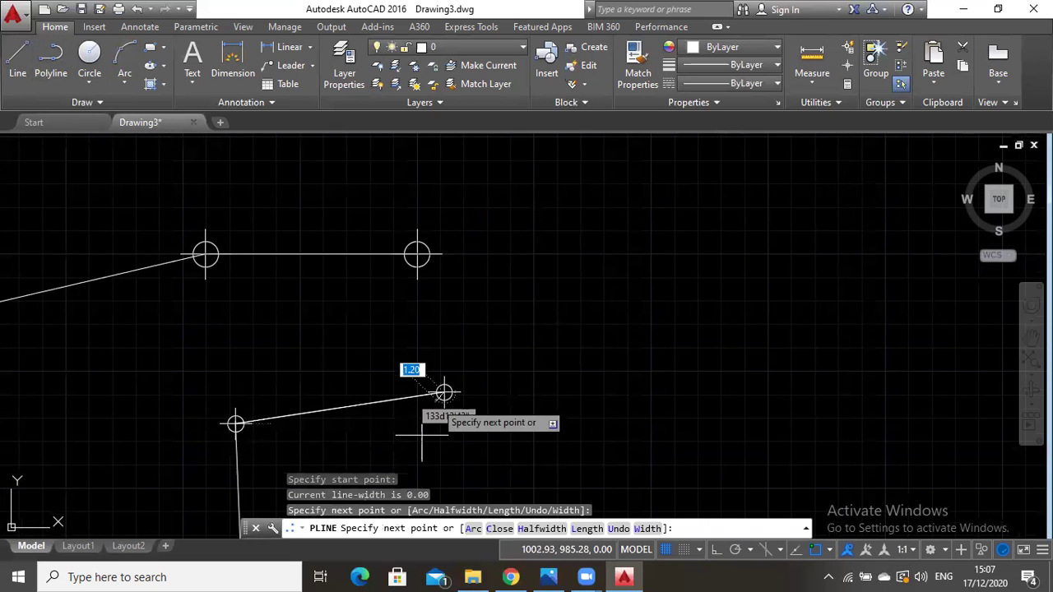
key(Escape)
Rotate the traced polyline by 108d24'52" about the station point at the leg's upper end.
text(rotate)
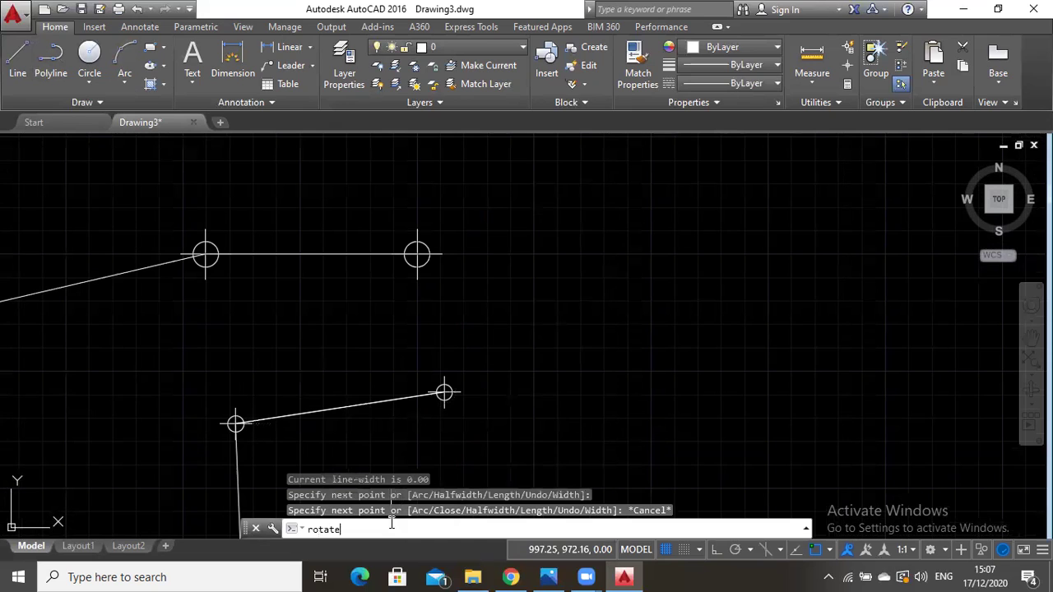
key(Return)
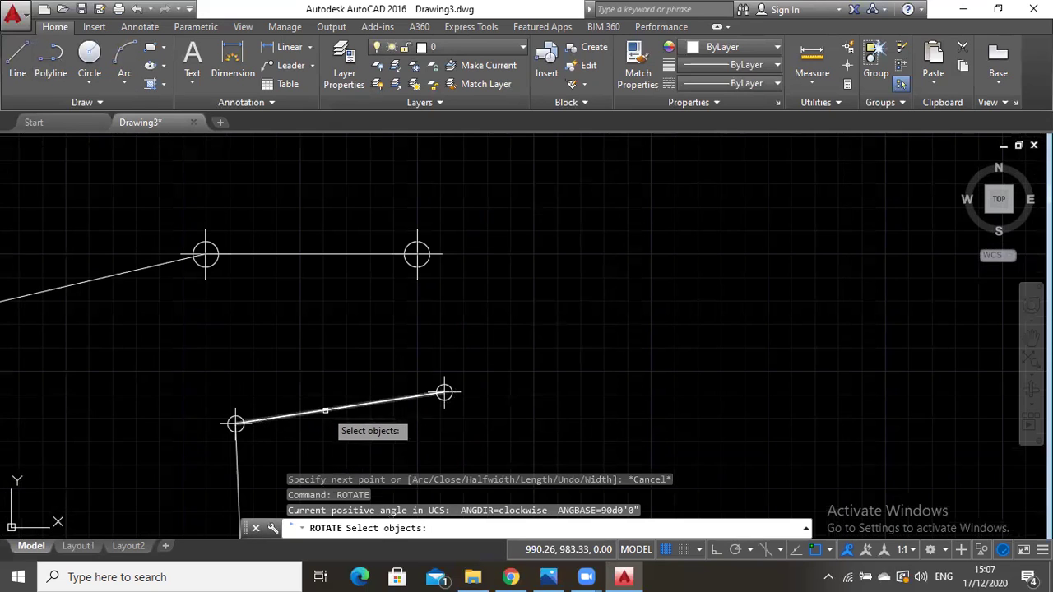
click(323, 409)
key(Return)
click(445, 393)
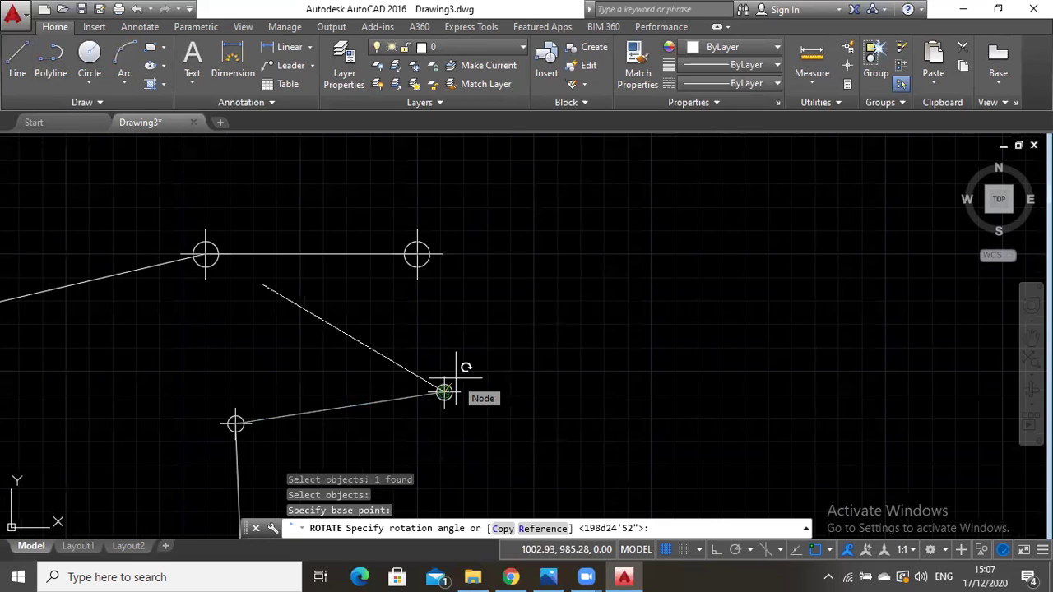
text(108)
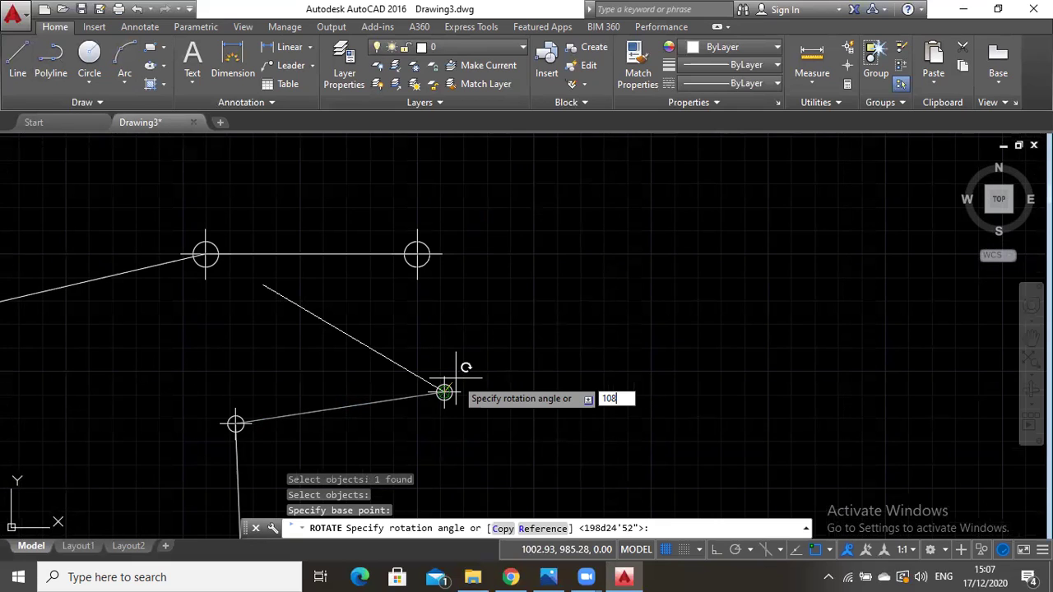
text(d24'52")
key(Return)
Lengthen the rotated steep leg to a total length of 21.12 at its free upper end.
click(439, 525)
text(lengthen)
key(Return)
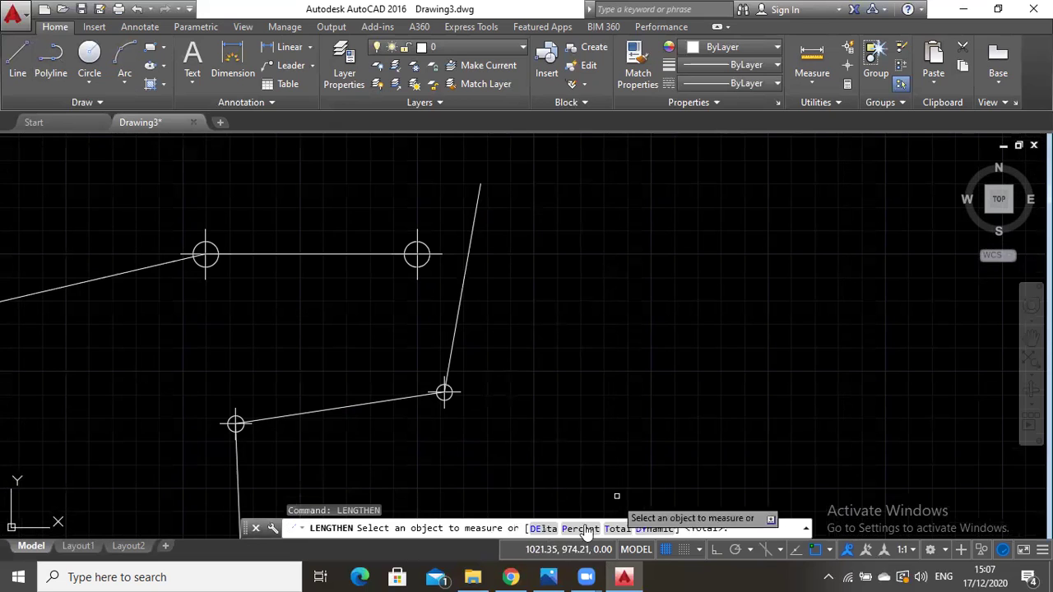
click(461, 296)
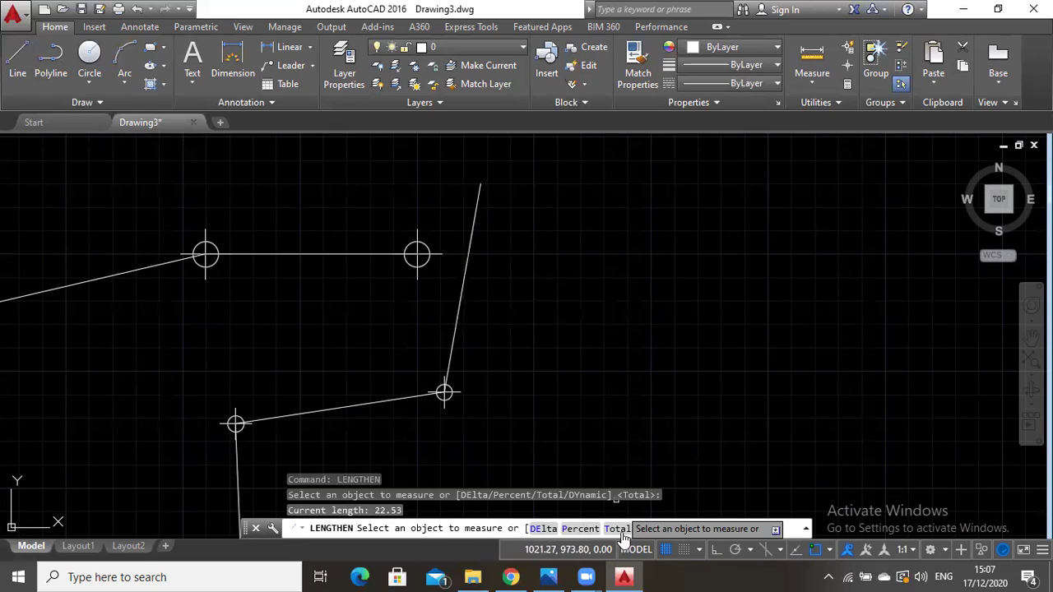
click(619, 530)
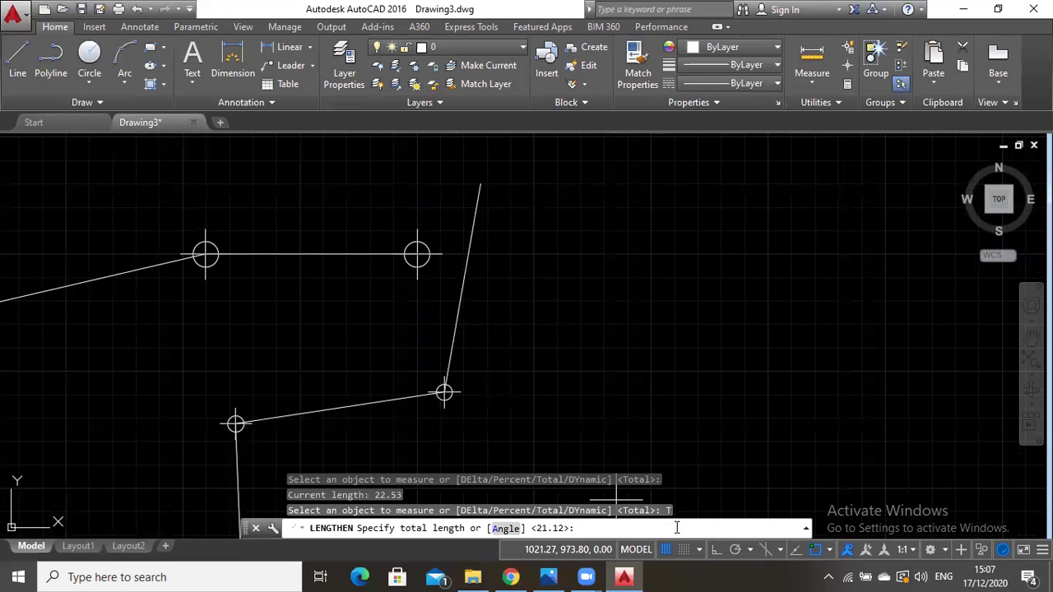
text(21.12)
key(Return)
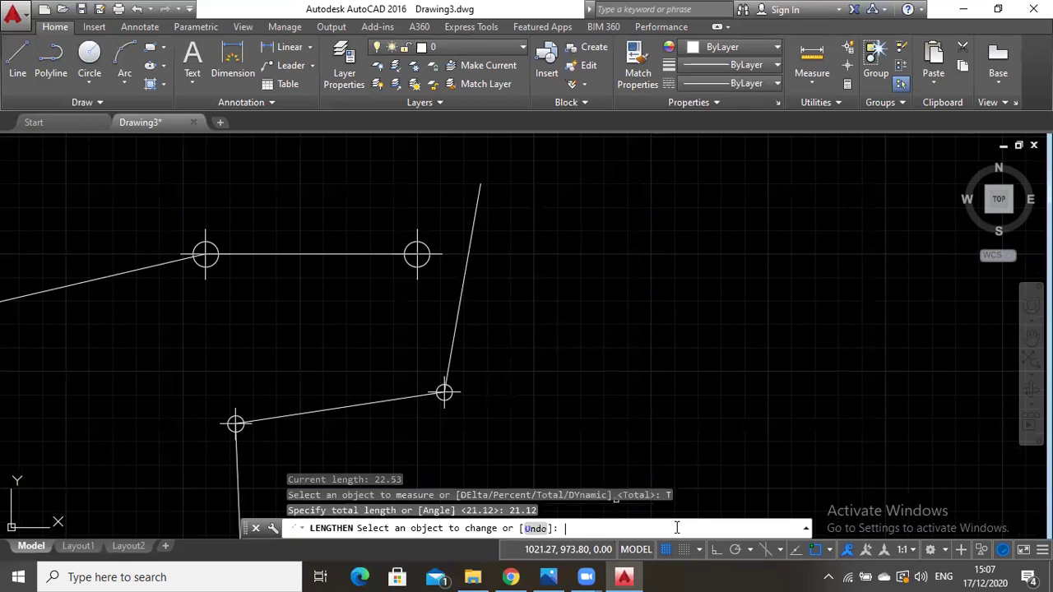
click(472, 222)
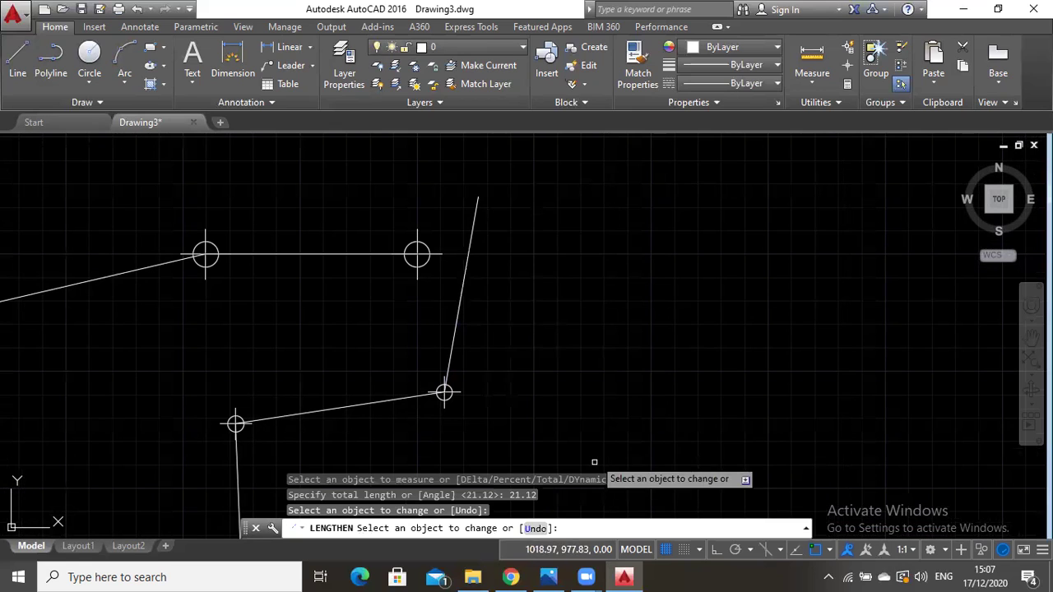
key(Escape)
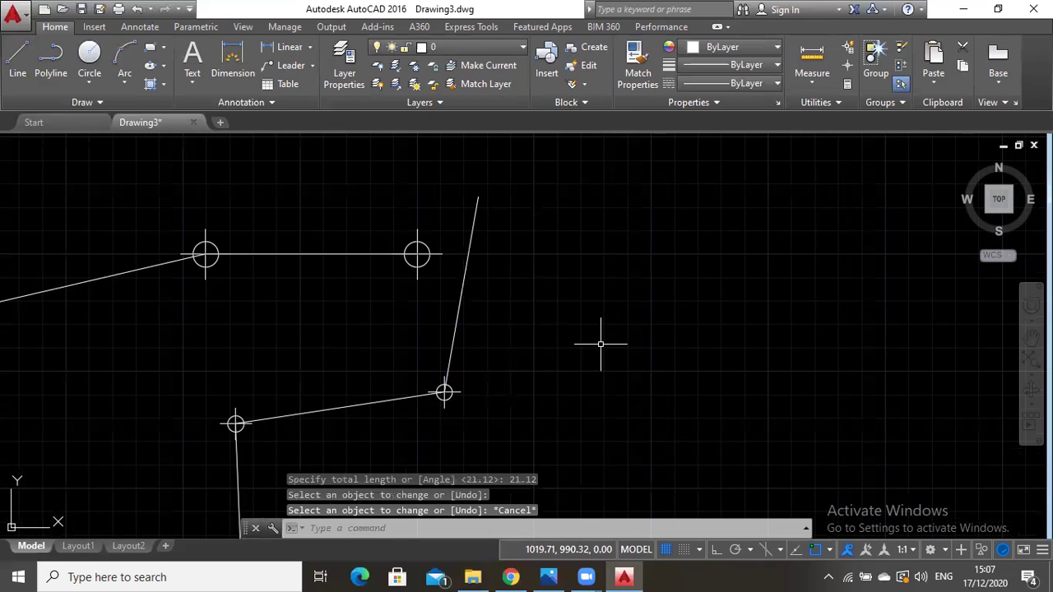
Place a station point at the free upper end of the steep leg.
click(436, 521)
text(point)
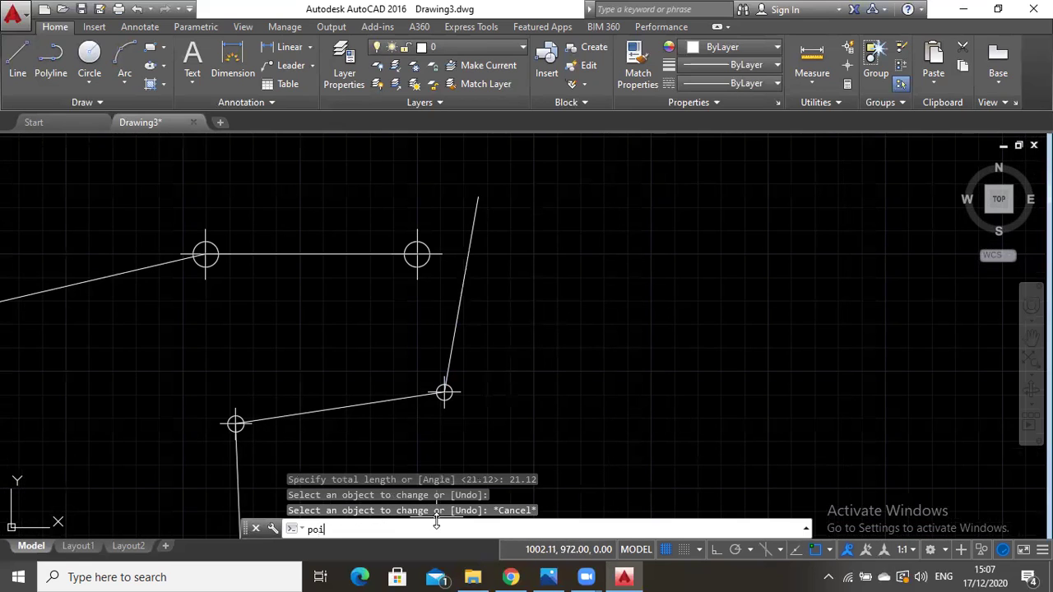
key(Return)
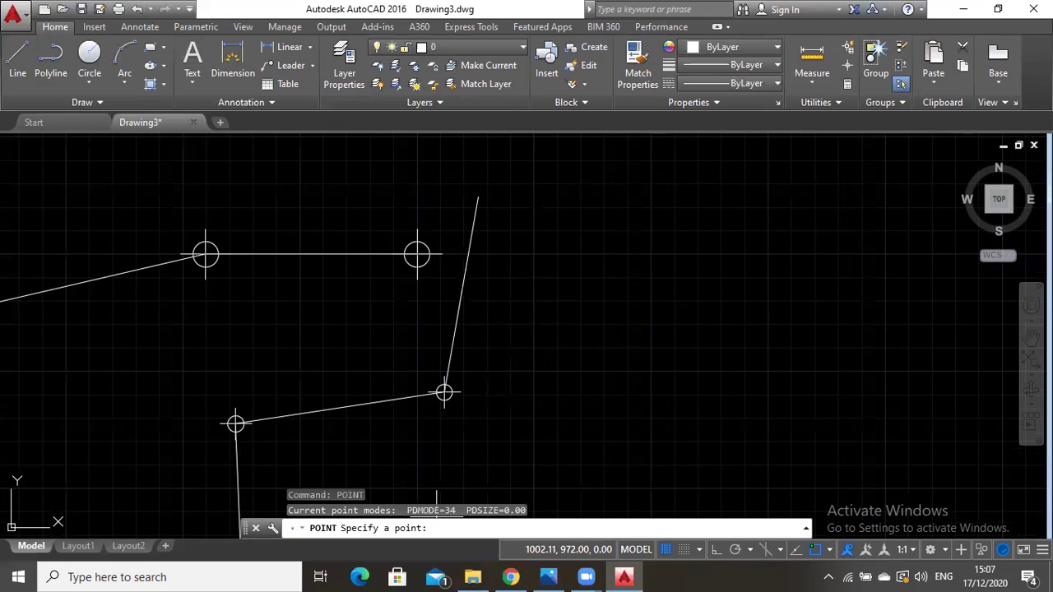
click(478, 197)
key(Escape)
Reapply the point style with DDPTYPE so all station markers are redrawn at a uniform size.
click(1031, 337)
mouse_move(466, 293)
mouse_down()
mouse_move(565, 288)
mouse_move(630, 277)
mouse_move(650, 258)
mouse_move(616, 266)
mouse_move(660, 266)
mouse_up()
scroll(650, 258, down, 2)
scroll(616, 271, up, 2)
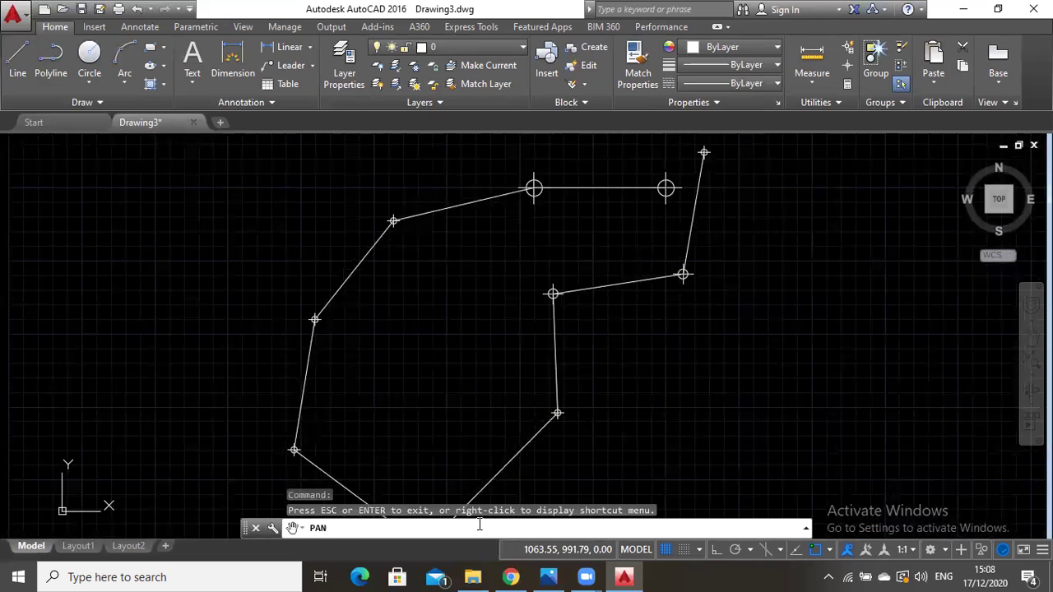
key(Escape)
text(ddptype)
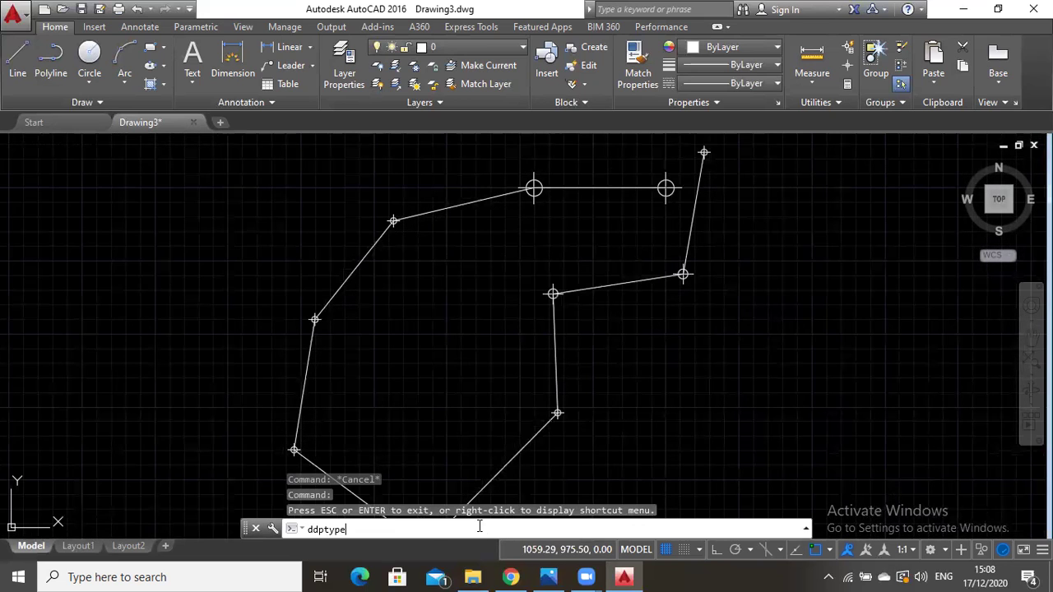
key(Return)
click(465, 391)
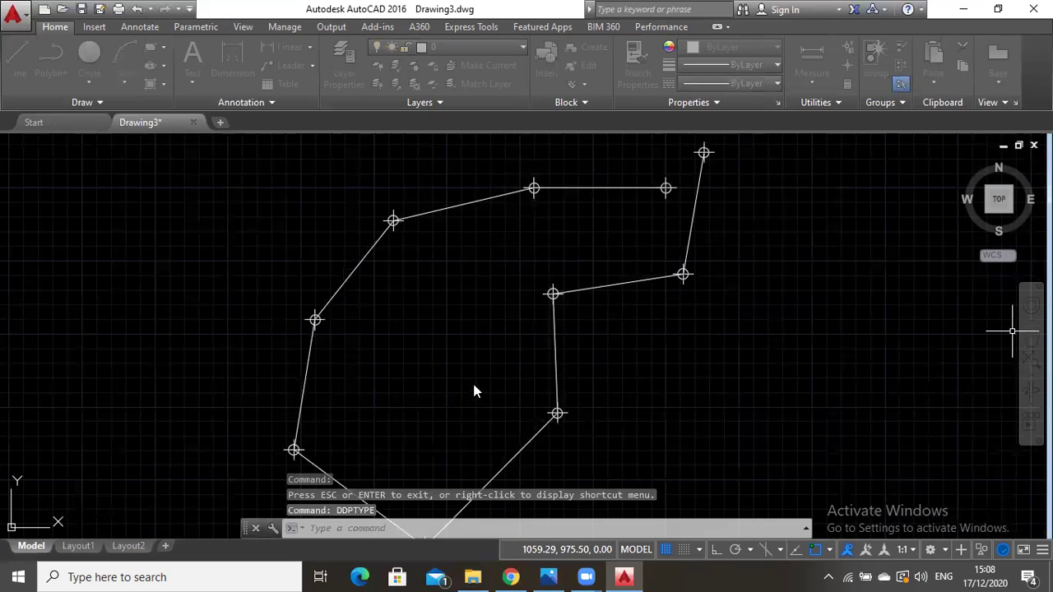
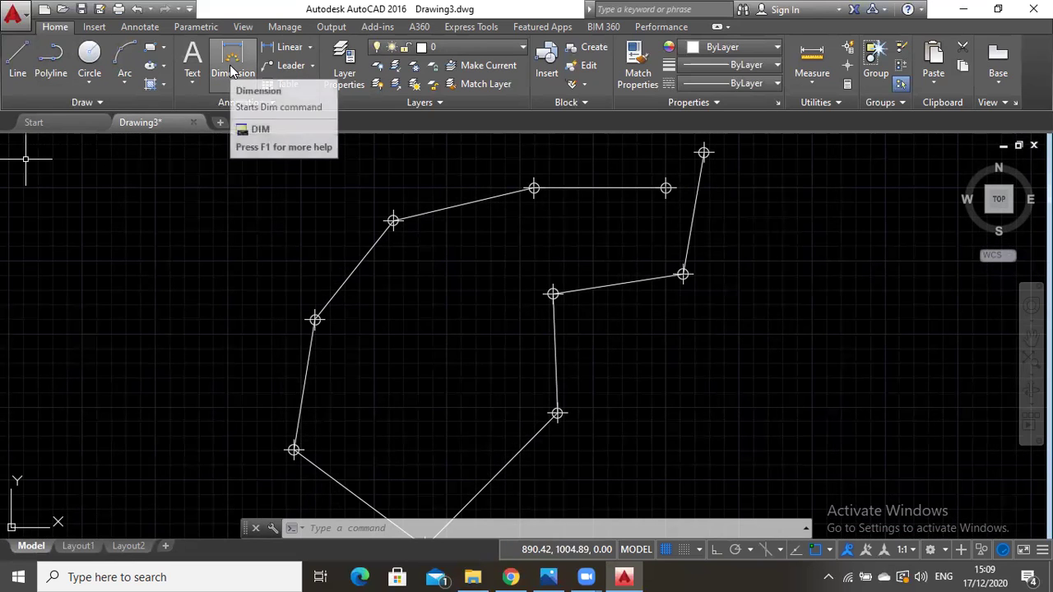
click(350, 528)
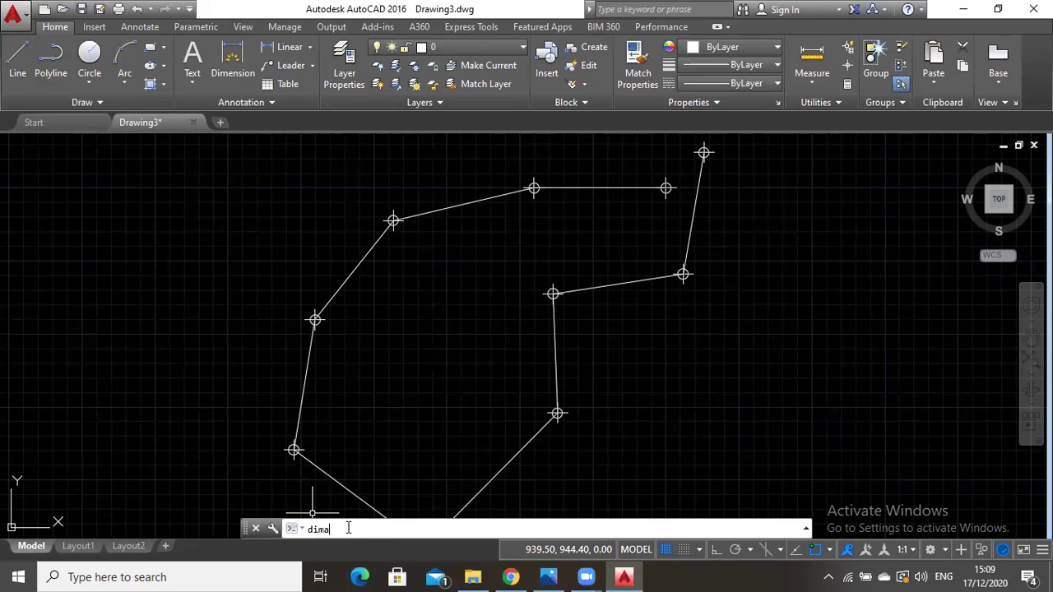
text(dima)
key(BackSpace)
text(an)
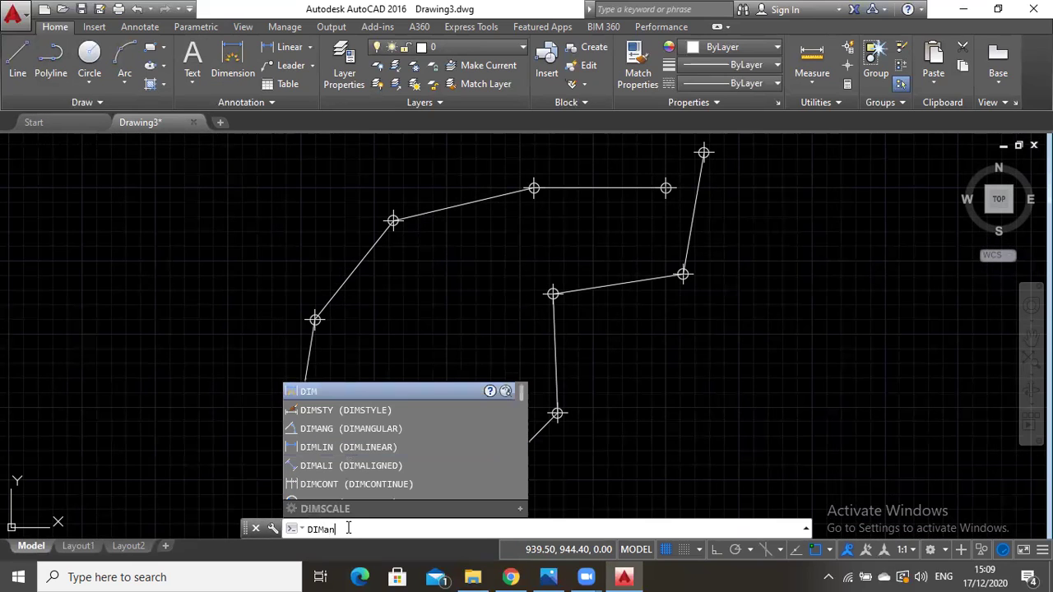
key(BackSpace)
key(BackSpace)
text(ALI)
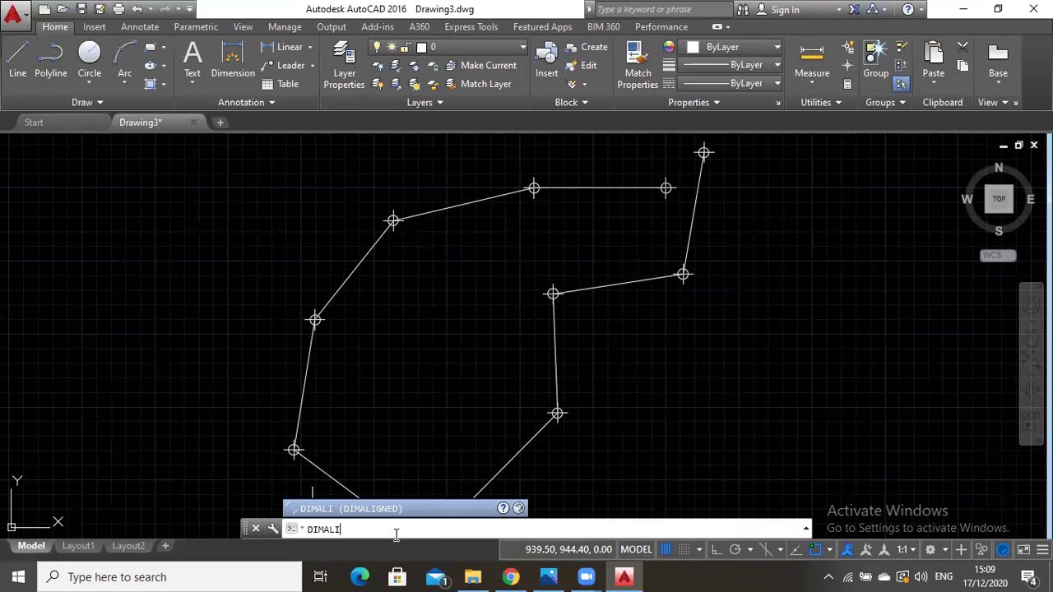
double_click(310, 529)
key(BackSpace)
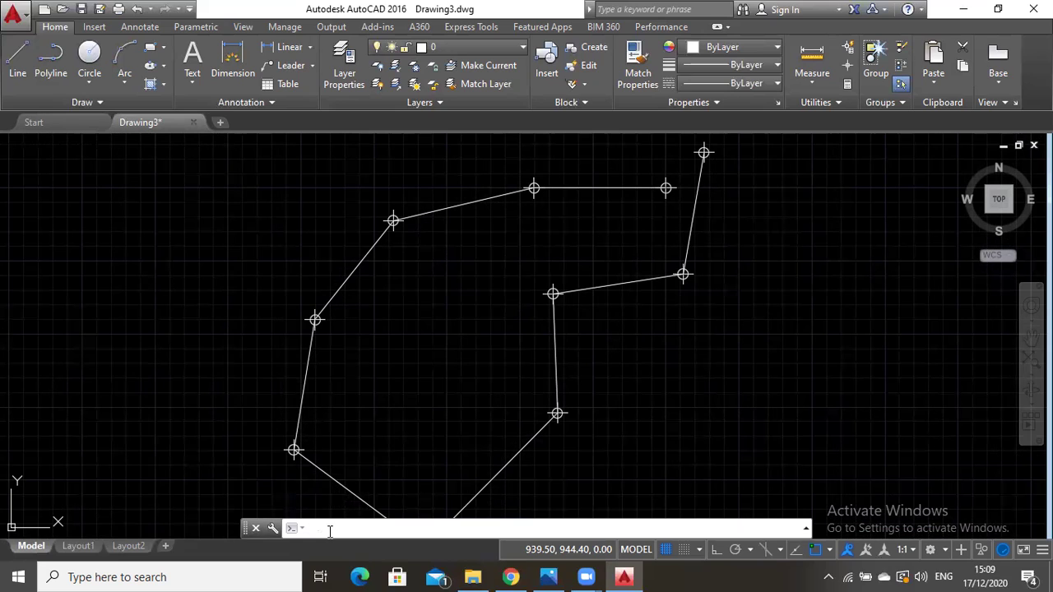
text(d)
key(Escape)
Modify the Standard dimension style to use Decimal linear units with 0.00 precision.
text(d)
key(Return)
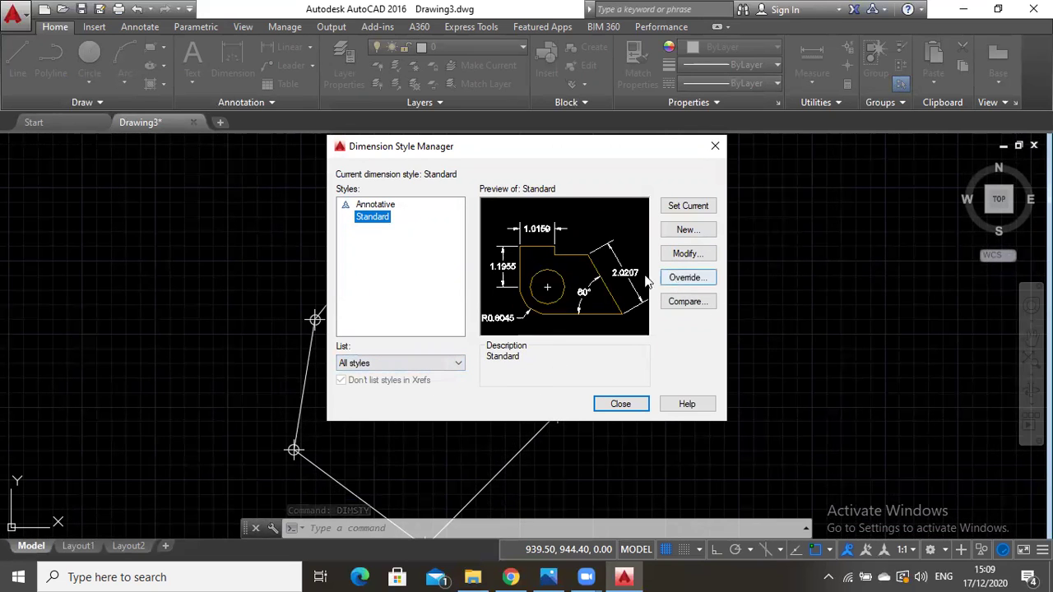
click(672, 262)
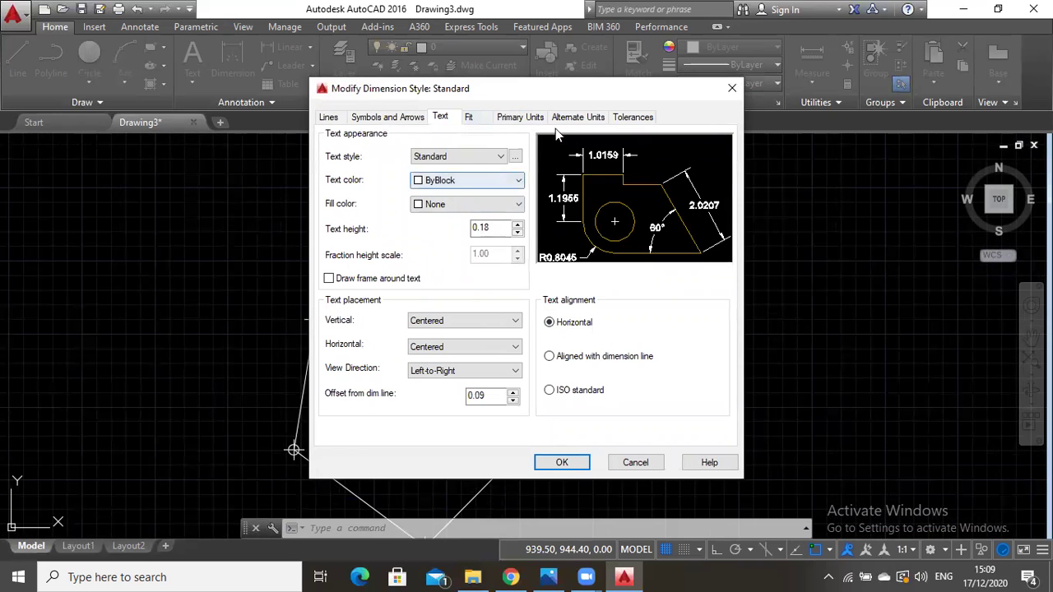
click(533, 117)
click(434, 151)
click(449, 156)
click(448, 172)
click(435, 206)
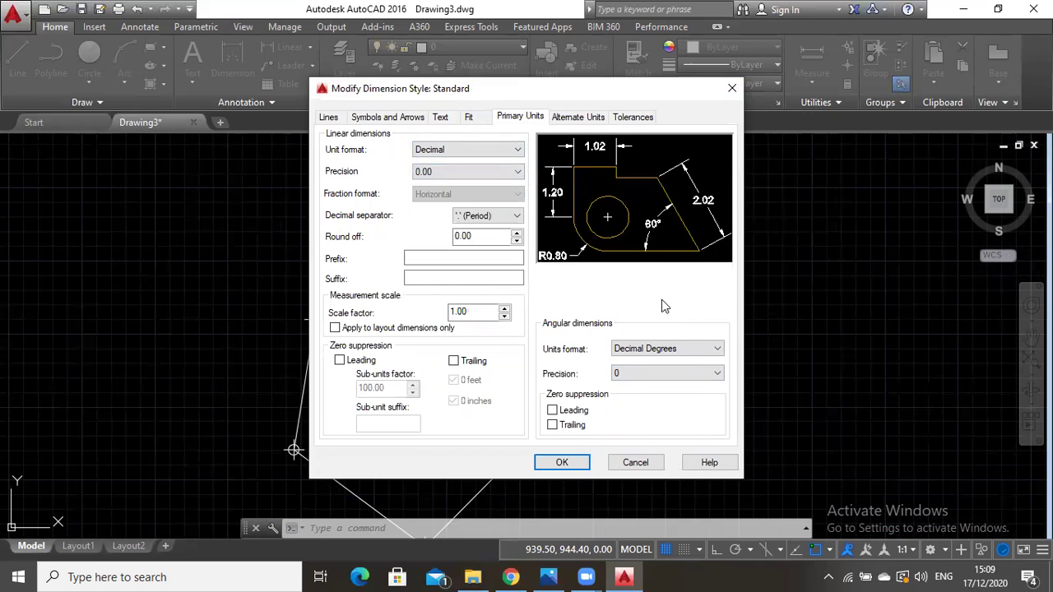
Set the style's angular dimensions to Degrees Minutes Seconds with 0d00'00" precision.
click(689, 350)
click(691, 373)
click(658, 374)
click(655, 418)
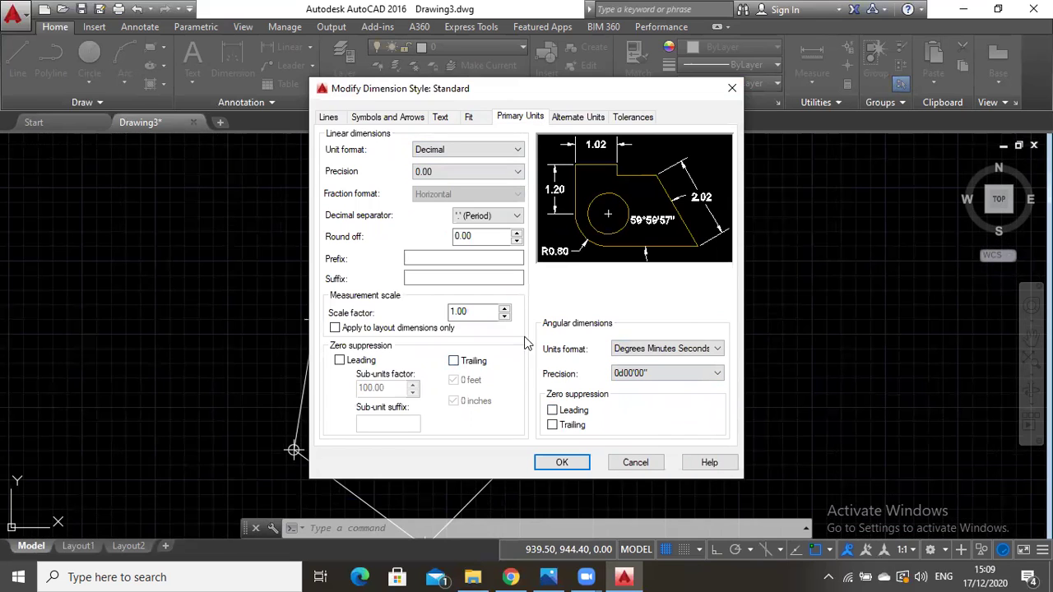
click(496, 215)
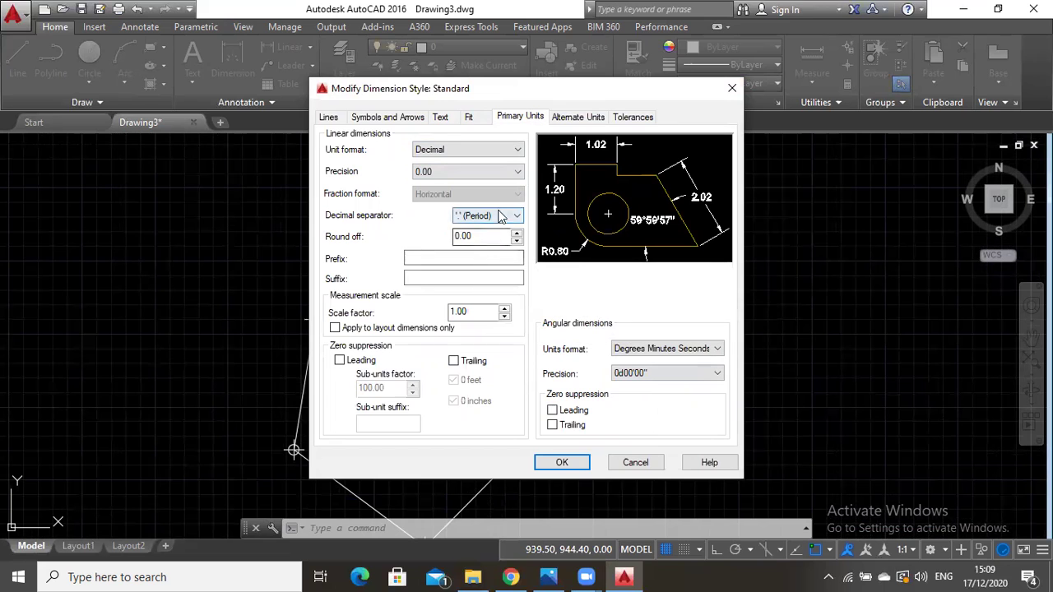
Set the Standard dimension style's text height to 2, apply the changes and close the style manager.
click(466, 120)
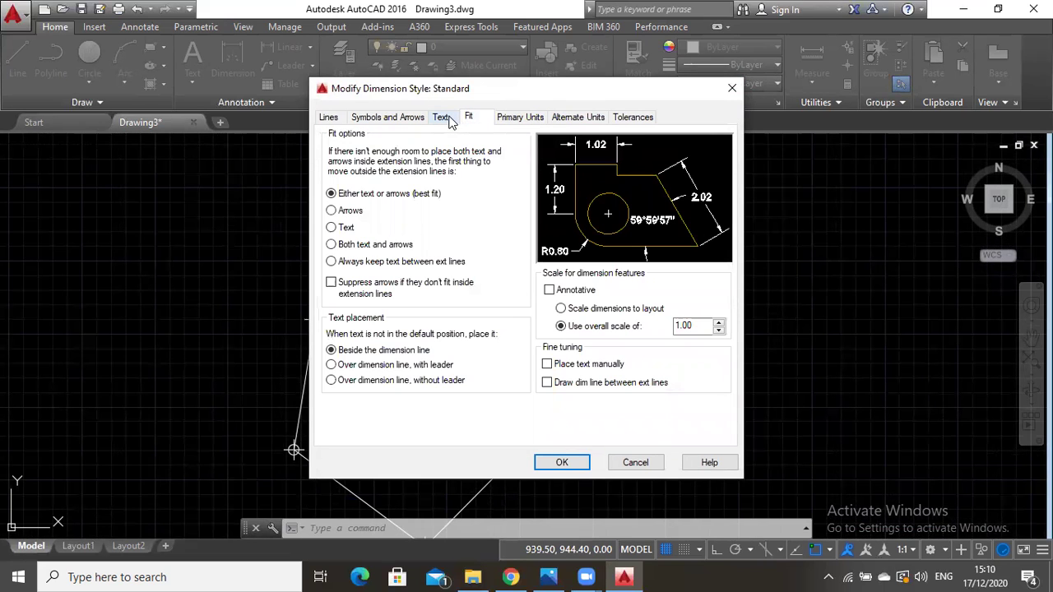
click(443, 120)
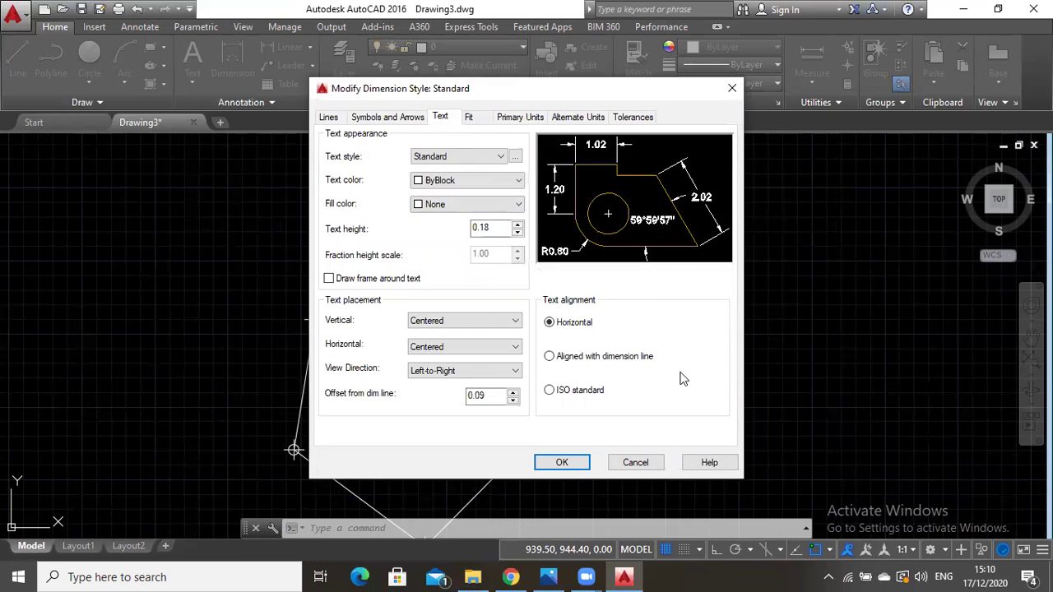
double_click(479, 228)
text(2)
click(563, 463)
click(618, 404)
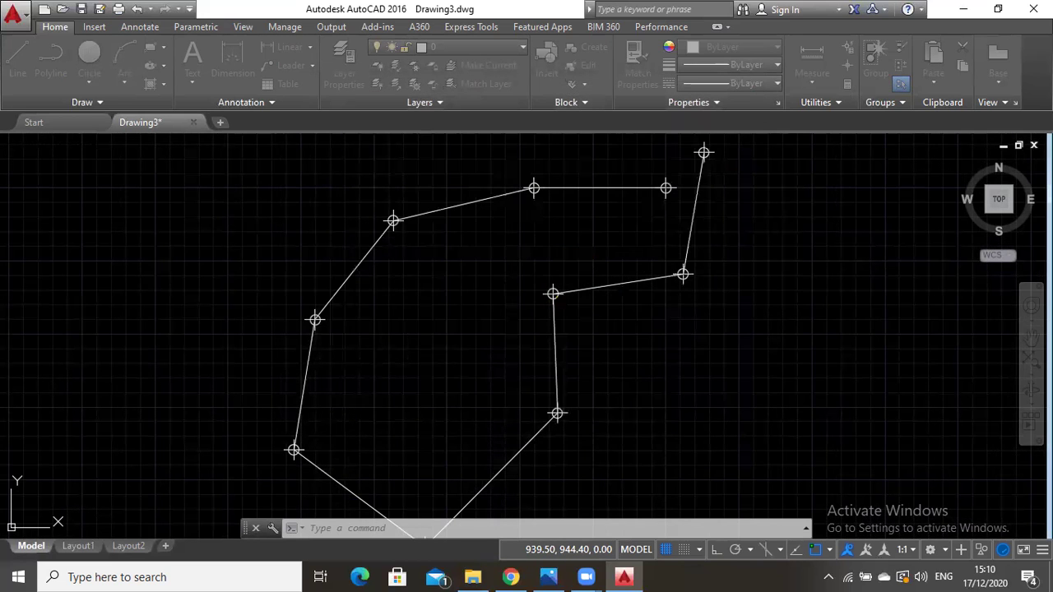
Dimension the length of the traverse's horizontal upper leg between its two stations, placing the dimension line above the leg.
click(242, 65)
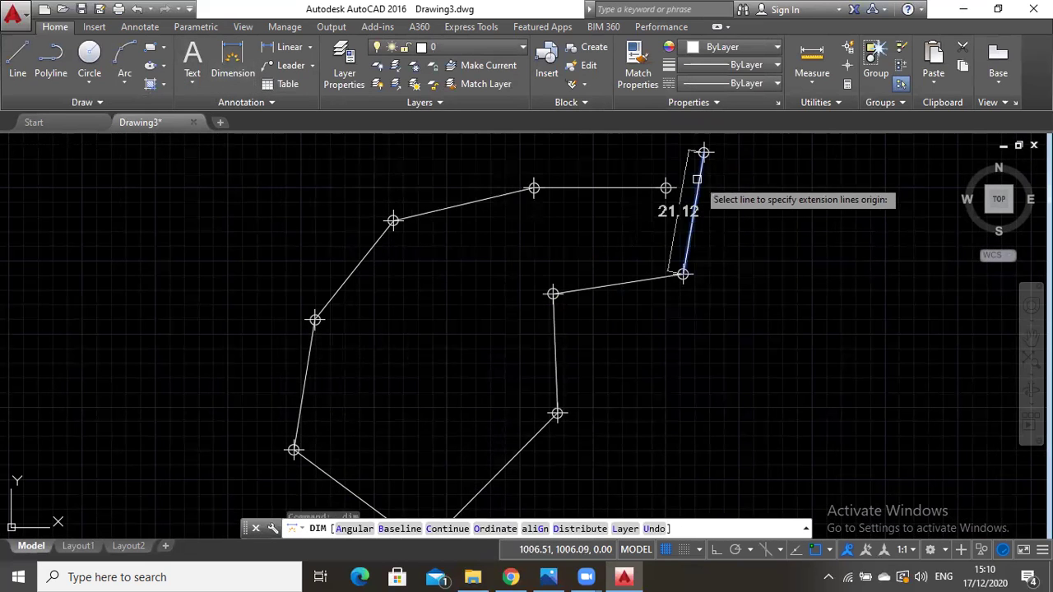
scroll(682, 189, up, 2)
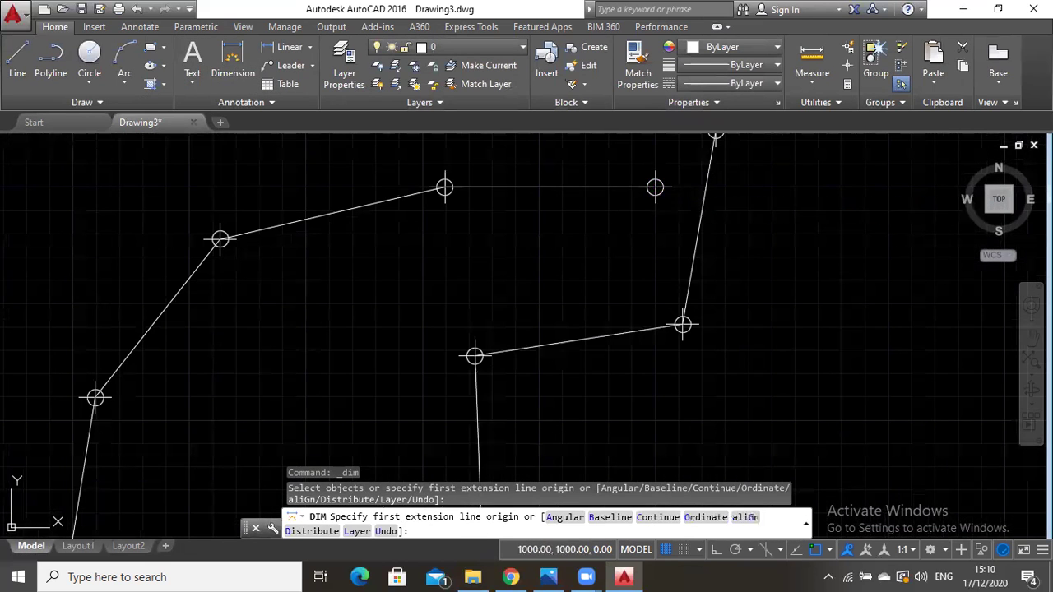
click(654, 187)
click(444, 188)
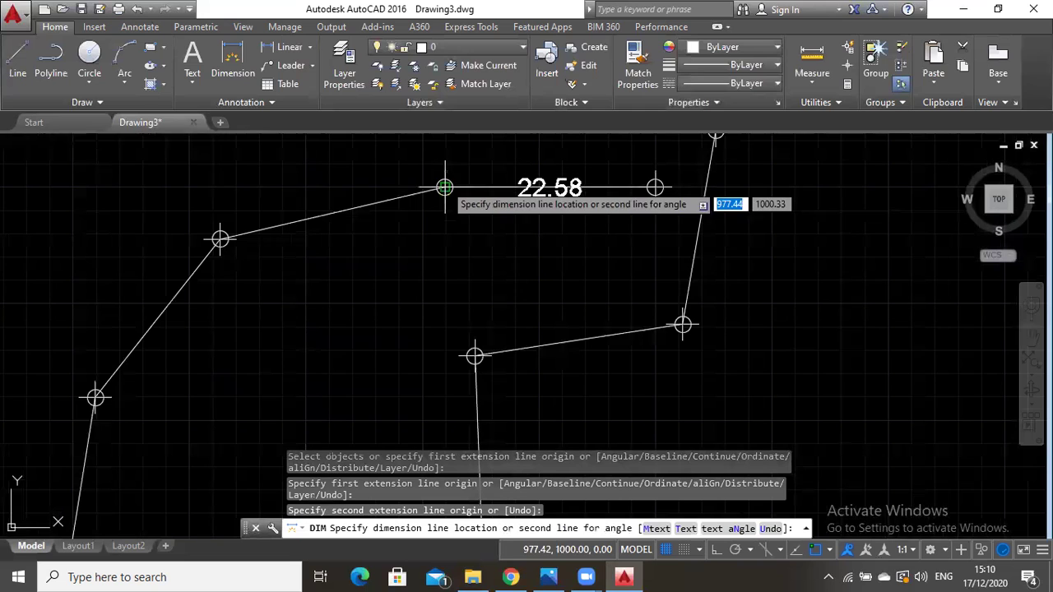
click(475, 157)
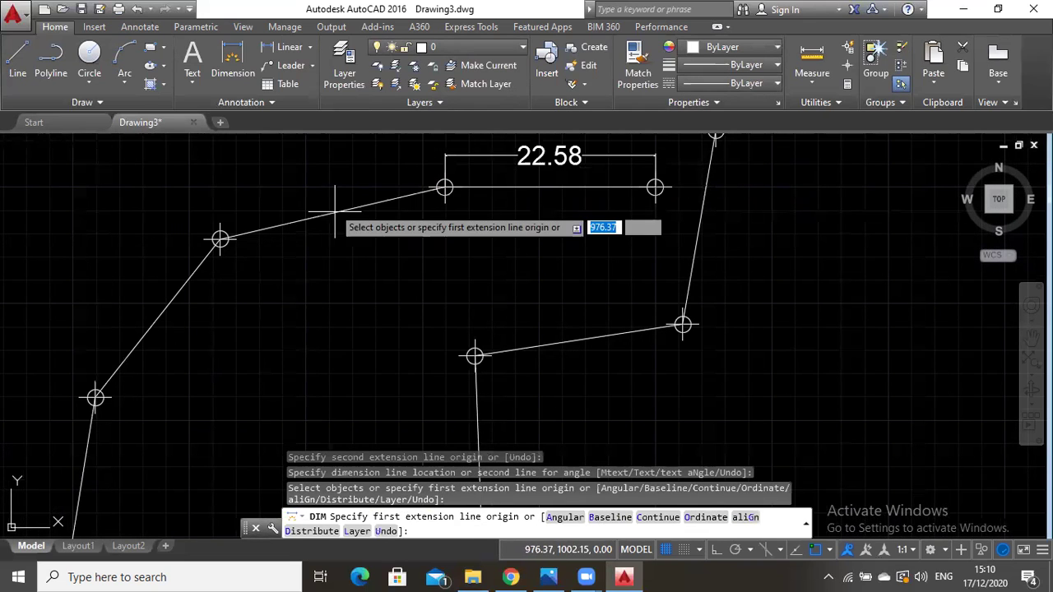
Add an aligned dimension to the gently sloping leg west of the horizontal leg, placing it on the outer side of the traverse.
click(232, 64)
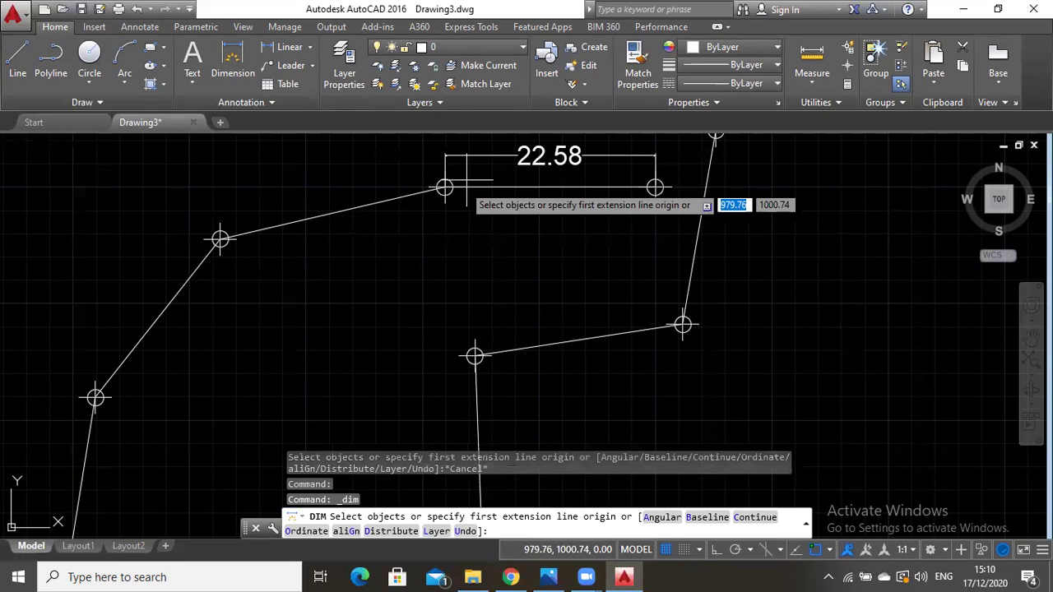
click(444, 187)
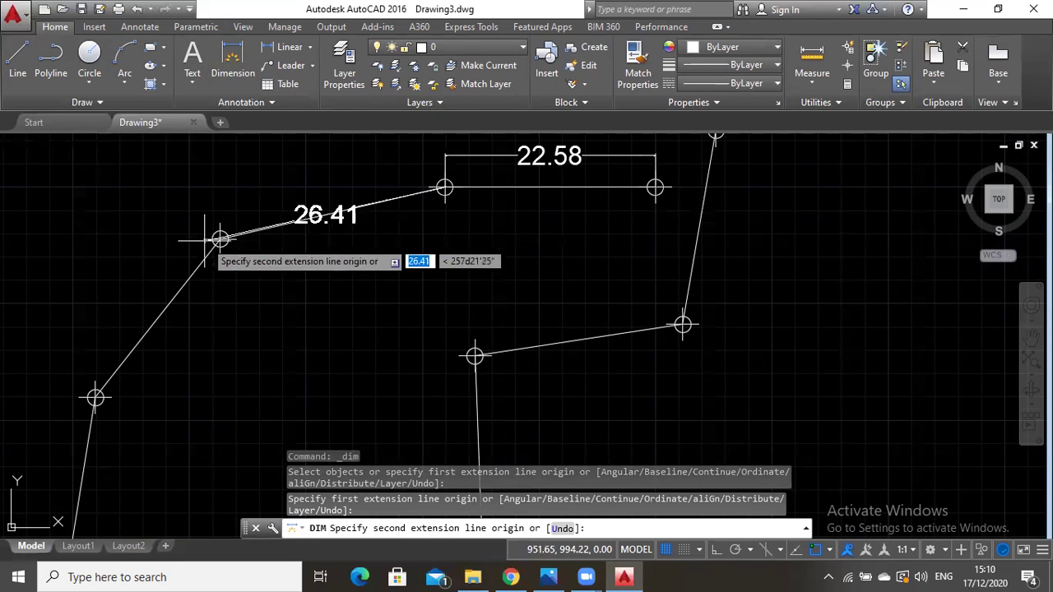
click(220, 238)
click(217, 216)
Add an aligned dimension to the steep northwest leg between the next two stations, placing it outside the traverse.
click(233, 66)
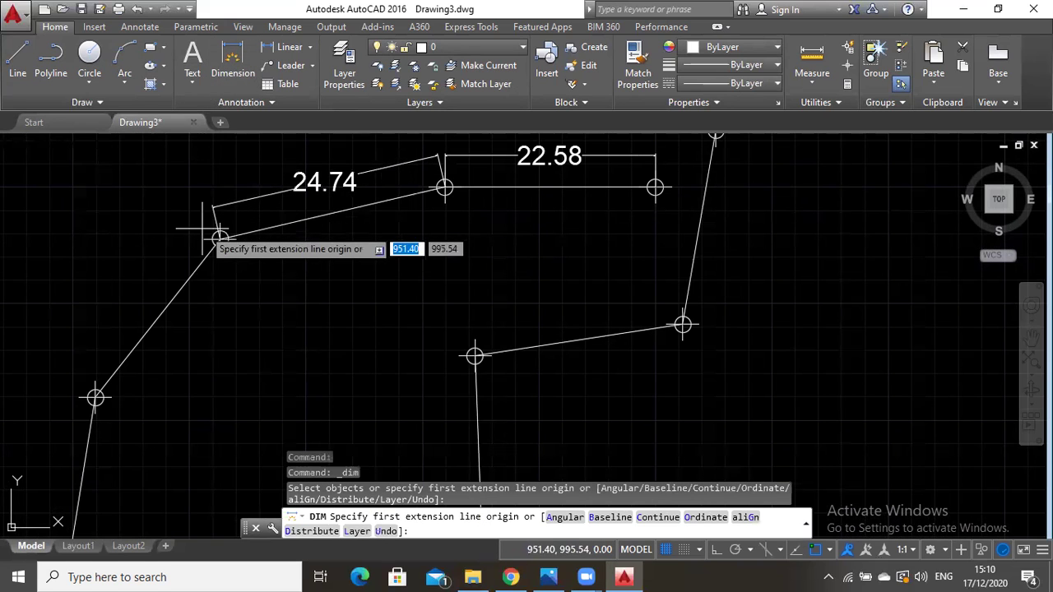
click(220, 238)
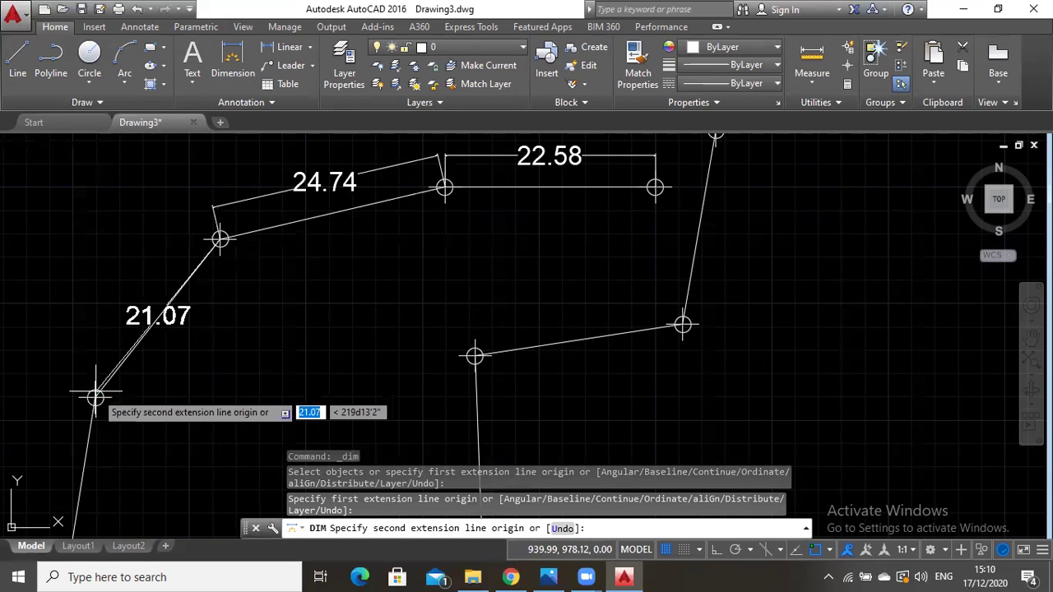
click(96, 398)
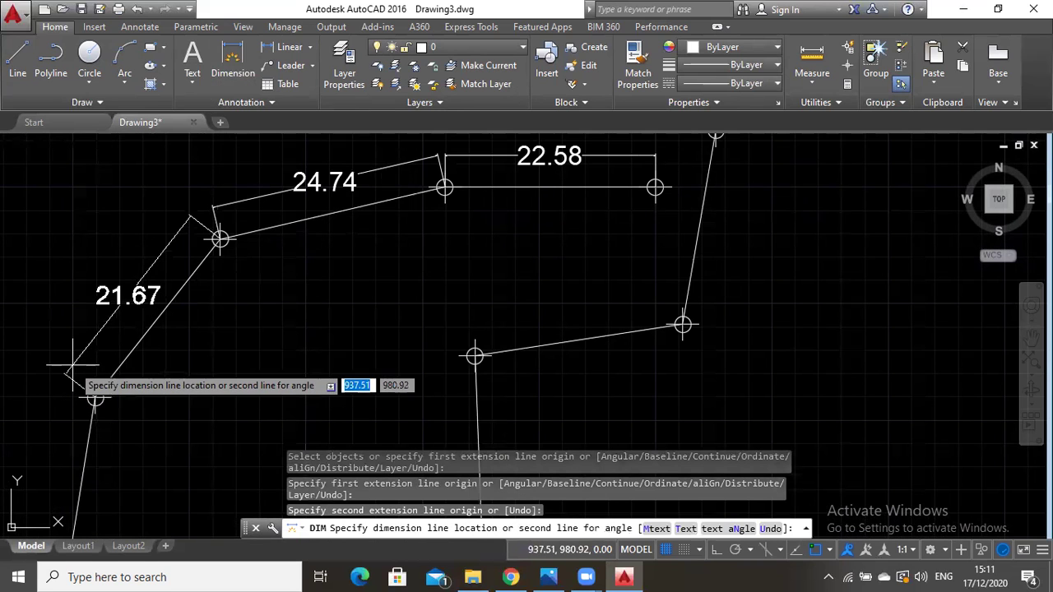
click(72, 366)
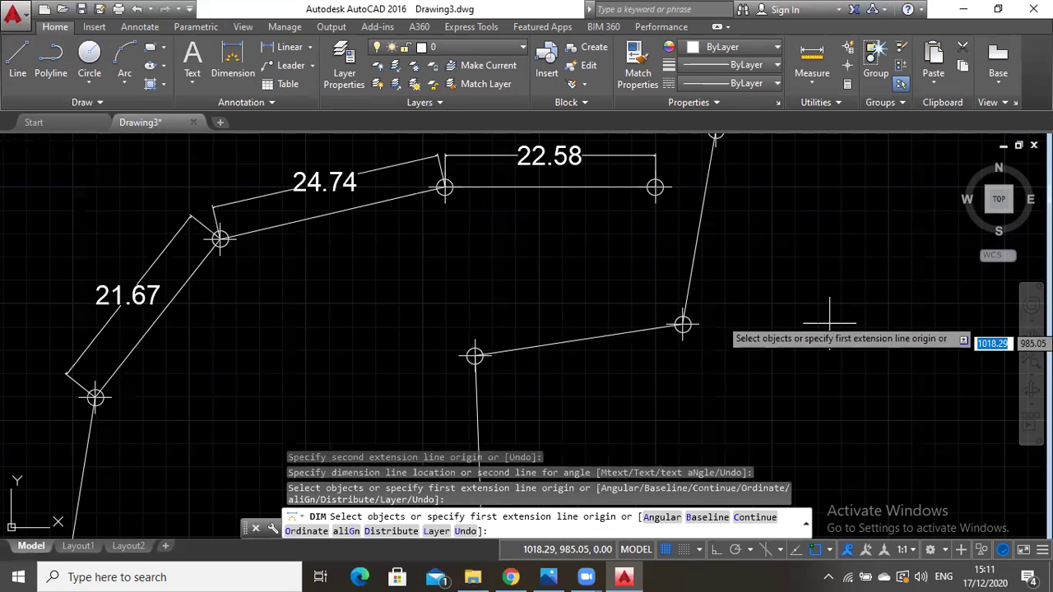
click(1031, 336)
drag(442, 294, 578, 299)
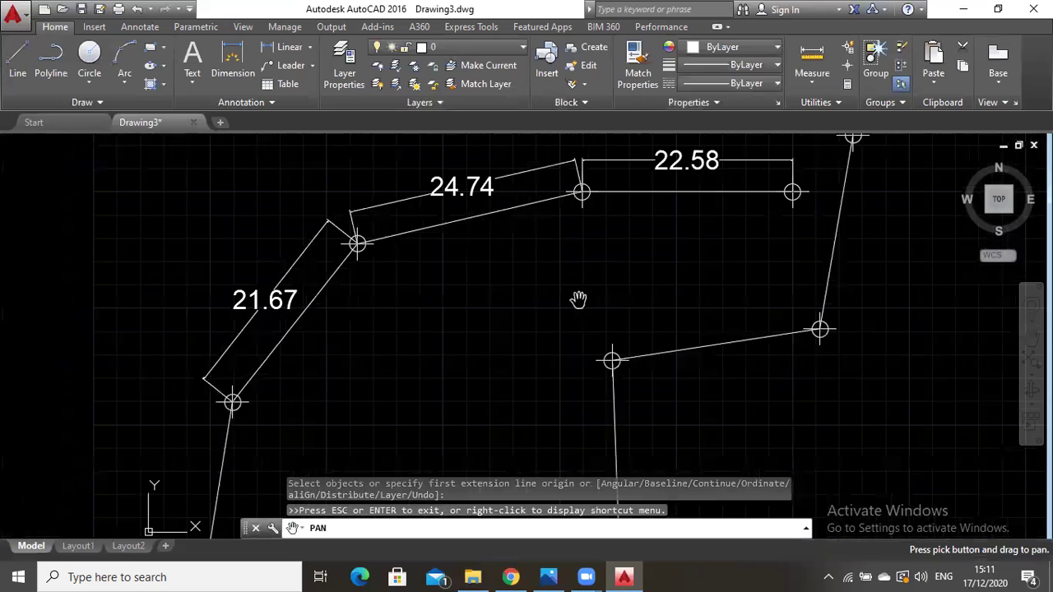
drag(491, 183, 490, 215)
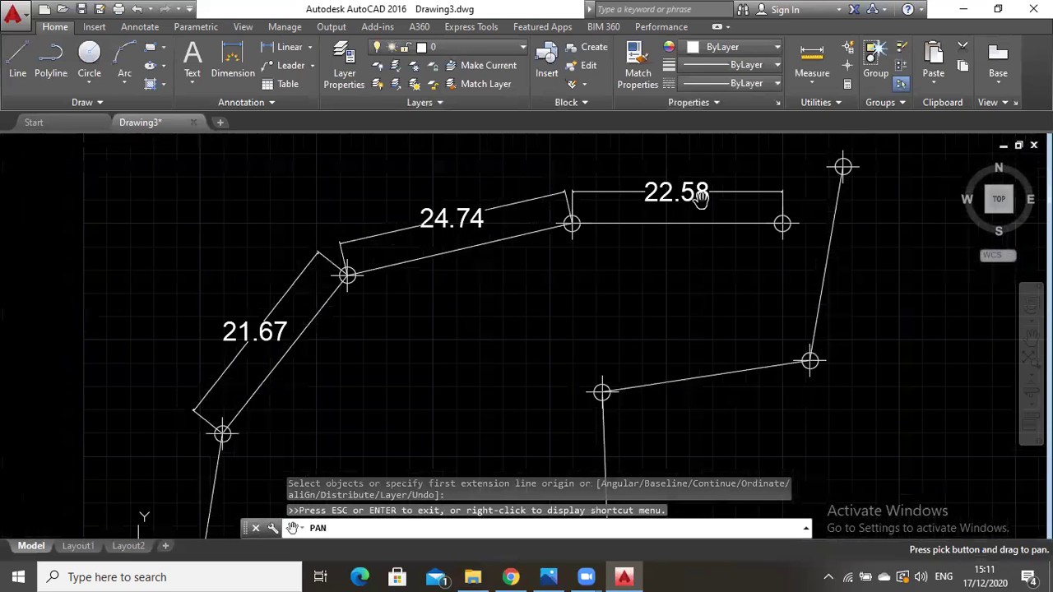
Set the text height of the Standard dimension style to 1.00.
drag(683, 203, 680, 203)
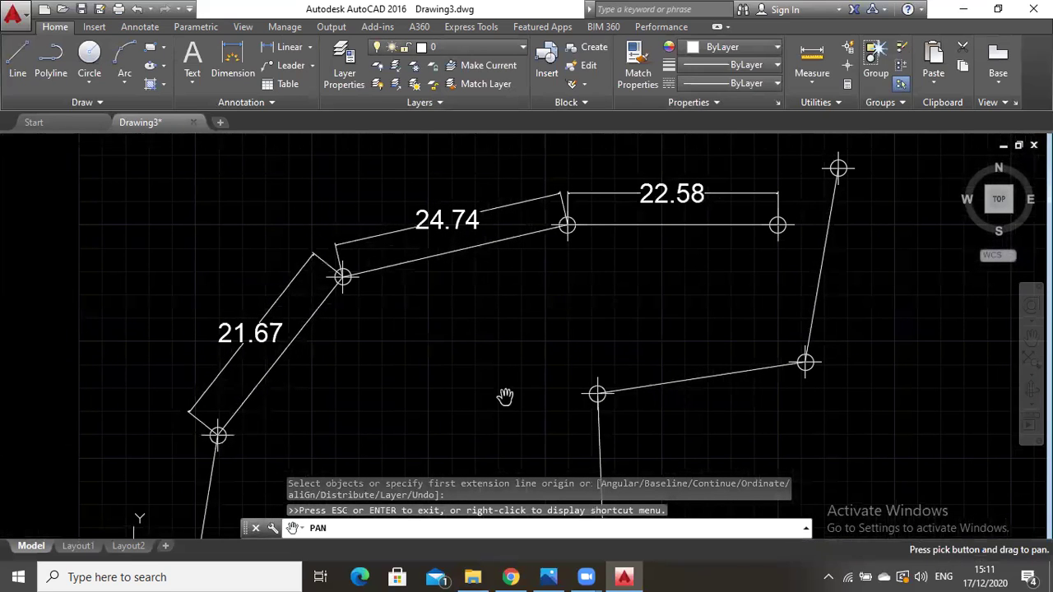
key(Escape)
key(Escape)
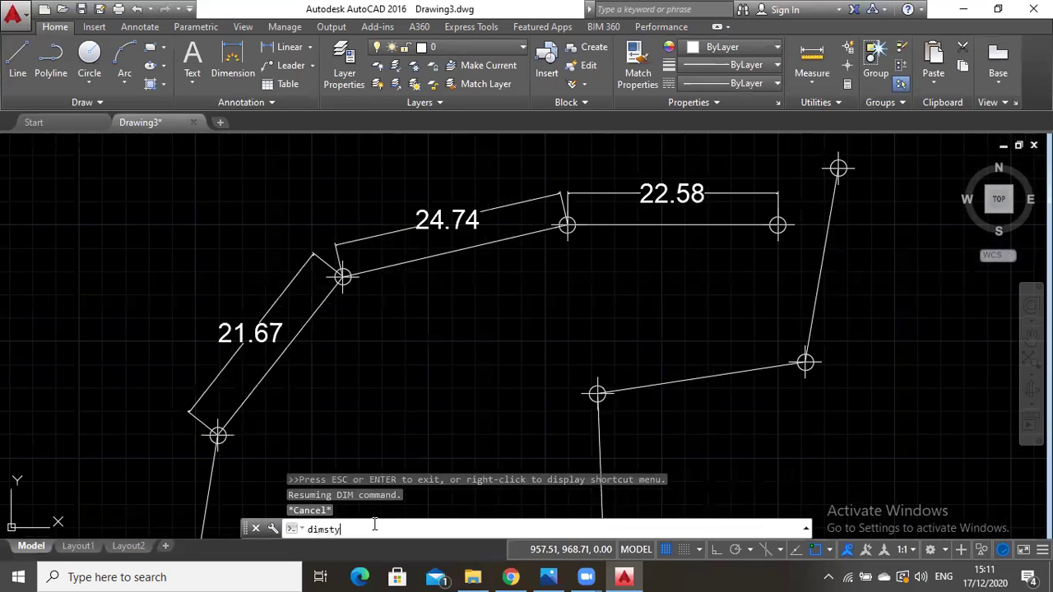
key(Return)
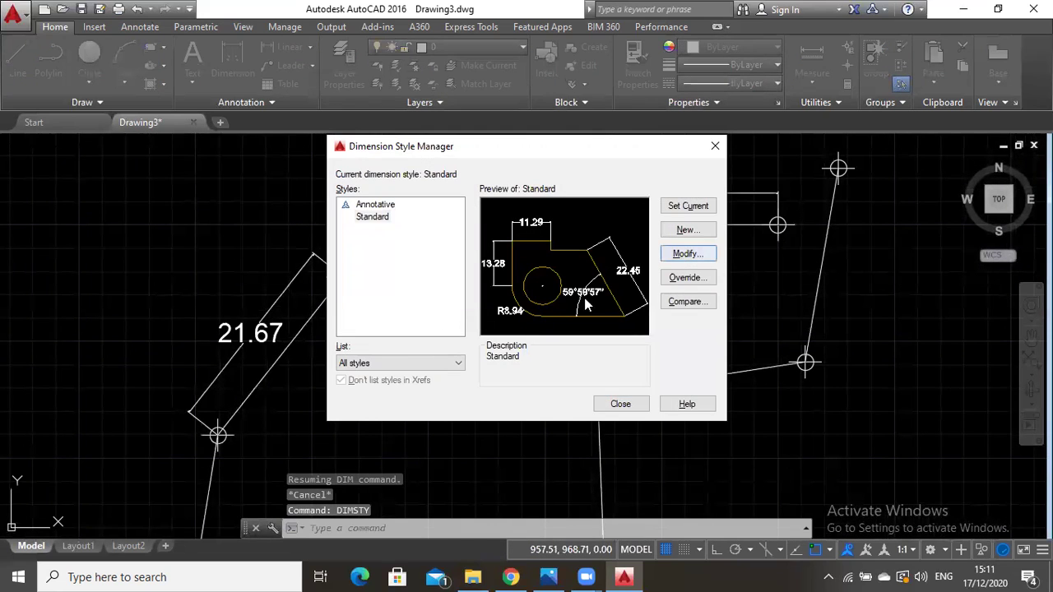
click(680, 255)
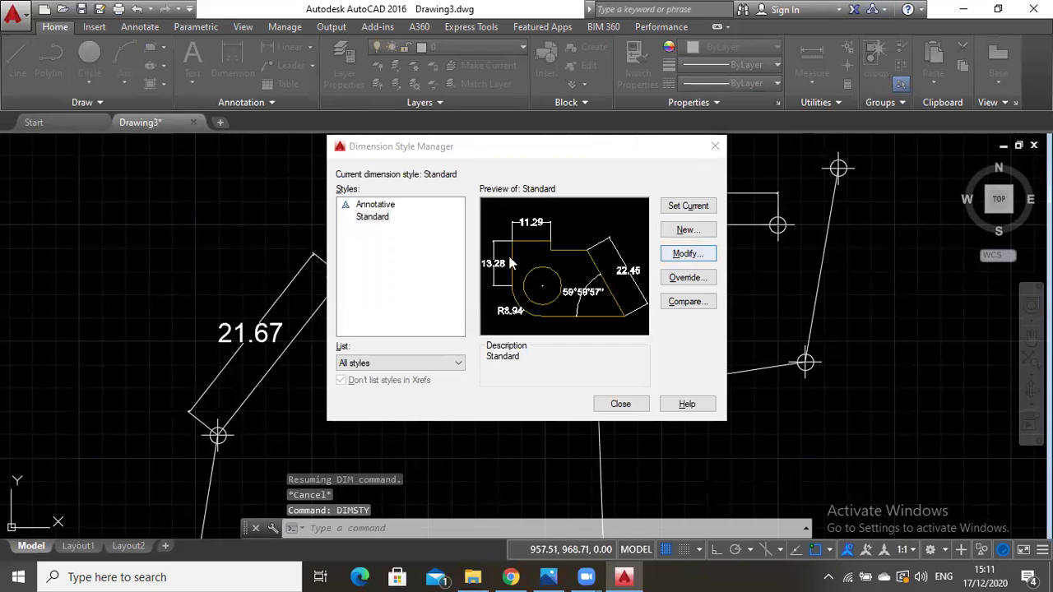
double_click(474, 228)
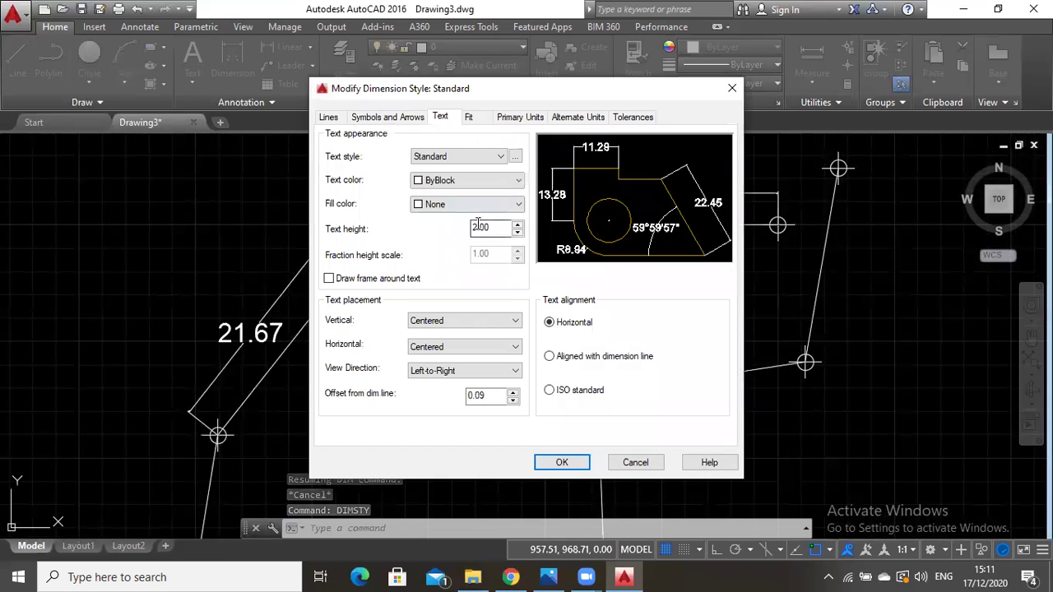
text(1)
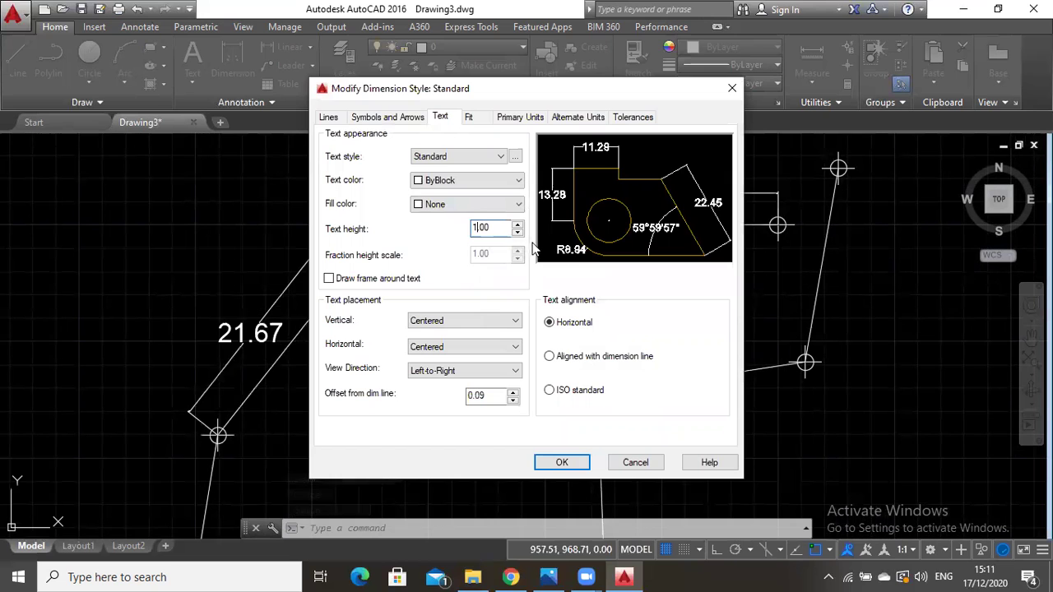
click(562, 462)
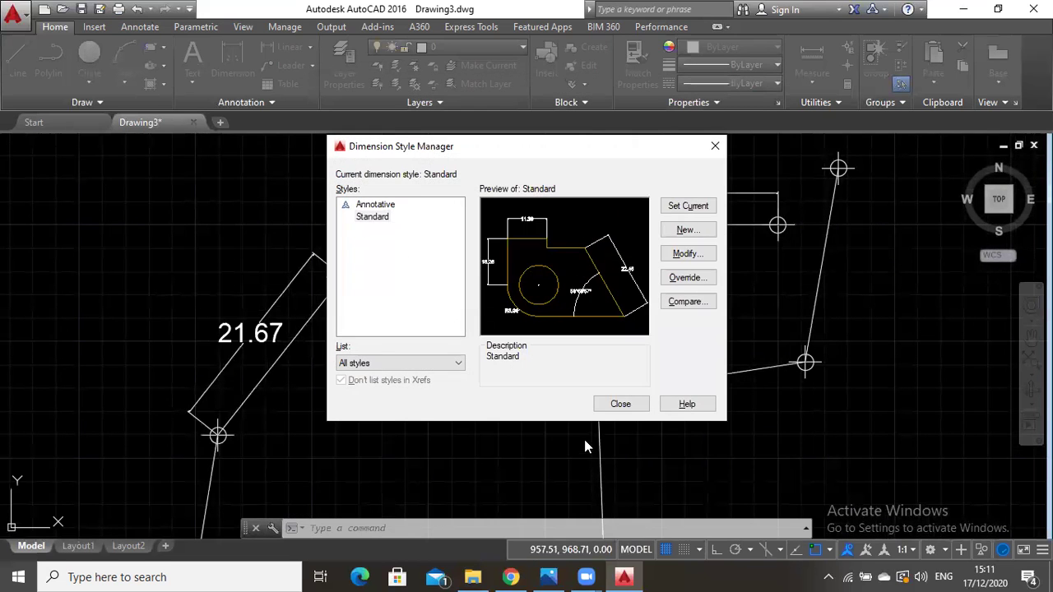
click(619, 403)
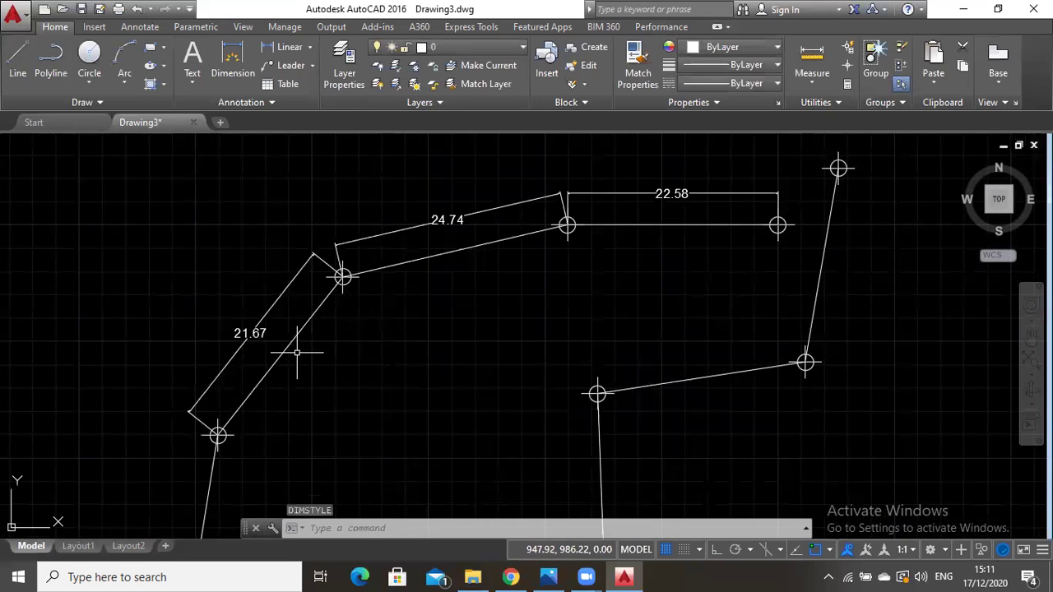
Dimension the steep left traverse leg just below the leg marked 21.67, placing the dimension line outside the figure.
click(1031, 334)
drag(492, 346, 617, 239)
mouse_move(557, 299)
mouse_down()
mouse_move(548, 219)
mouse_move(503, 236)
mouse_move(476, 222)
mouse_up()
key(Escape)
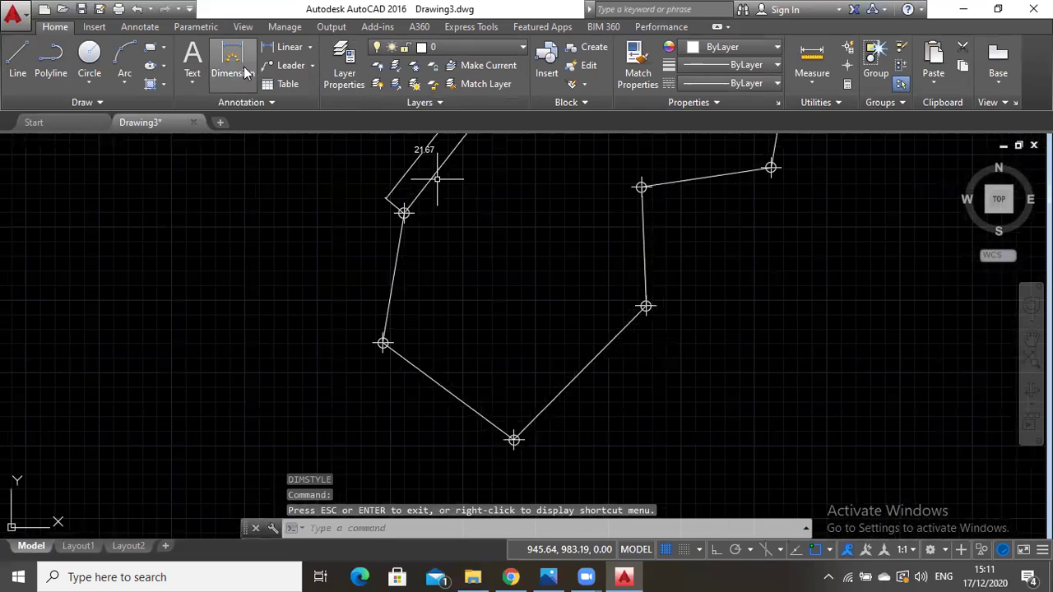
click(403, 213)
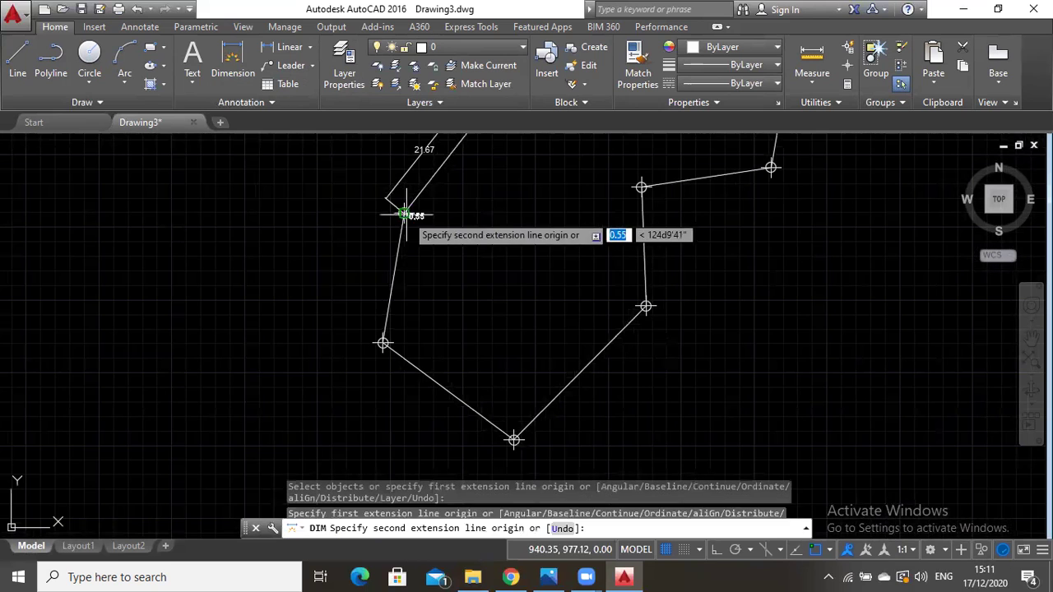
click(383, 343)
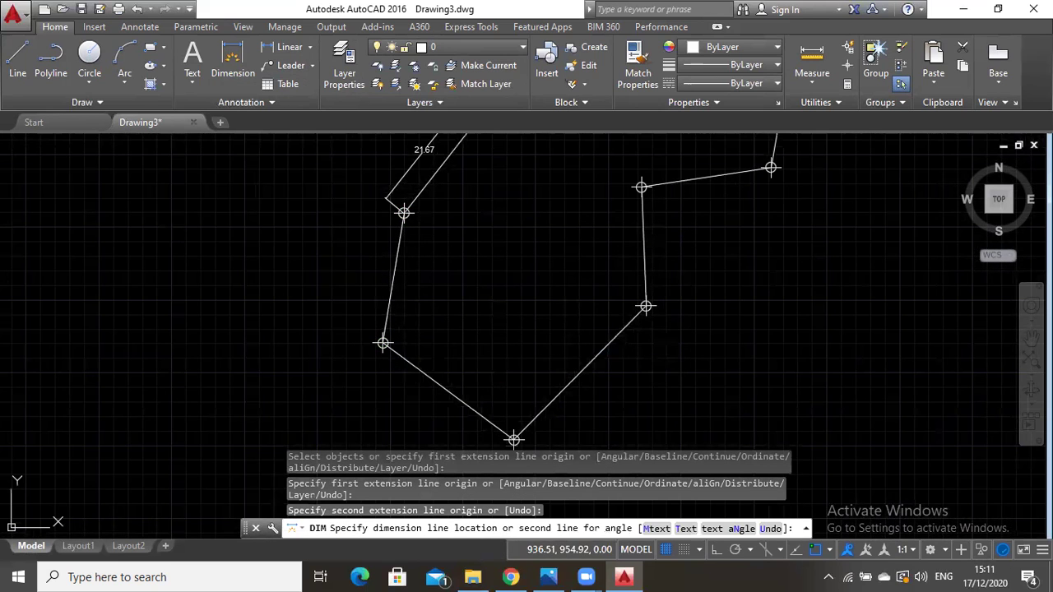
click(359, 335)
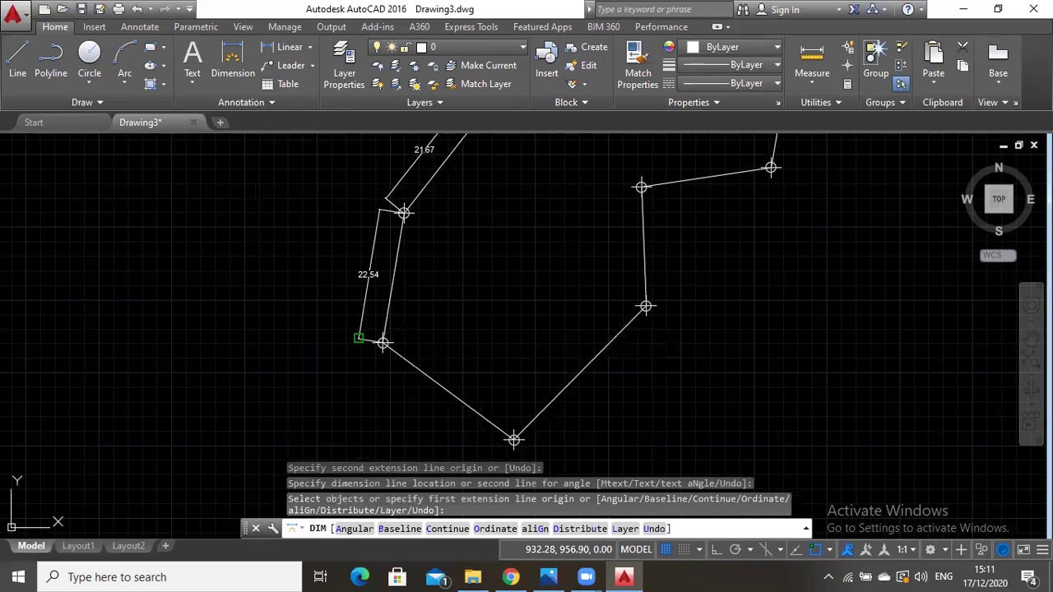
Dimension the two traverse legs that meet at the lowest station, placing both dimension lines outside the figure.
click(233, 62)
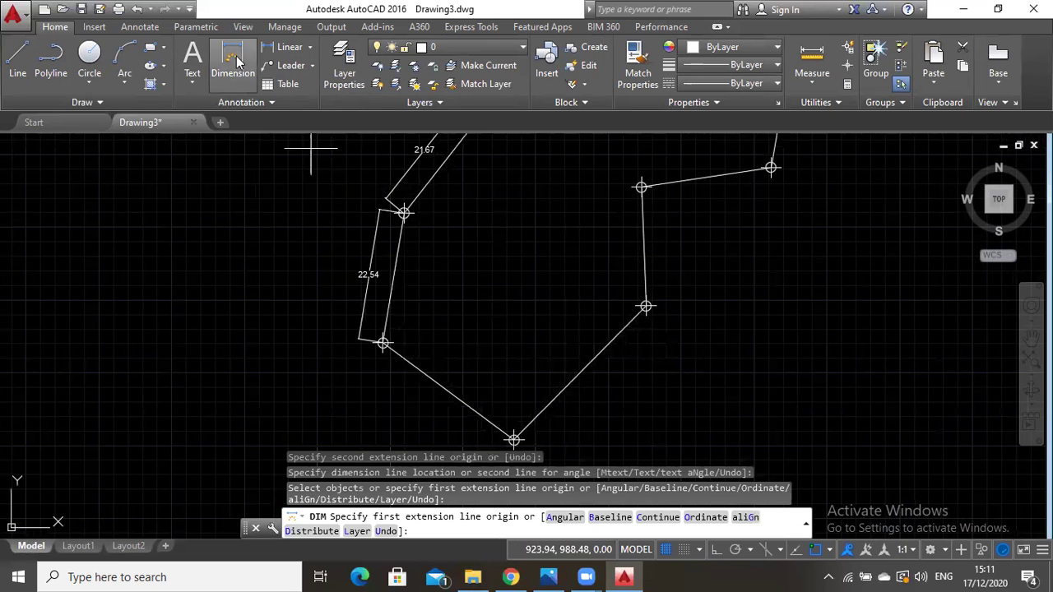
click(383, 343)
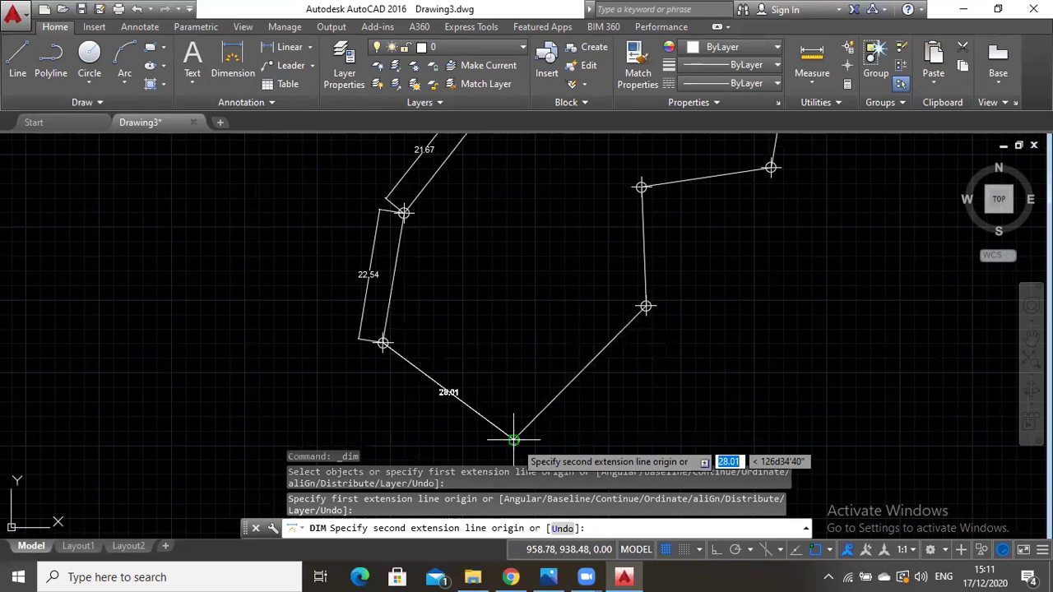
click(513, 440)
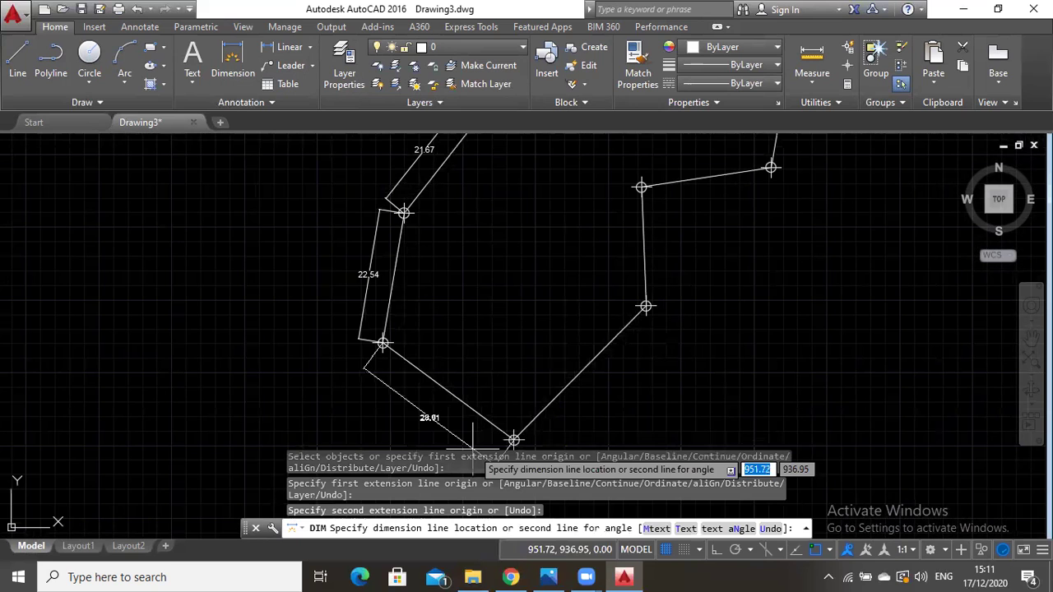
click(466, 437)
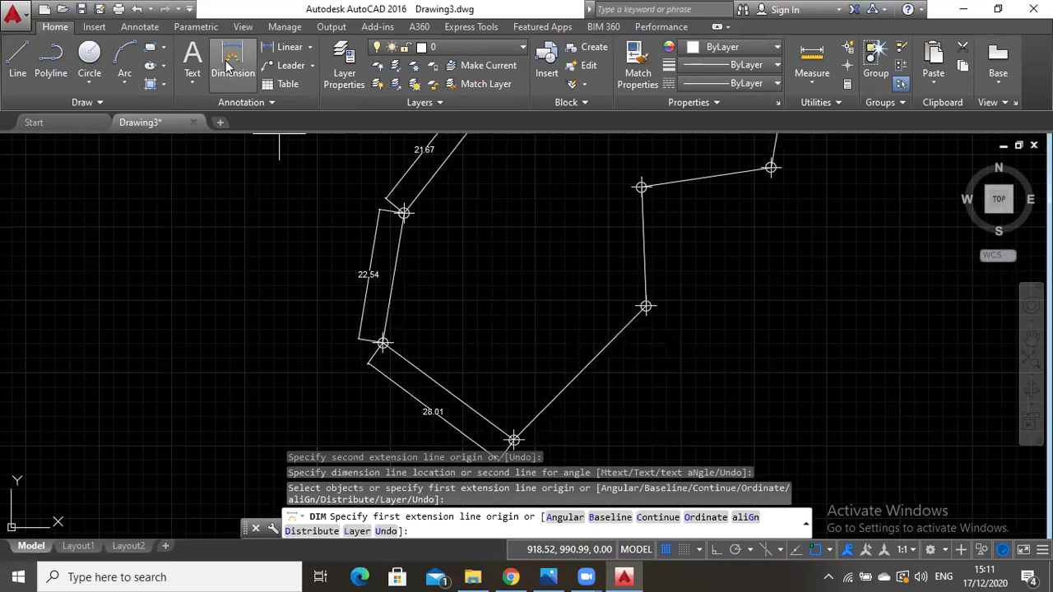
click(233, 62)
click(513, 439)
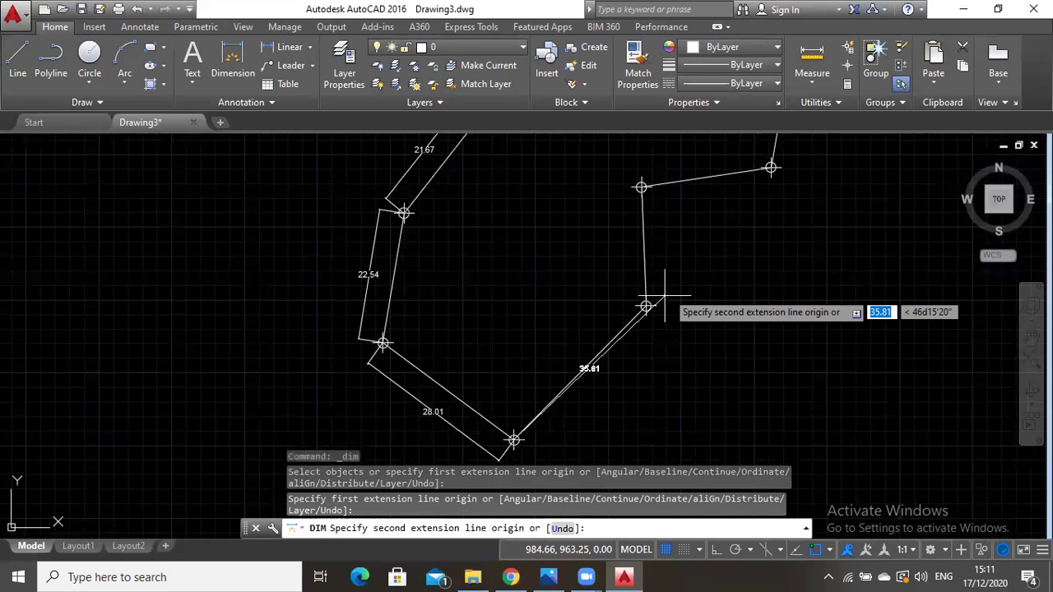
click(645, 306)
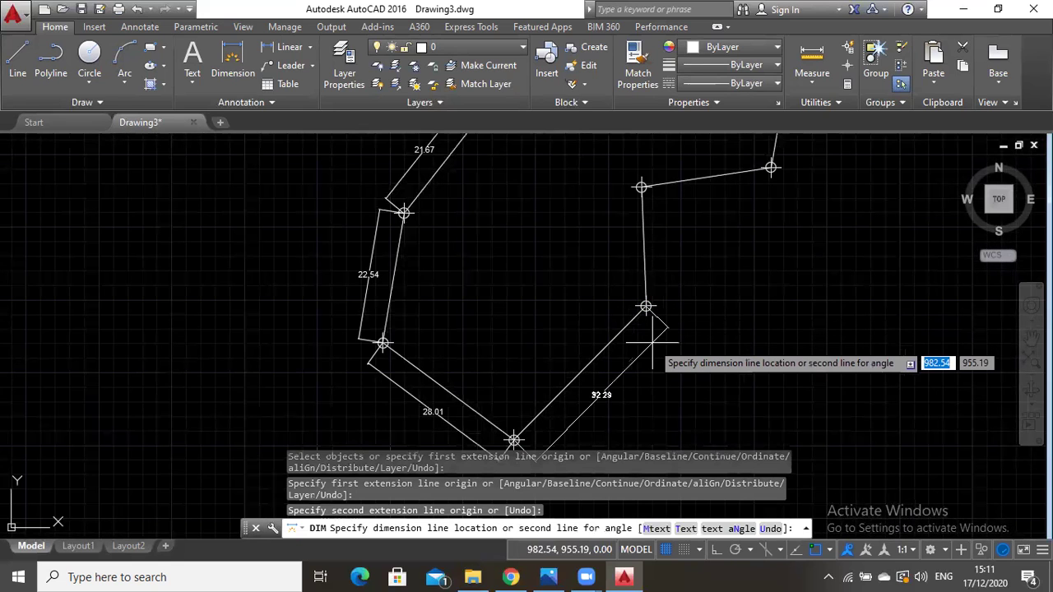
click(652, 337)
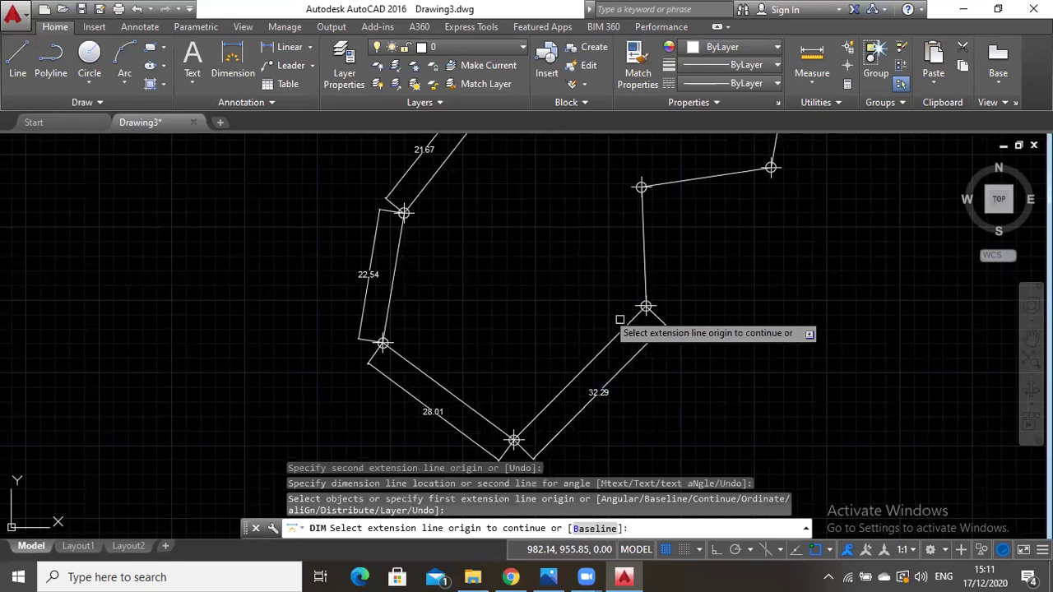
Dimension the near-vertical right leg on its right side and the adjoining gently sloping leg on its lower side.
click(243, 61)
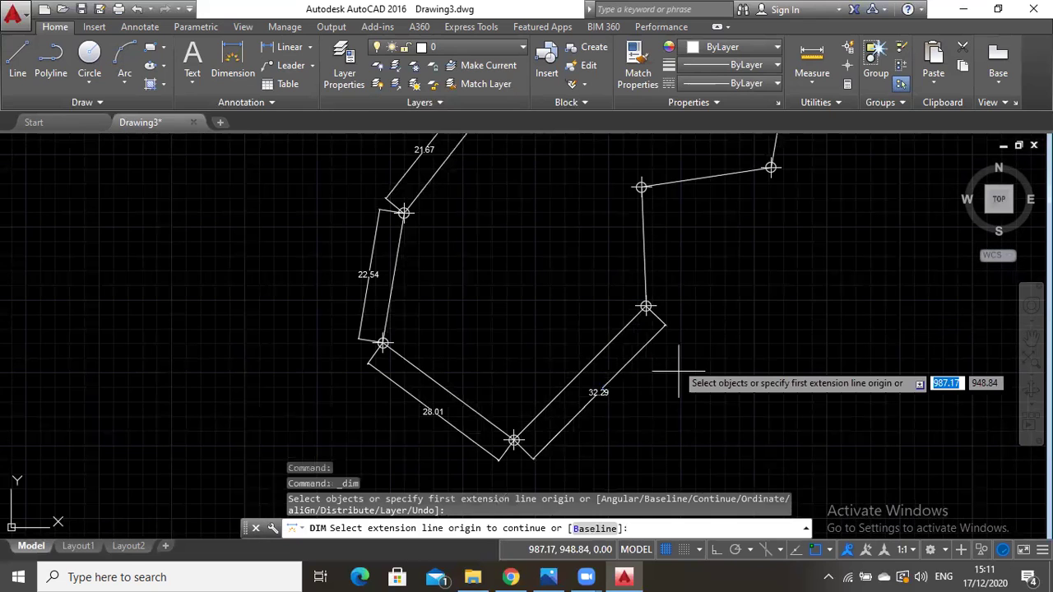
click(646, 306)
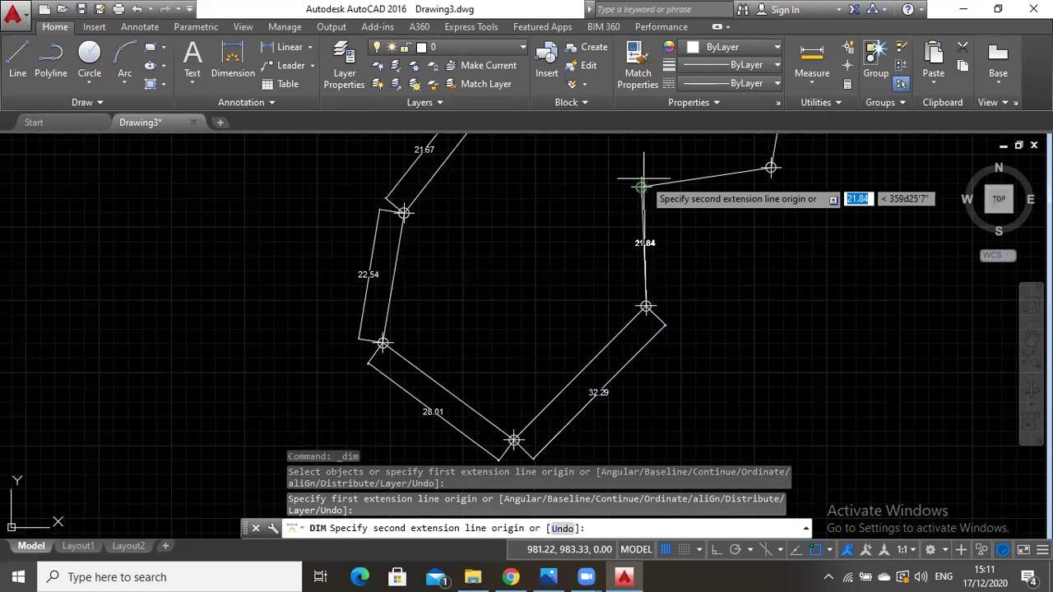
click(641, 188)
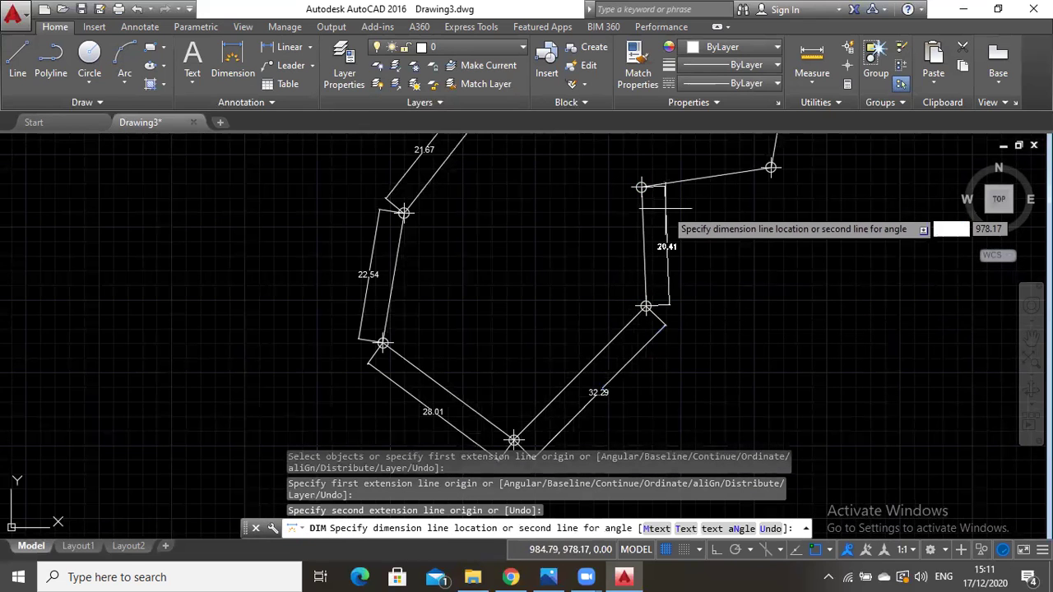
click(668, 216)
click(228, 64)
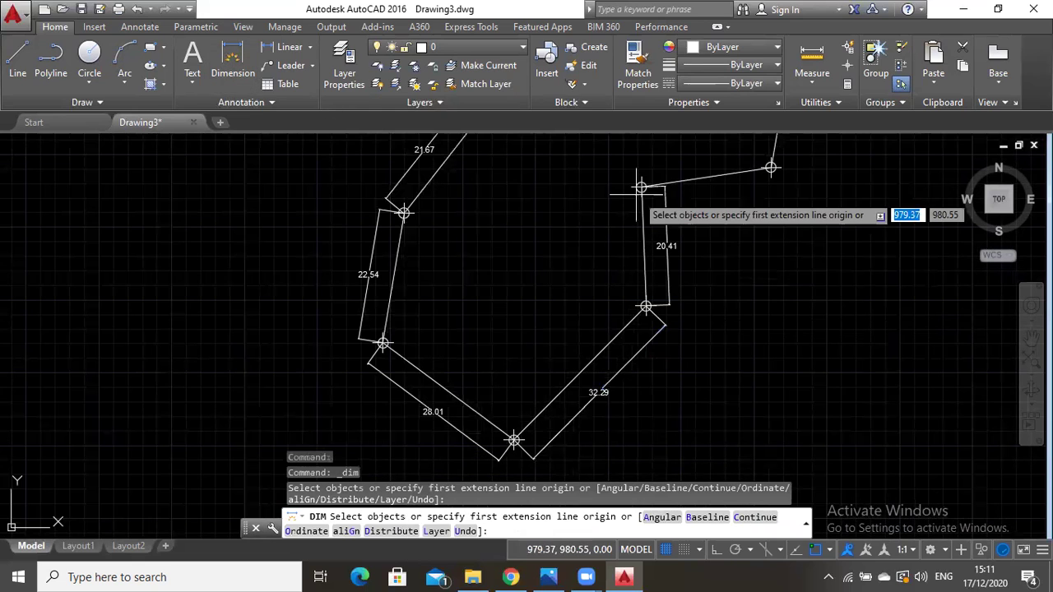
click(641, 189)
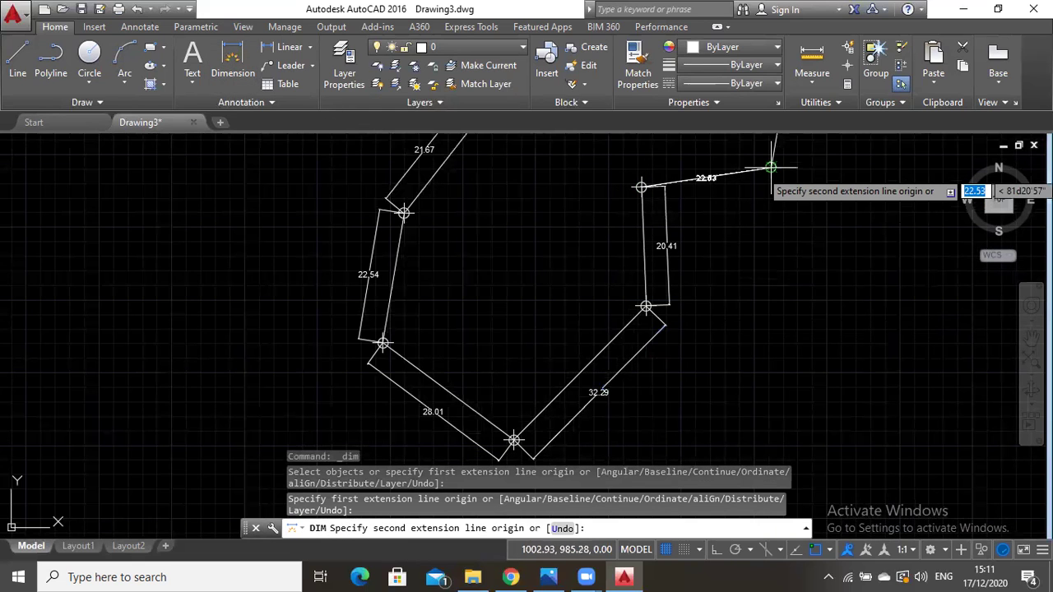
click(770, 168)
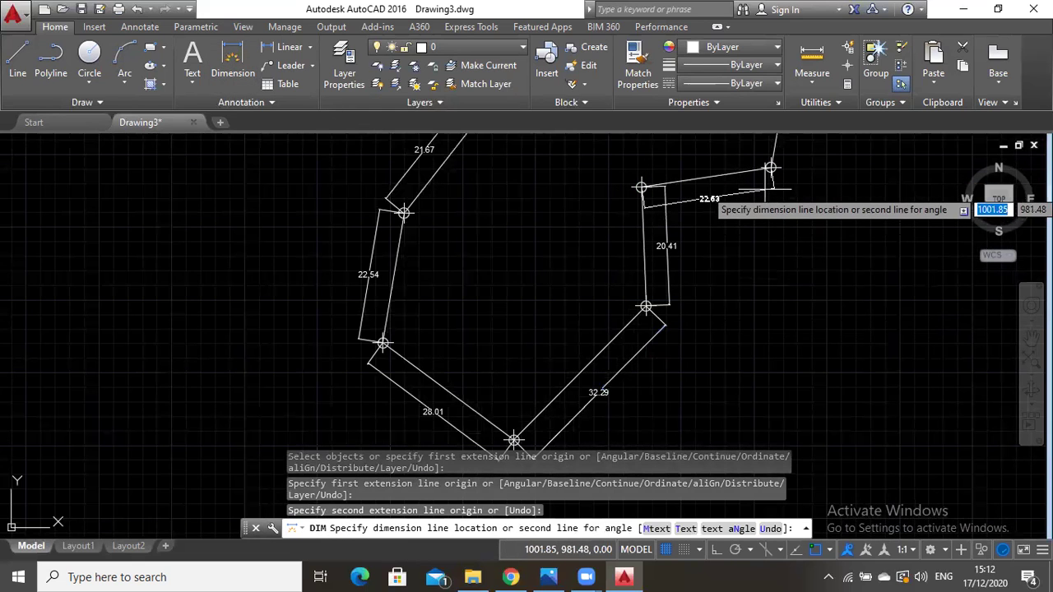
click(773, 192)
Dimension the last steep leg ending at the topmost station, placing the dimension line to its right.
click(1031, 338)
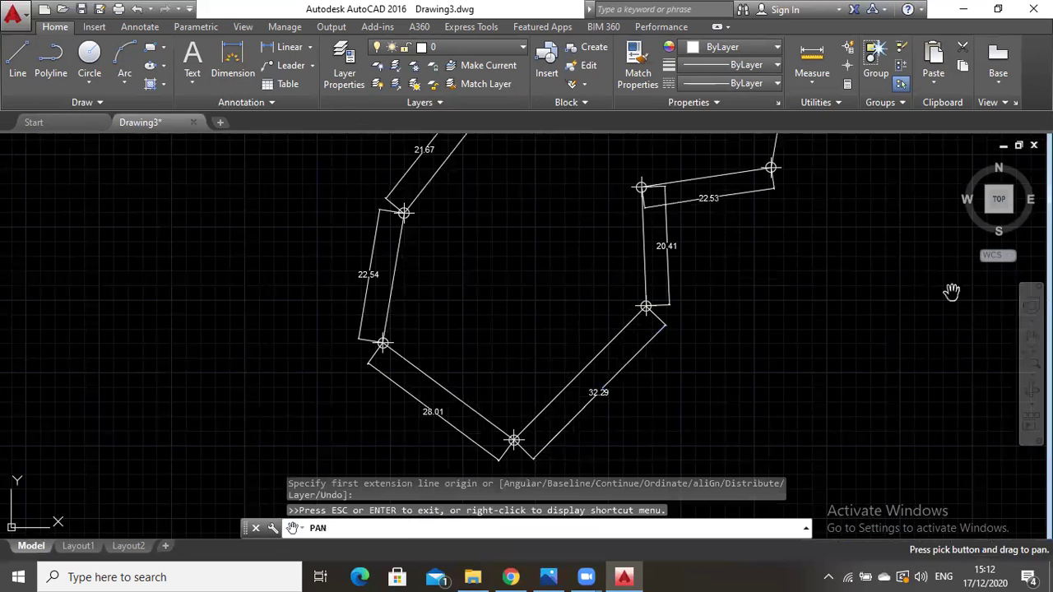
drag(952, 293, 723, 452)
key(Escape)
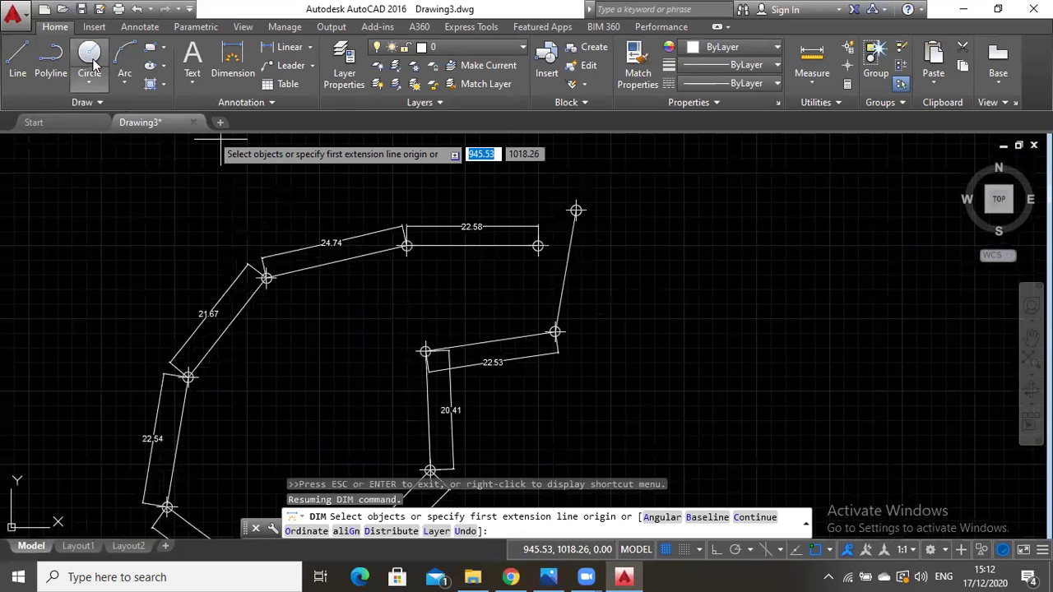
click(234, 62)
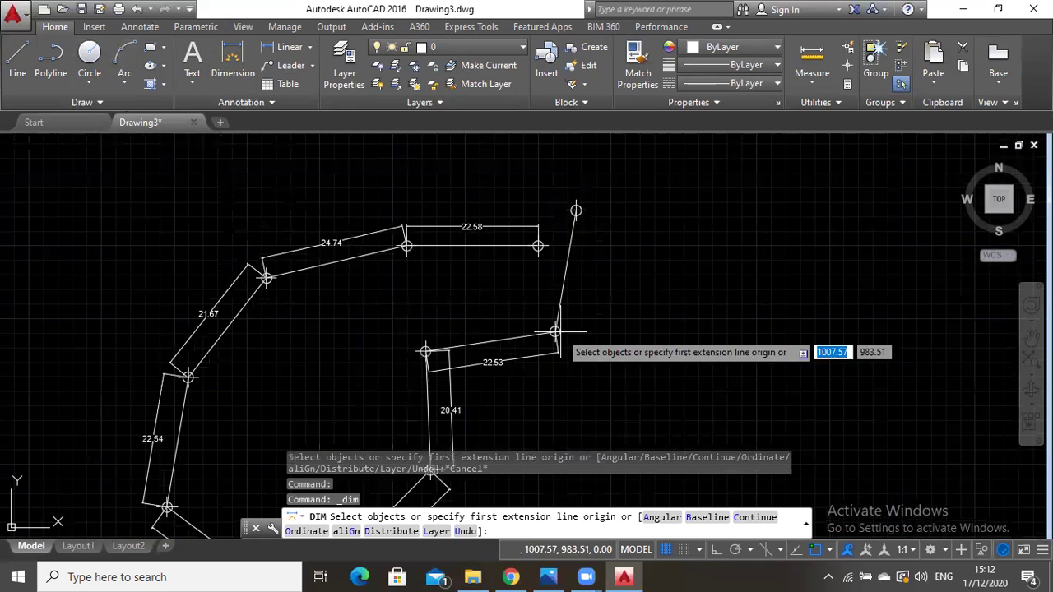
click(555, 332)
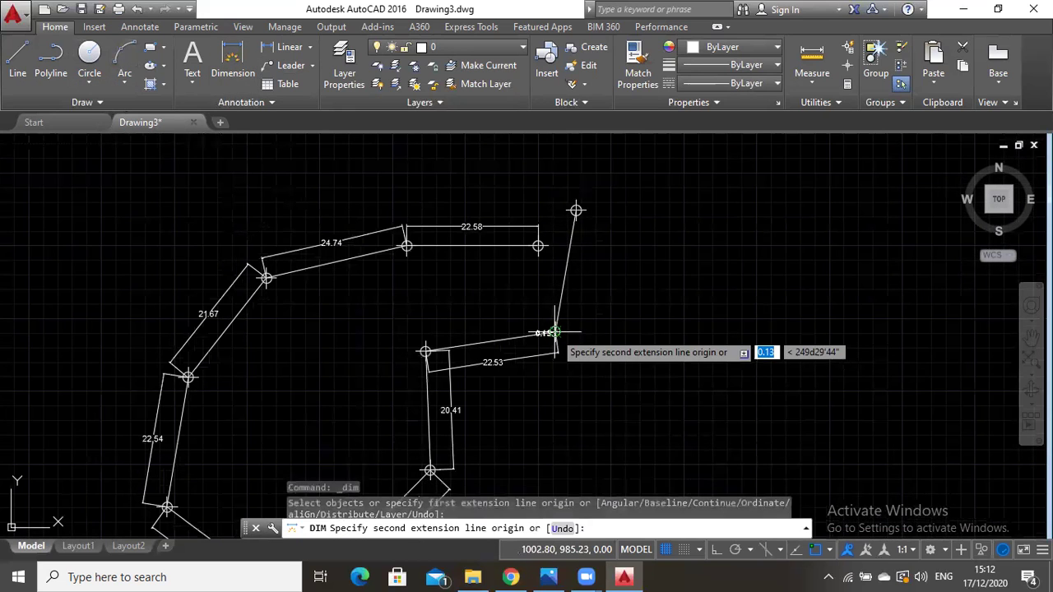
click(576, 210)
click(601, 237)
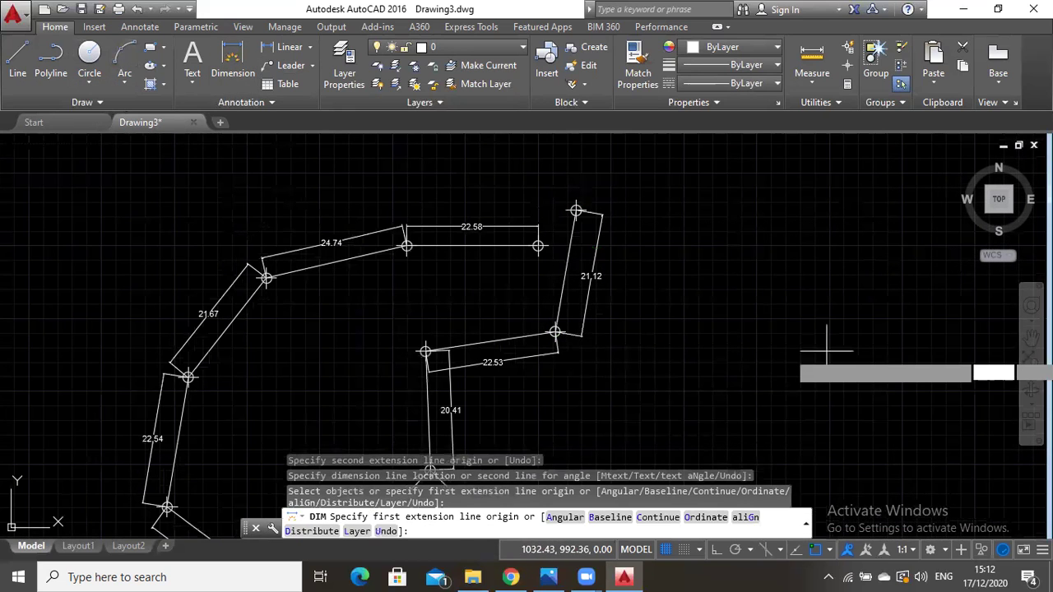
key(Escape)
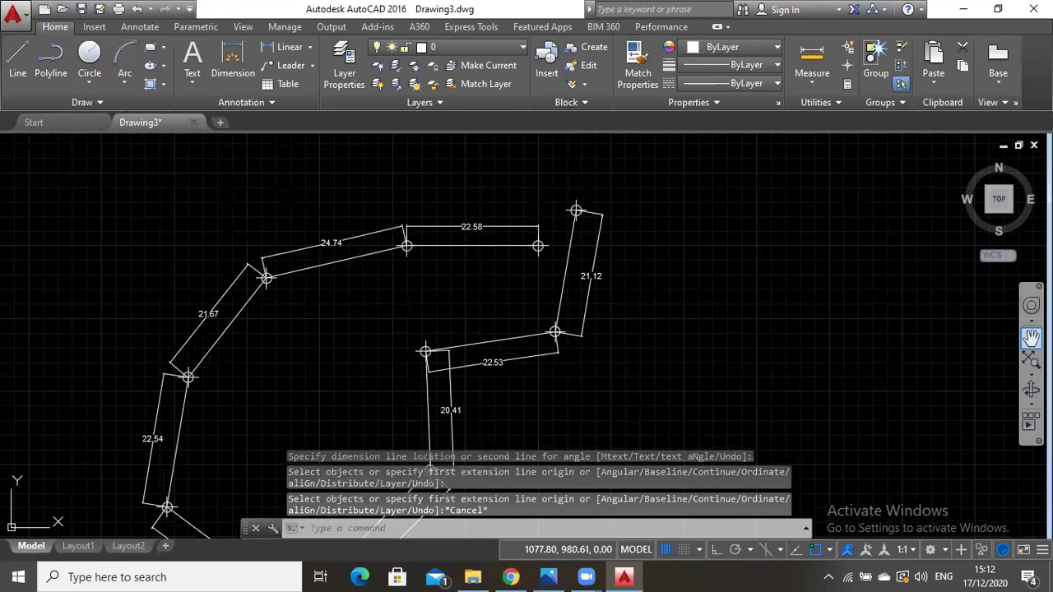
Add an angular dimension between the horizontal 22.58 leg and the 24.74 leg, placing the arc inside the figure below their shared station.
click(1031, 337)
drag(509, 393, 672, 351)
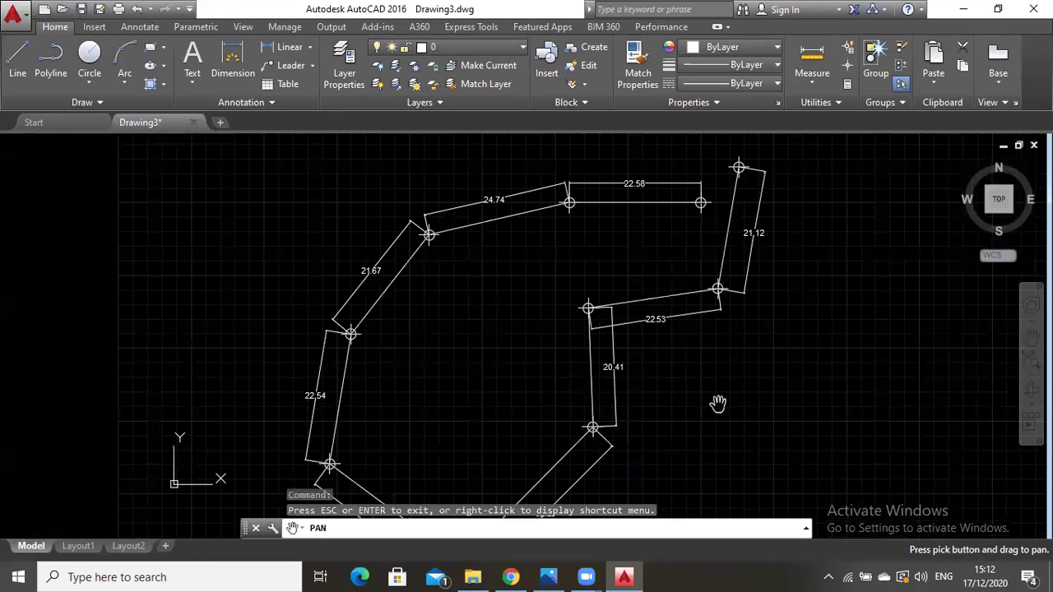
drag(727, 408, 730, 449)
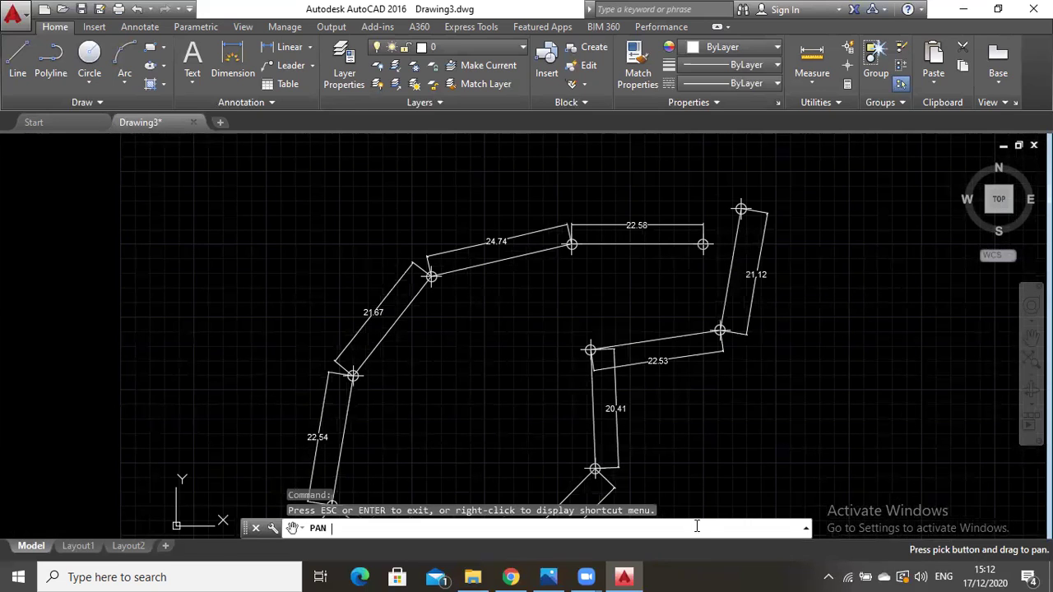
key(Escape)
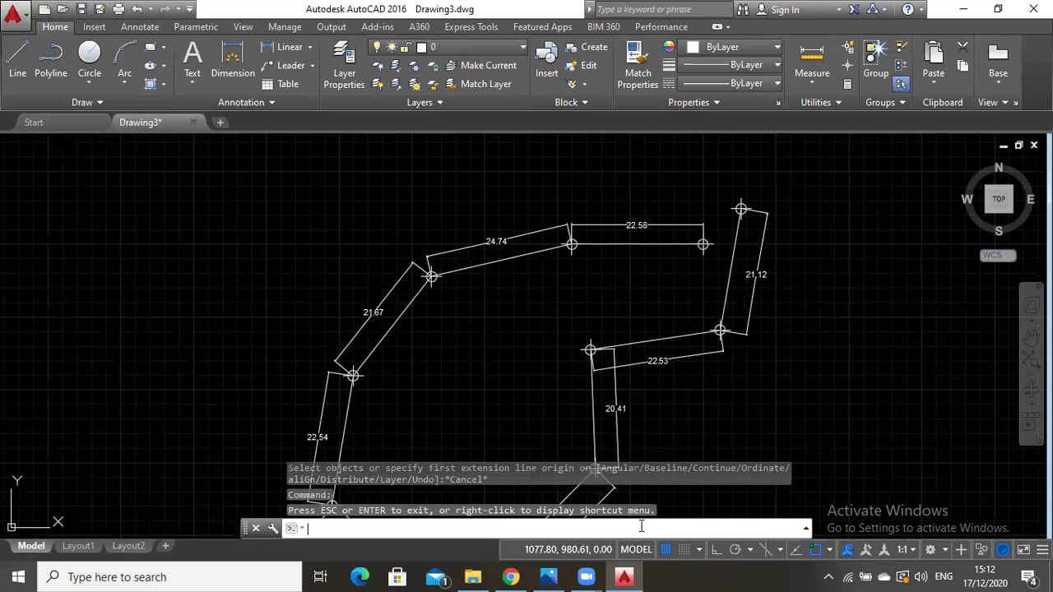
text(dimang)
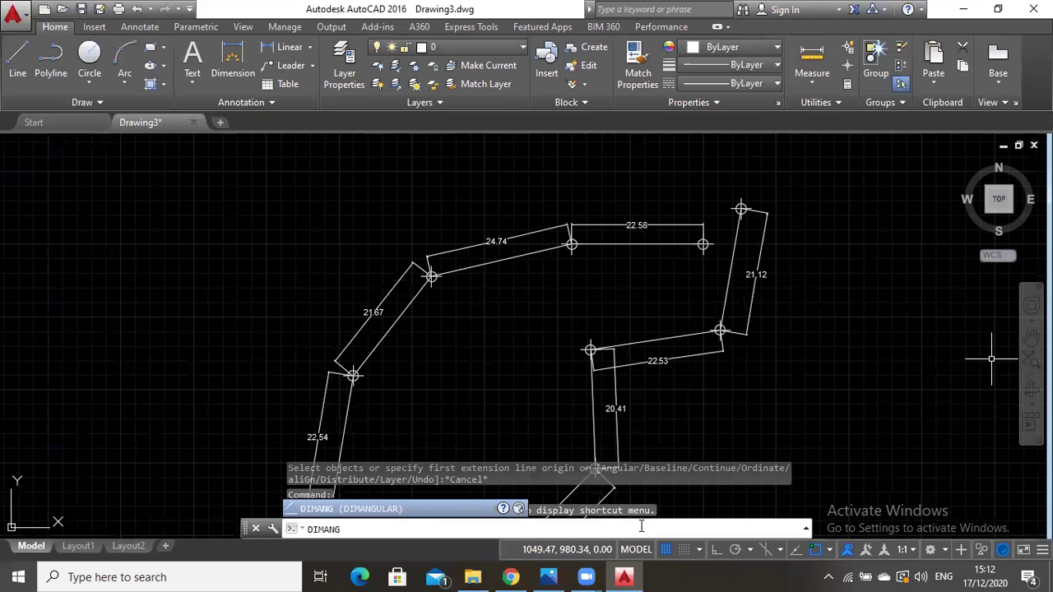
key(Return)
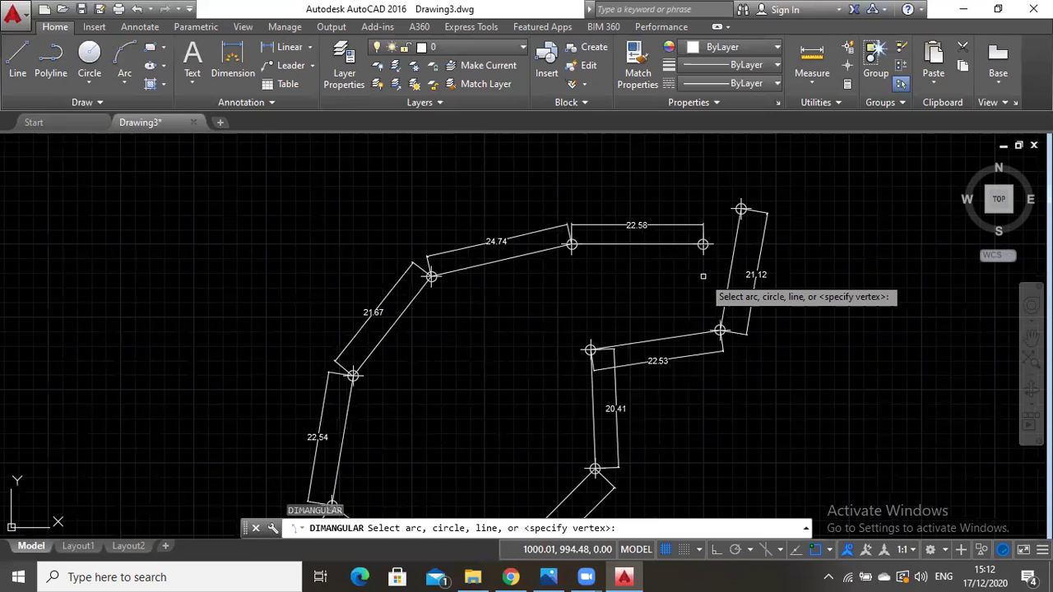
click(639, 244)
click(508, 258)
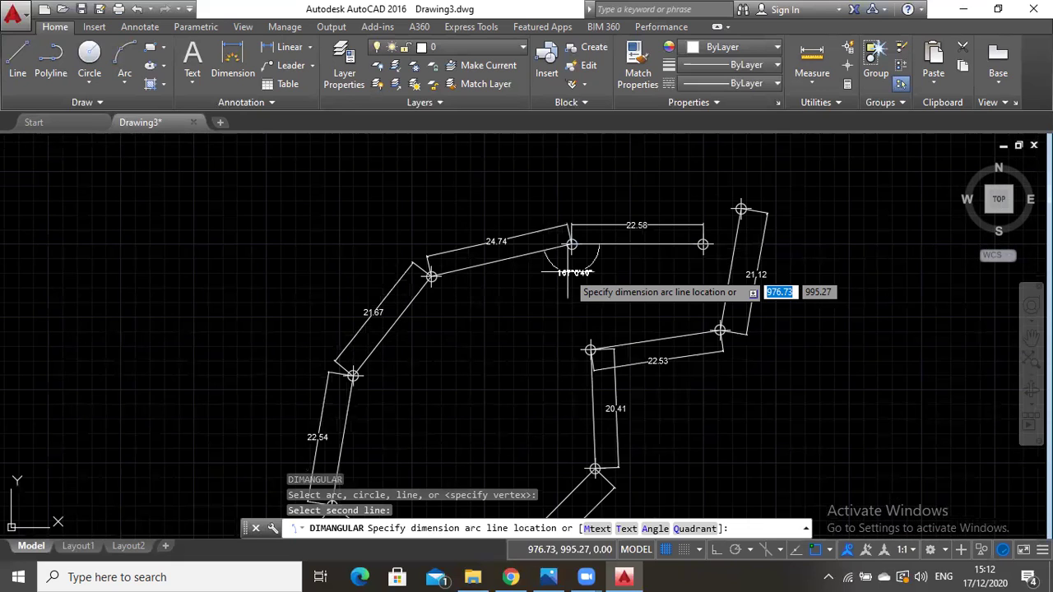
click(488, 281)
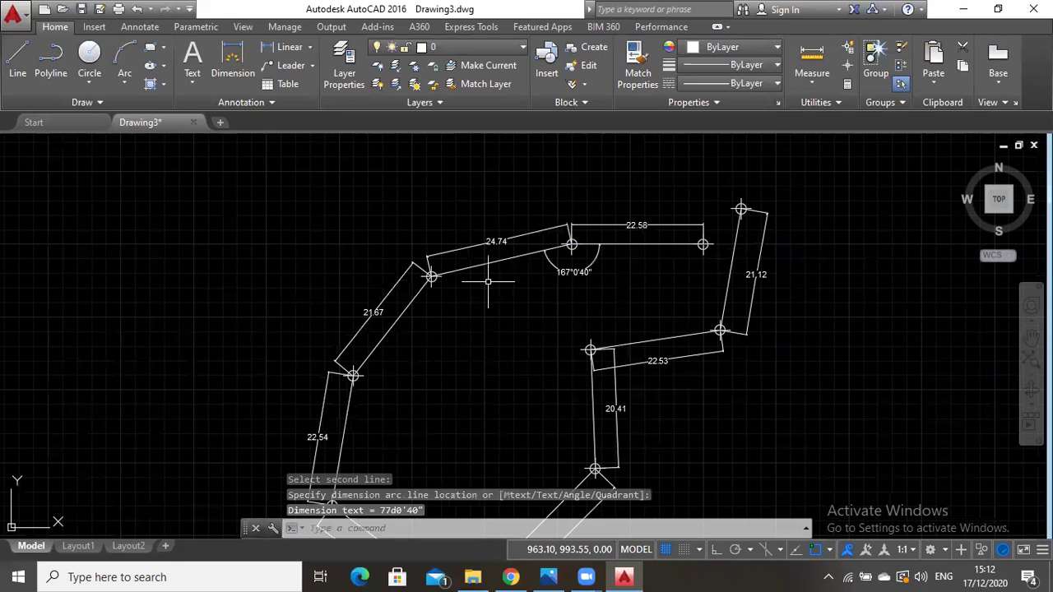
Add angular dimensions at both end stations of the 21.67 leg, placing each arc inside the figure.
key(Return)
click(486, 268)
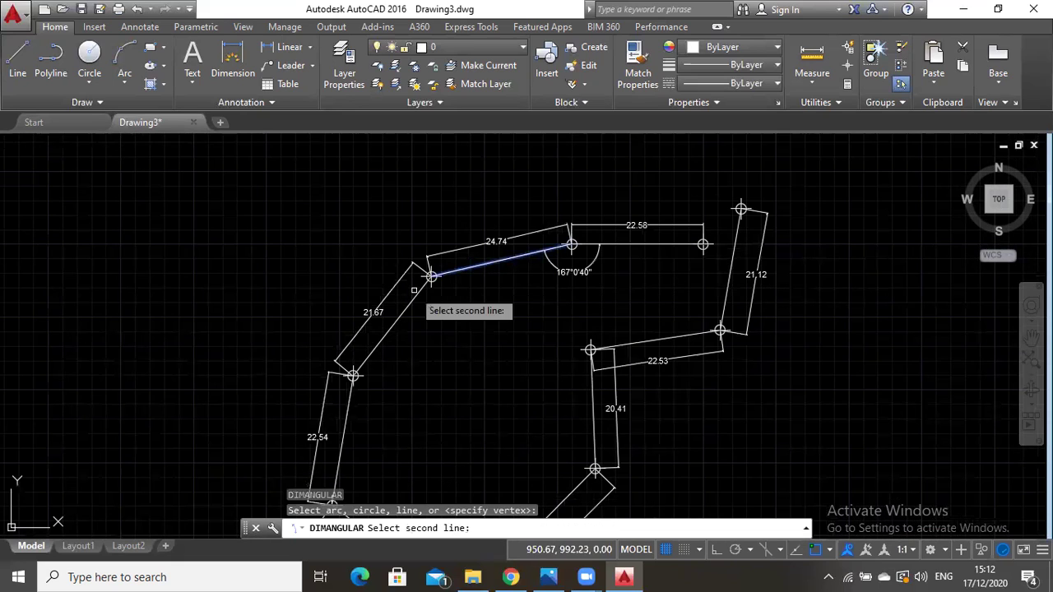
click(409, 301)
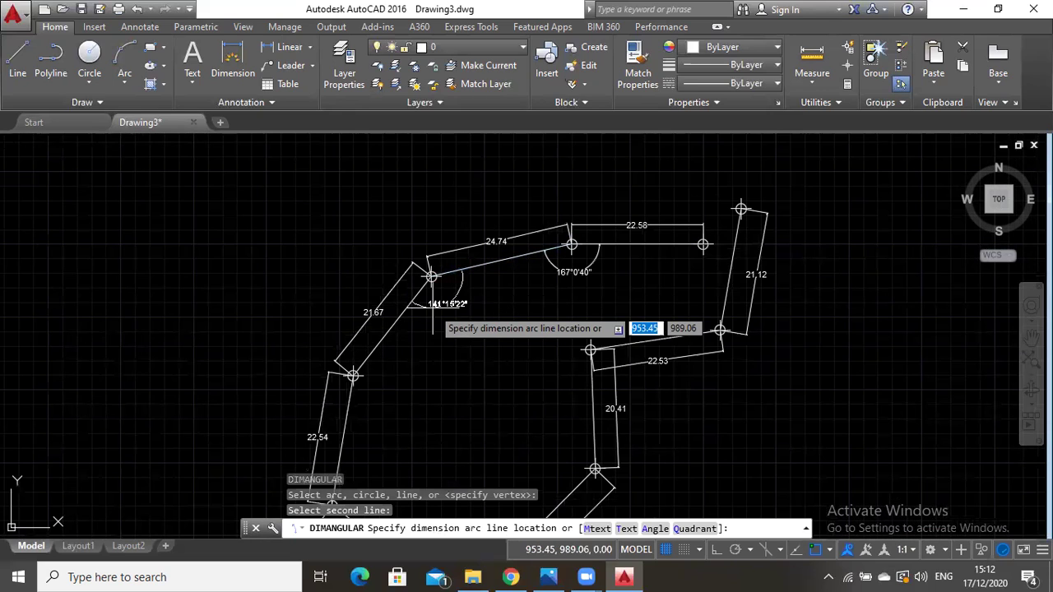
click(432, 306)
key(Return)
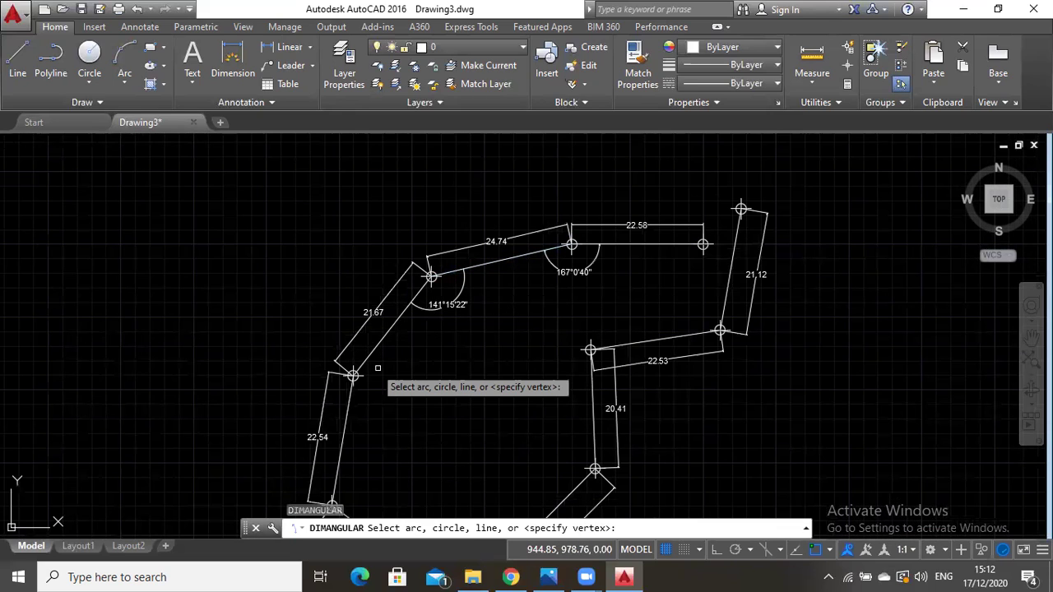
click(363, 363)
click(348, 400)
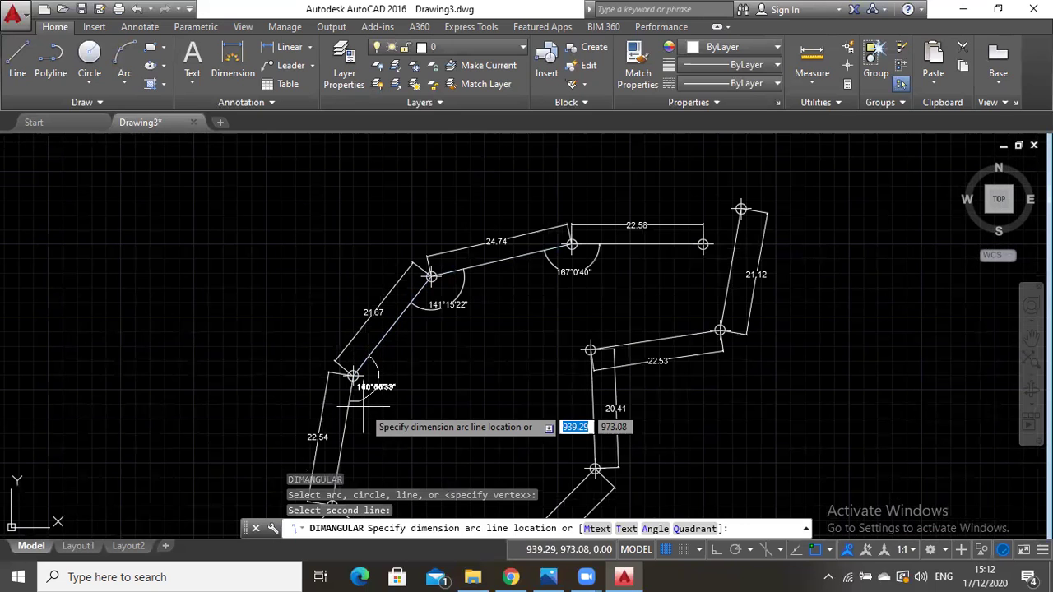
click(371, 407)
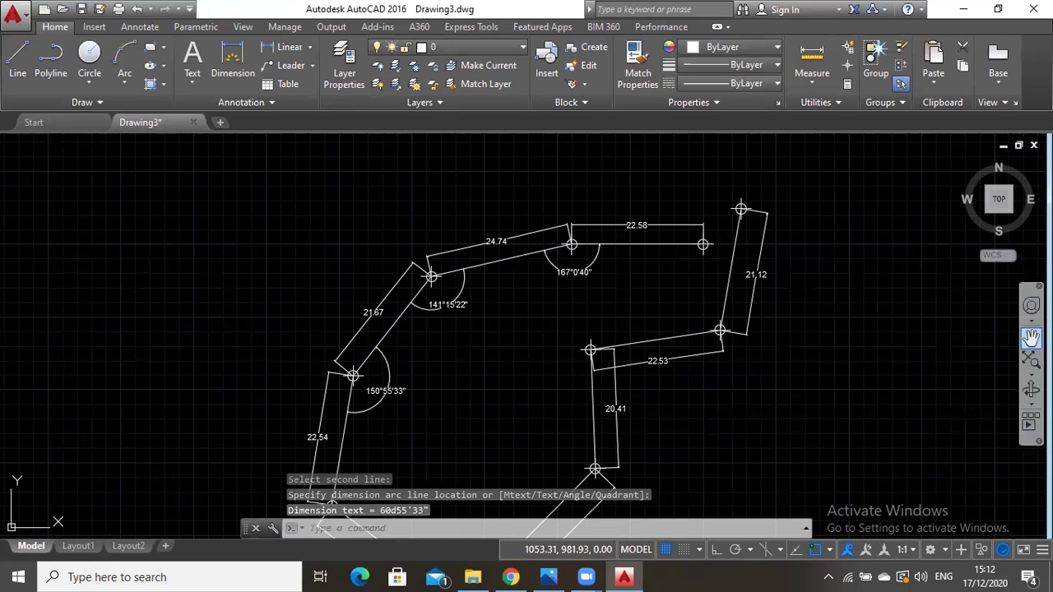
Add an angular dimension between the 22.54 and 28.01 legs, placing the arc inside the figure.
click(1031, 337)
drag(688, 390, 842, 249)
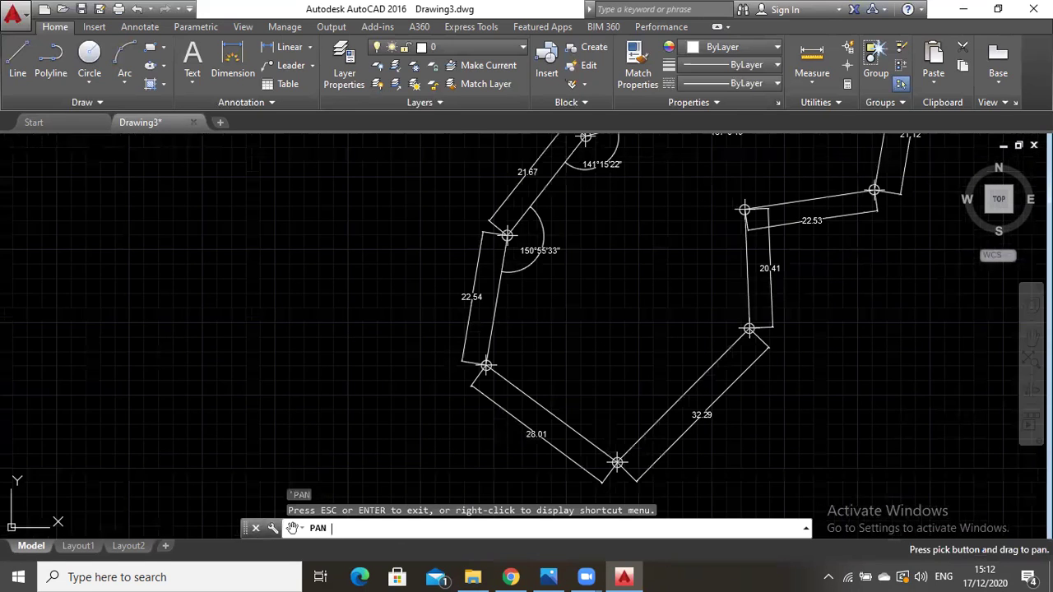
key(Escape)
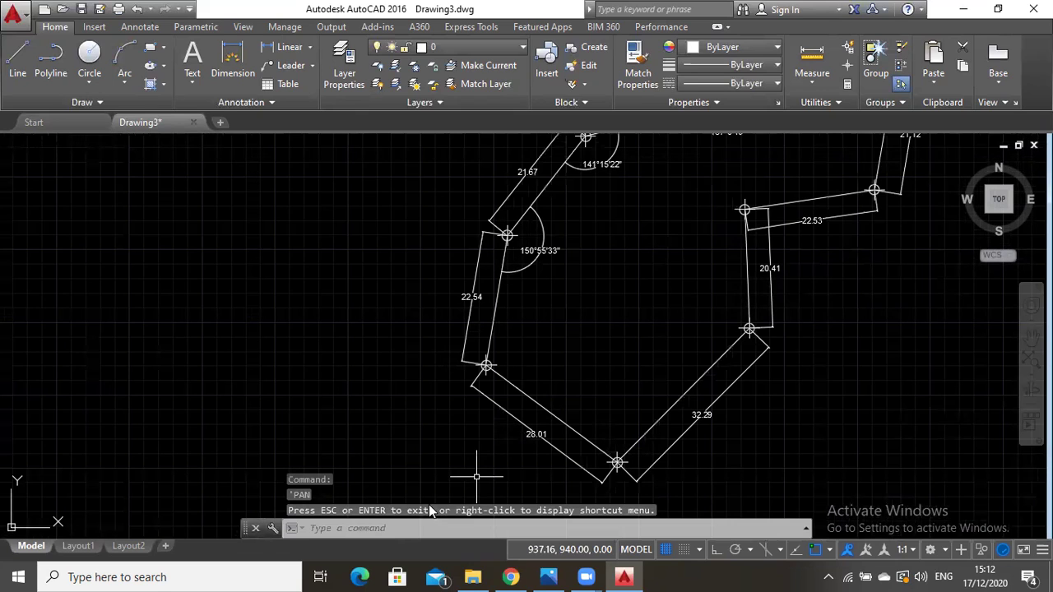
click(432, 526)
text(dimang)
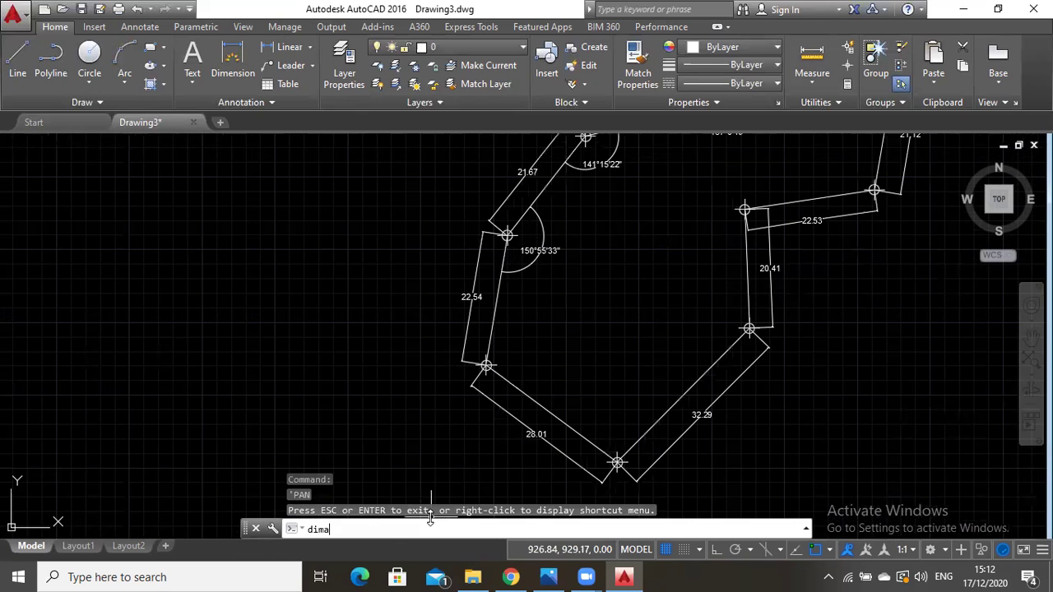
key(Return)
click(494, 316)
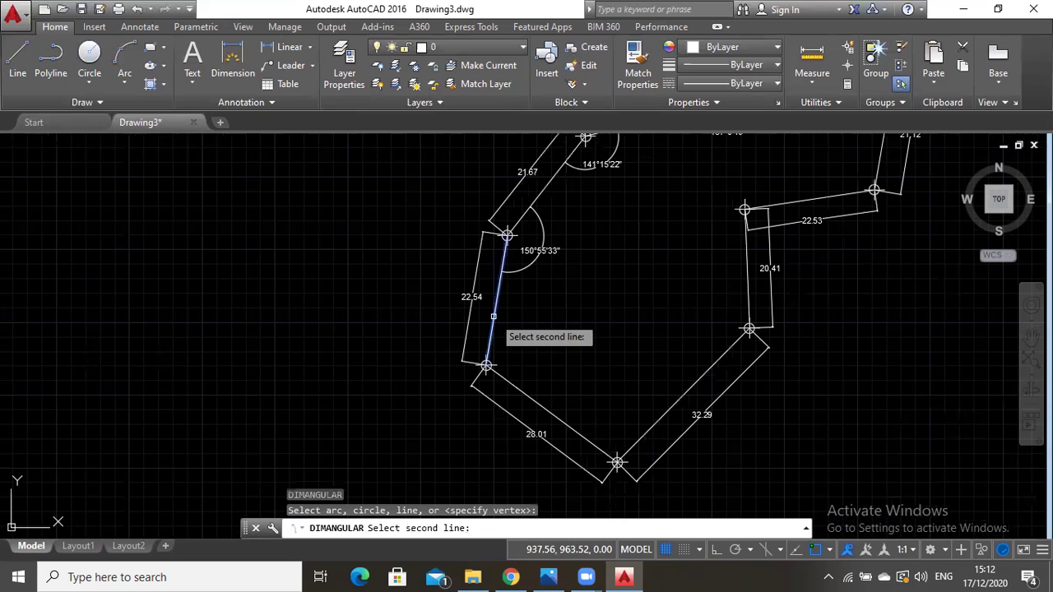
click(522, 394)
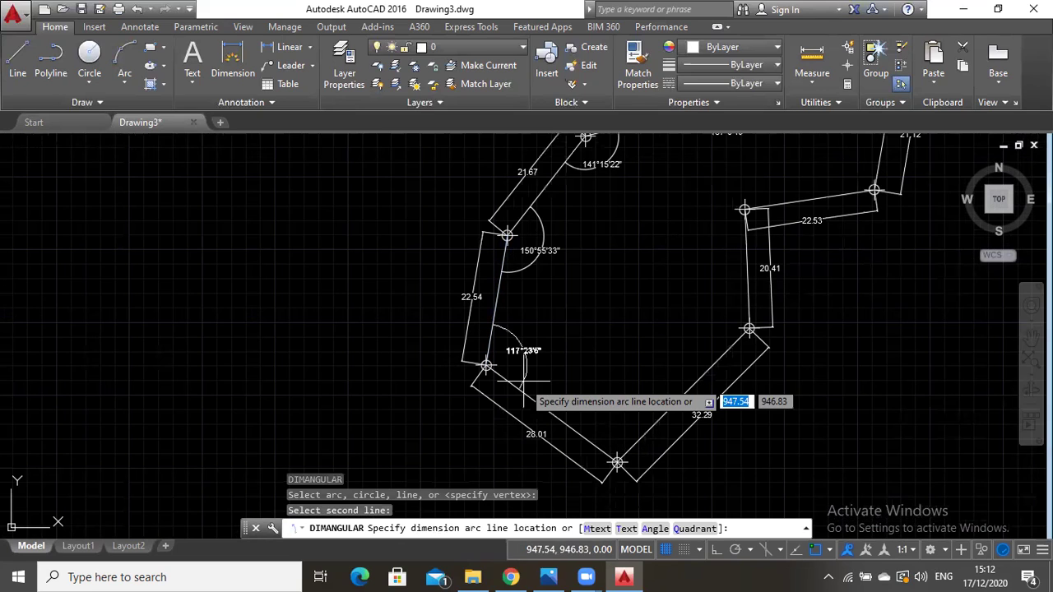
click(523, 379)
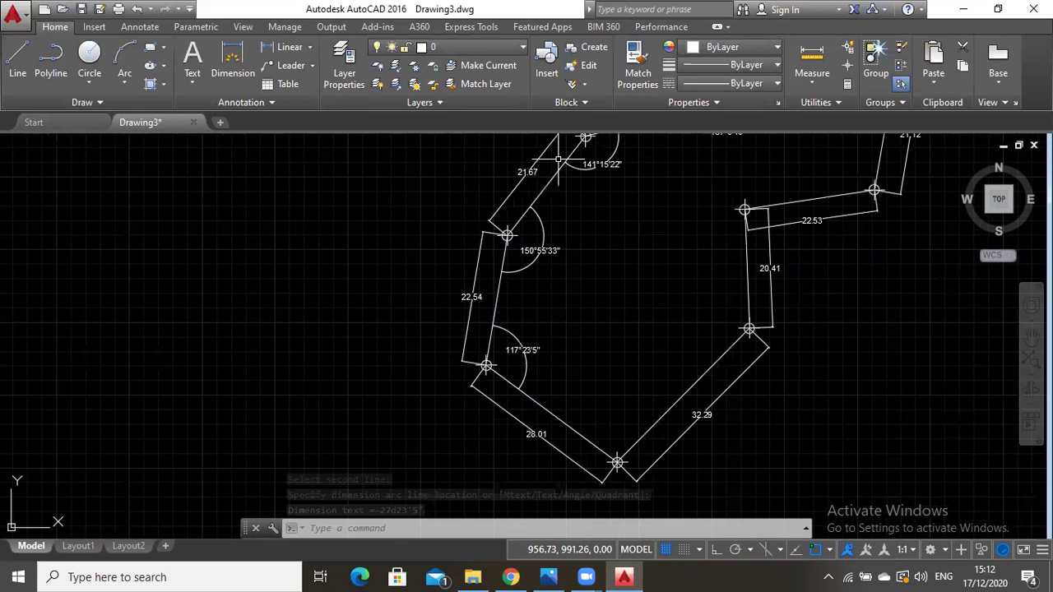
Add angular dimensions at both end stations of the 32.29 leg, placing each arc inside the figure.
key(Return)
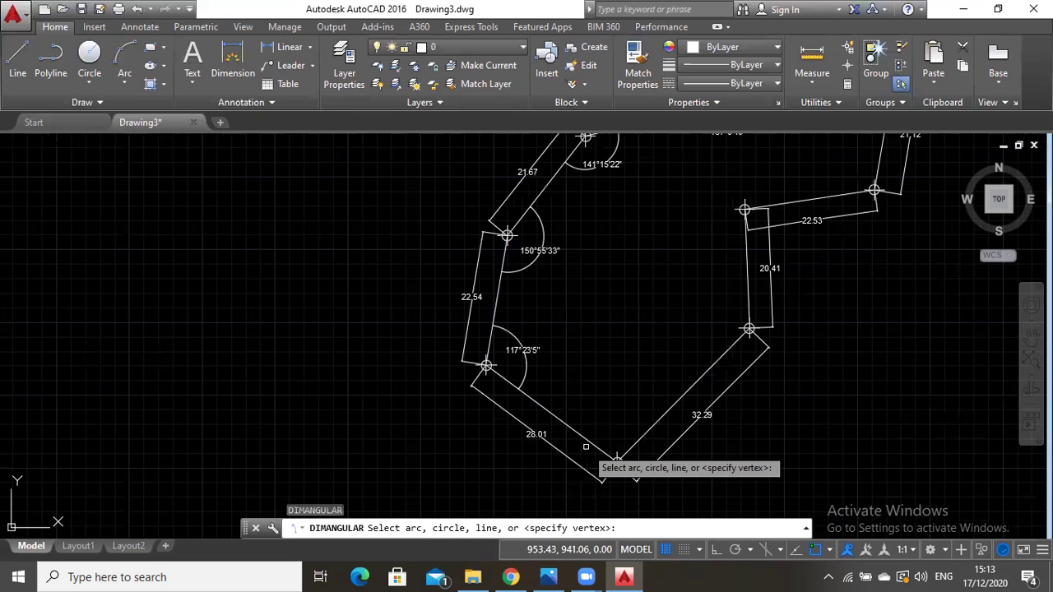
click(587, 441)
click(650, 429)
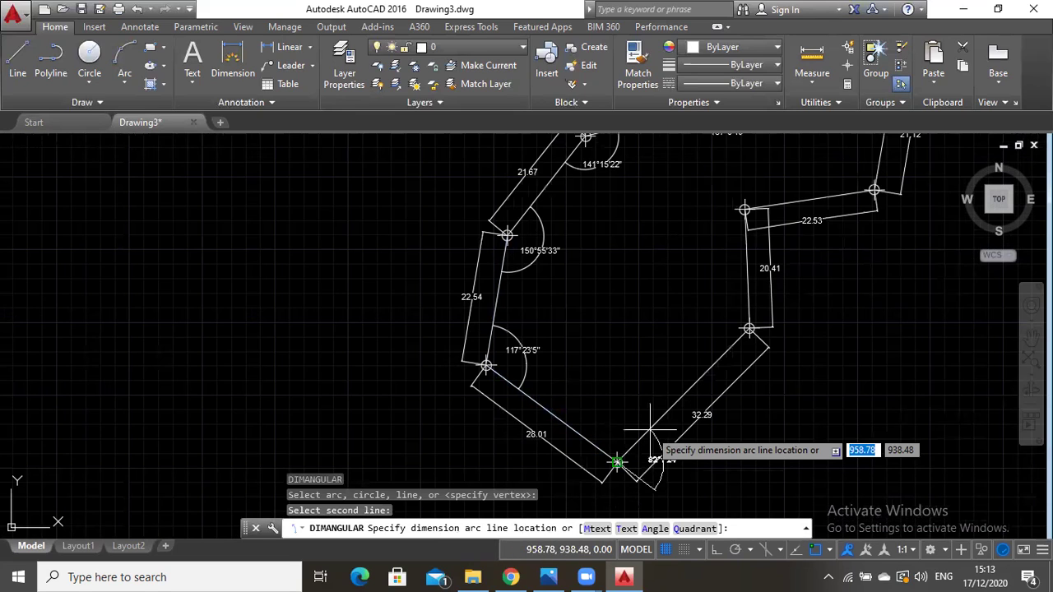
click(637, 415)
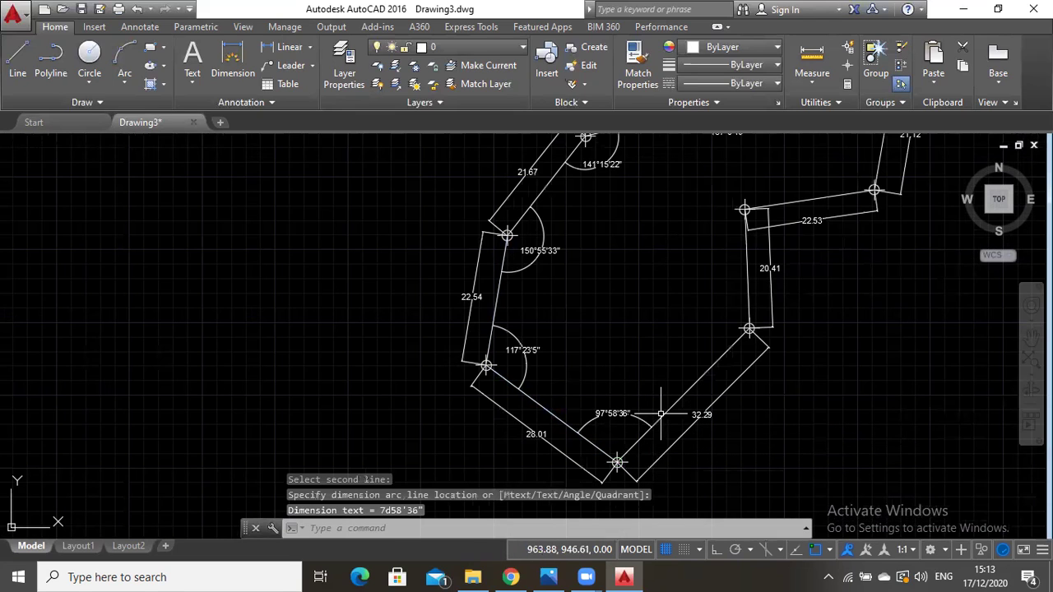
key(Return)
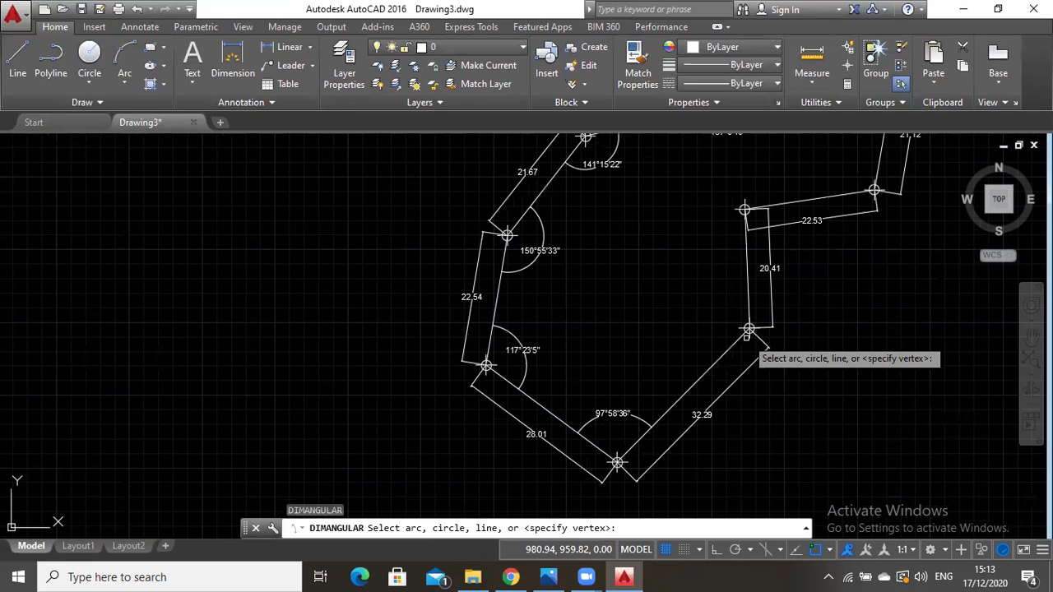
click(729, 348)
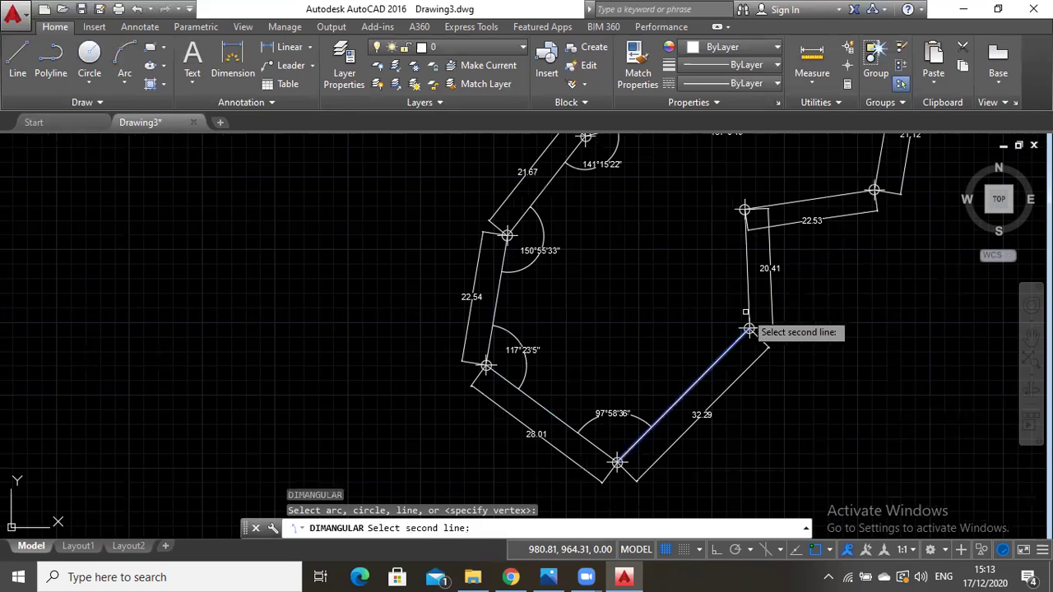
click(748, 327)
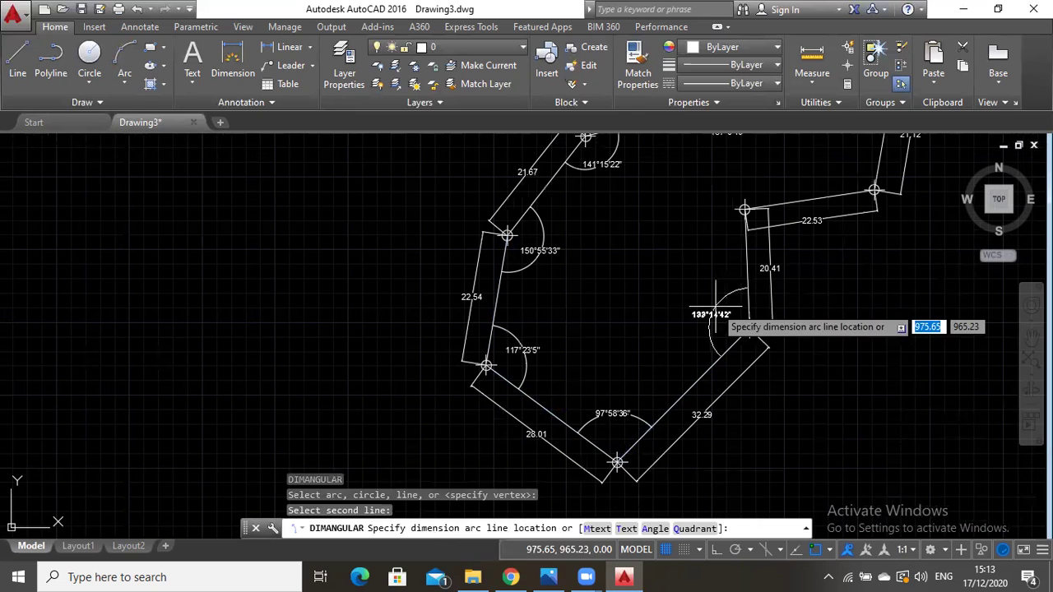
click(714, 311)
Add an angular dimension between the 22.53 leg and the steep 21.12 leg, placing the arc on the upper-left side of their station.
click(1031, 337)
drag(810, 286, 777, 379)
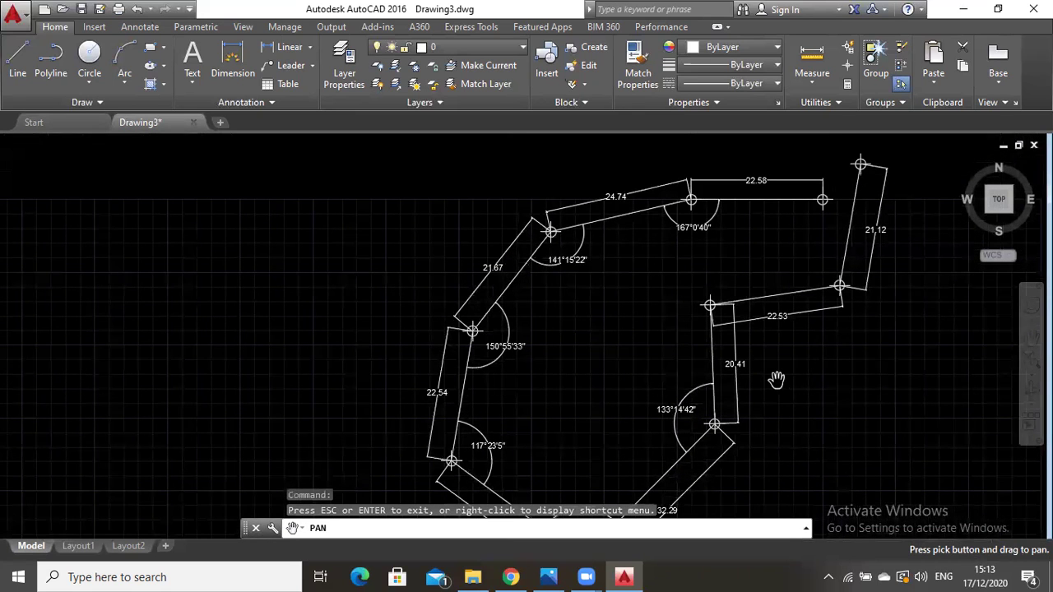
key(Escape)
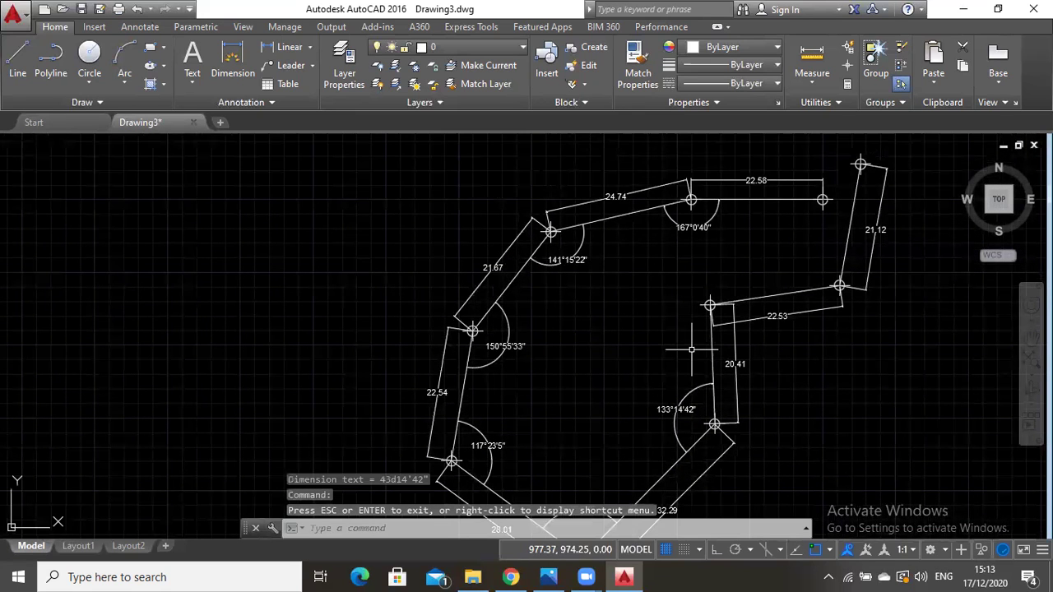
key(Return)
key(Escape)
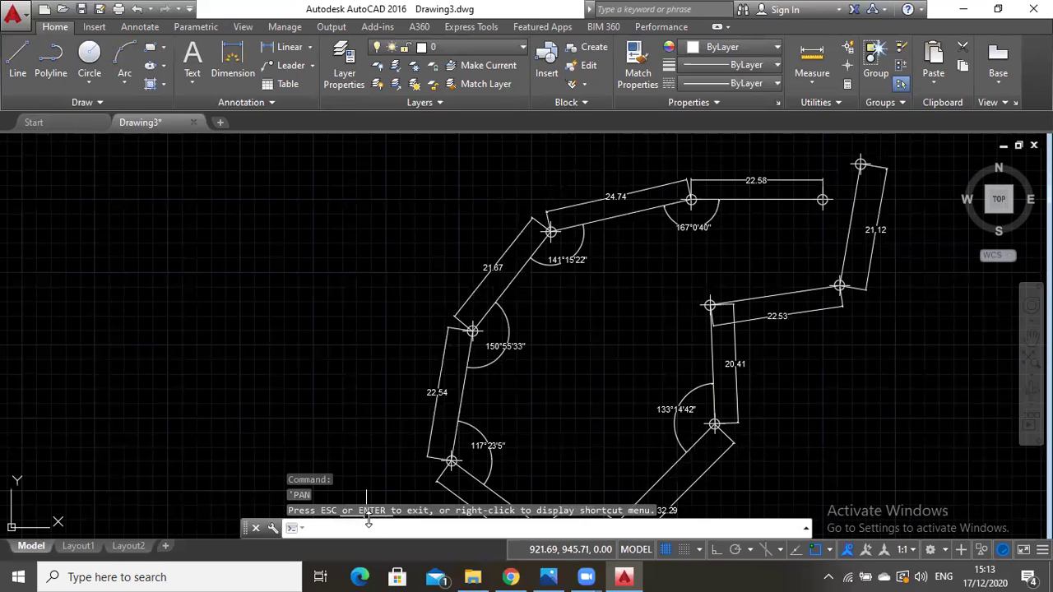
text(mang)
key(Return)
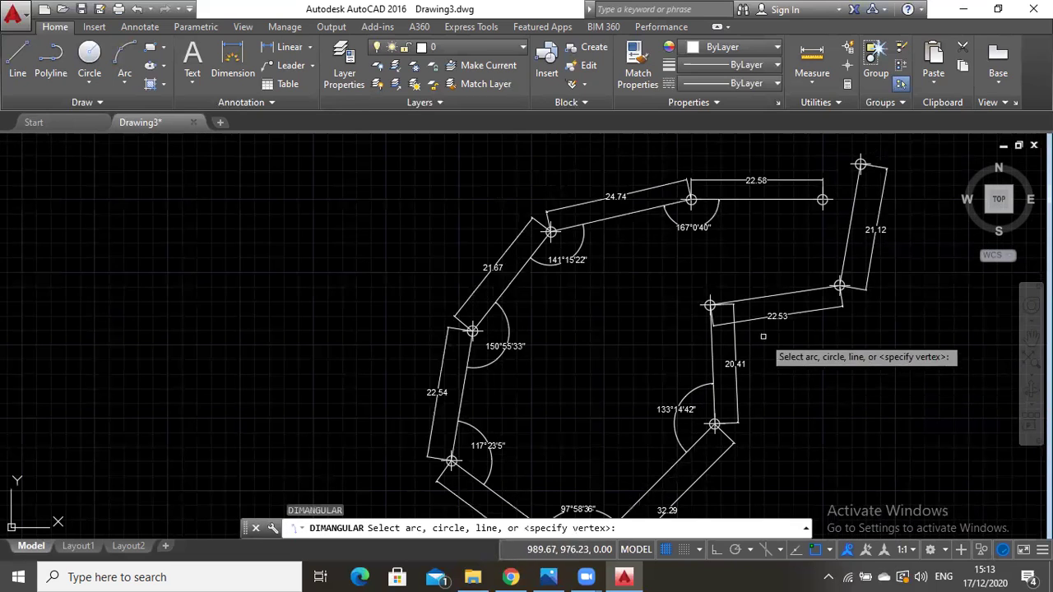
click(750, 299)
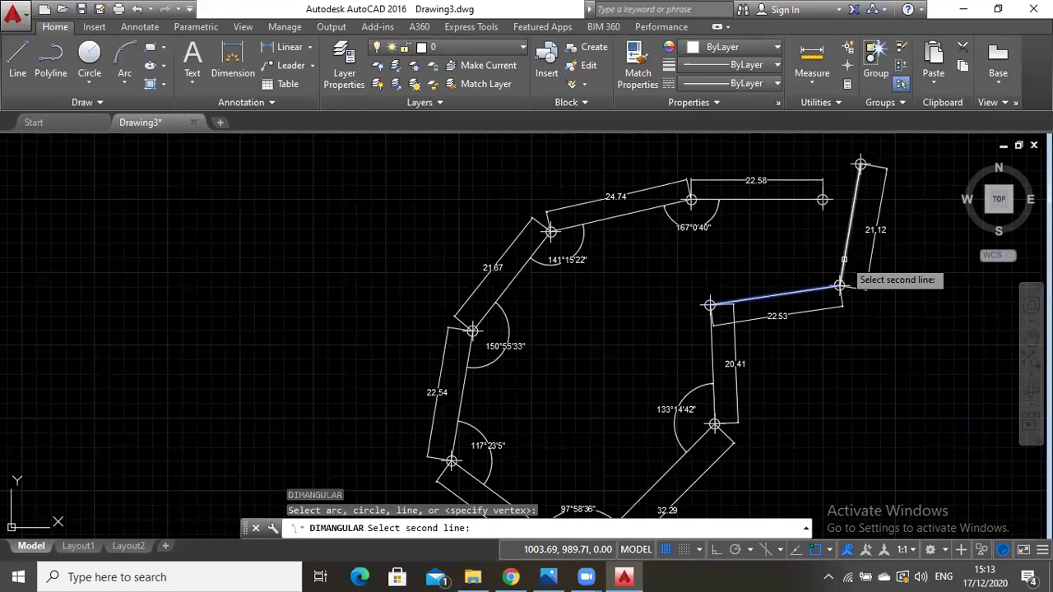
click(843, 260)
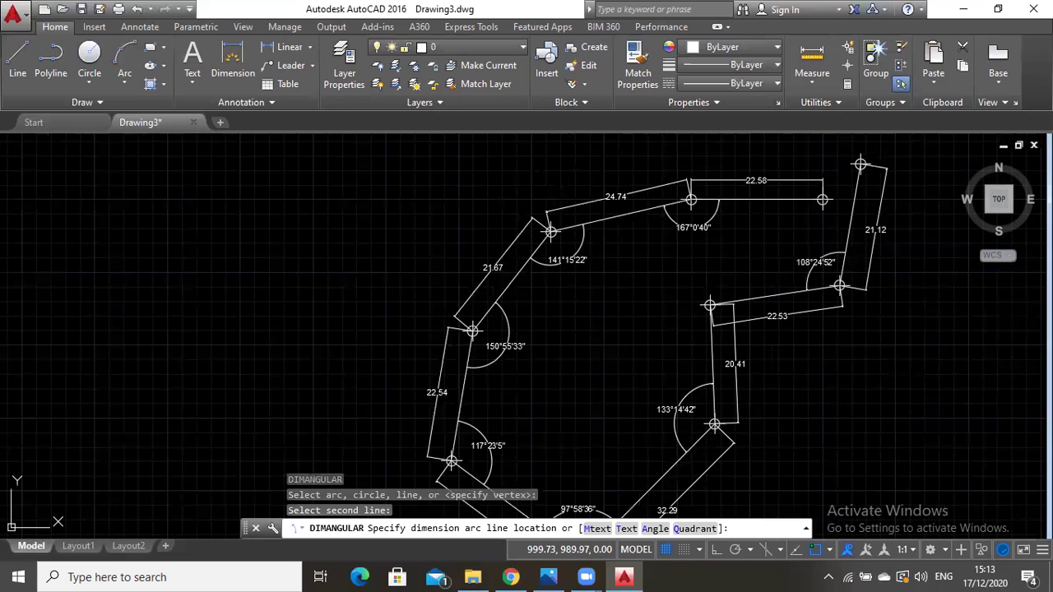
click(823, 265)
key(Escape)
text(dimang)
key(Return)
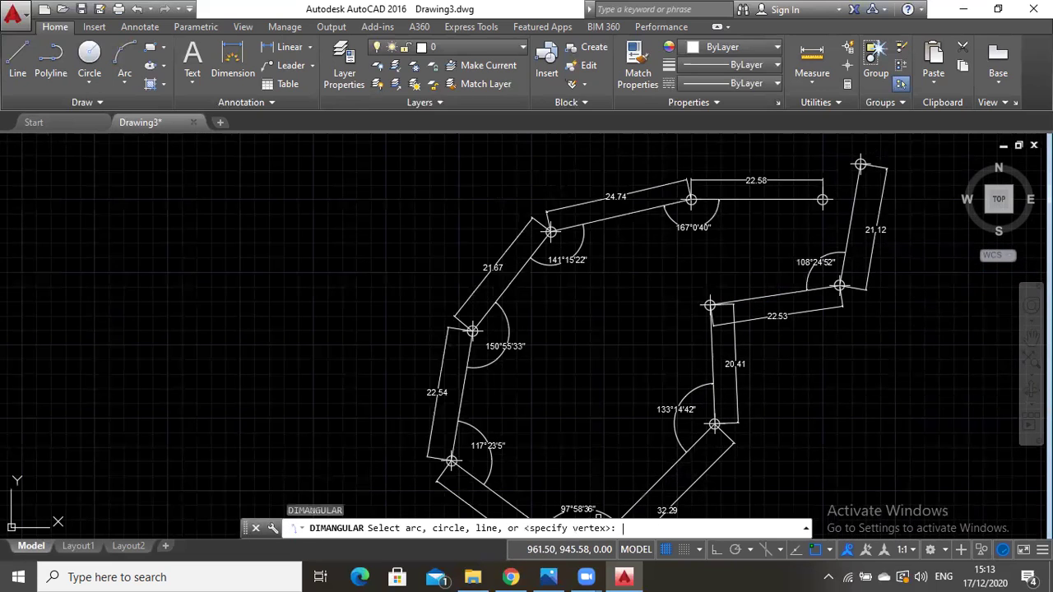
click(710, 336)
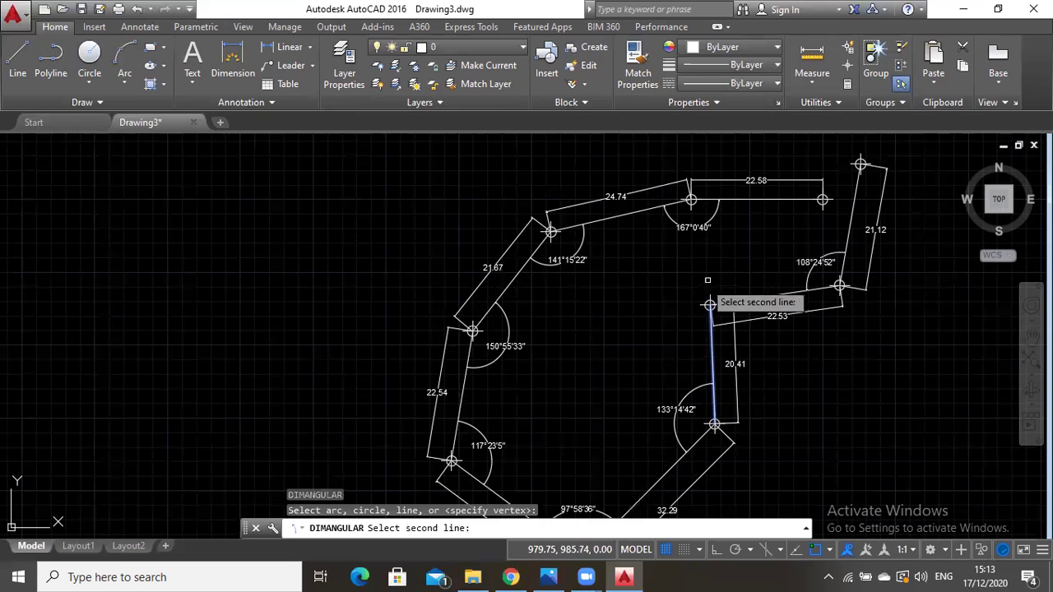
click(761, 295)
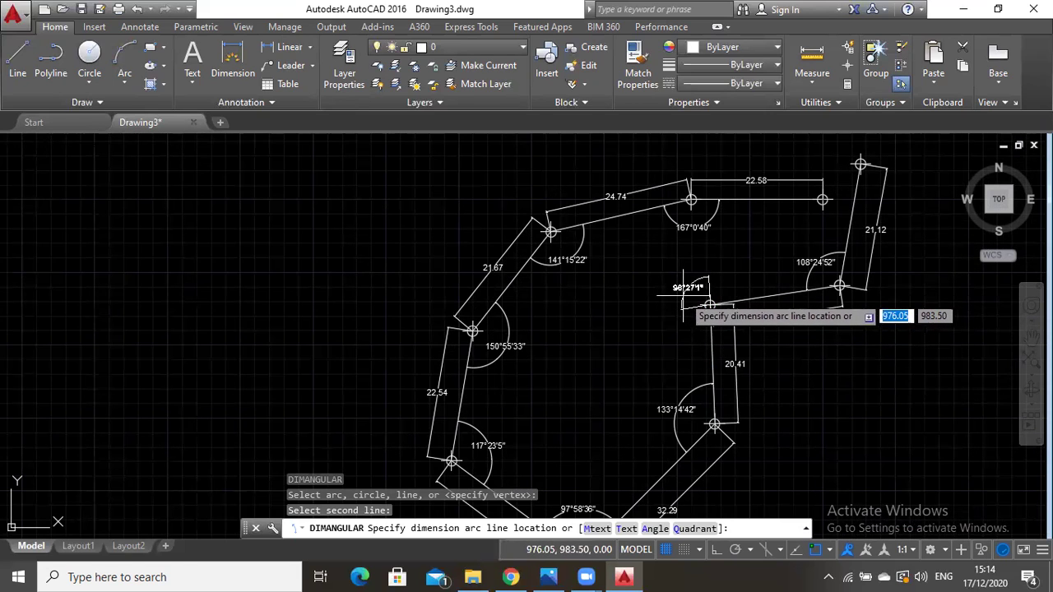
key(Escape)
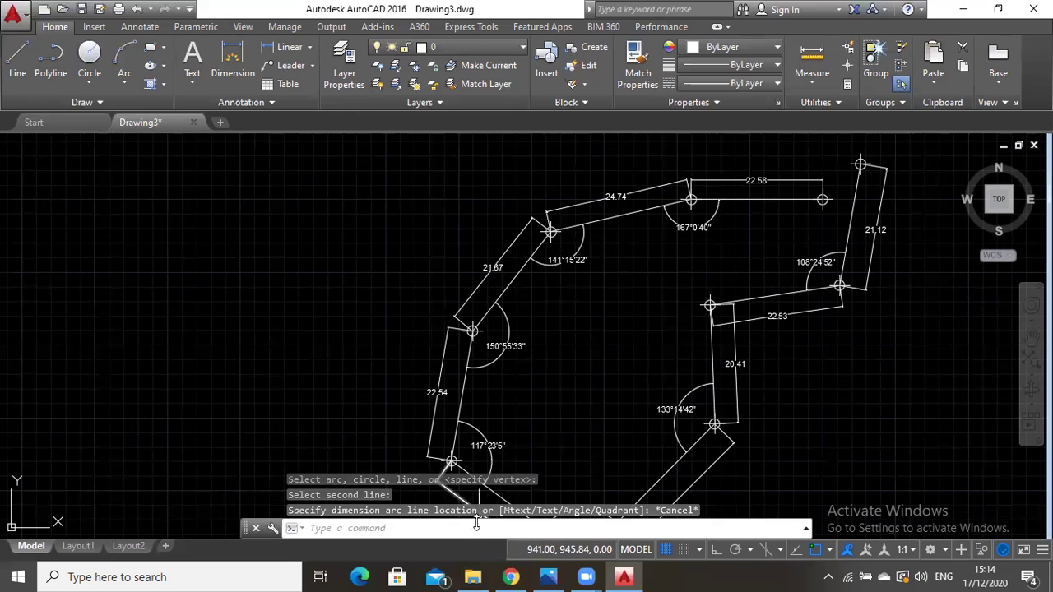
key(Escape)
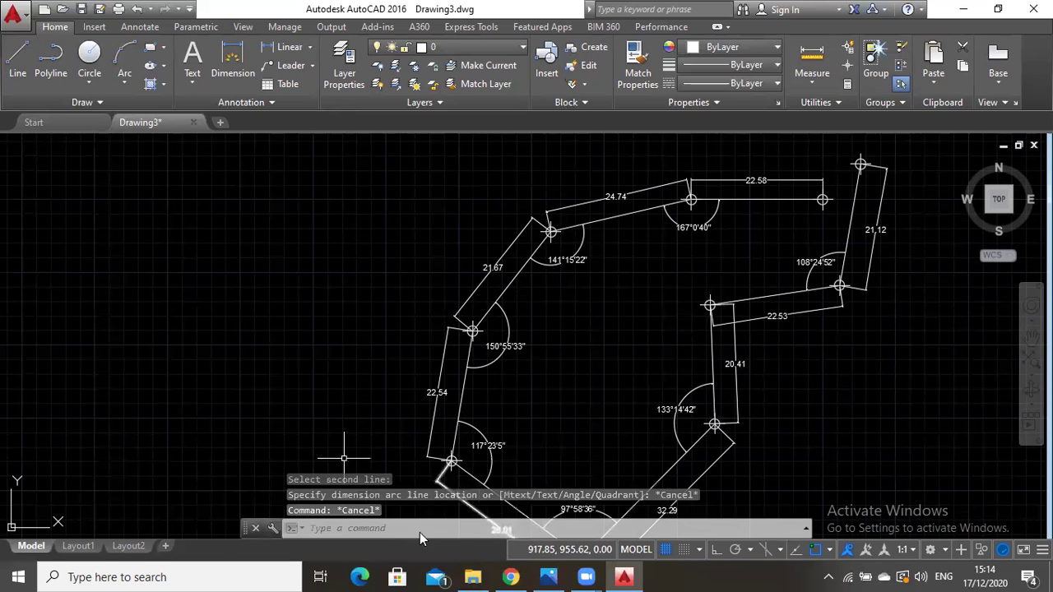
Add a vertex-based angular dimension between the 20.41 and 22.53 legs, placing the reflex arc on the upper-left side of their station.
click(374, 527)
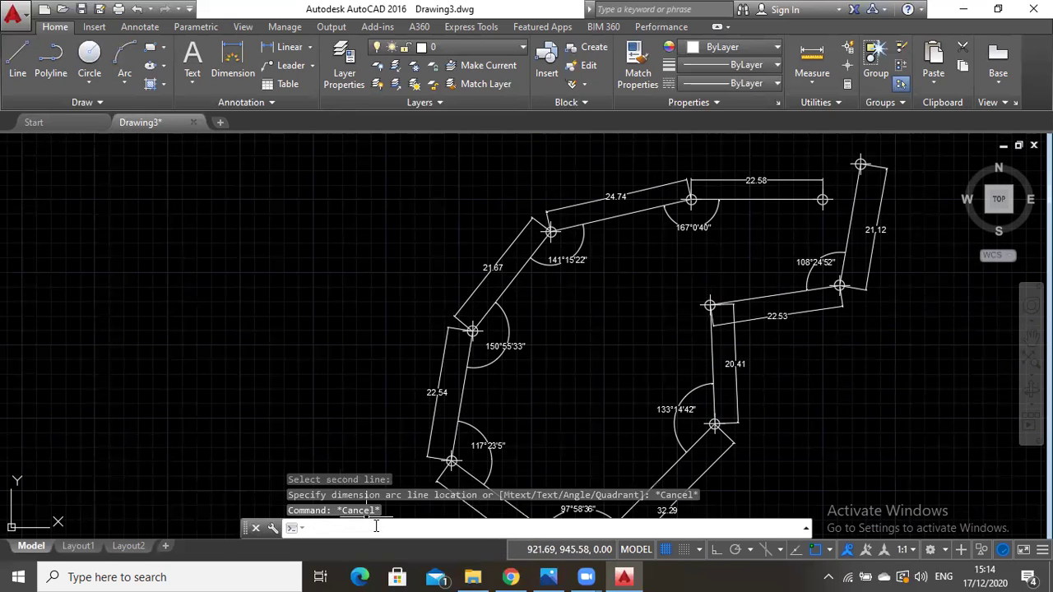
text(dimang)
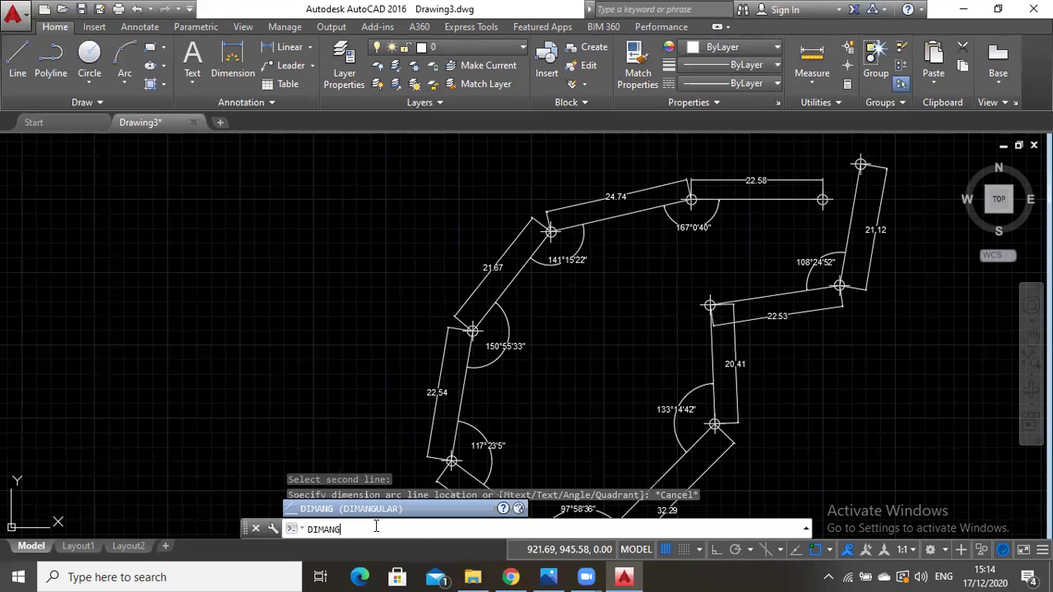
key(Return)
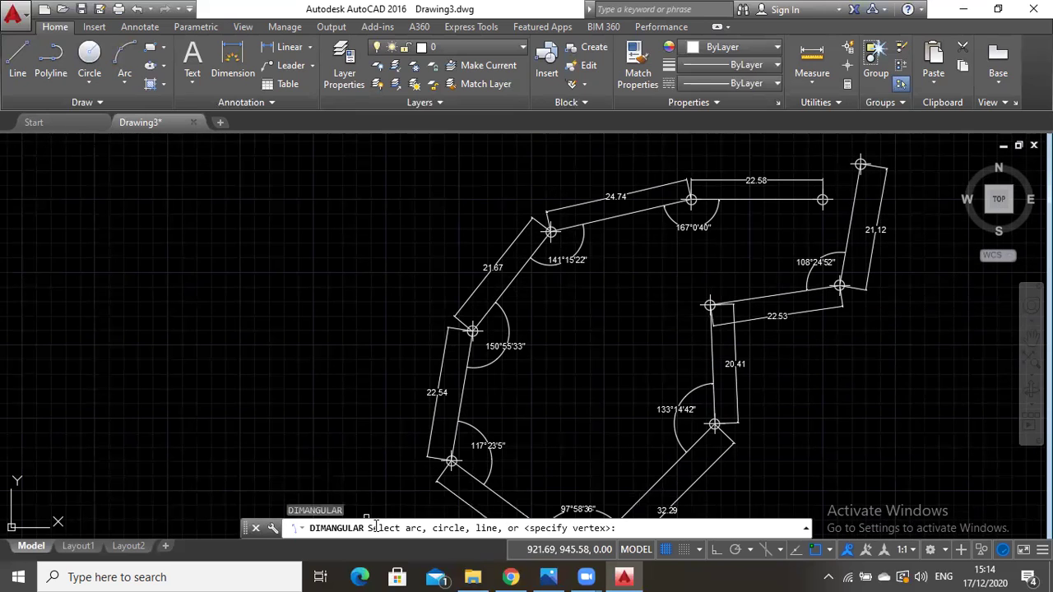
key(Return)
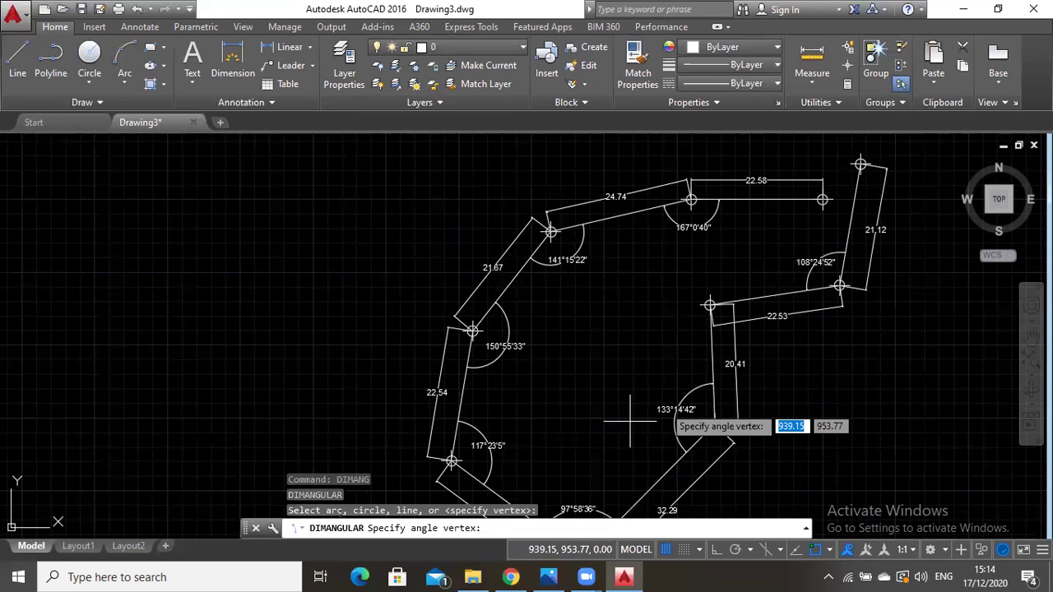
click(710, 306)
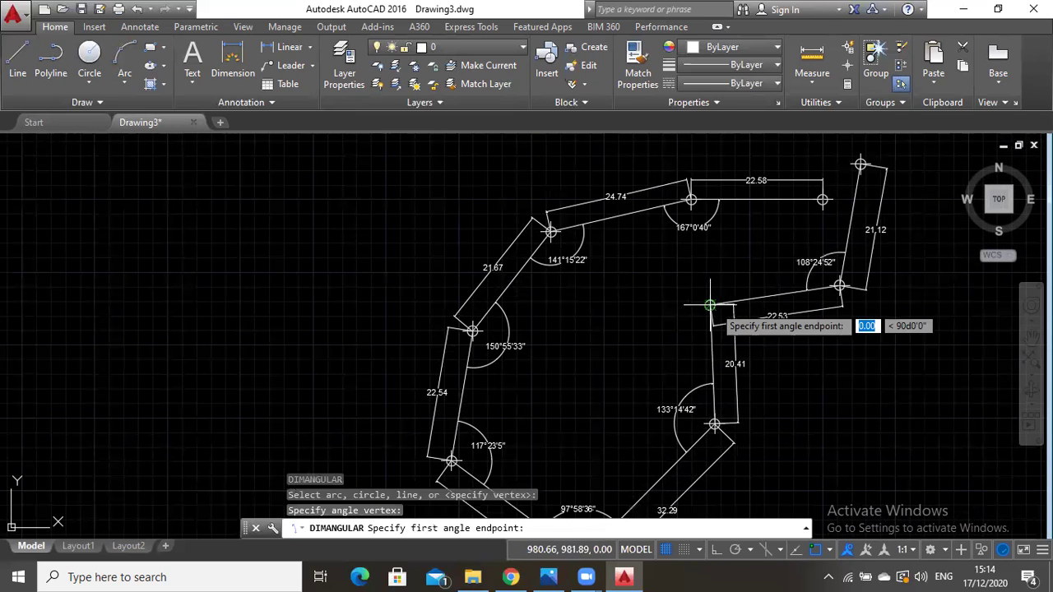
click(714, 425)
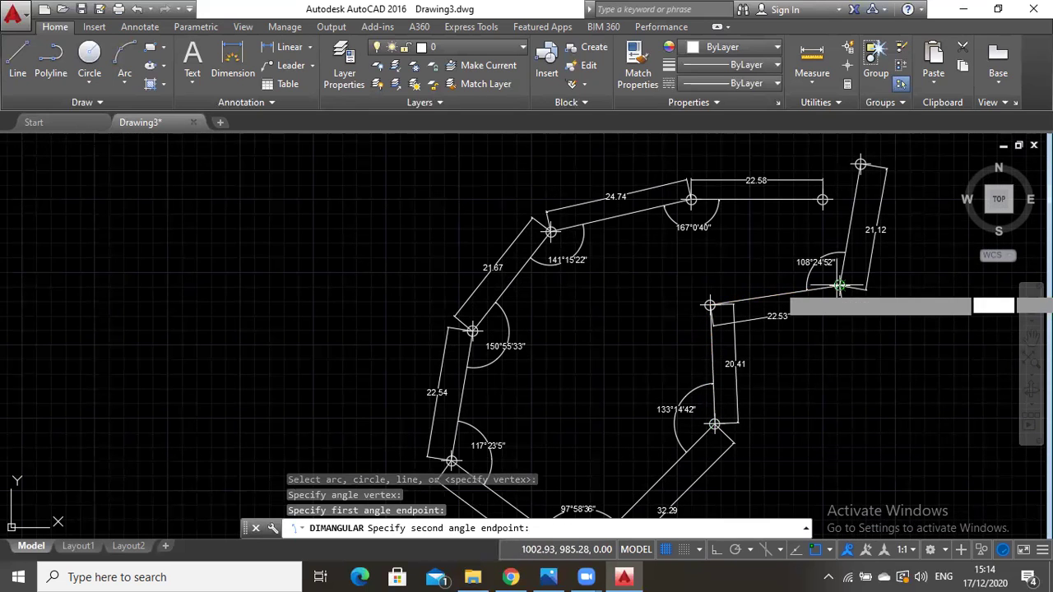
click(773, 296)
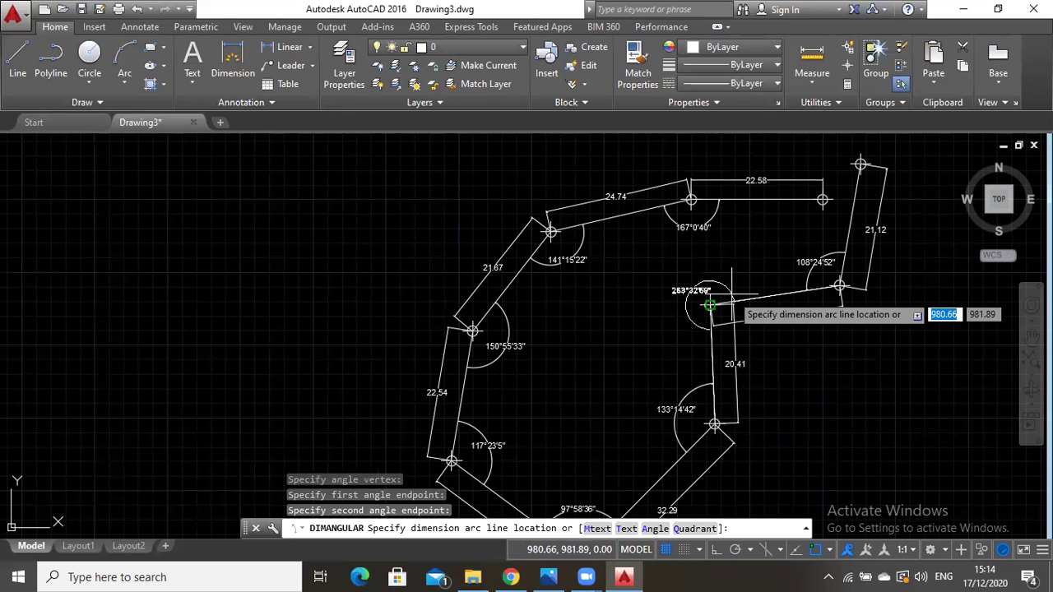
click(709, 305)
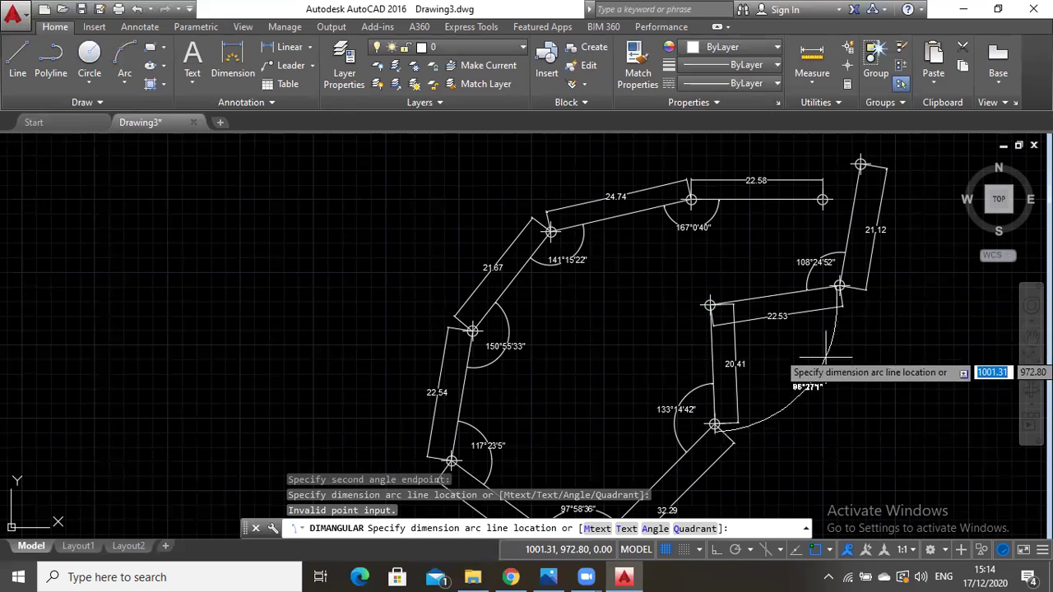
click(686, 285)
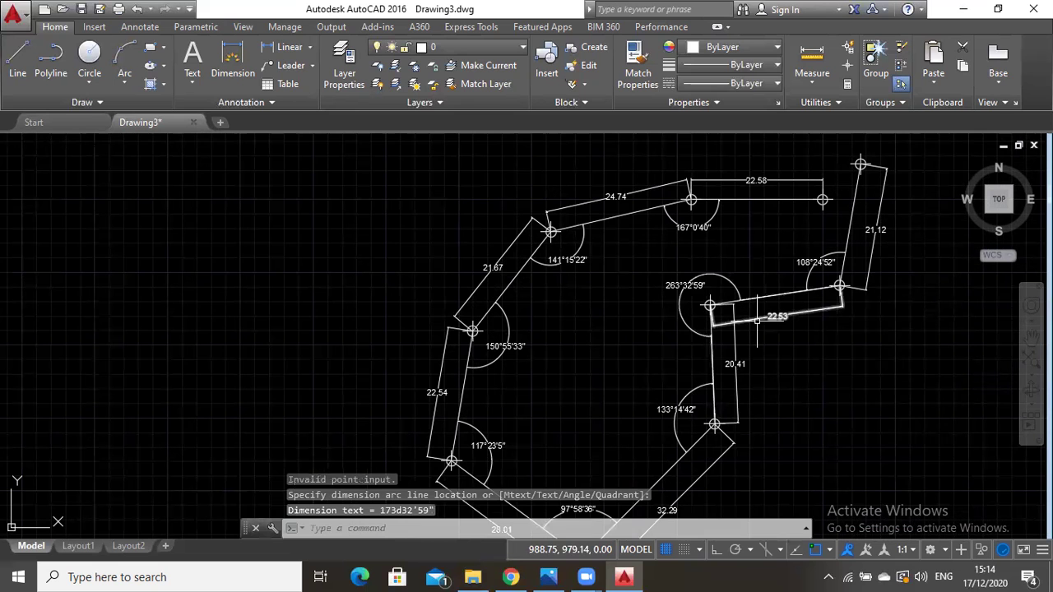
Create two new layers named Teks and Titik.
click(1032, 337)
scroll(644, 341, down, 4)
drag(644, 341, 469, 383)
scroll(570, 349, up, 5)
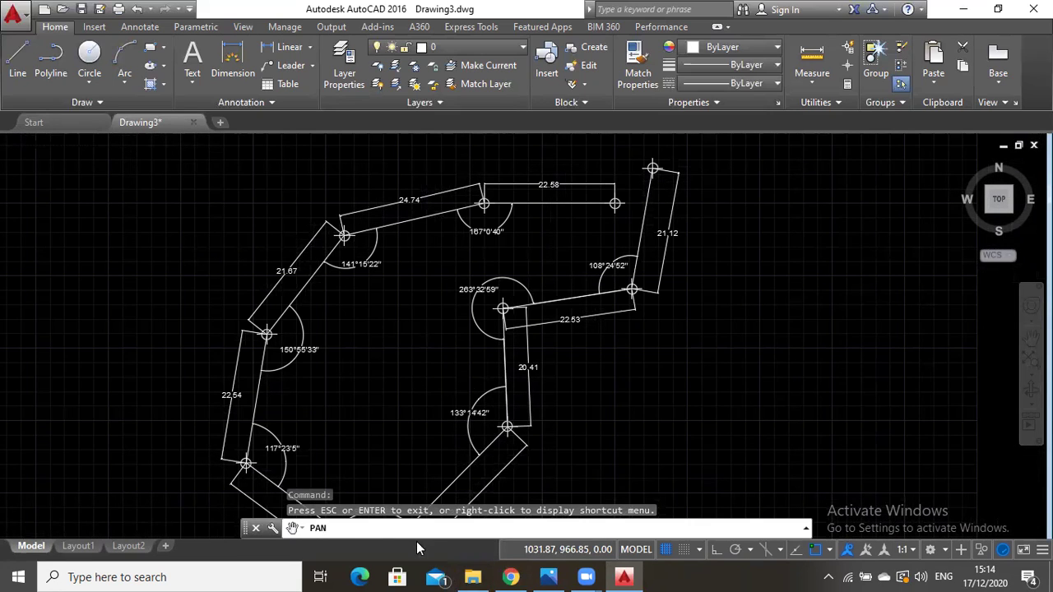
key(Escape)
text(layer)
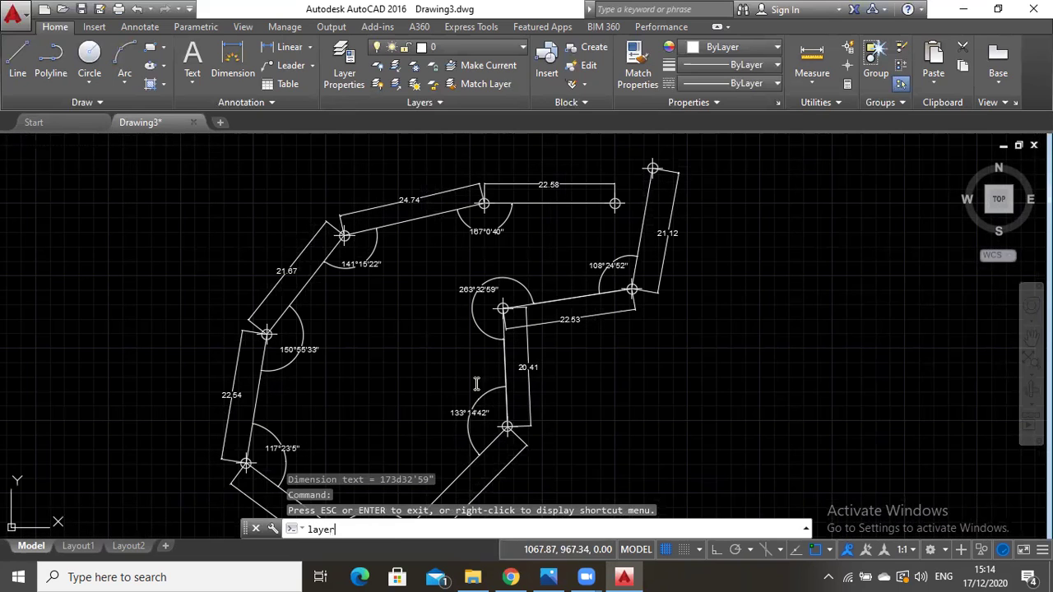
key(Return)
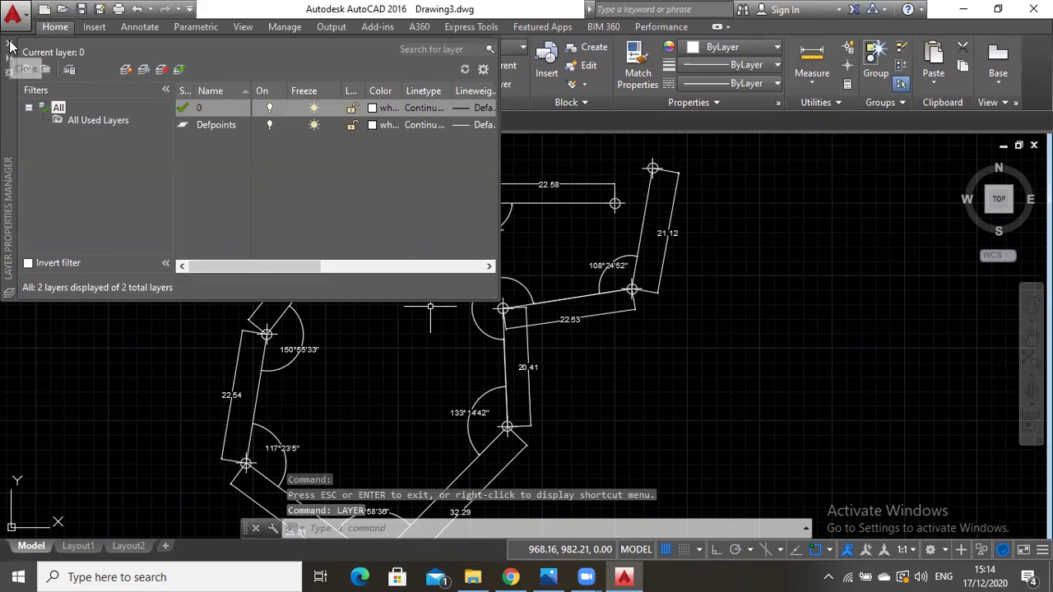
key(alt+n)
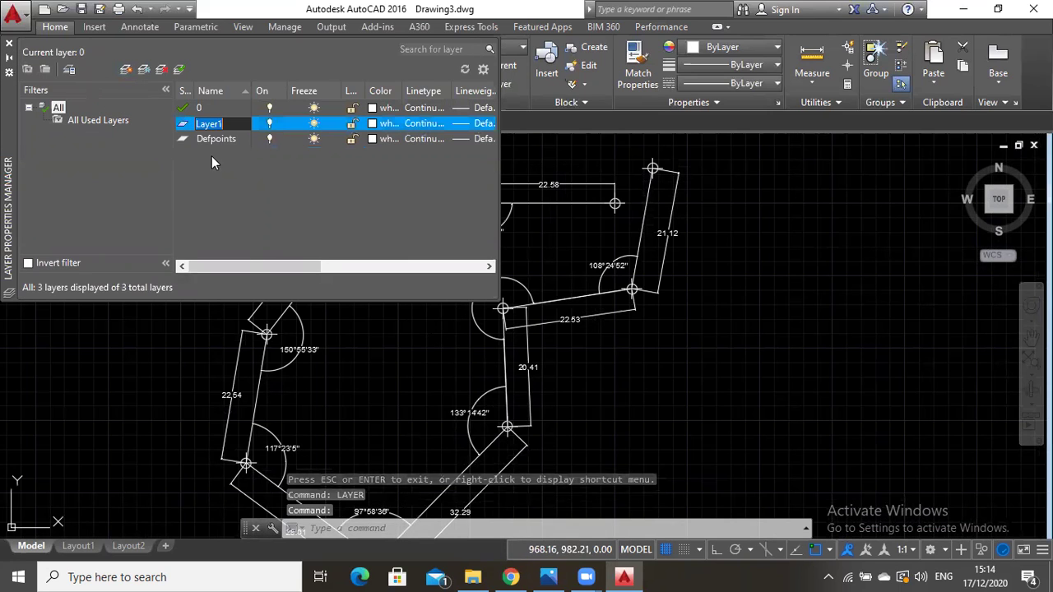
text(Teks)
key(Return)
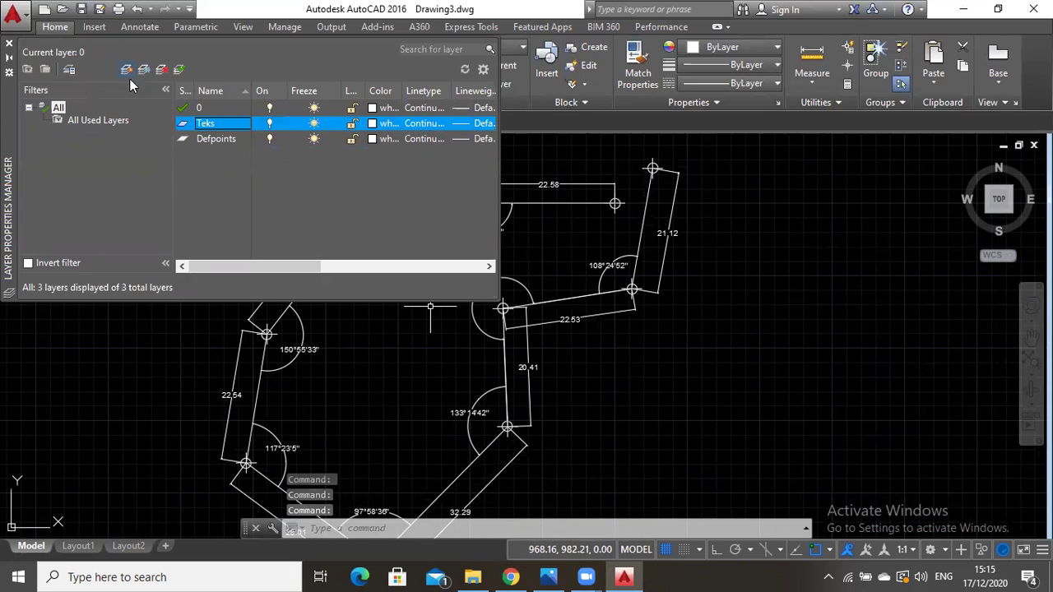
click(125, 70)
text(Titik)
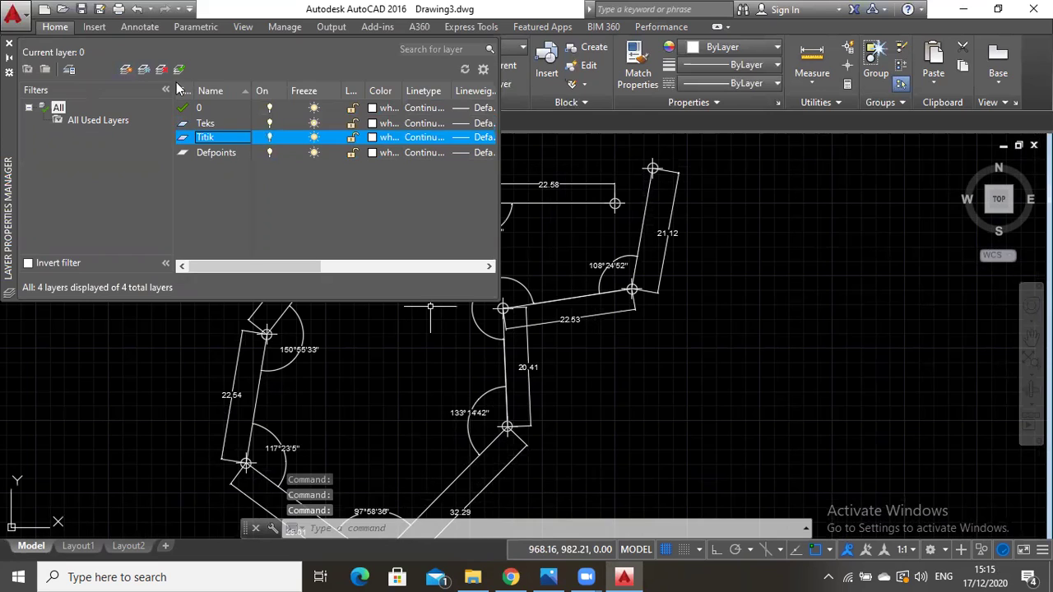
Create three more layers named pl, dimali and dimang.
click(125, 70)
text(pl)
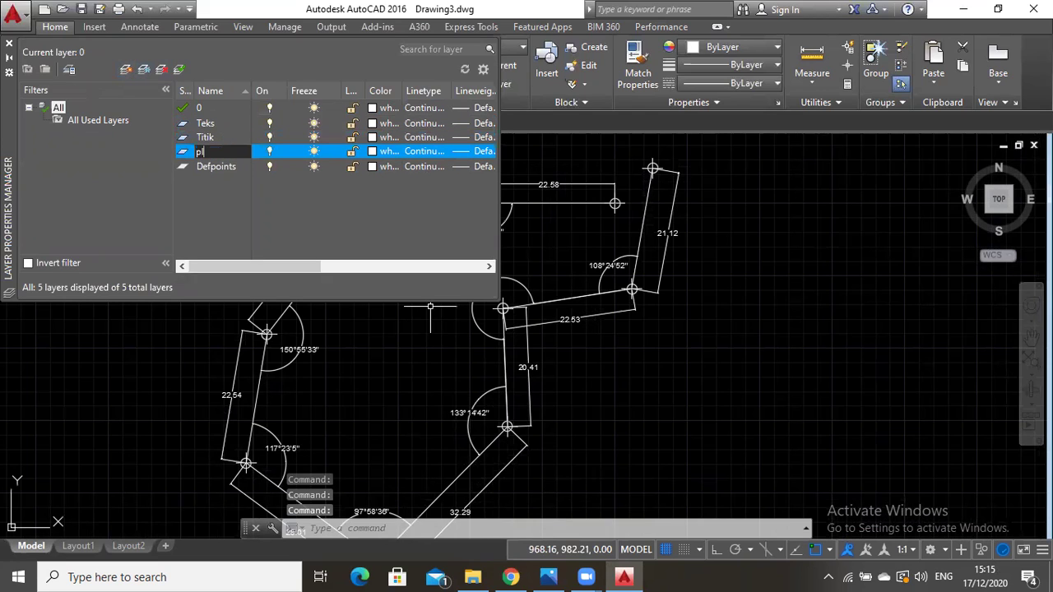
click(125, 70)
text(dimali)
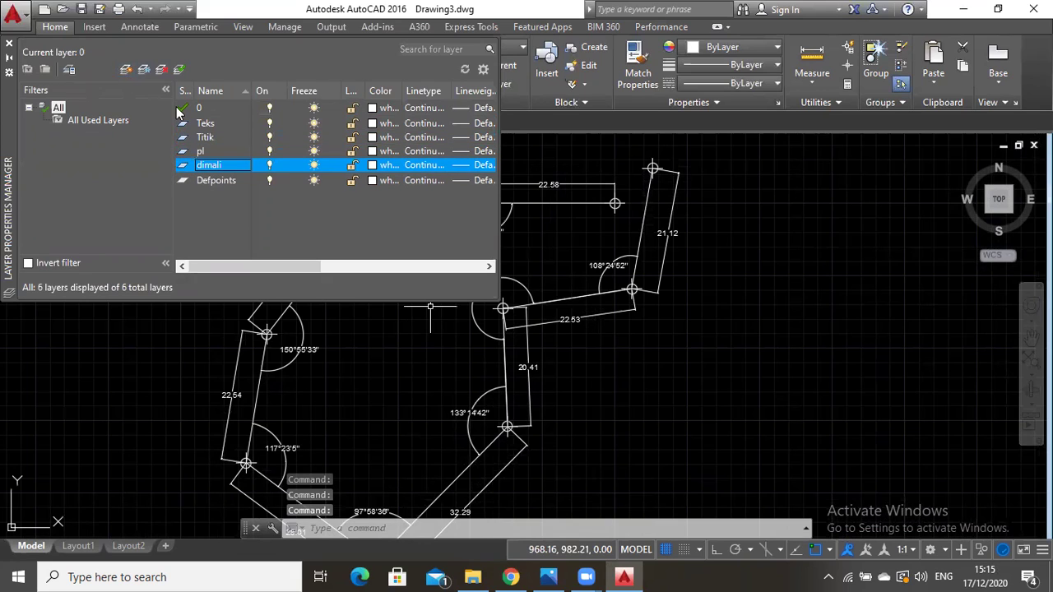
click(130, 70)
text(di)
text(magn)
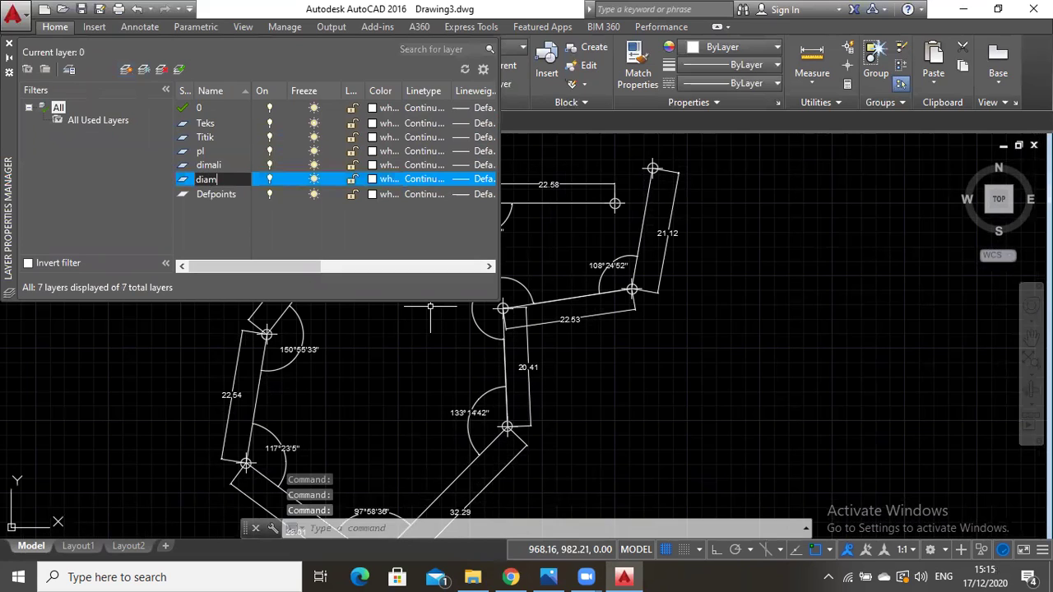
key(BackSpace)
key(BackSpace)
text(ng)
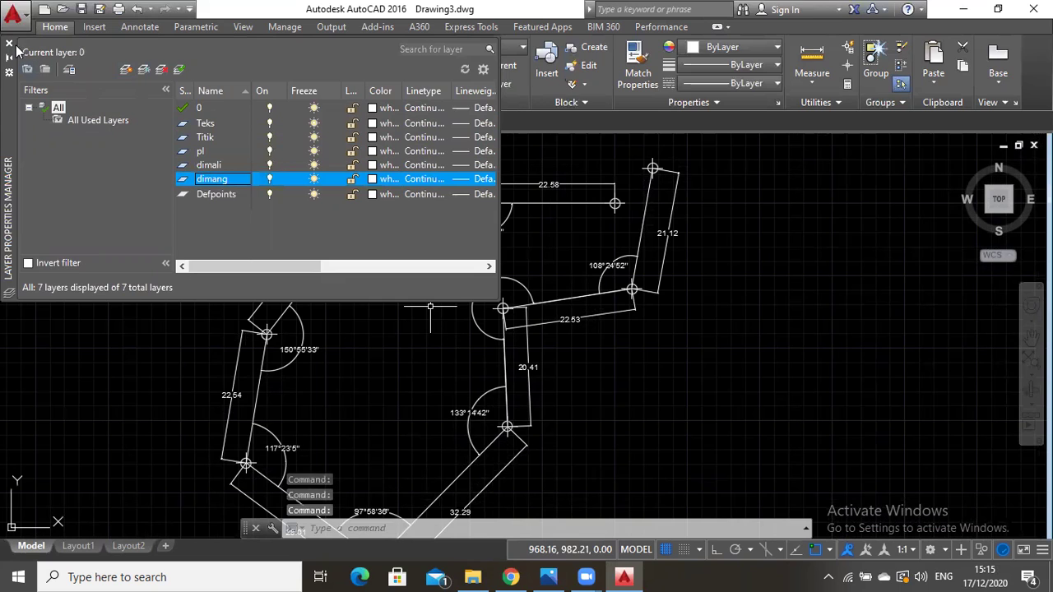
Set the Teks layer's colour to index 10 red and the Titik layer's colour to index 170 blue.
click(372, 124)
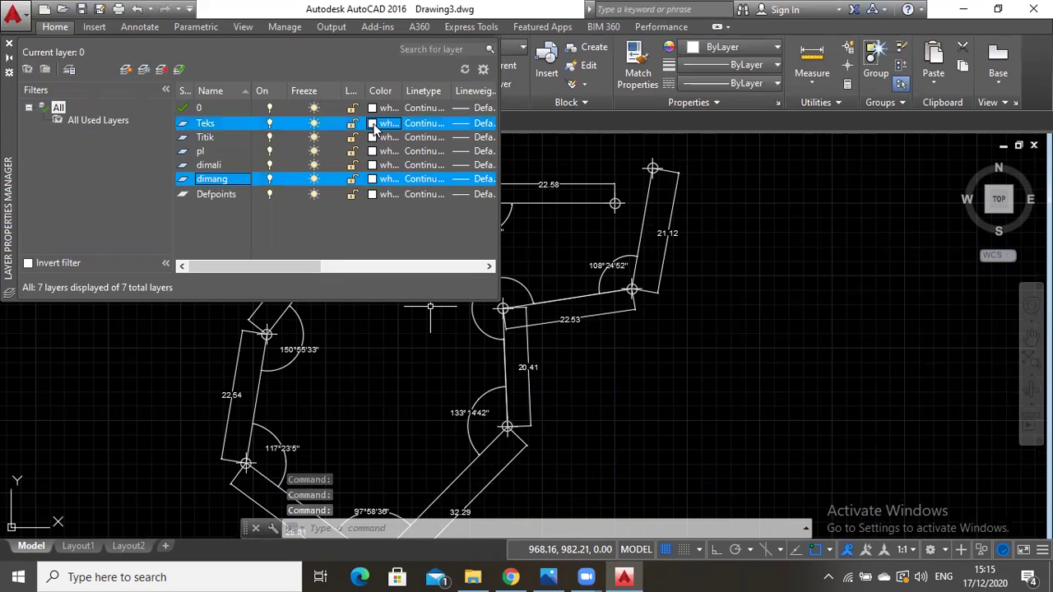
click(403, 235)
click(504, 407)
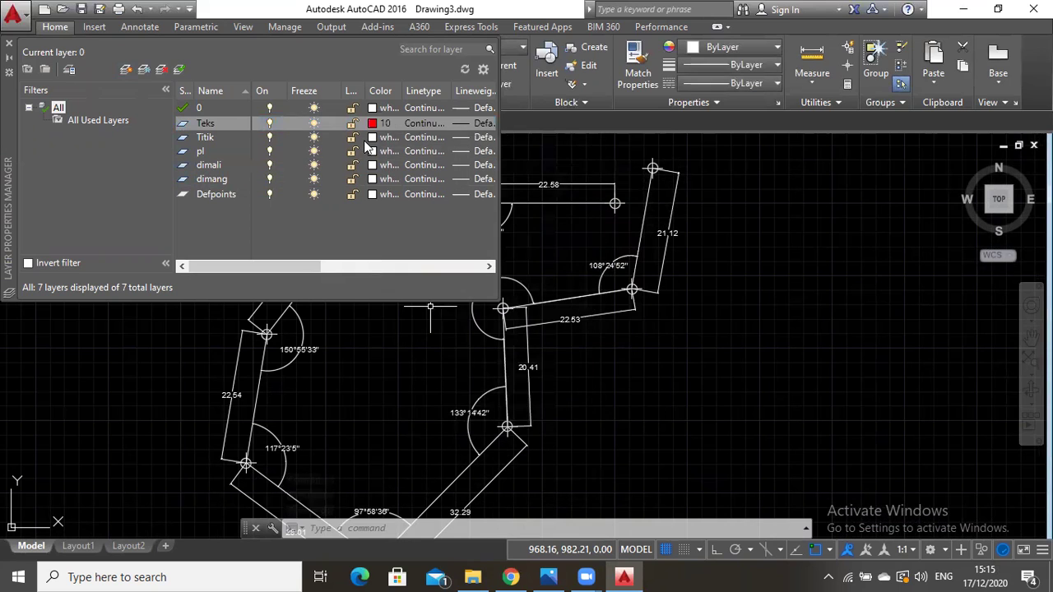
click(420, 136)
click(387, 136)
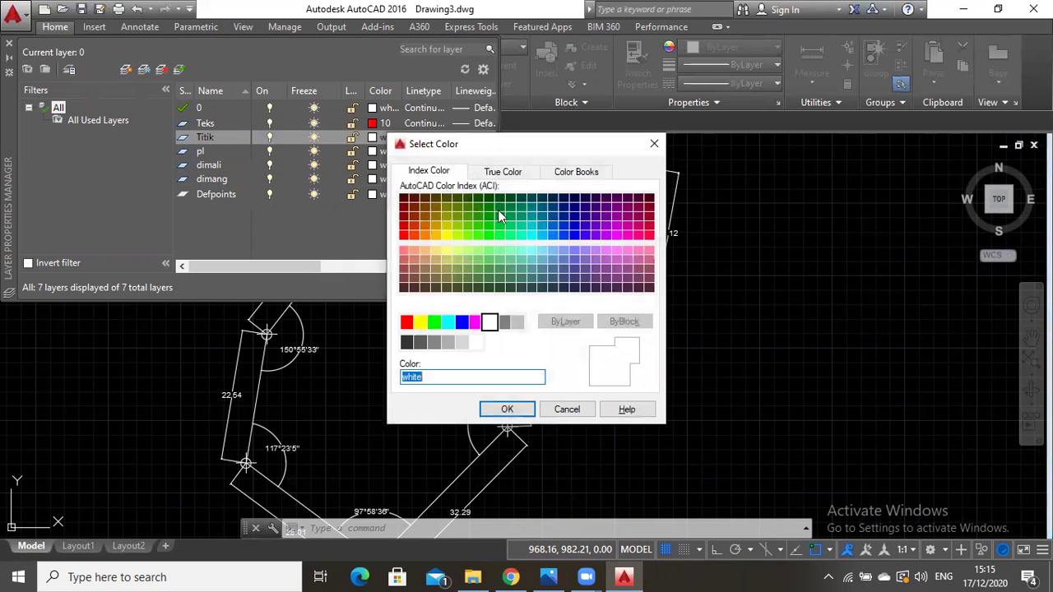
click(574, 235)
click(505, 408)
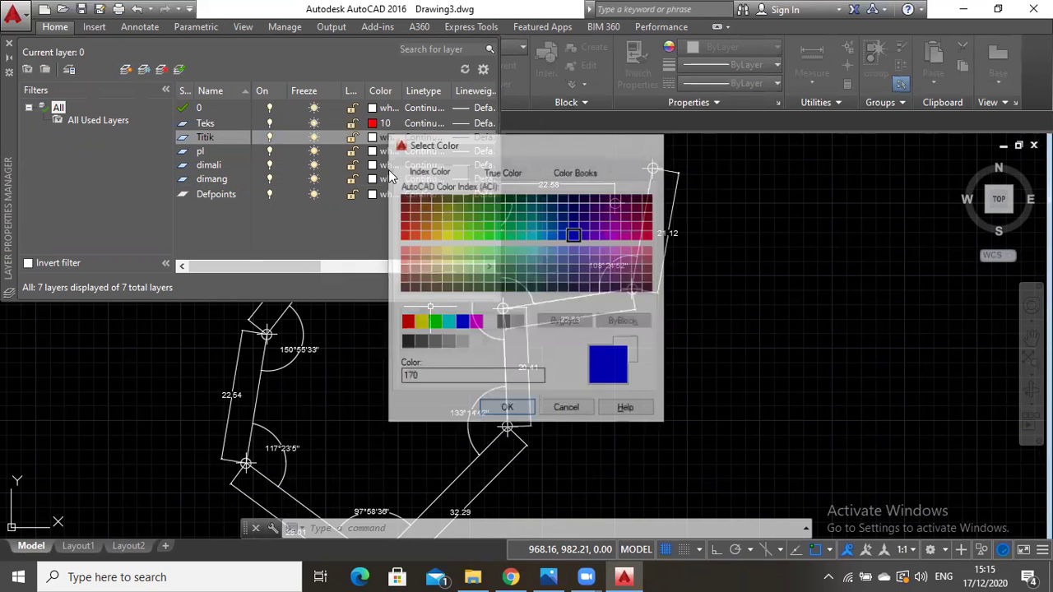
Set the pl layer's colour to index 200 purple and the dimali layer's colour to index 100 green.
click(436, 151)
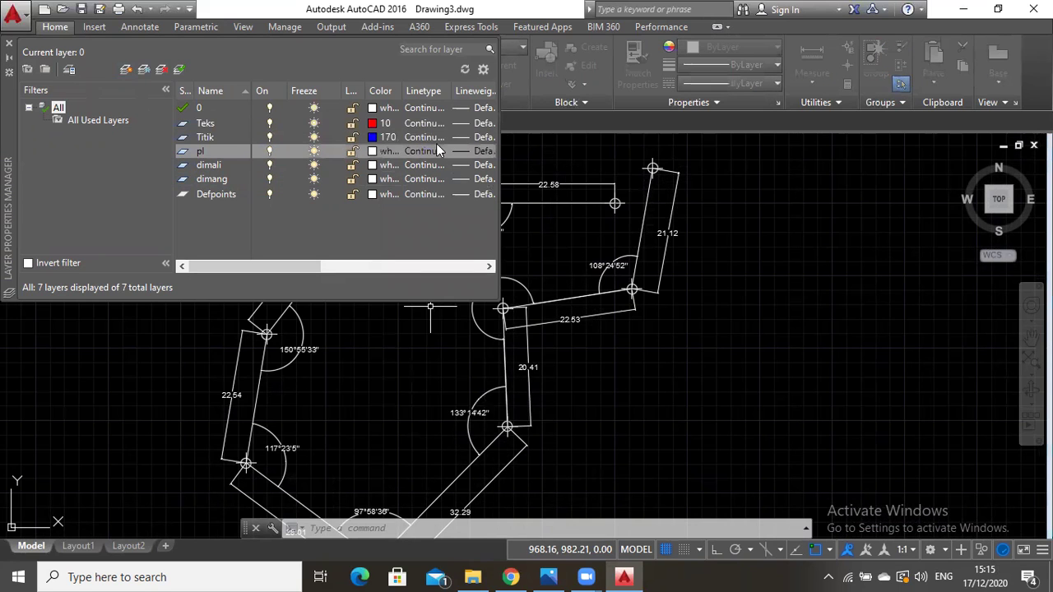
click(384, 150)
click(606, 235)
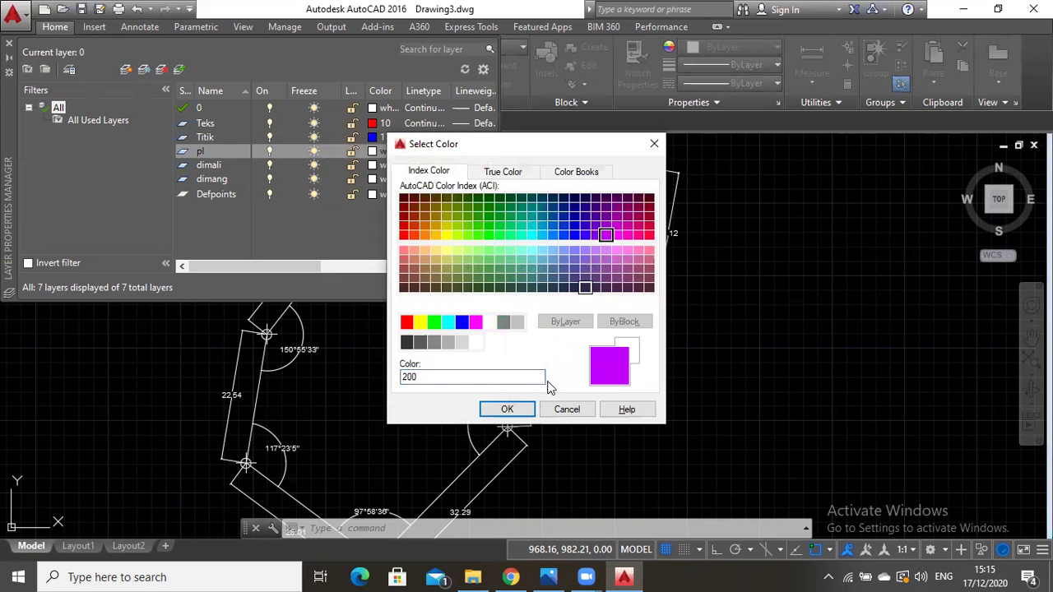
click(507, 408)
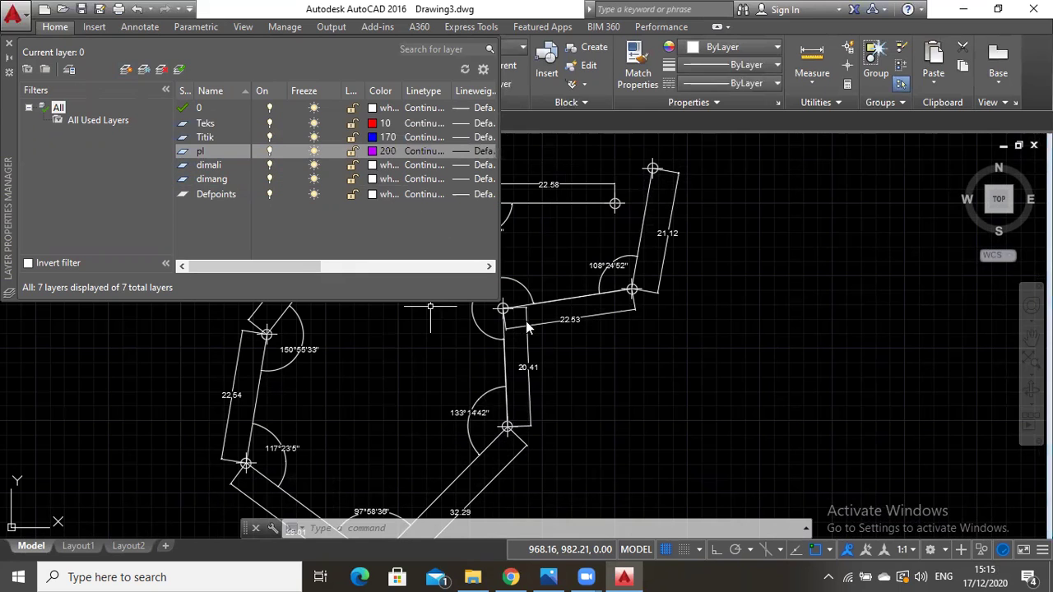
click(385, 165)
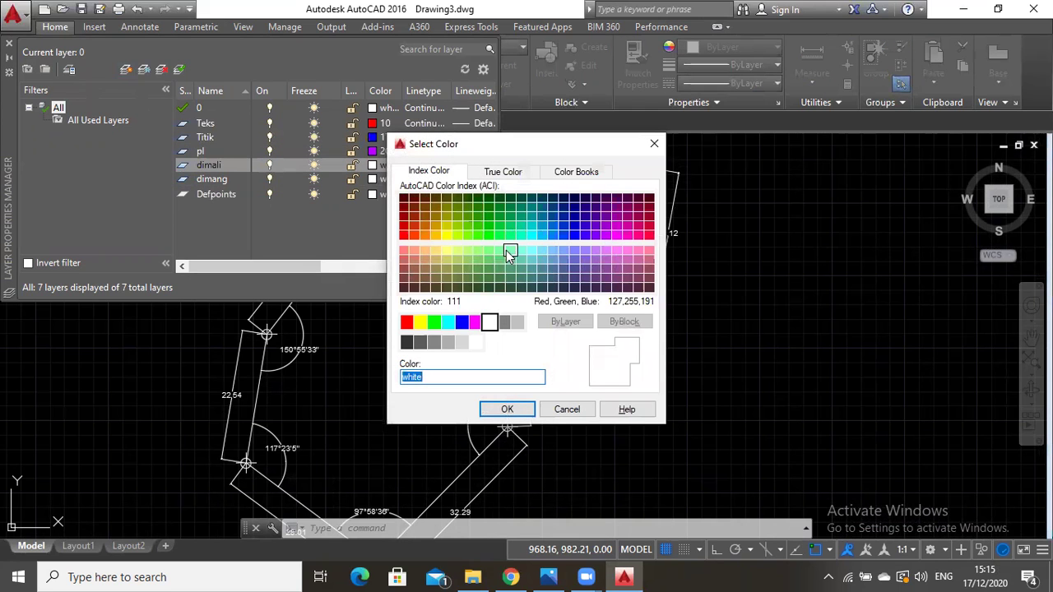
click(499, 235)
click(507, 409)
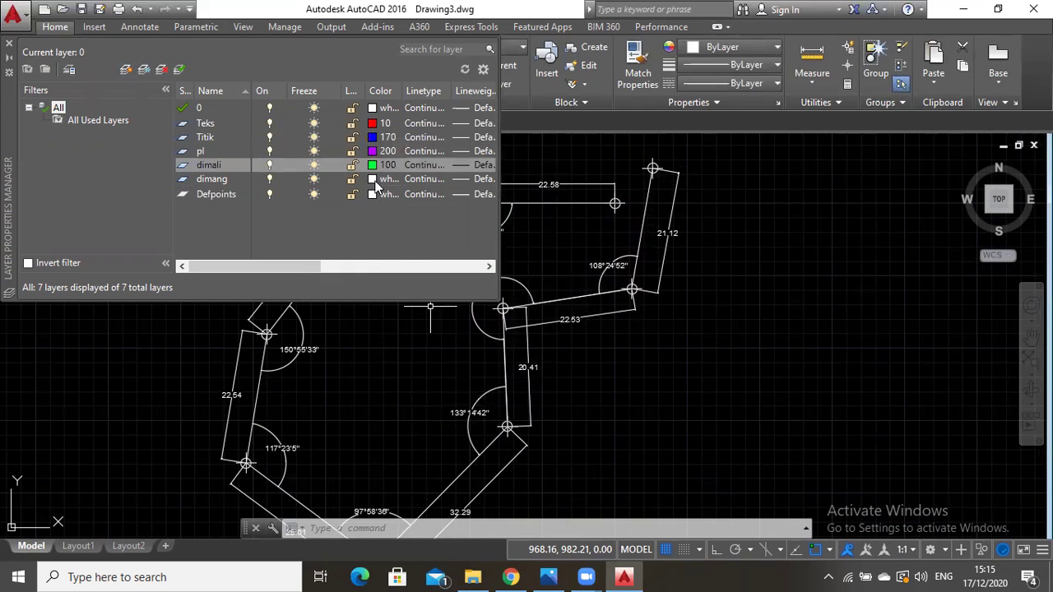
Set the dimang layer's colour to yellow and close the layer manager.
click(386, 179)
click(385, 179)
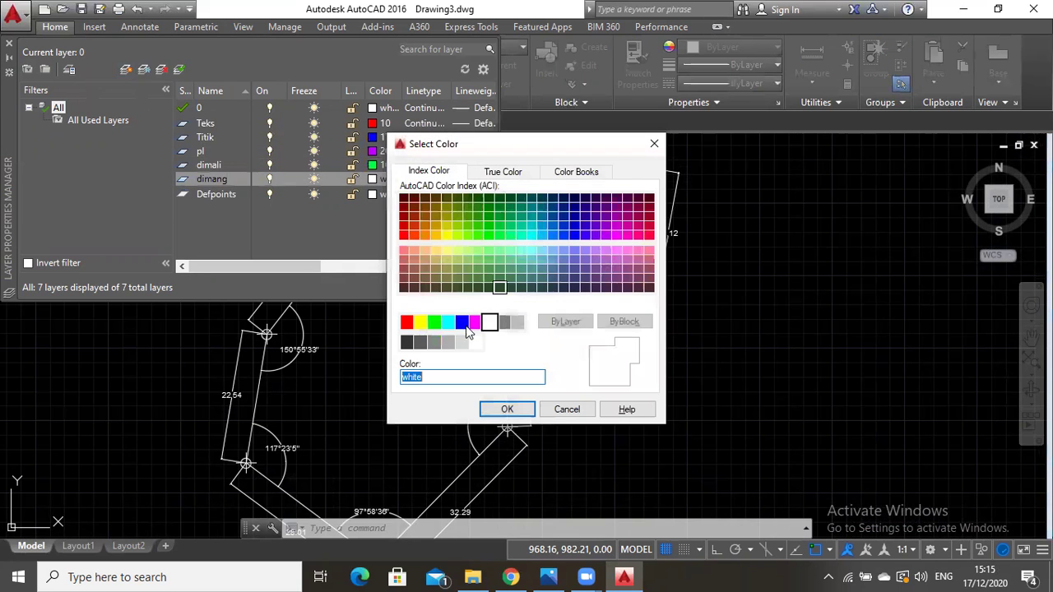
click(419, 322)
click(517, 409)
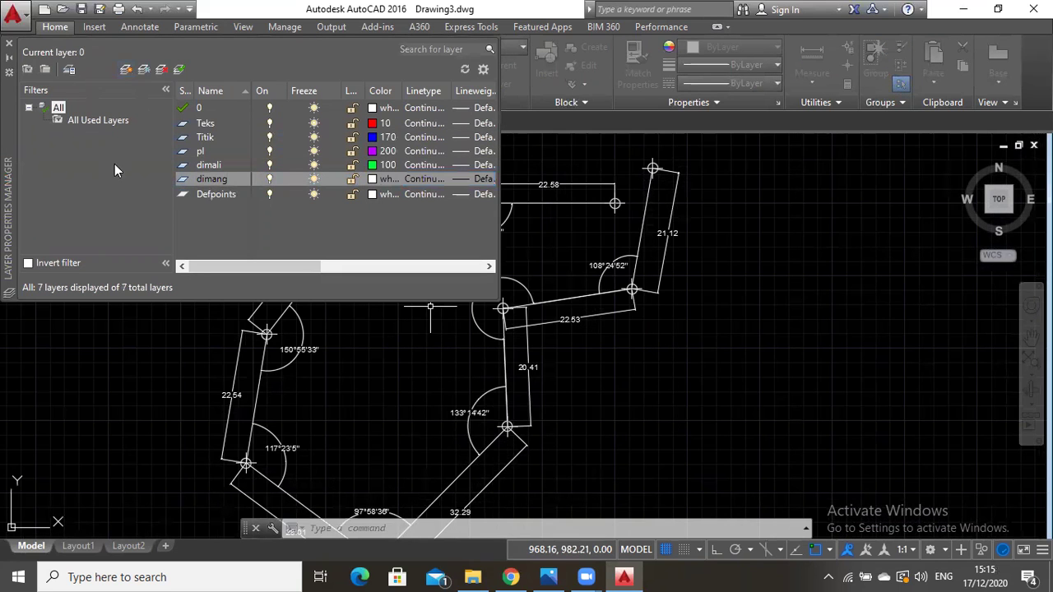
click(8, 47)
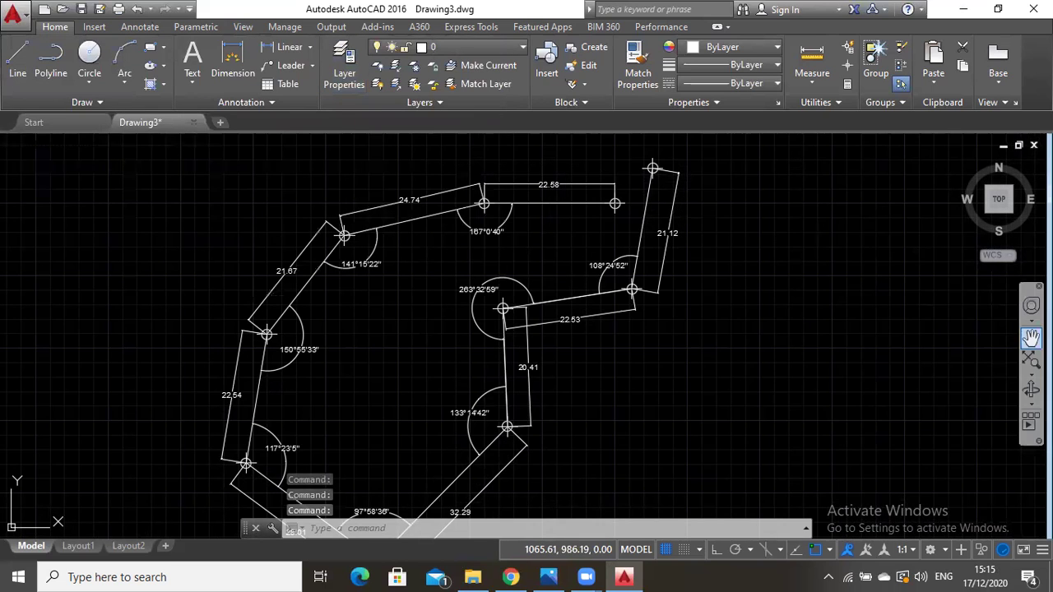
Add multiline text reading 1 at the free end station of the 22.58 leg.
click(1028, 337)
mouse_move(703, 236)
mouse_down()
mouse_move(716, 273)
mouse_move(763, 311)
mouse_up()
scroll(718, 272, up, 2)
key(Escape)
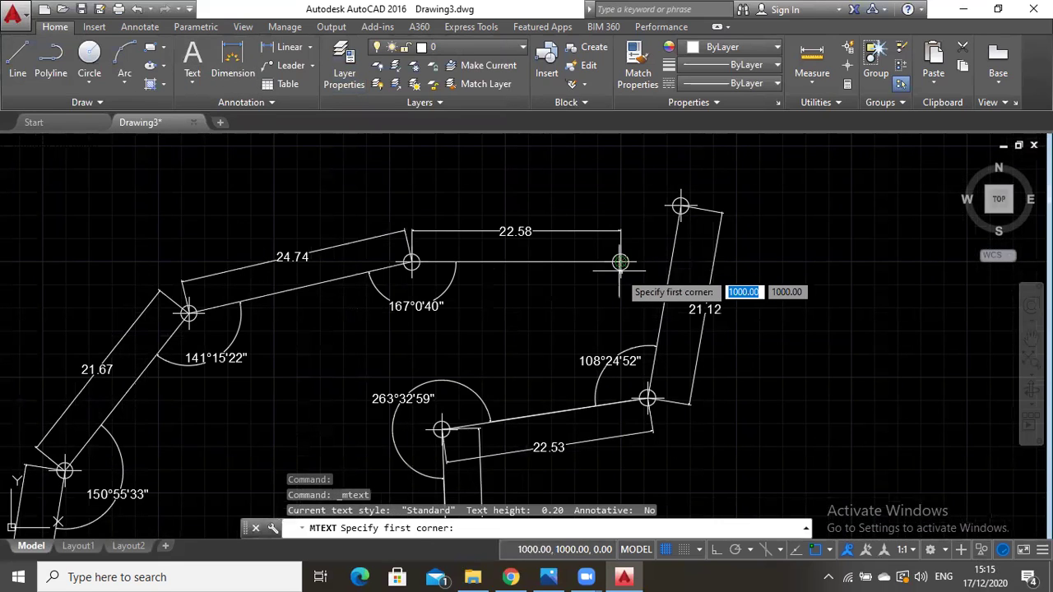
click(620, 262)
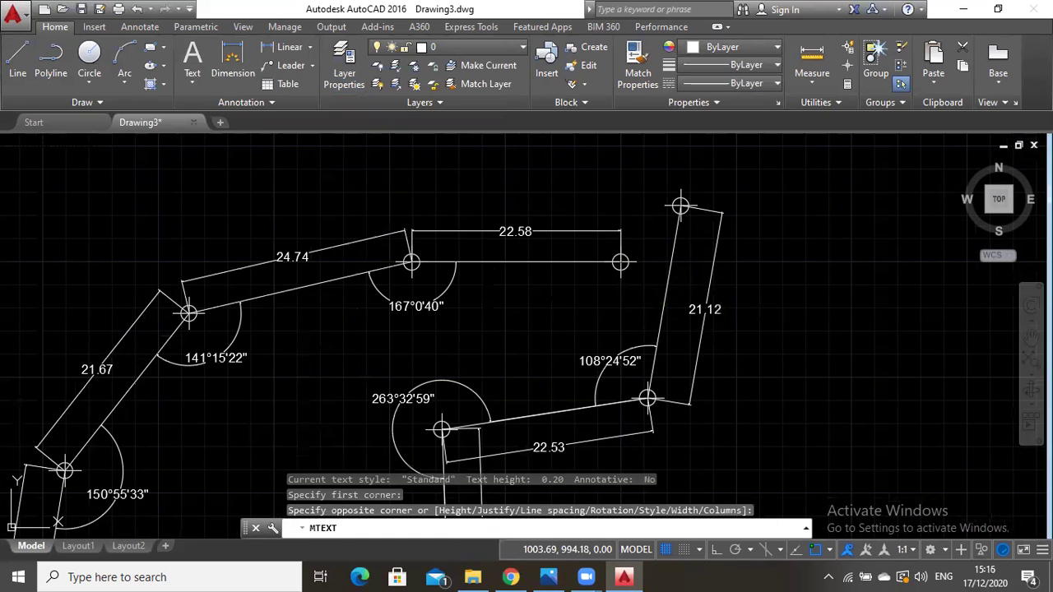
click(596, 247)
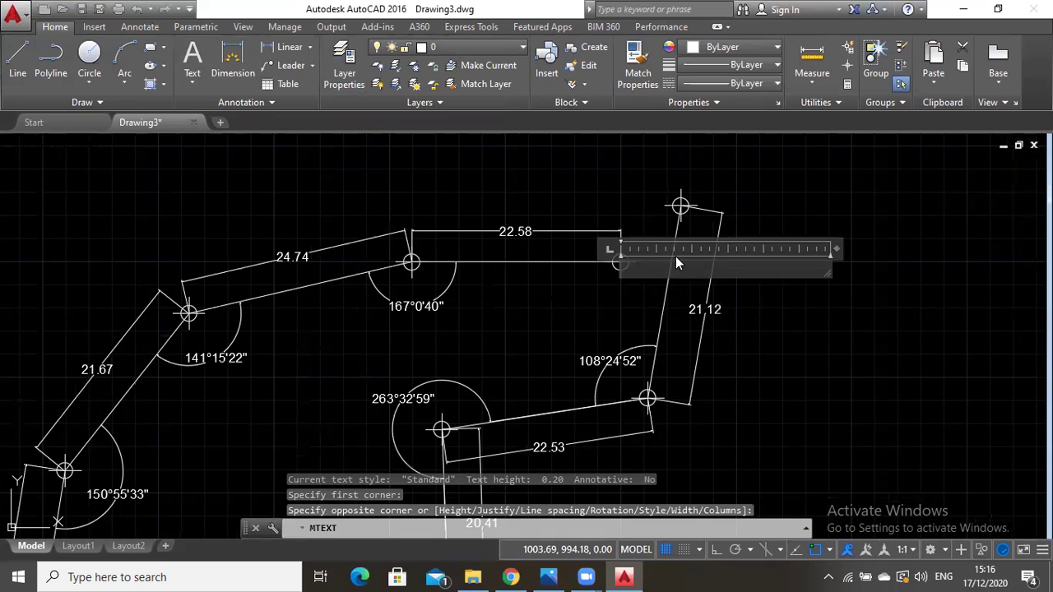
click(217, 65)
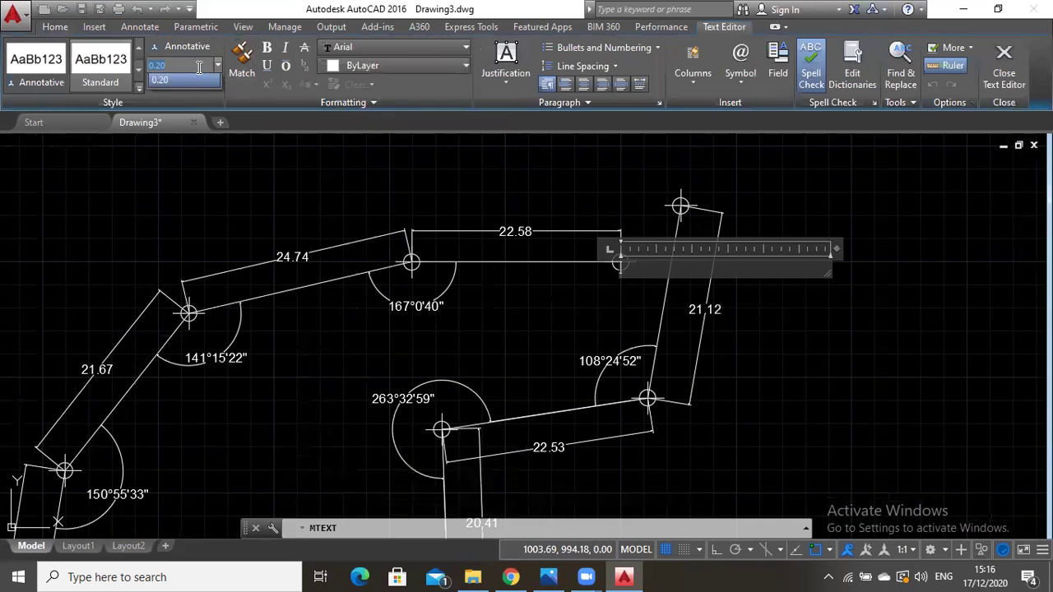
click(185, 68)
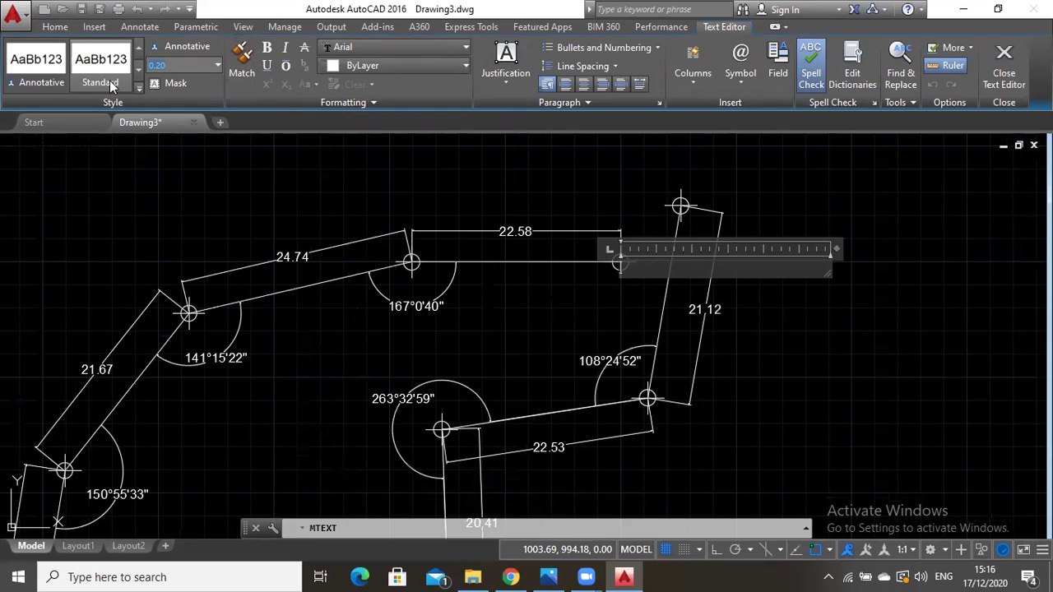
text(1)
key(Escape)
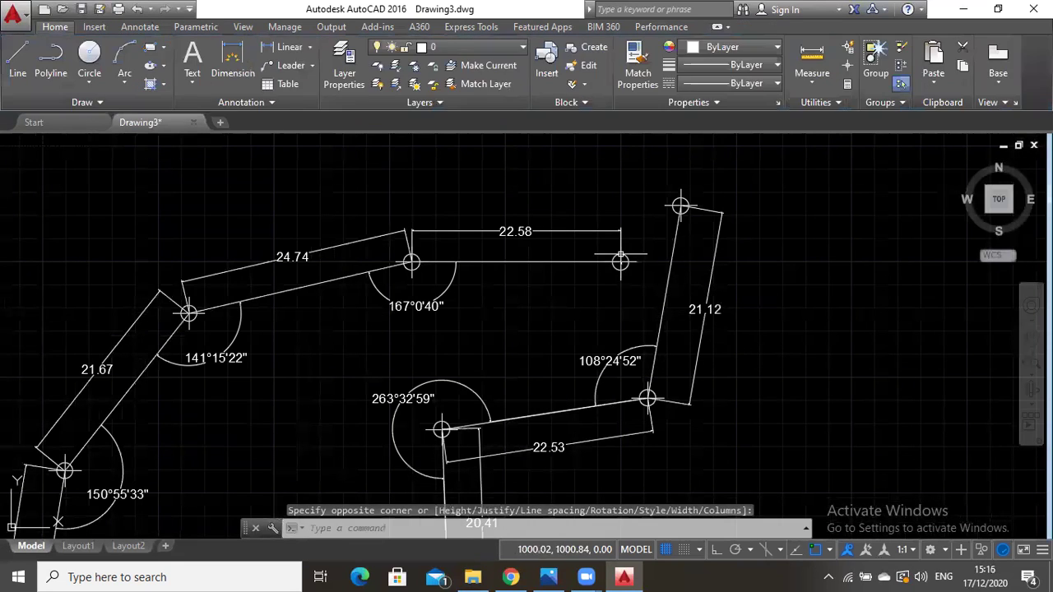
Stretch the text frame of the new label 1 downward to make it taller.
scroll(619, 253, up, 4)
scroll(619, 254, up, 2)
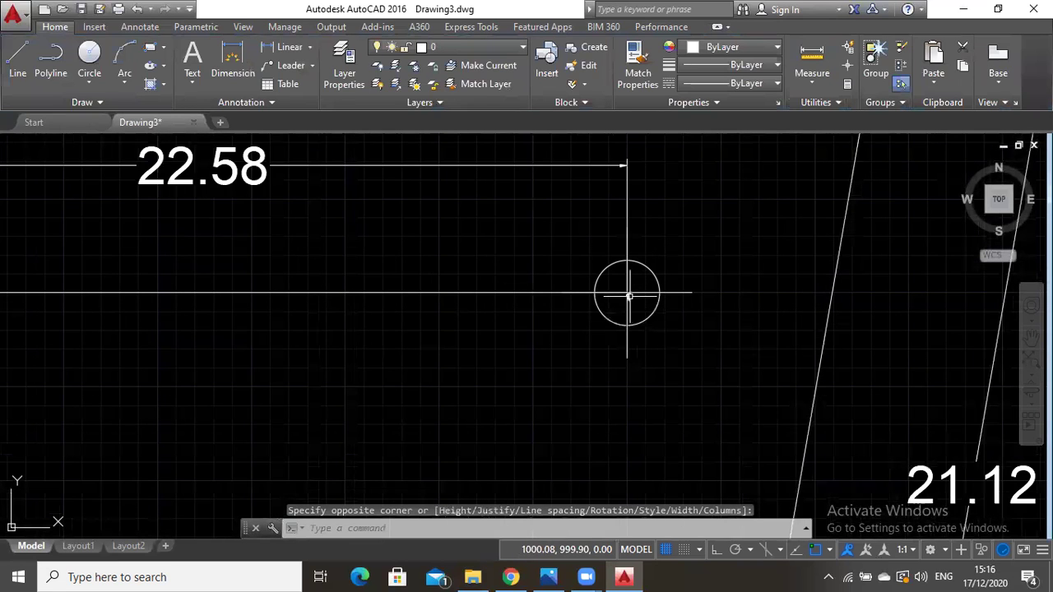
click(628, 293)
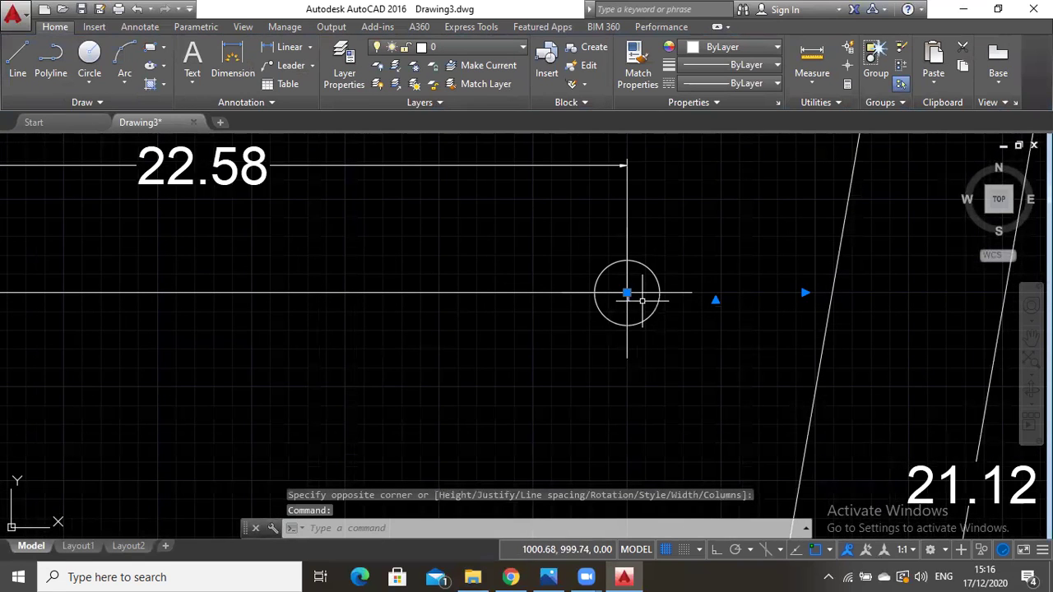
click(628, 298)
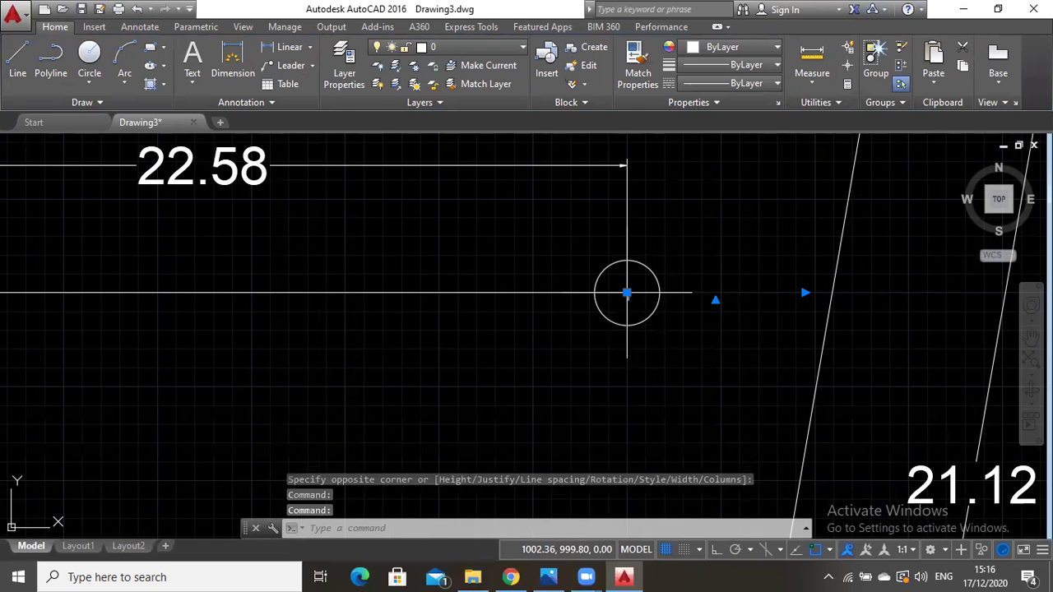
click(716, 301)
click(741, 404)
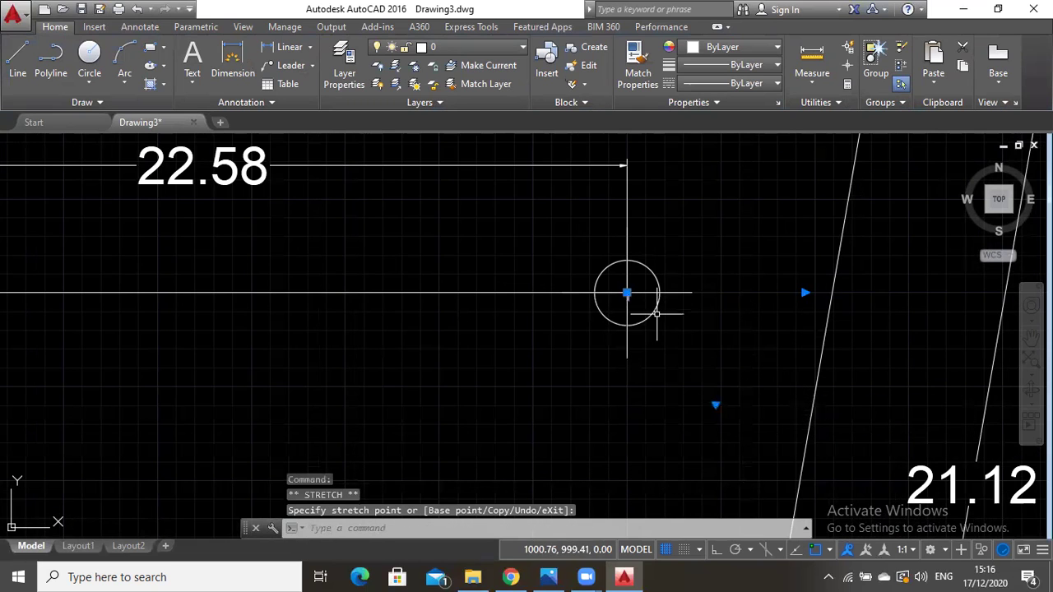
Open the label 1 for editing and try to set its text height to 1.5.
scroll(626, 299, up, 4)
click(611, 284)
double_click(611, 285)
double_click(616, 292)
click(218, 66)
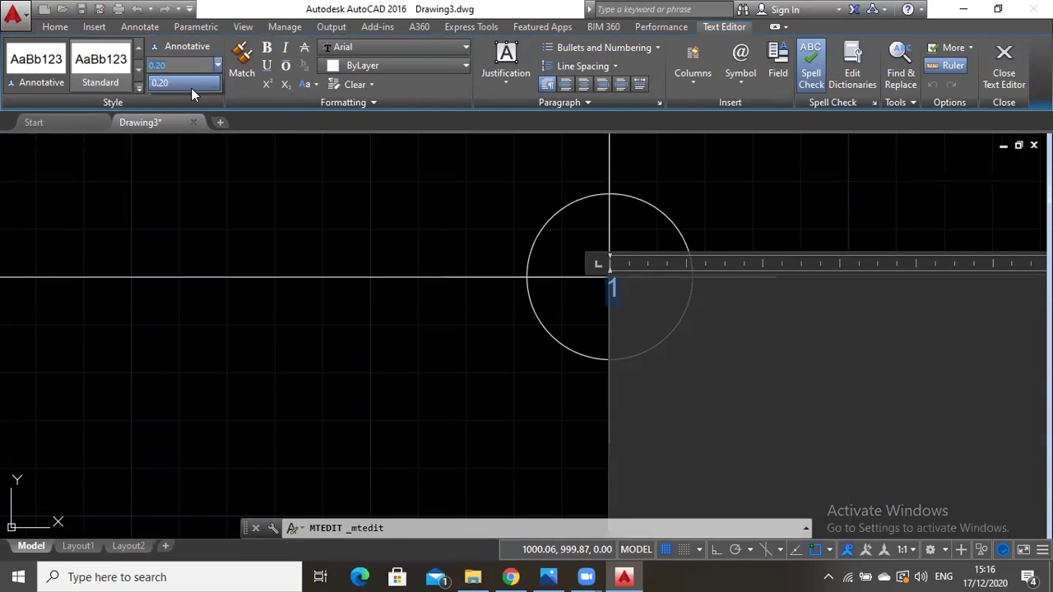
text(1.5)
key(Escape)
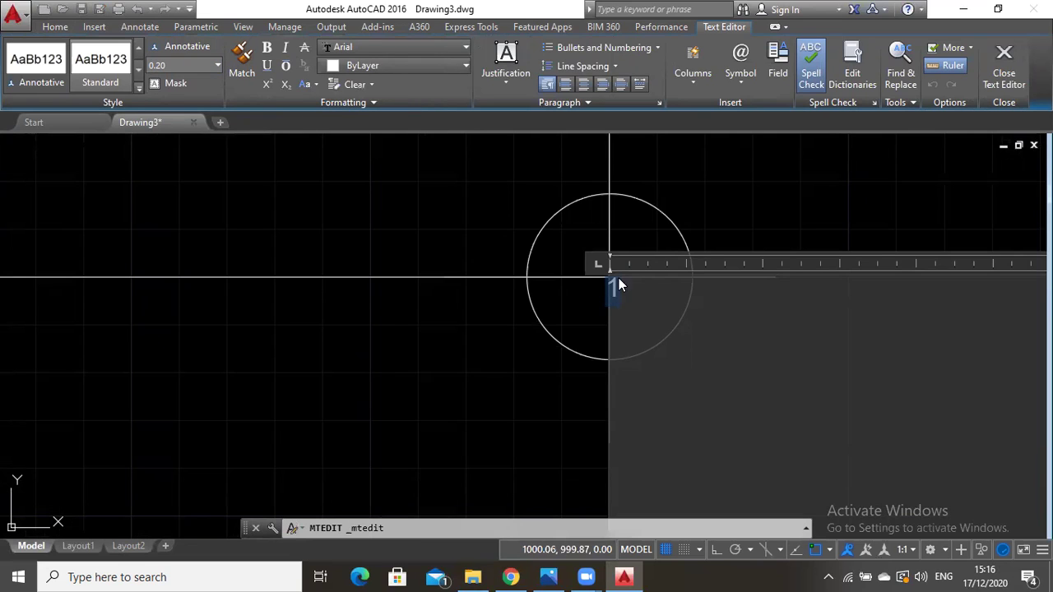
Clear the label's content, set the text height to 1.5, re-enter 1 and finish editing.
click(664, 293)
key(BackSpace)
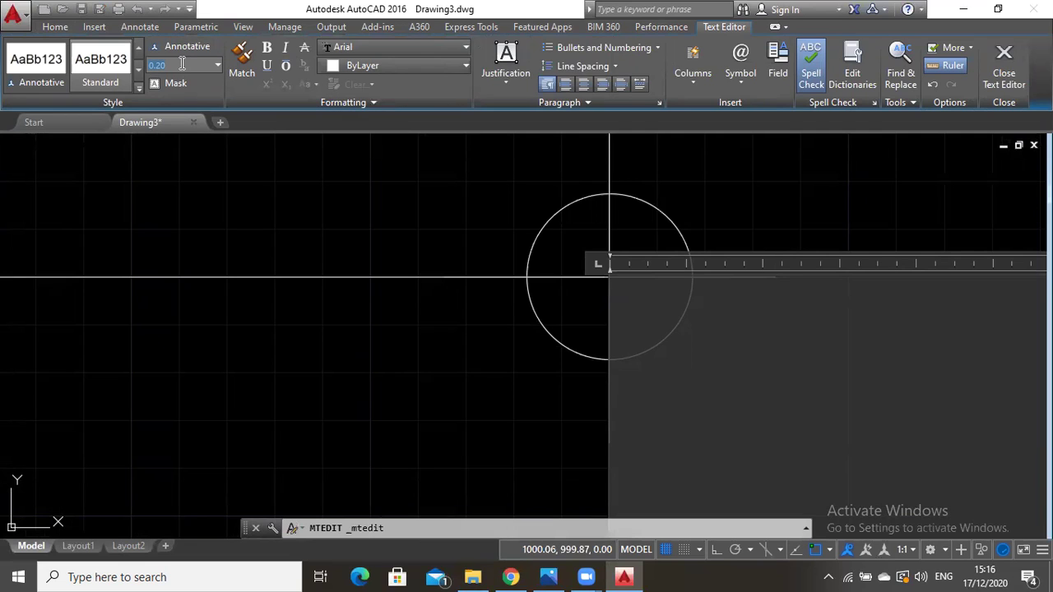
click(181, 64)
text(1.5)
key(Return)
text(1)
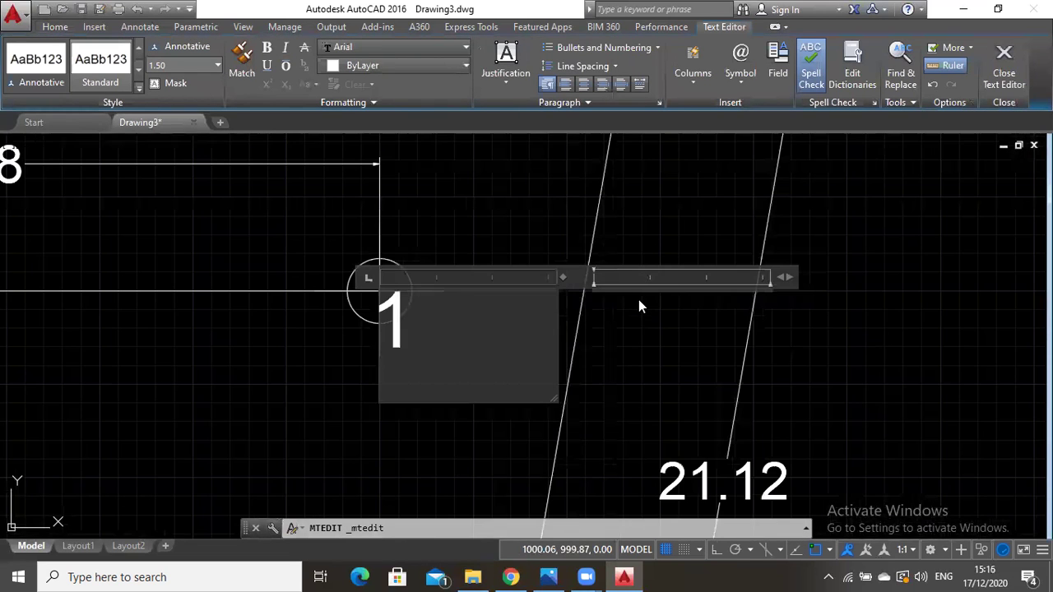
click(638, 311)
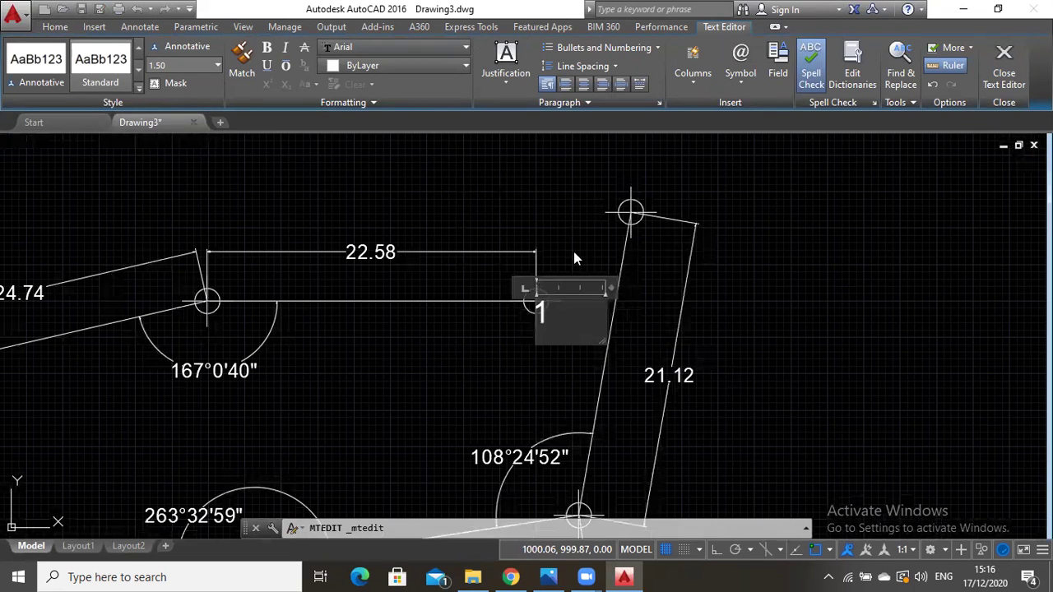
scroll(568, 304, up, 2)
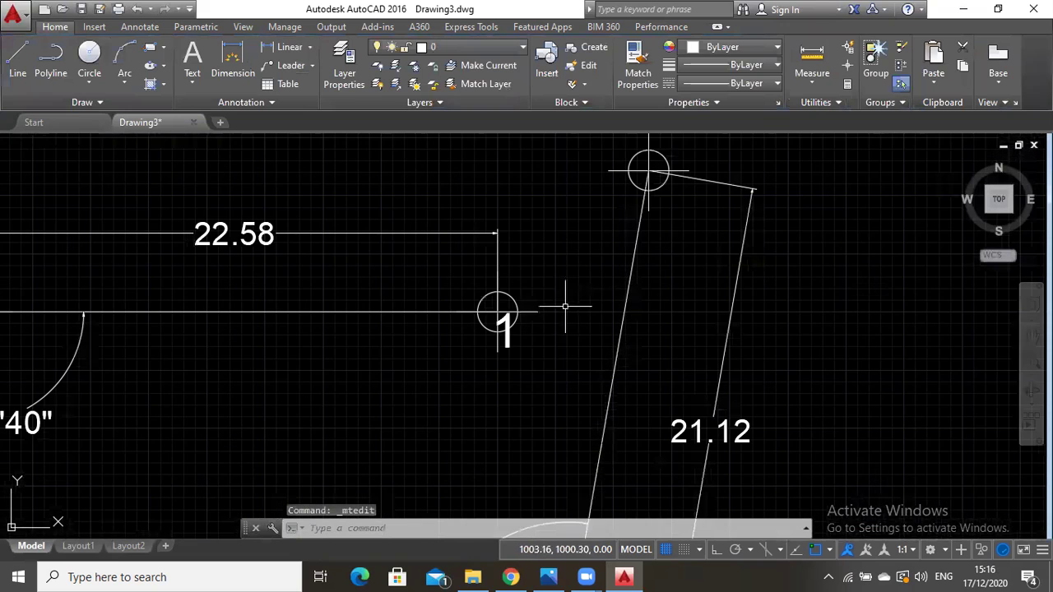
Copy the label 1 and paste it above the station joining the 22.58 and 24.74 legs.
click(508, 316)
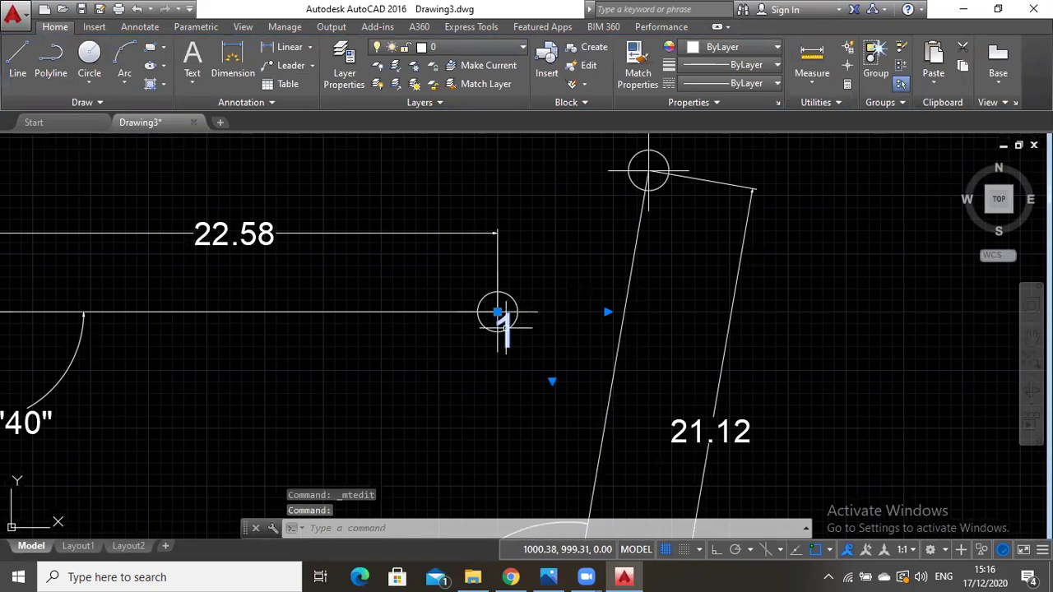
key(ctrl+c)
scroll(266, 325, down, 4)
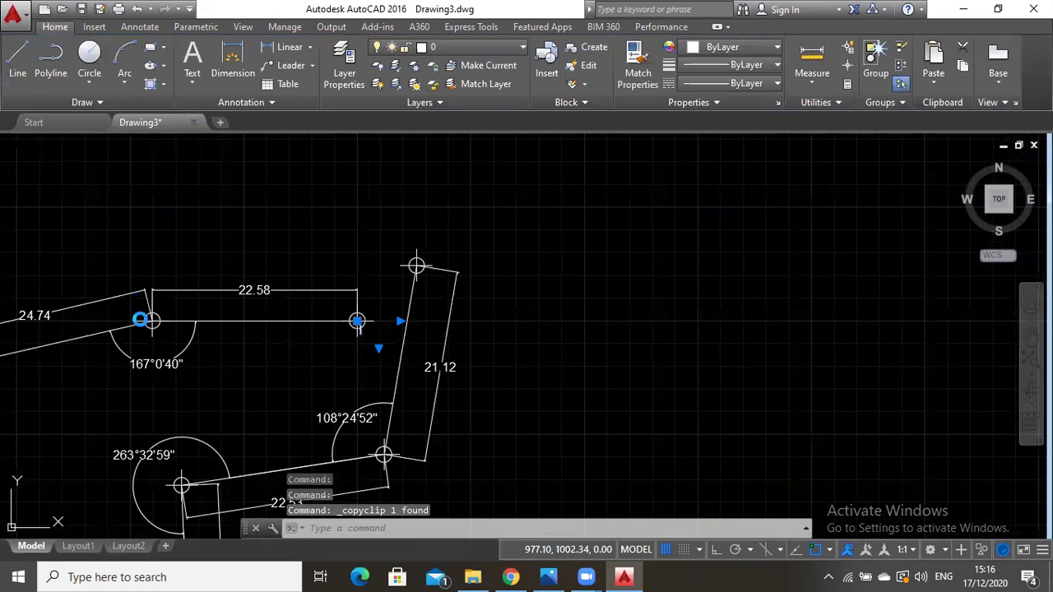
key(ctrl+v)
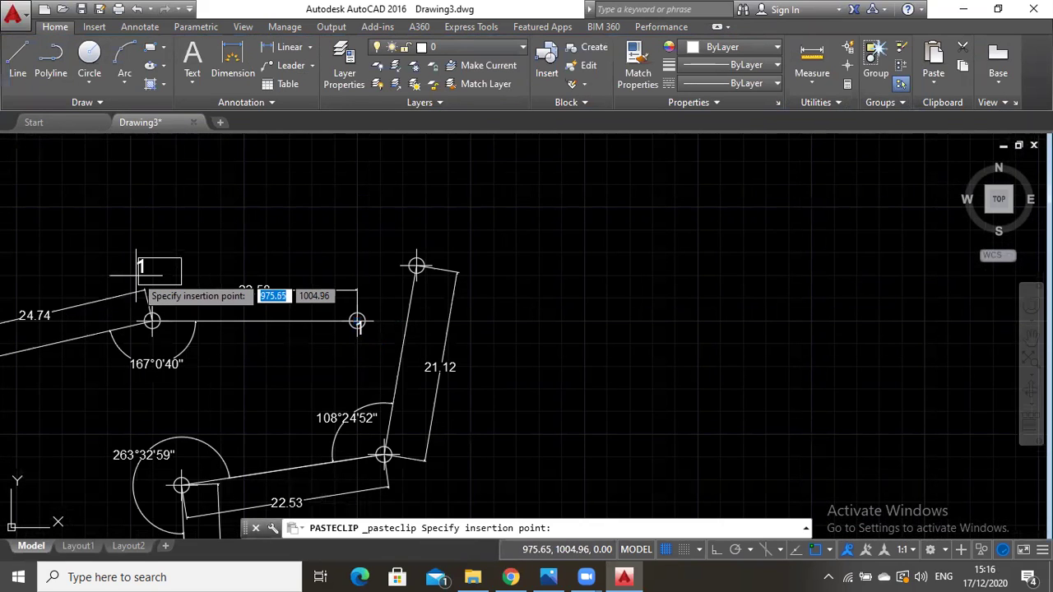
click(139, 274)
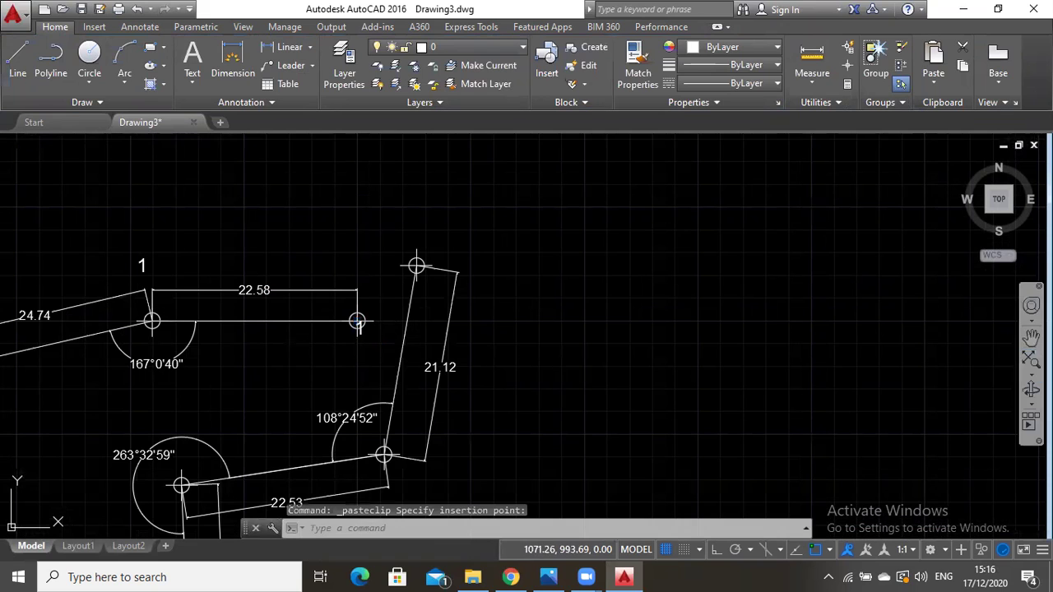
Change the pasted label above the 167°0'40" station to read 2.
click(1030, 333)
drag(266, 338, 634, 301)
drag(570, 330, 735, 289)
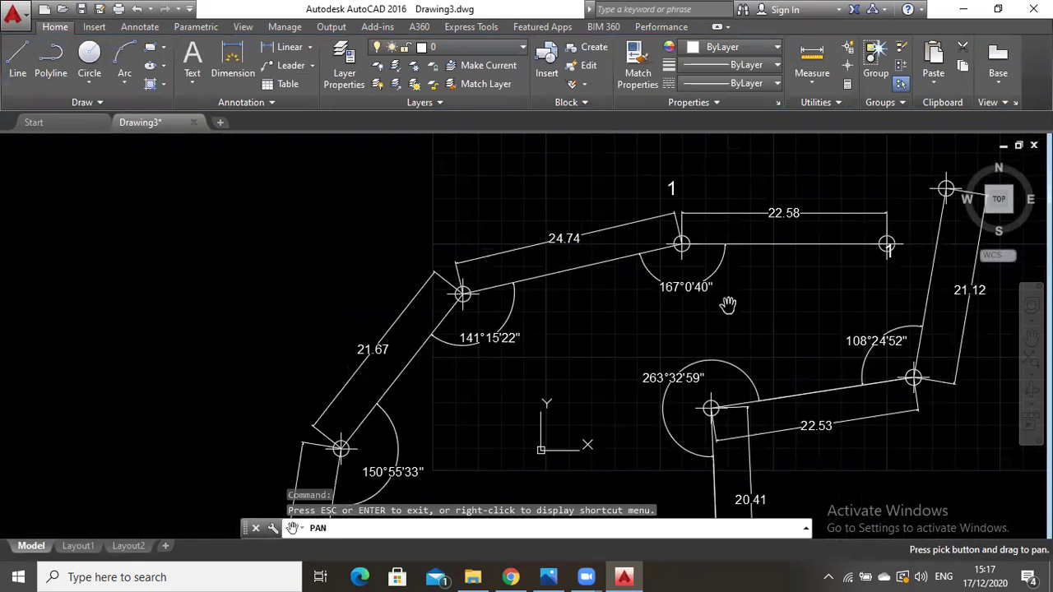
key(Escape)
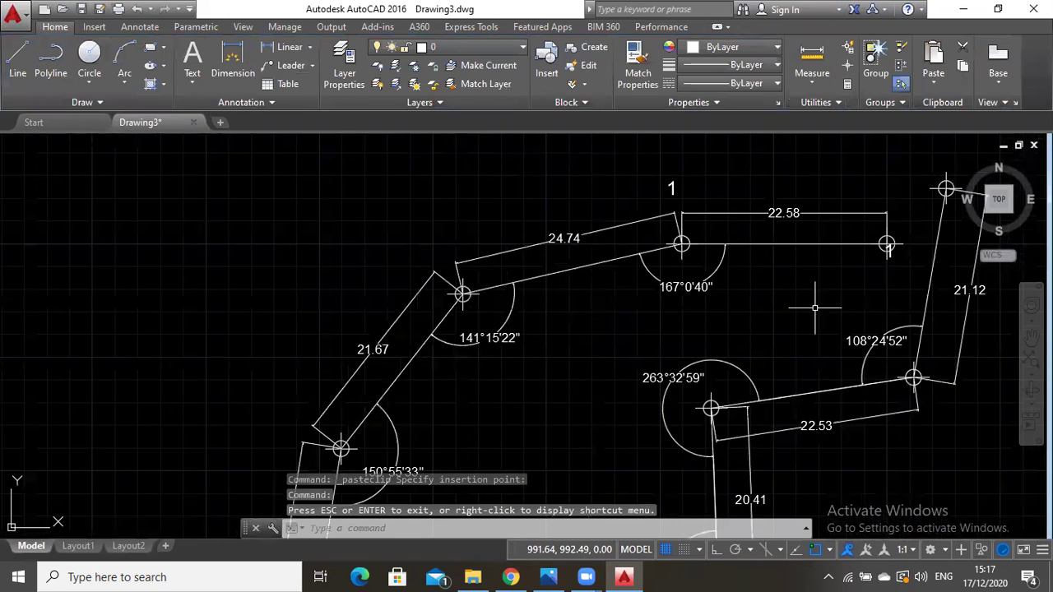
key(ctrl+c)
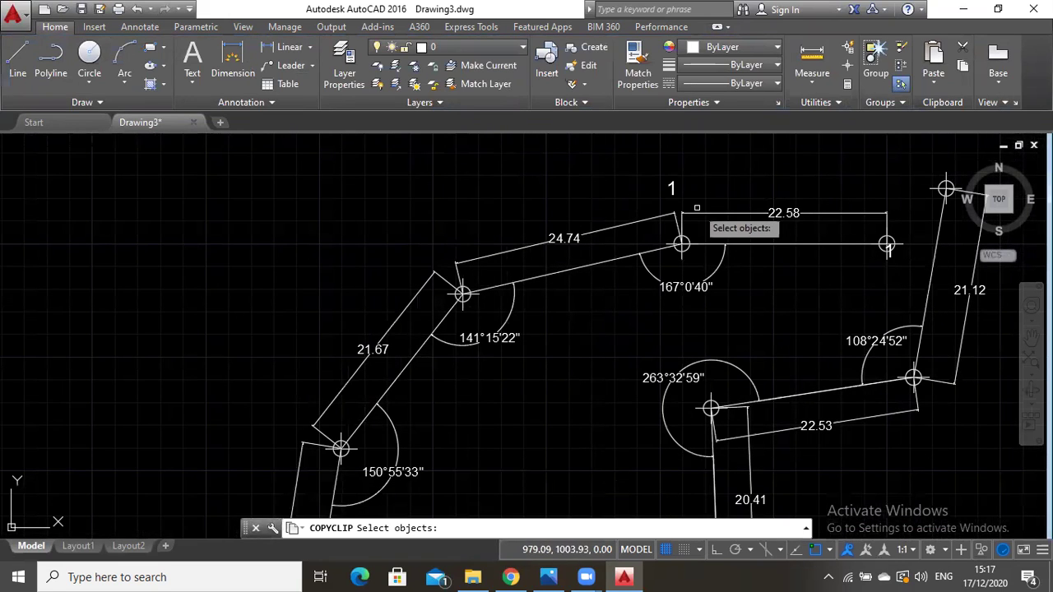
key(Escape)
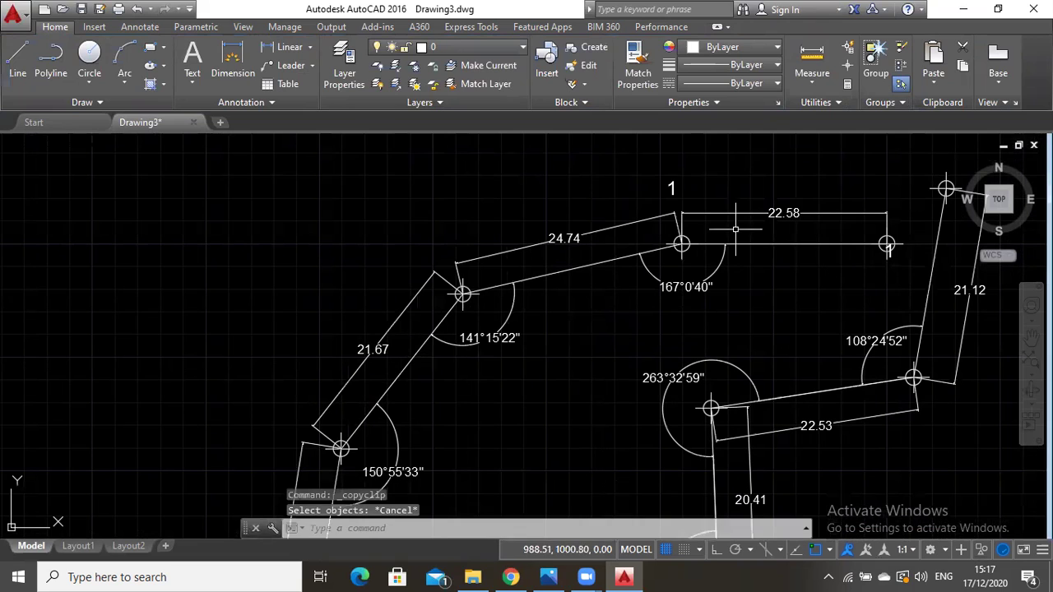
click(673, 190)
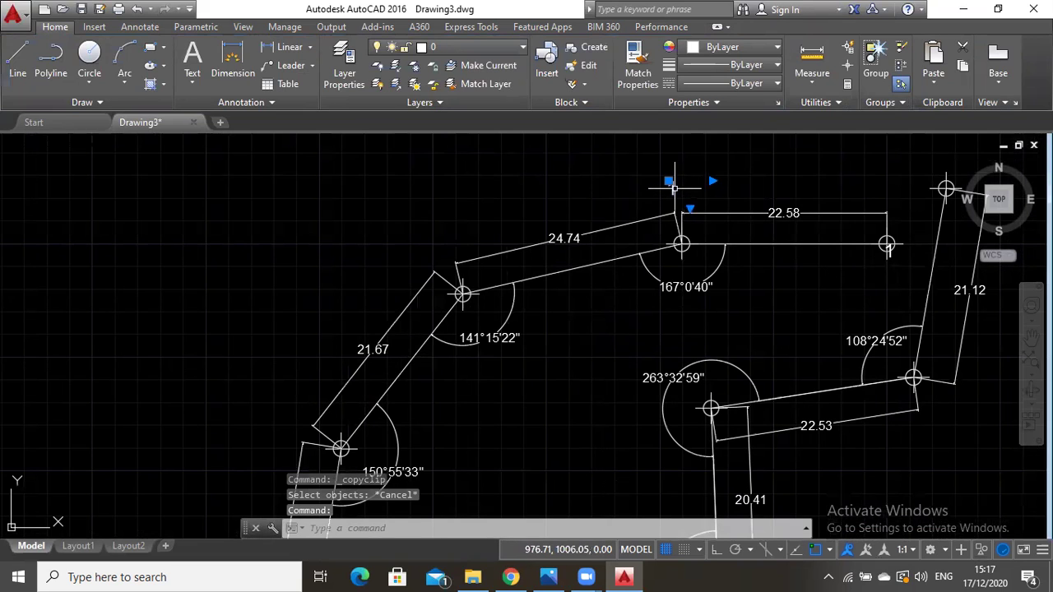
double_click(671, 187)
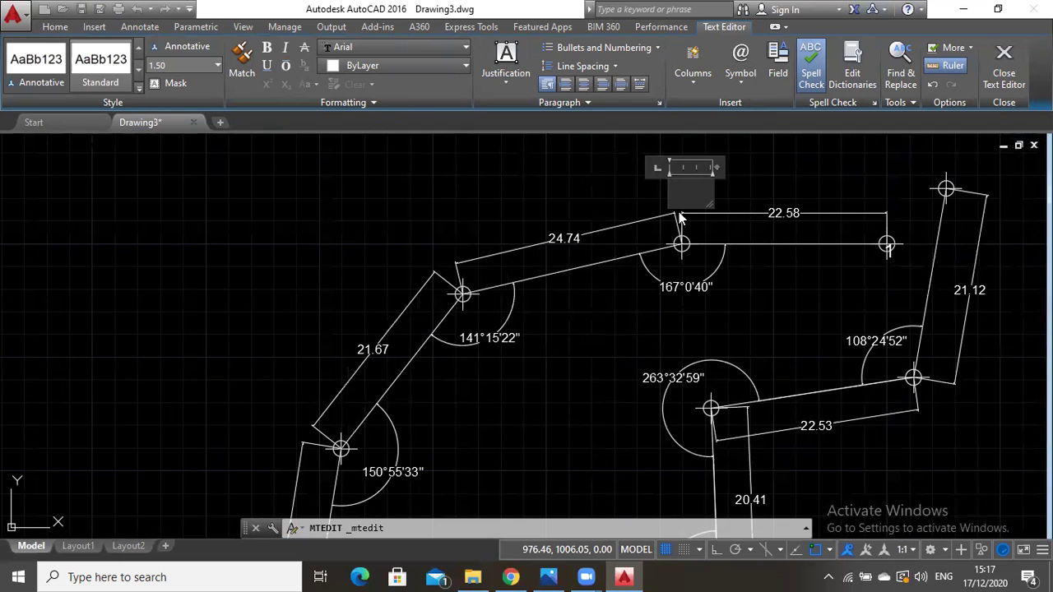
text(2)
click(757, 298)
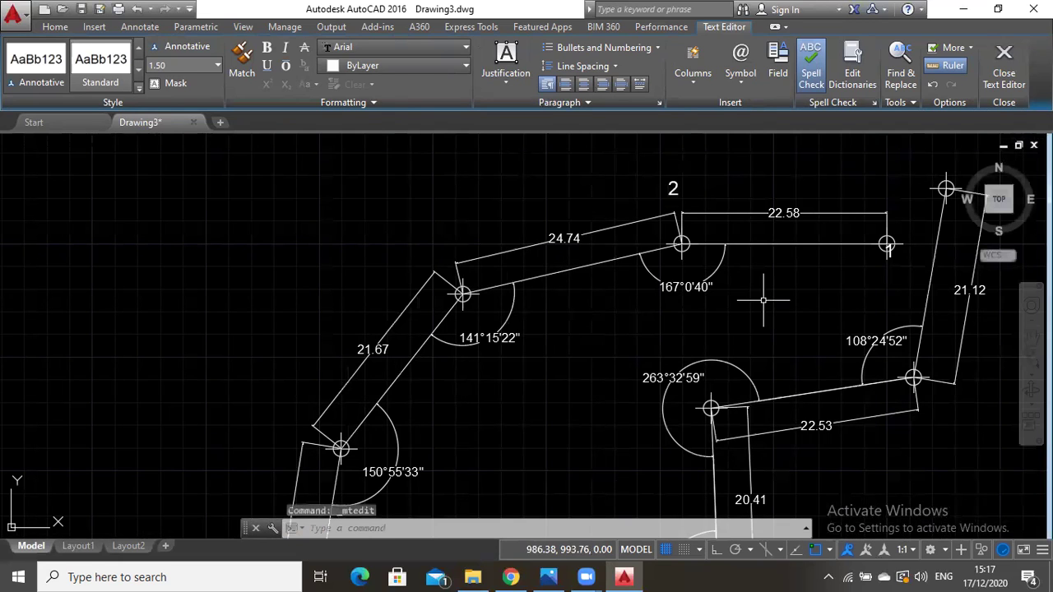
Copy the label 2 to the clipboard and move the original down next to the 167°0'40" station.
click(673, 188)
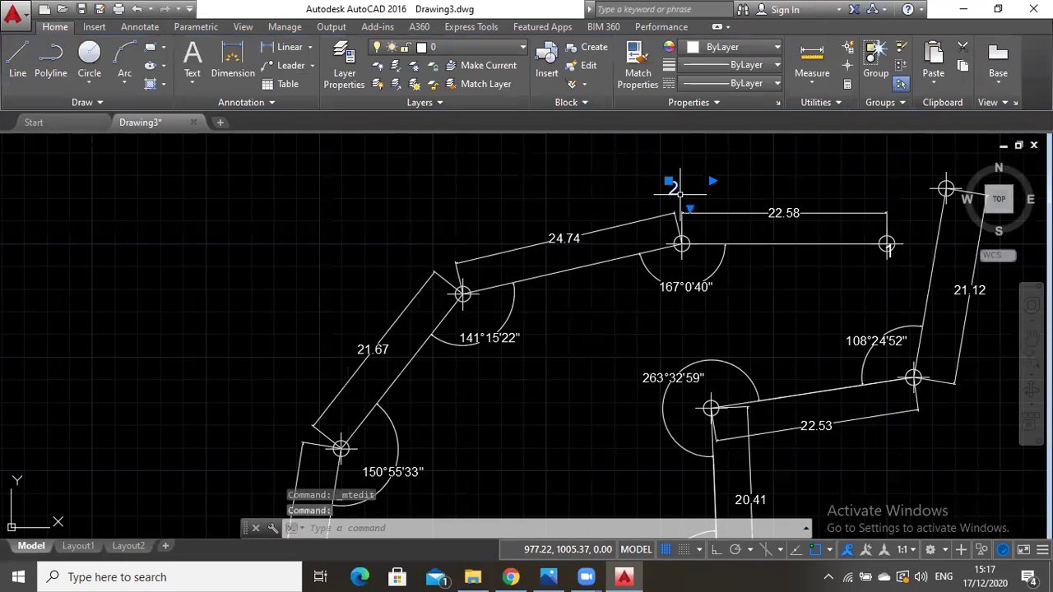
key(ctrl+c)
click(675, 198)
key(Escape)
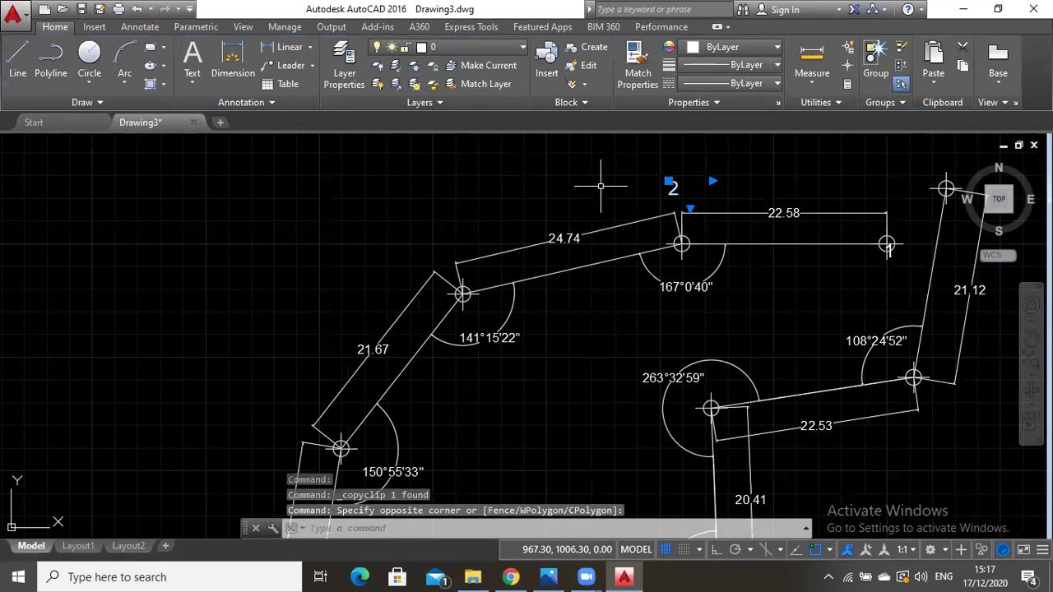
click(673, 189)
click(668, 181)
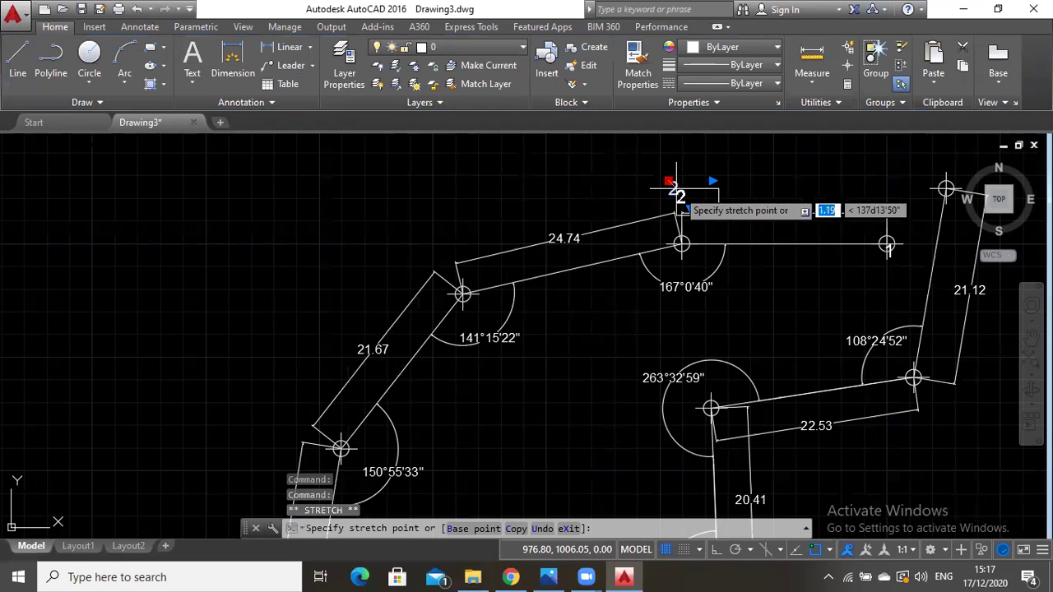
click(686, 213)
click(495, 145)
key(Escape)
key(Escape)
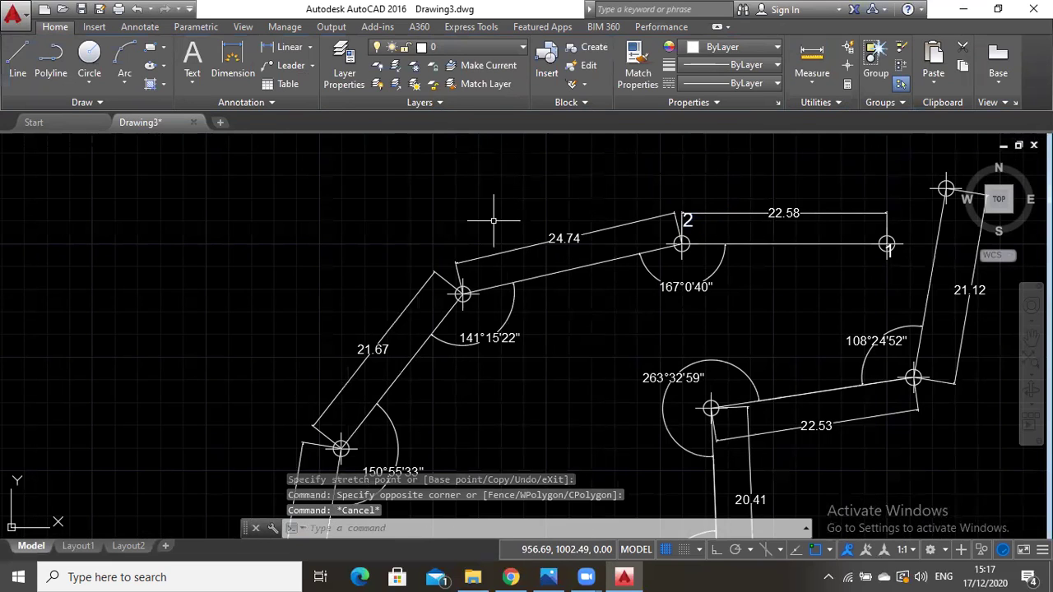
Paste the copied label 2 at the station joining the 24.74 and 21.67 legs and select the copy.
key(ctrl+c)
key(Escape)
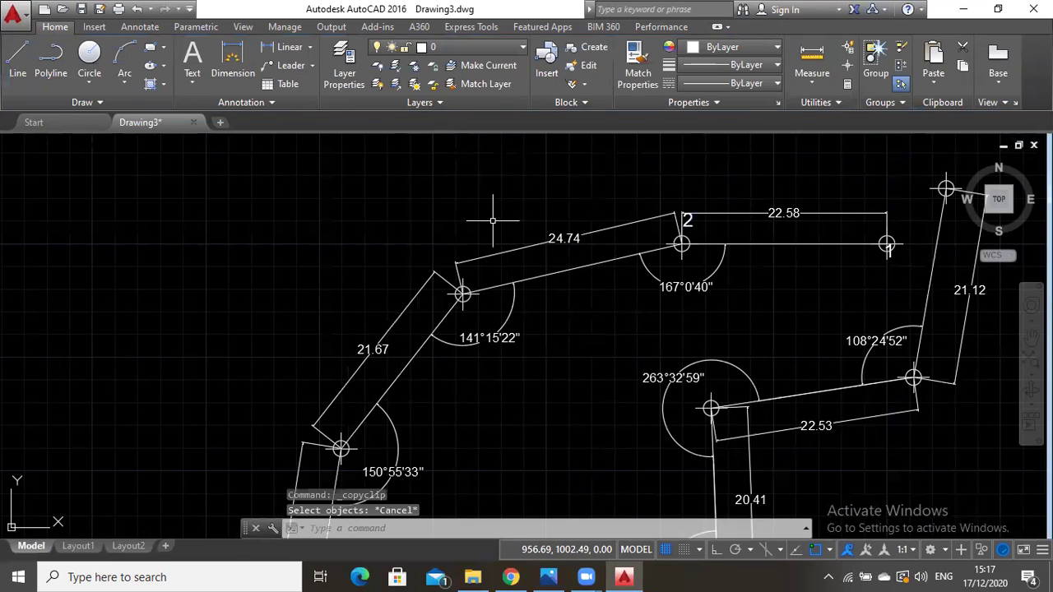
key(ctrl+v)
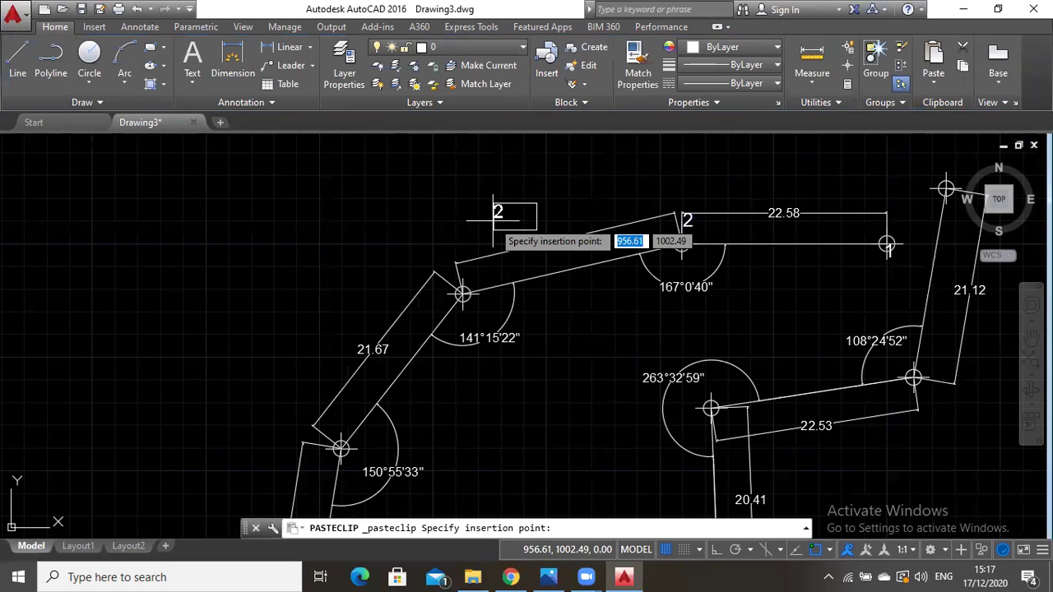
click(463, 292)
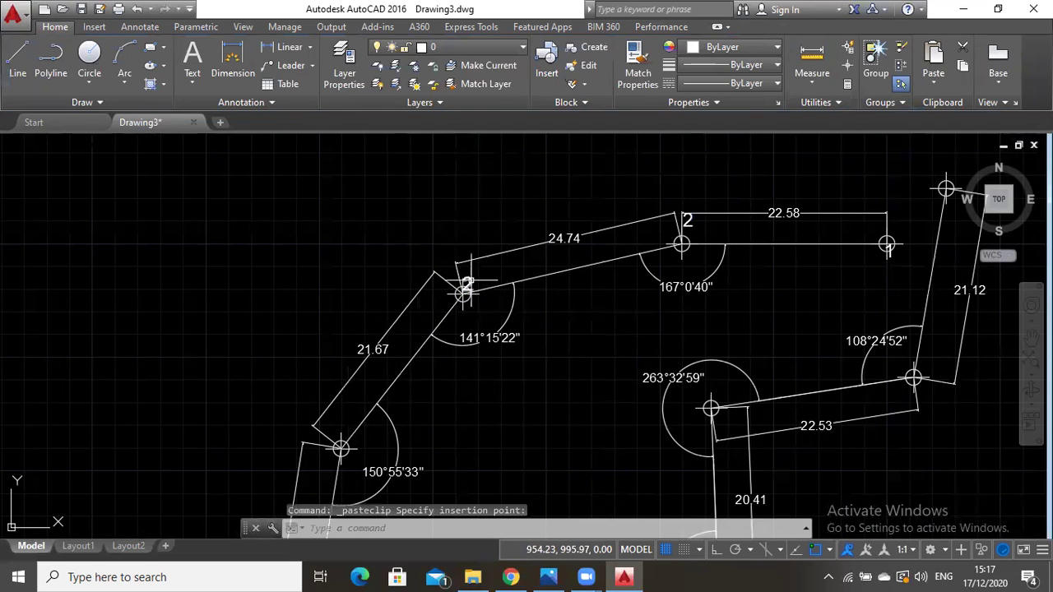
click(463, 288)
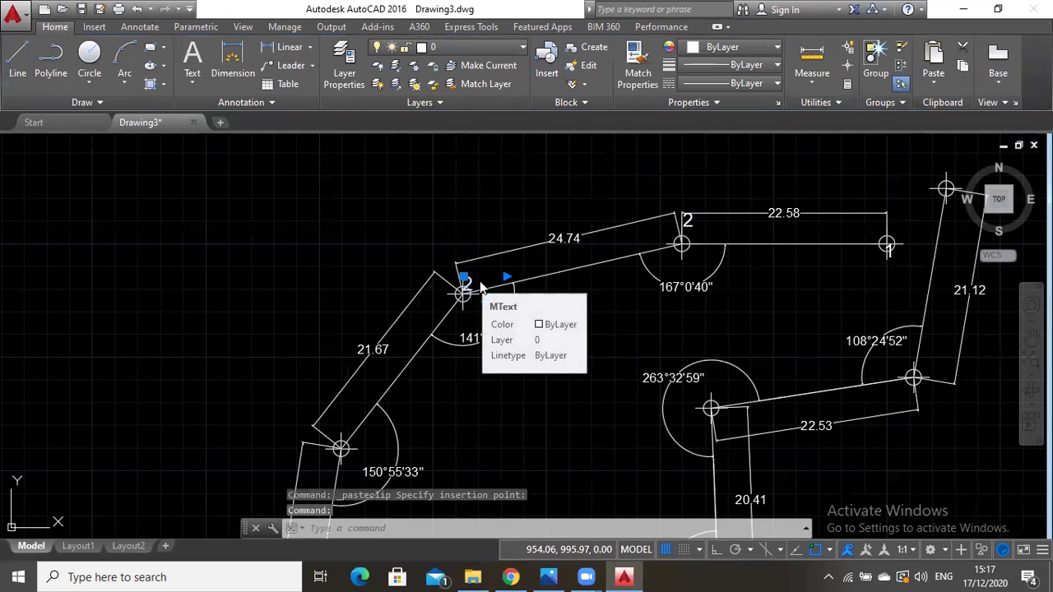
Change the pasted label at the 141°15'22" station to read 3.
double_click(481, 282)
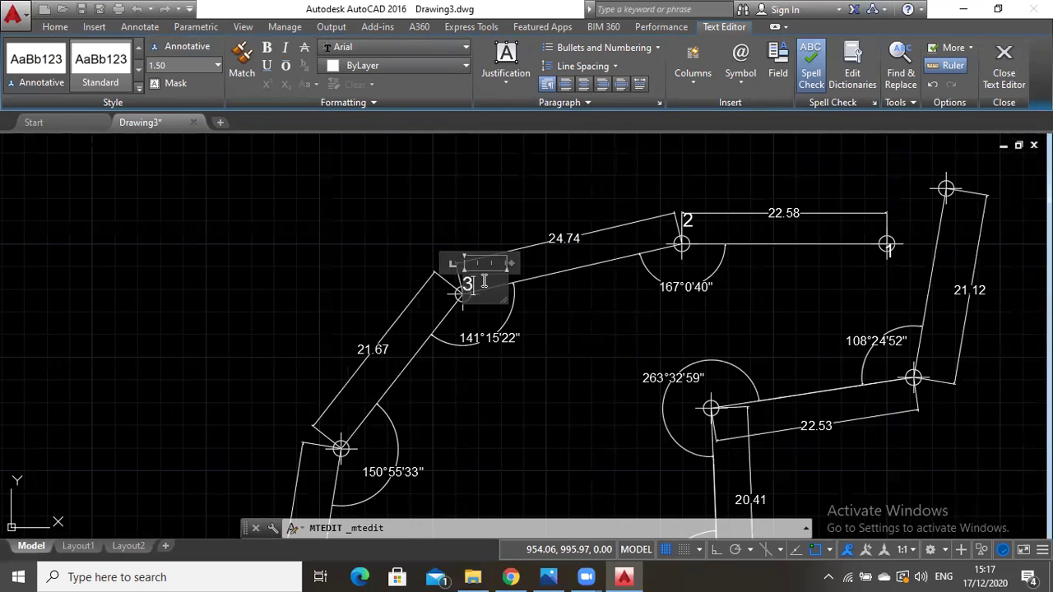
click(543, 354)
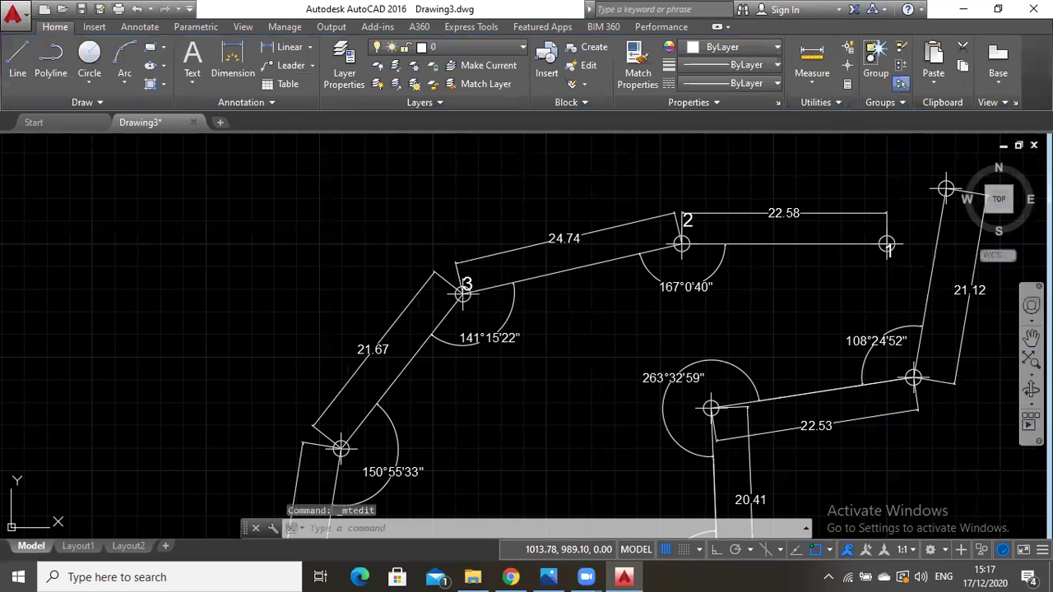
Paste another copy of the label 2 at the station joining the 21.67 and 22.54 legs.
click(1030, 339)
mouse_move(531, 328)
mouse_down()
mouse_move(631, 287)
mouse_move(463, 270)
mouse_up()
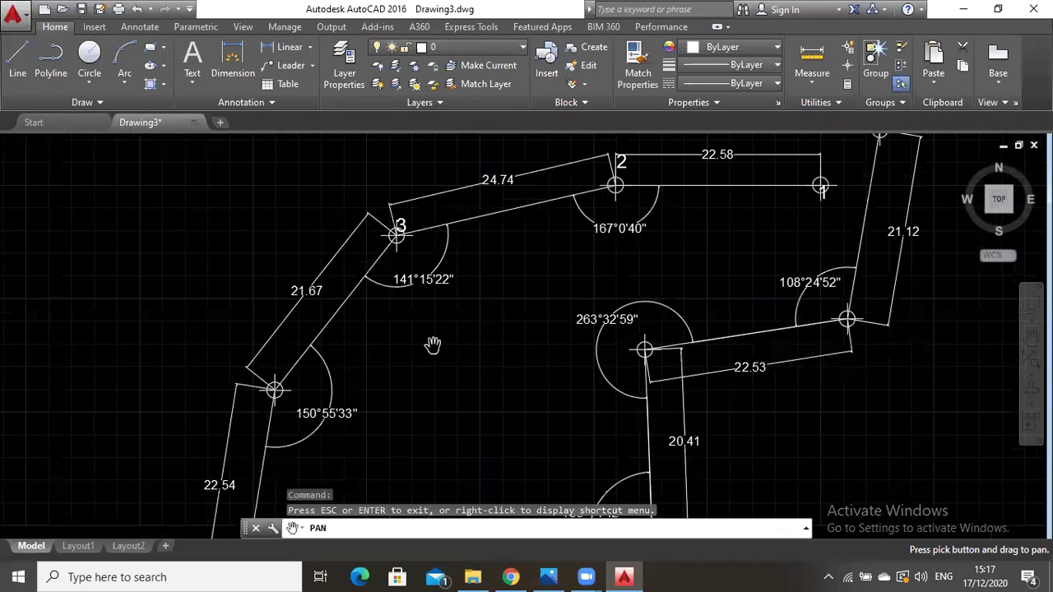
drag(433, 345, 458, 302)
key(Escape)
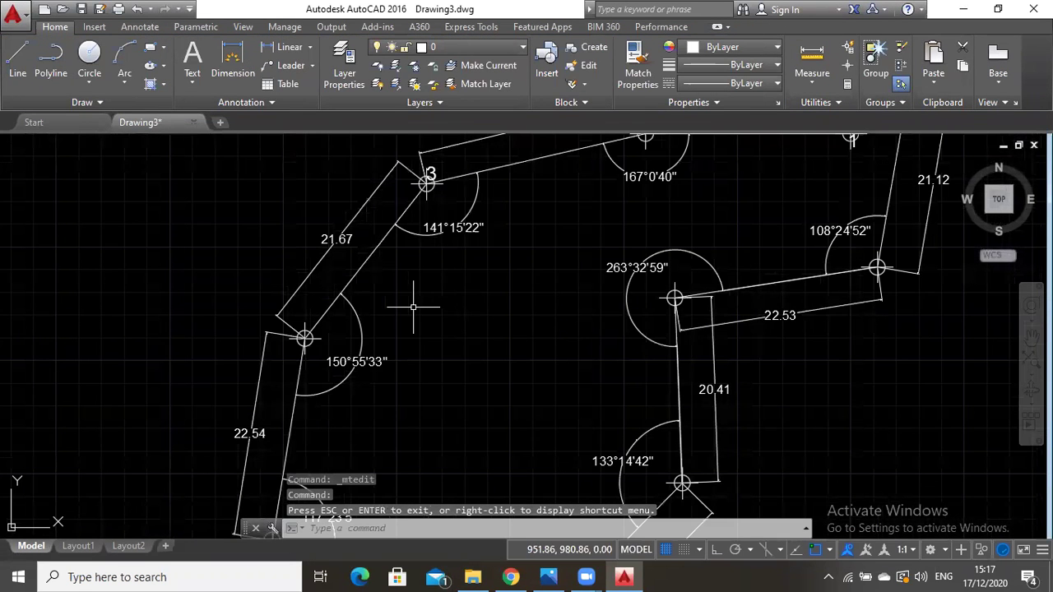
key(ctrl+v)
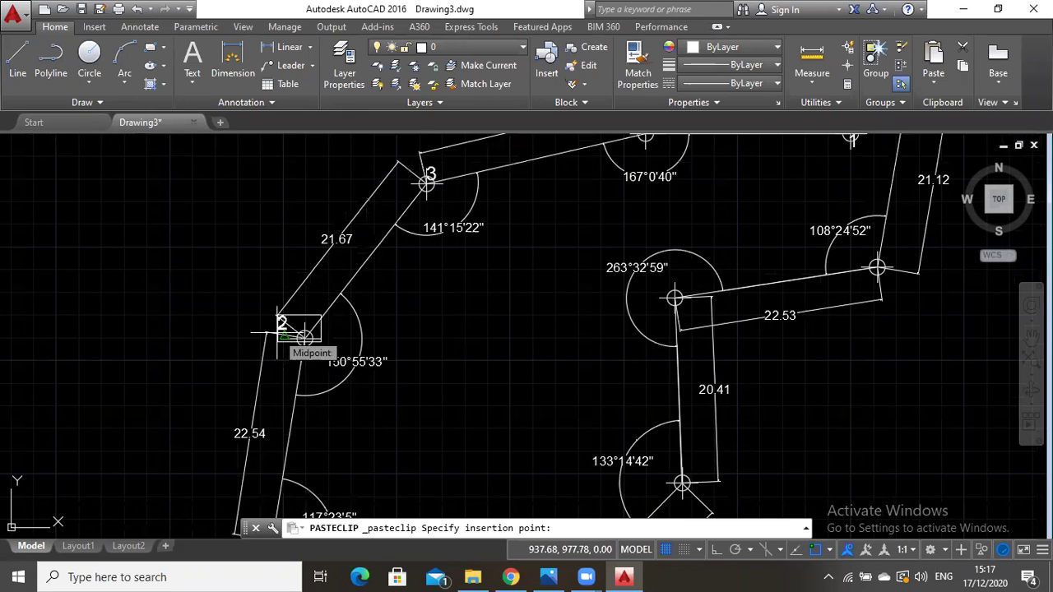
click(287, 320)
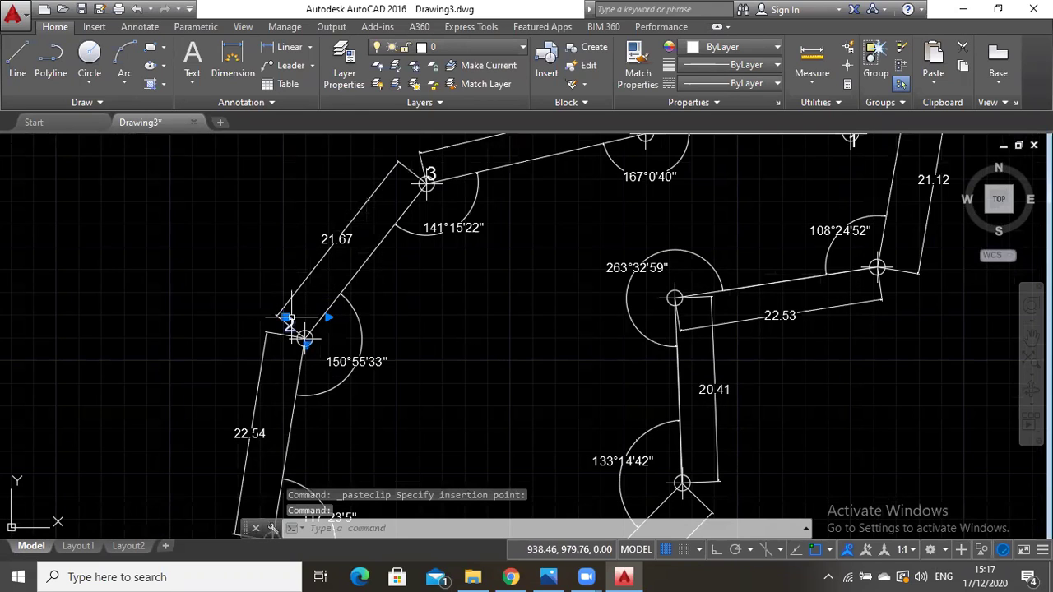
click(345, 287)
click(192, 81)
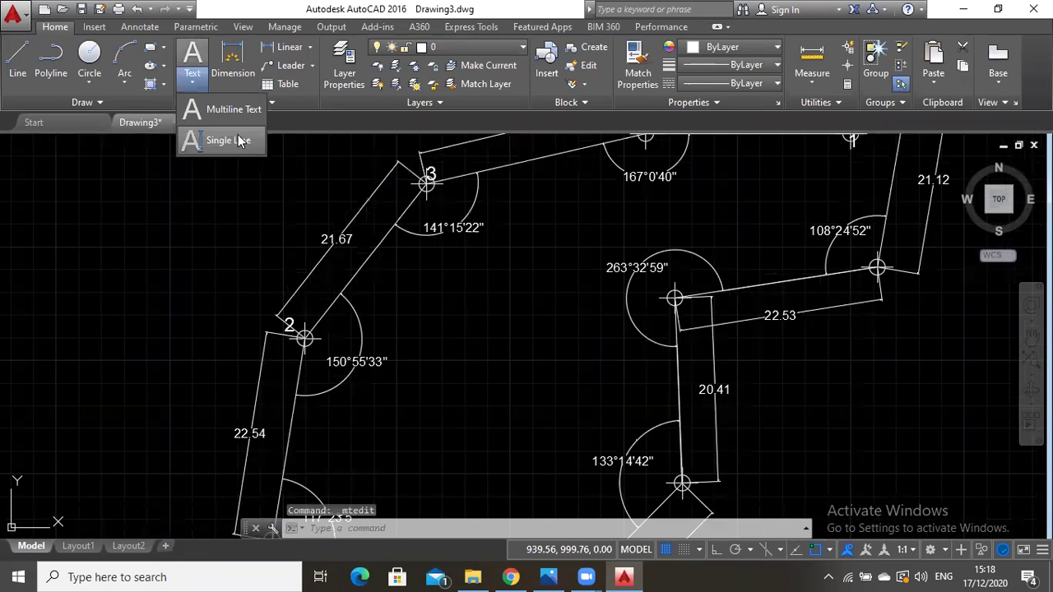
click(239, 101)
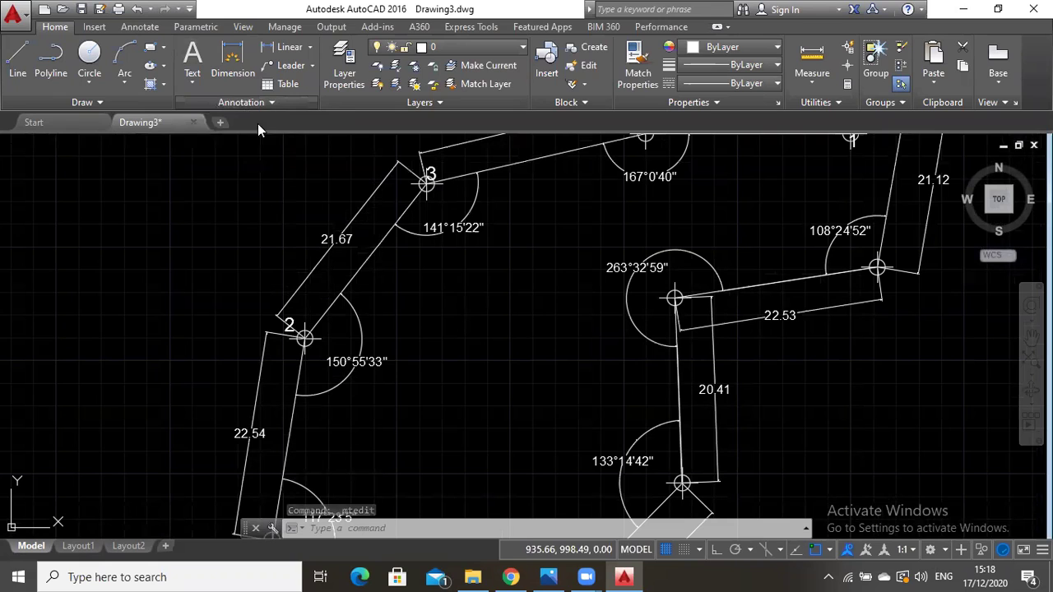
click(247, 122)
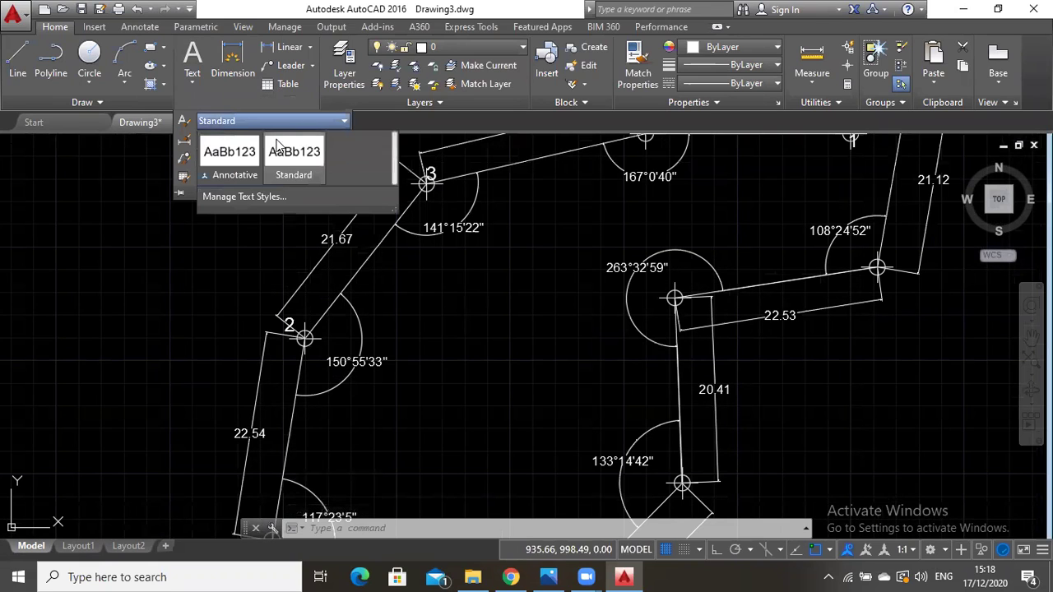
click(268, 197)
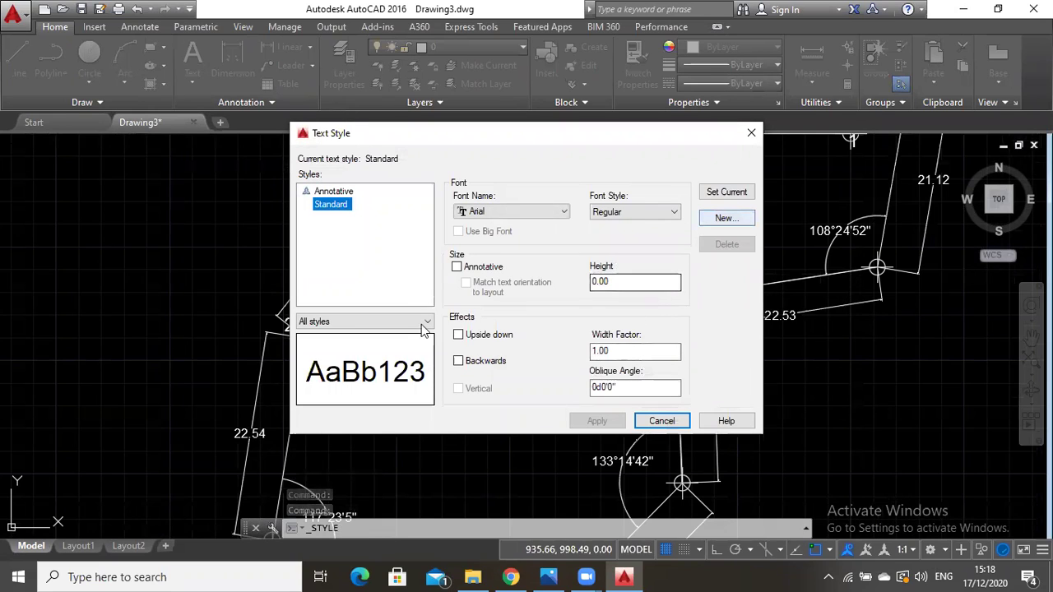
click(749, 134)
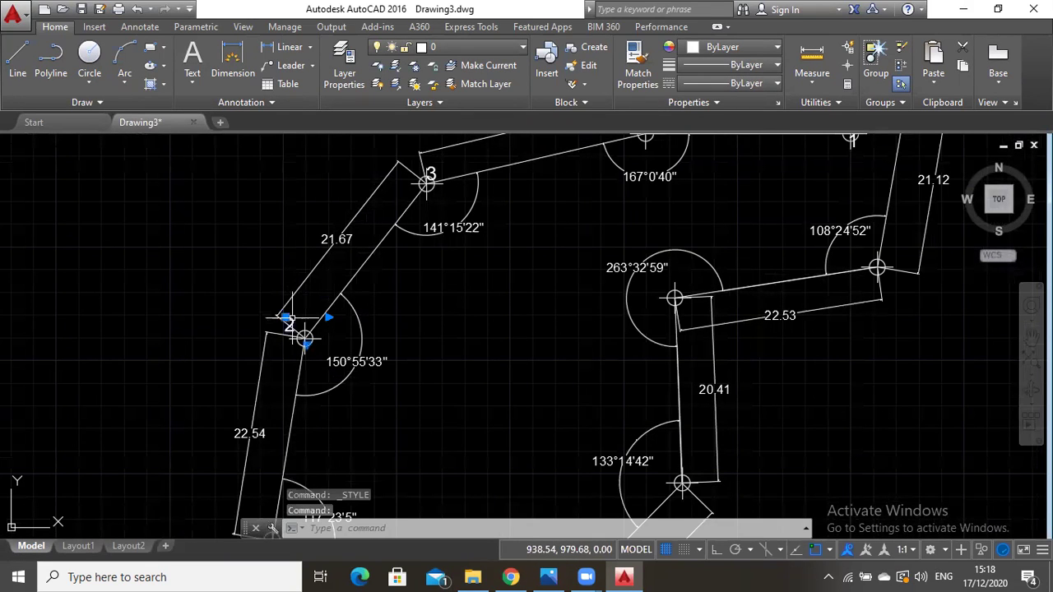
Set the pasted label at the 150°55'33" station to a text height of 3.00, reading 3.
double_click(292, 327)
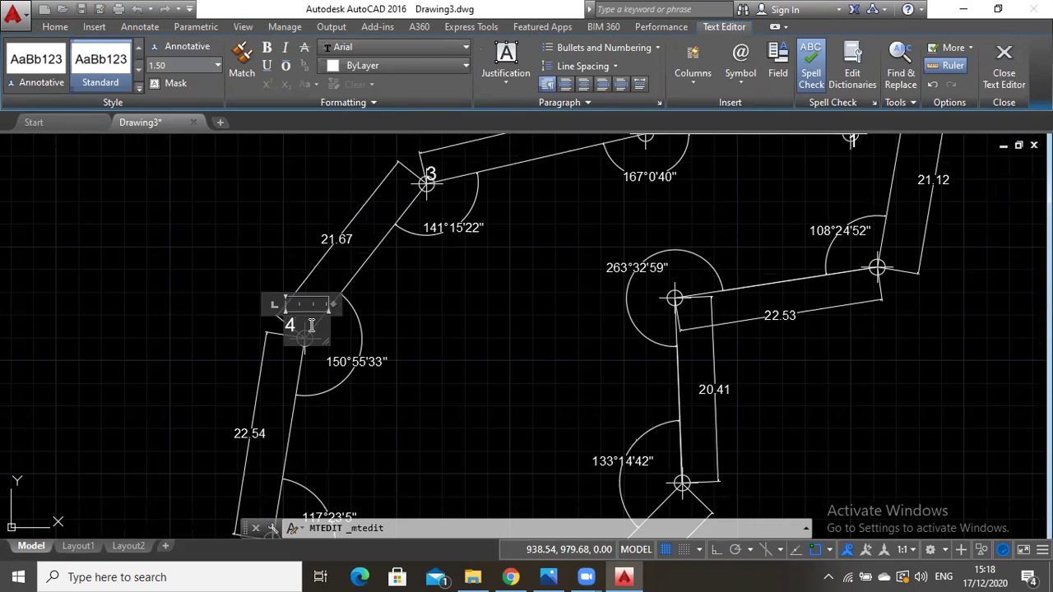
click(192, 65)
text(3)
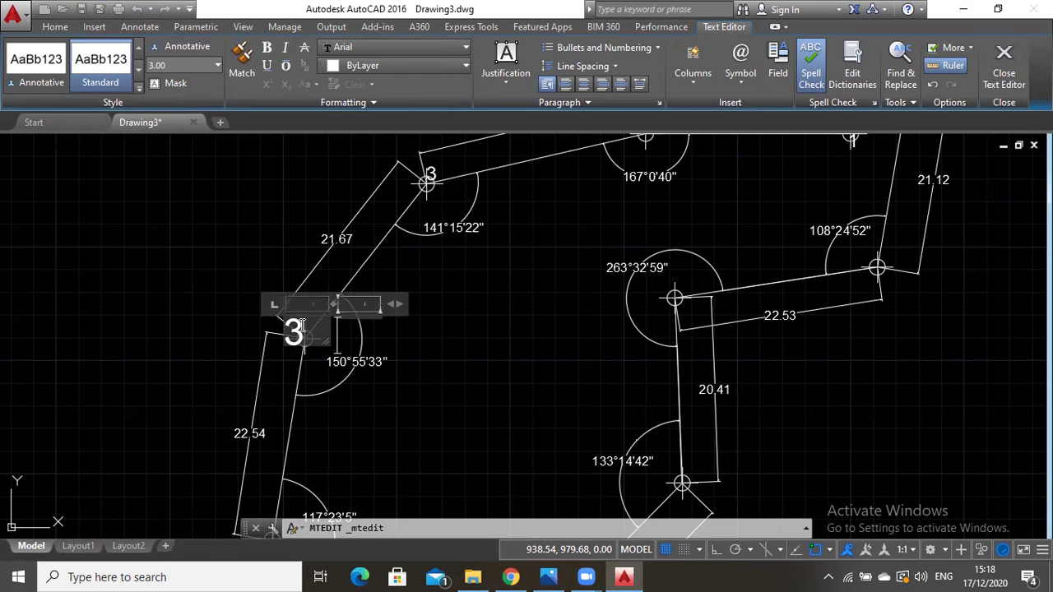
key(Return)
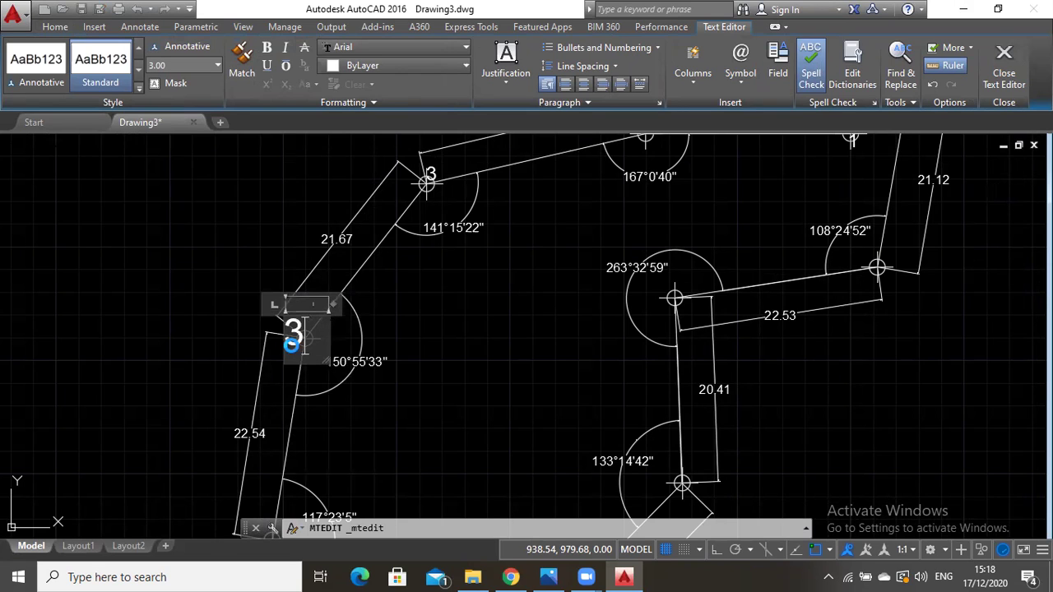
key(Escape)
click(692, 214)
click(336, 339)
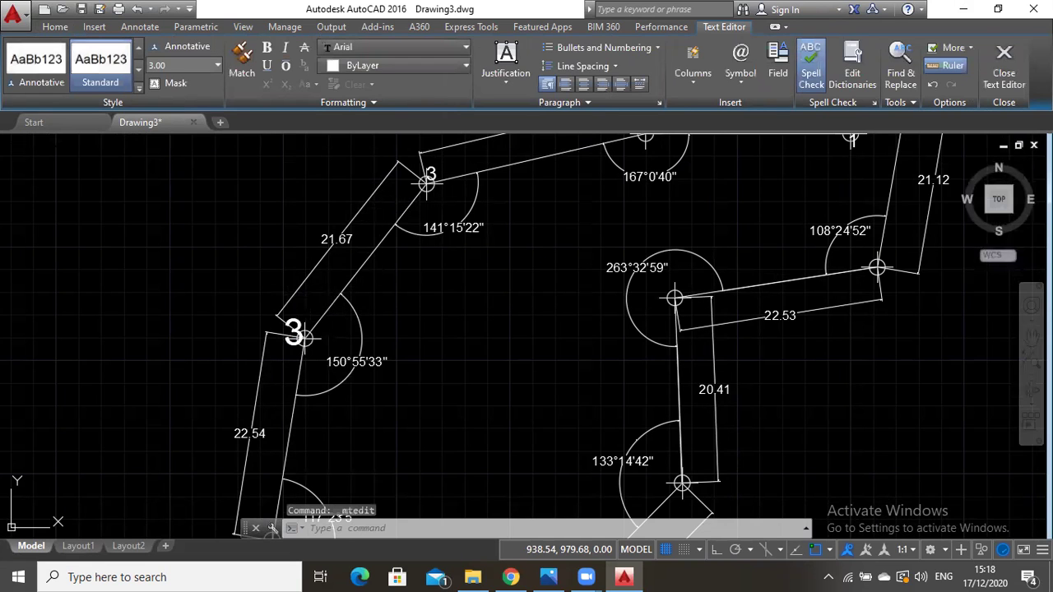
Move the enlarged label up and away from the 150°55'33" station circle and change it to read 4.
click(295, 329)
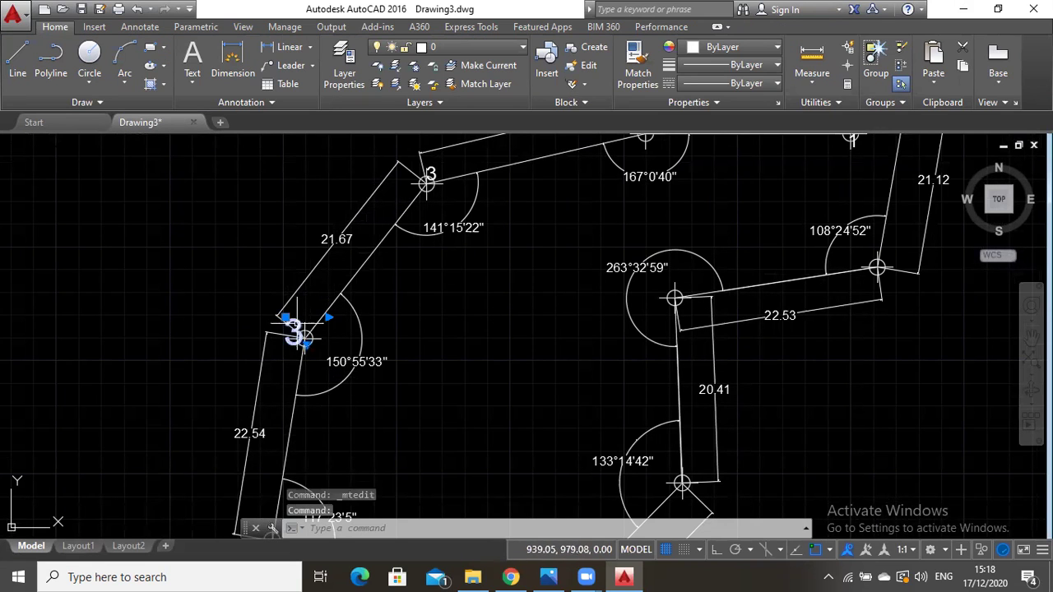
click(284, 319)
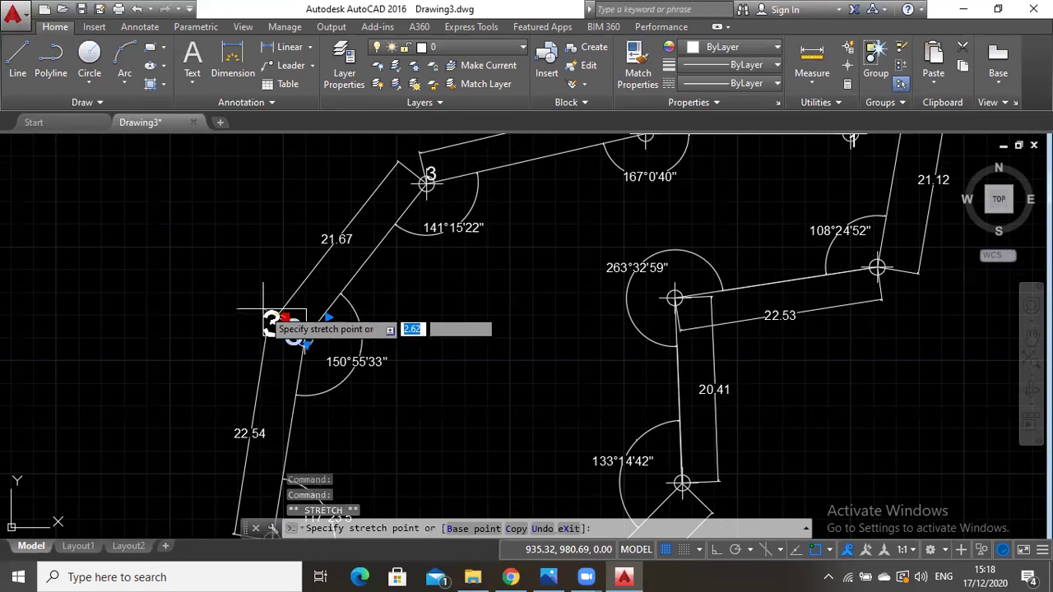
click(260, 308)
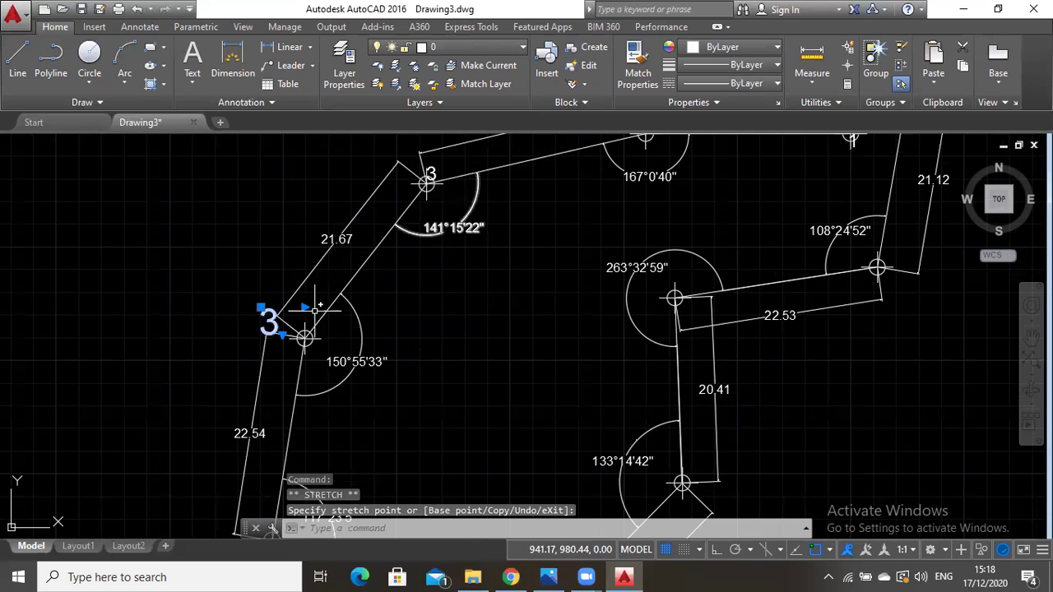
double_click(275, 323)
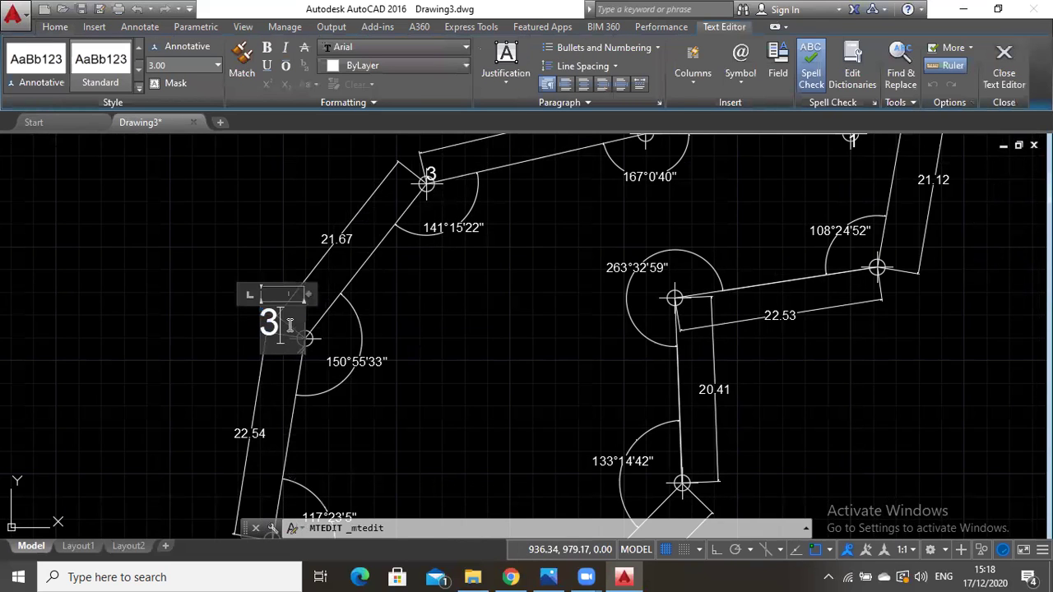
text(4)
click(399, 355)
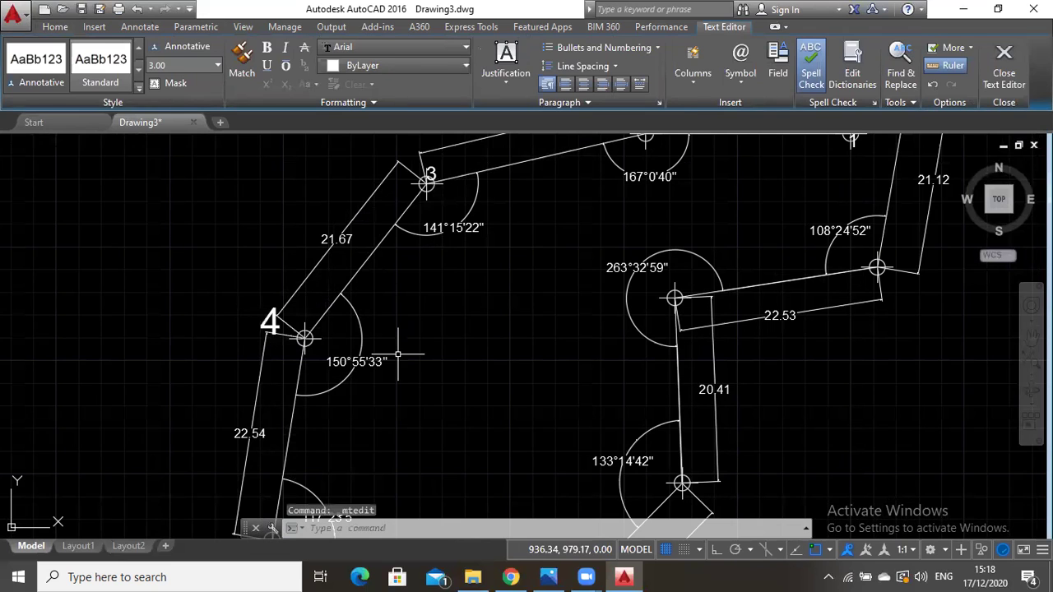
Copy the label 4 and paste it at the 117°23'5", 97°58'36" and 133°14'42" stations.
click(268, 322)
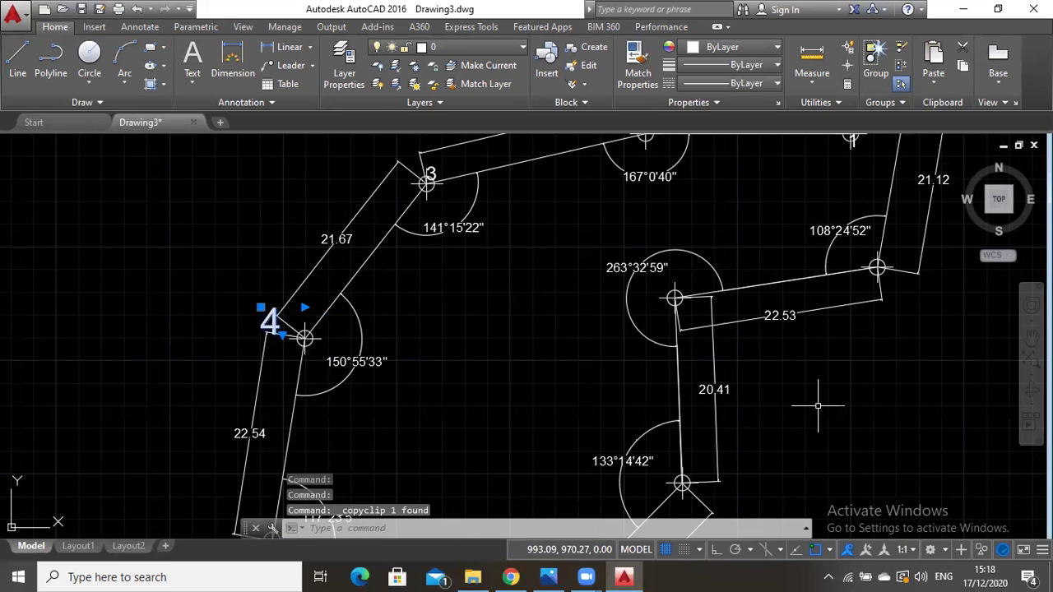
text(p)
key(Return)
drag(874, 367, 944, 212)
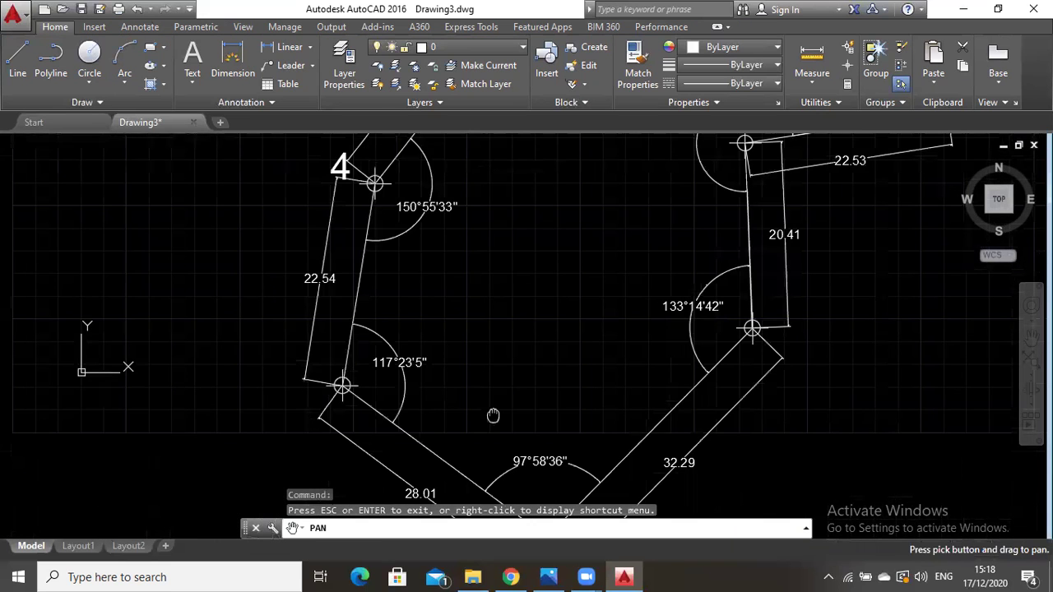
drag(492, 415, 412, 301)
key(ctrl+c)
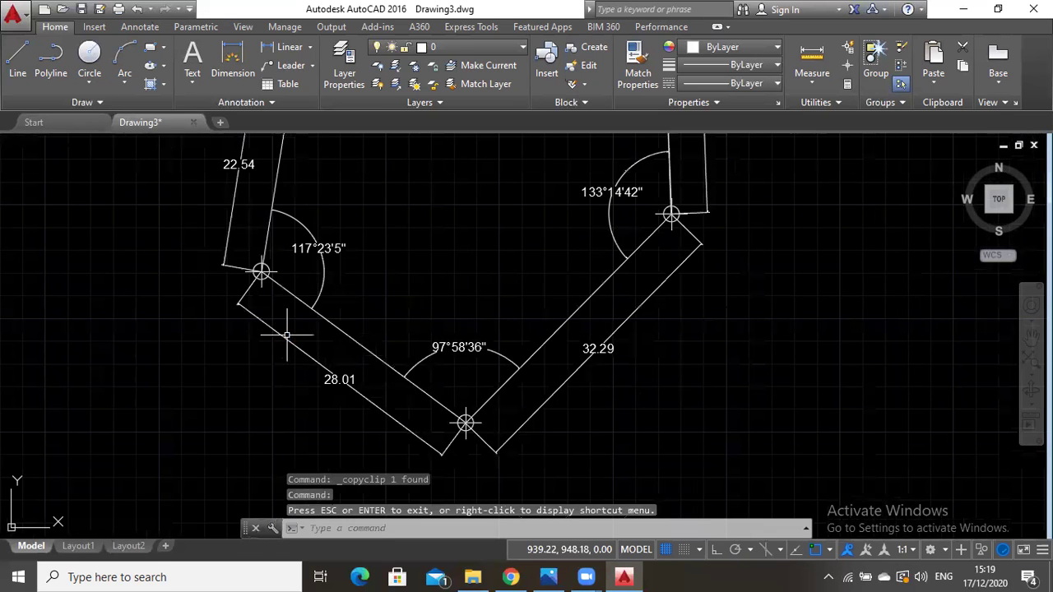
key(ctrl+v)
click(219, 300)
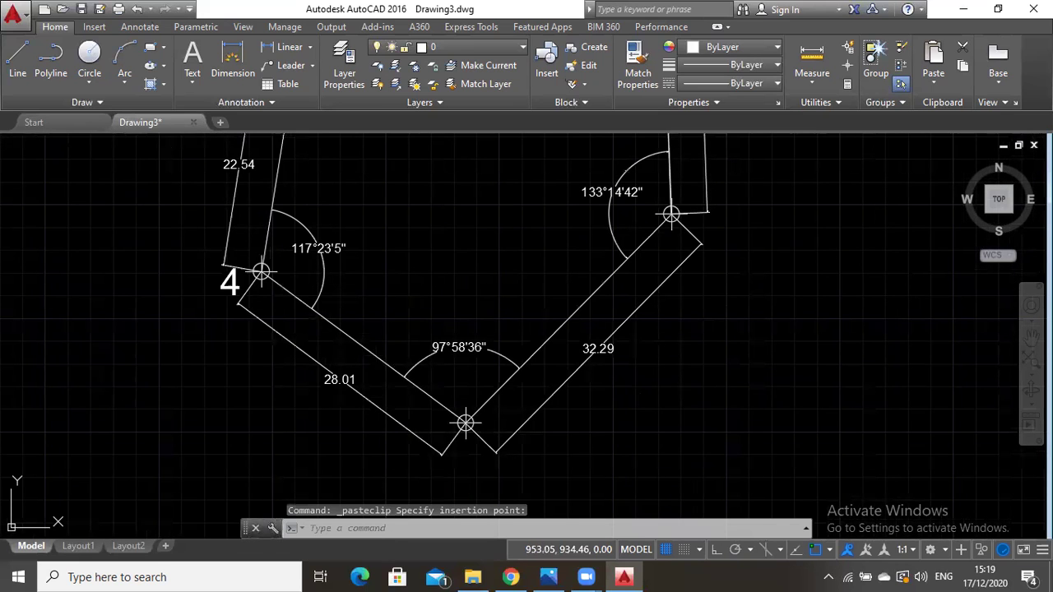
key(ctrl+v)
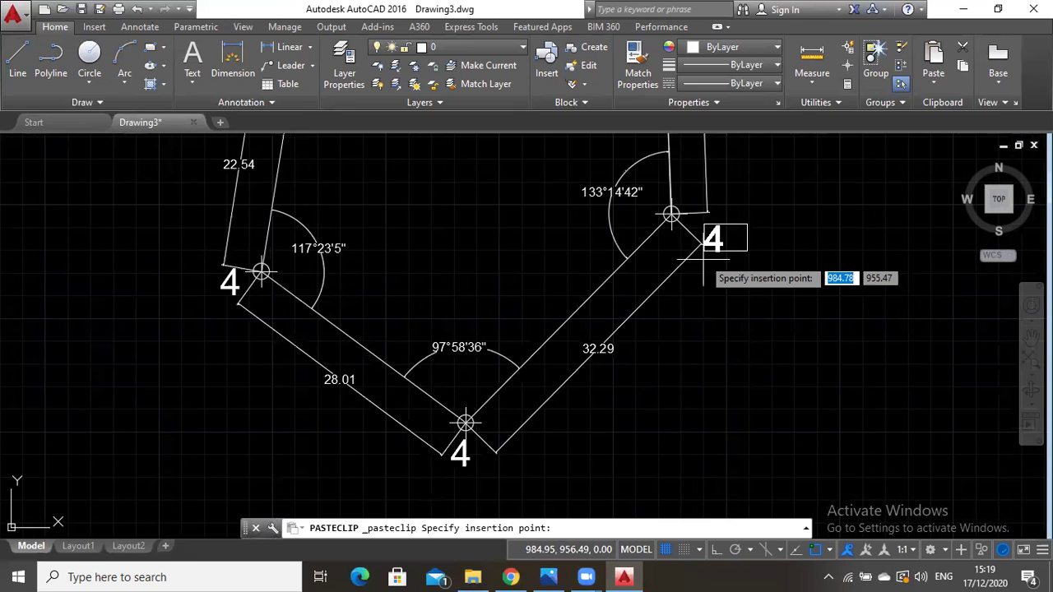
click(702, 257)
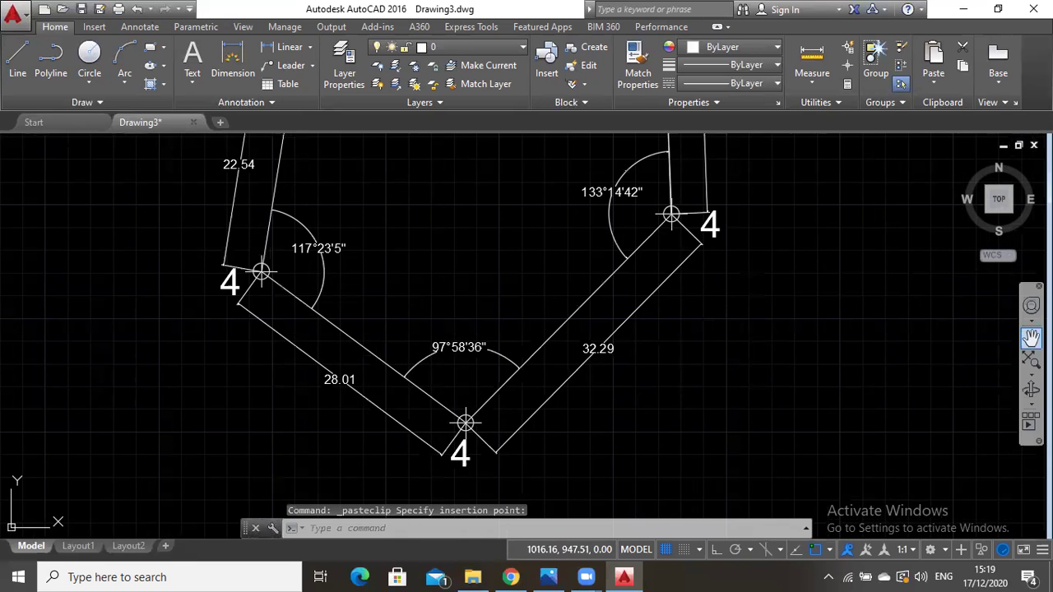
Paste the copied label 4 at the 263°32'59" and 108°24'52" stations at the ends of the 22.53 leg.
click(1031, 337)
drag(857, 215, 663, 445)
key(Escape)
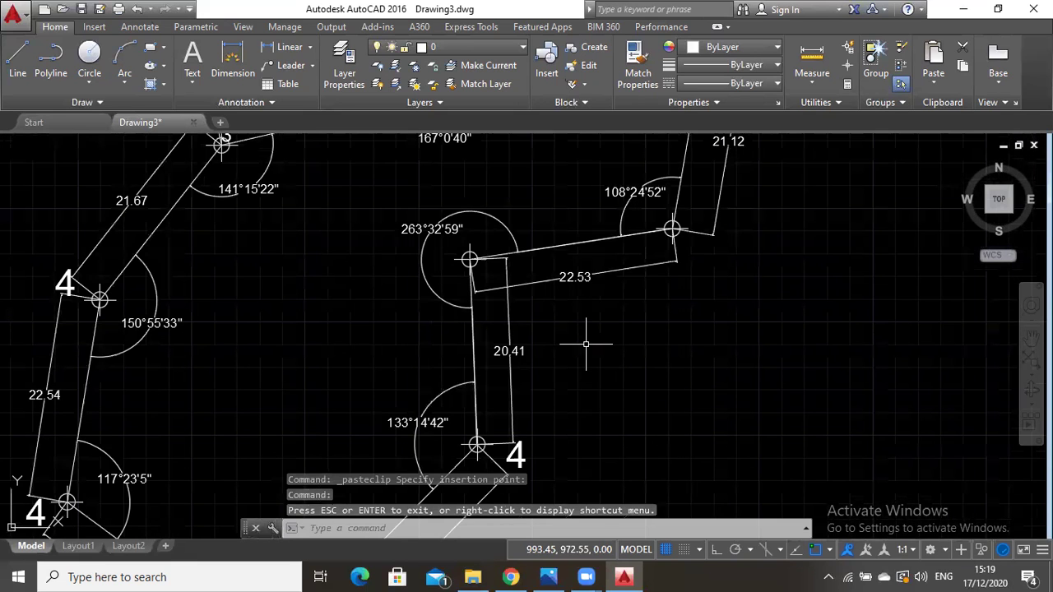
key(ctrl+v)
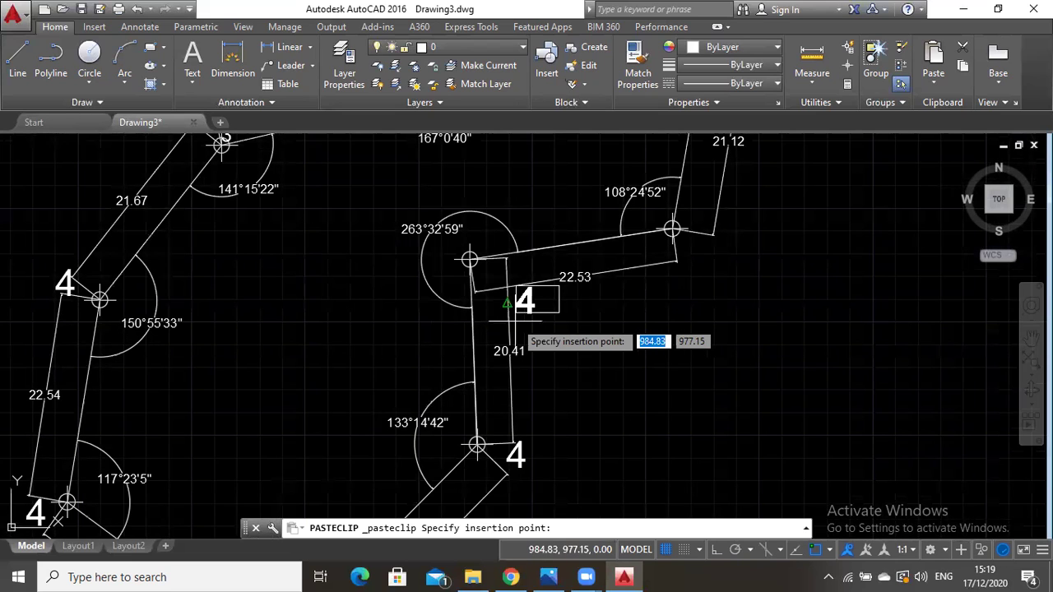
click(472, 278)
key(ctrl+v)
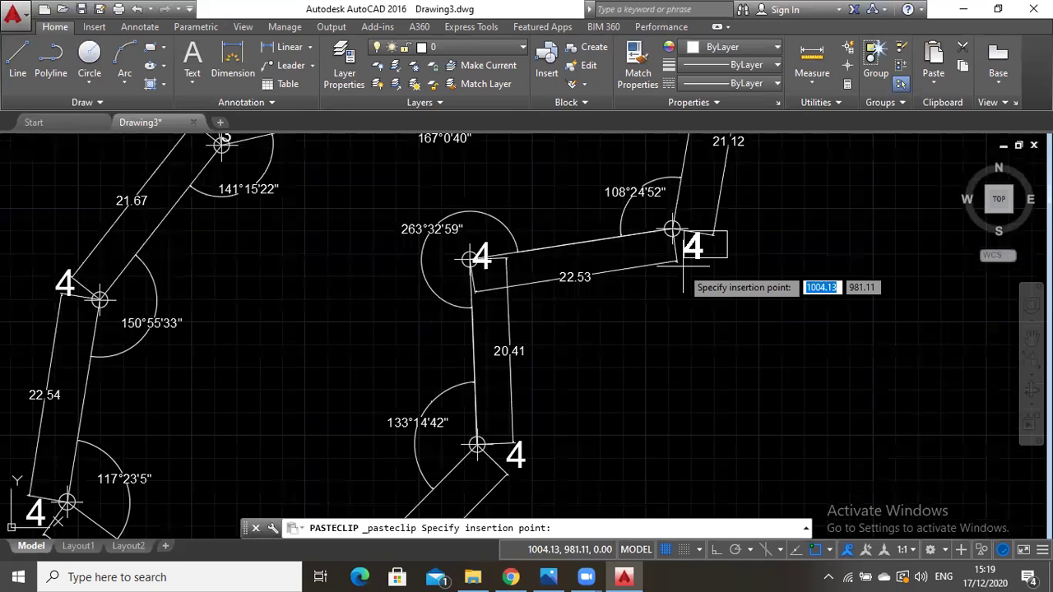
click(676, 260)
Paste the copied label 4 at the station on the free upper end of the 21.12 leg.
click(1029, 338)
drag(888, 315, 779, 457)
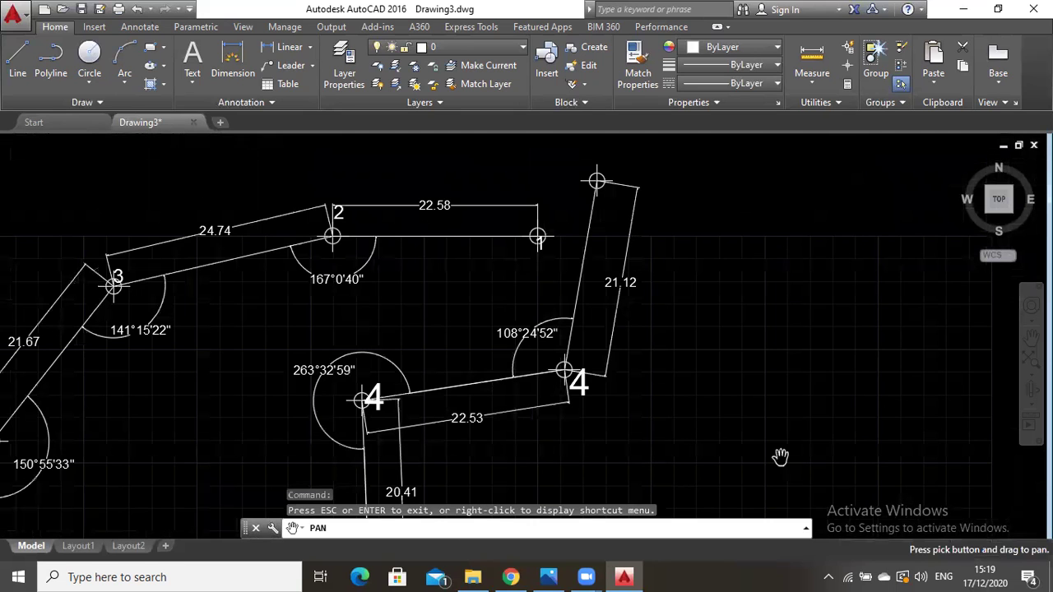
key(Escape)
key(ctrl+v)
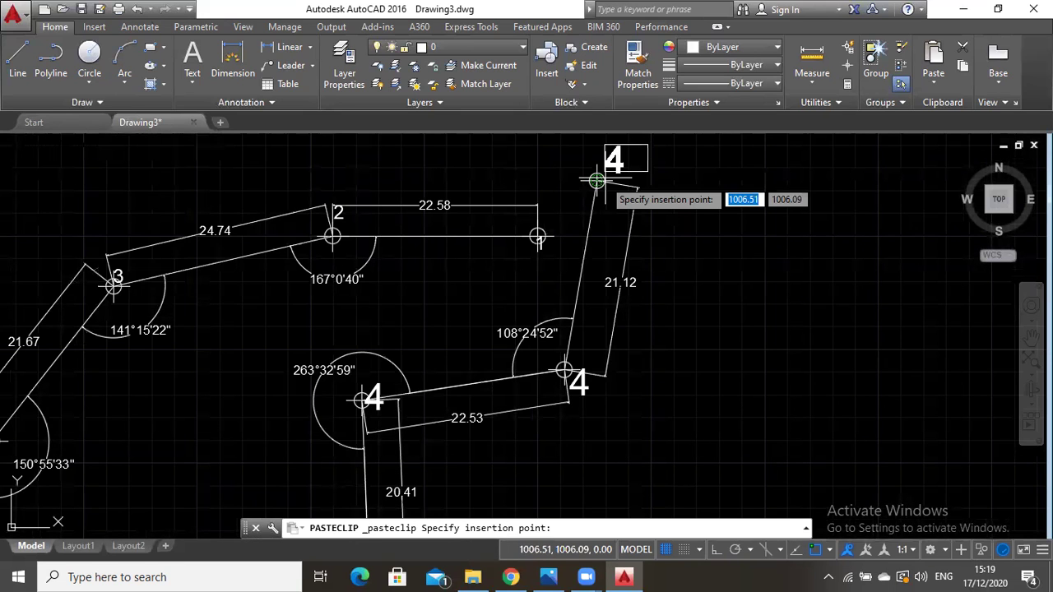
click(597, 180)
Change the label at the free upper end of the 21.12 leg to read 9.
double_click(619, 165)
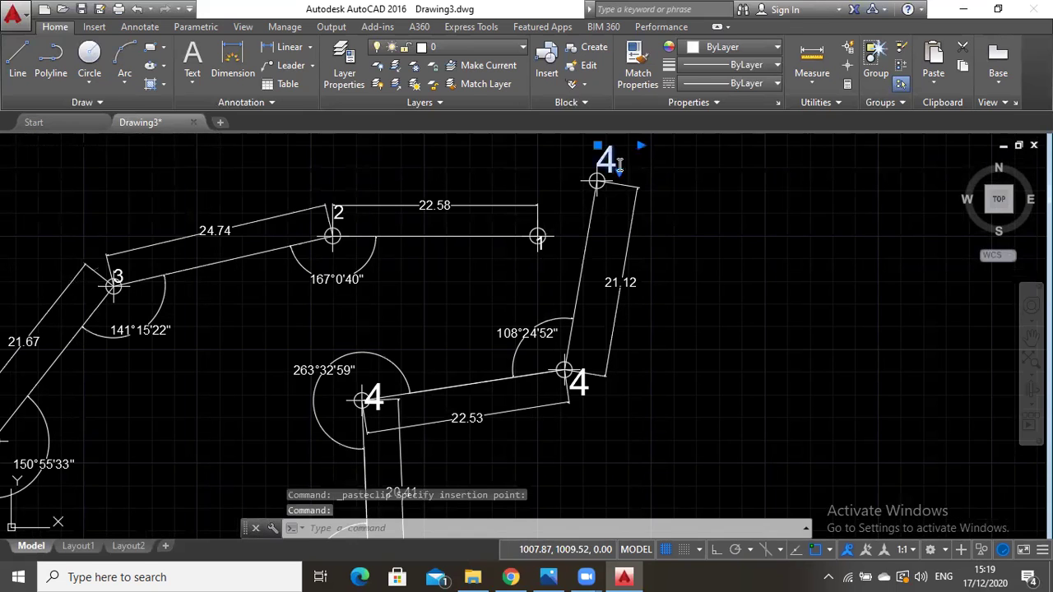
key(BackSpace)
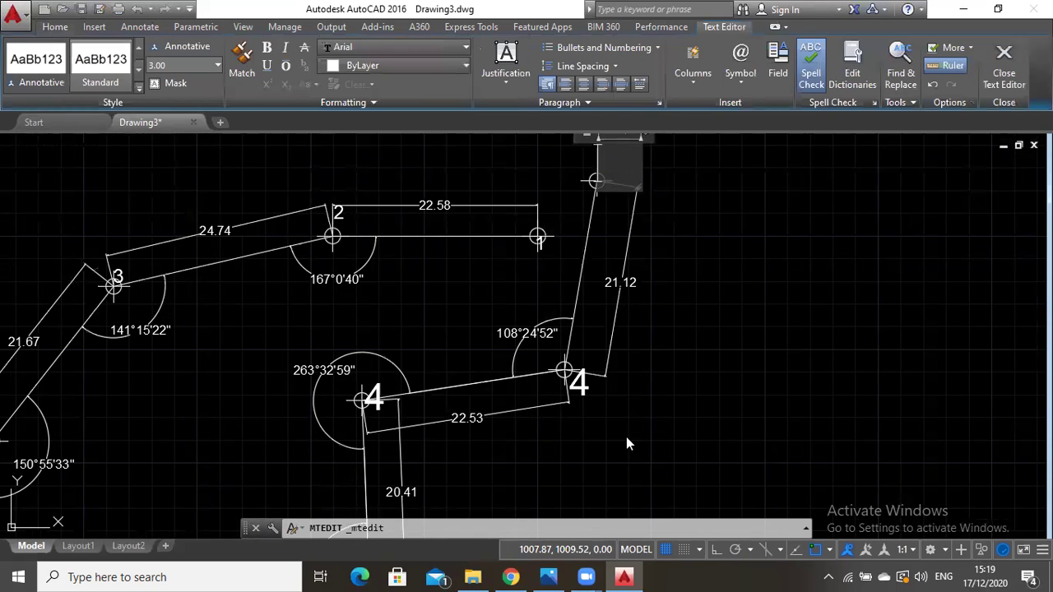
text(9)
click(578, 382)
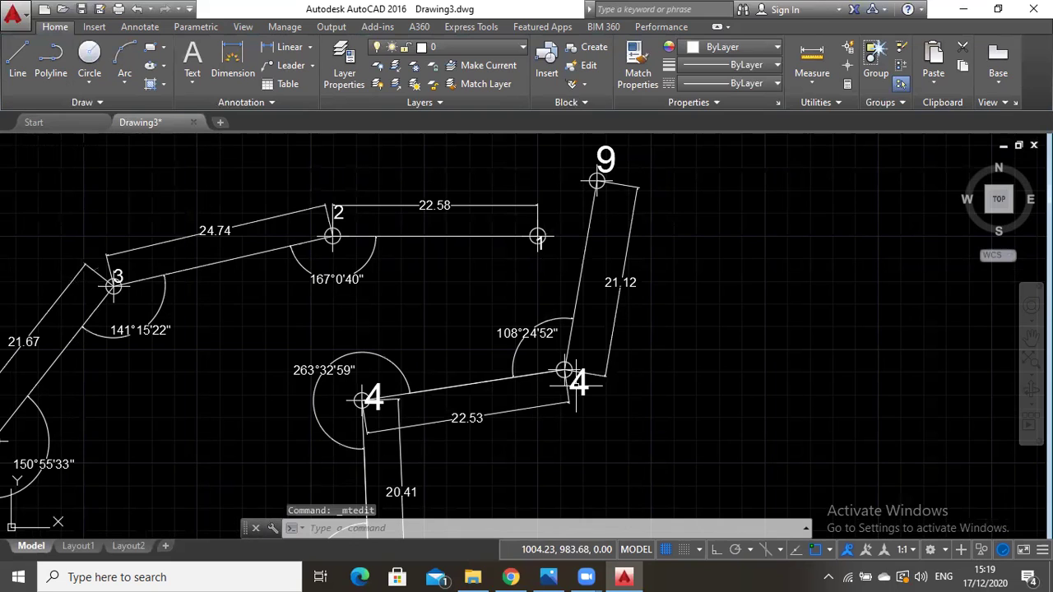
Change the label at the 108°24'52" station to read 8.
double_click(579, 383)
key(BackSpace)
text(8)
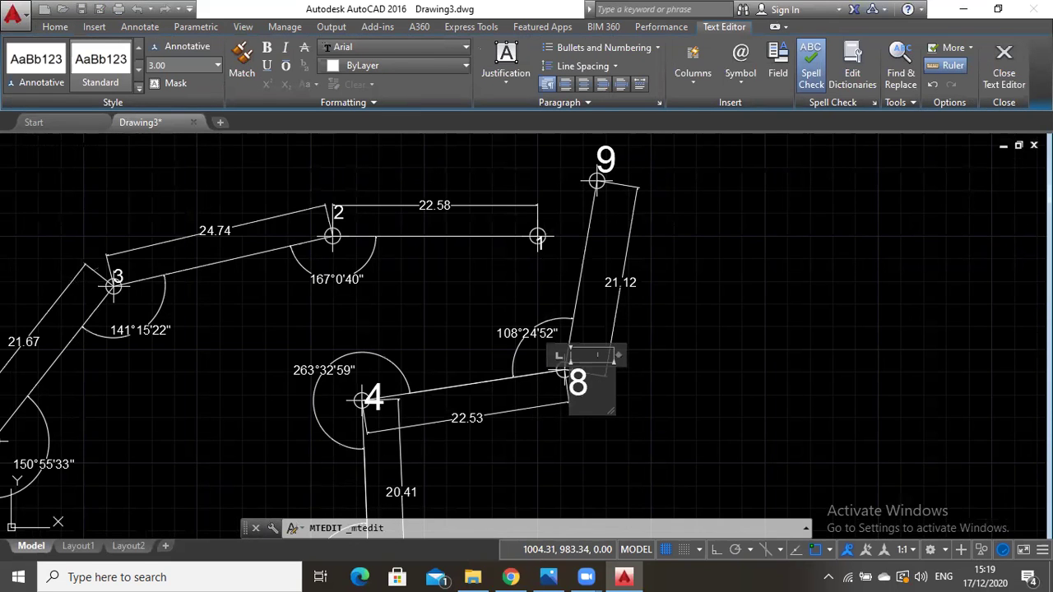
click(370, 385)
click(373, 387)
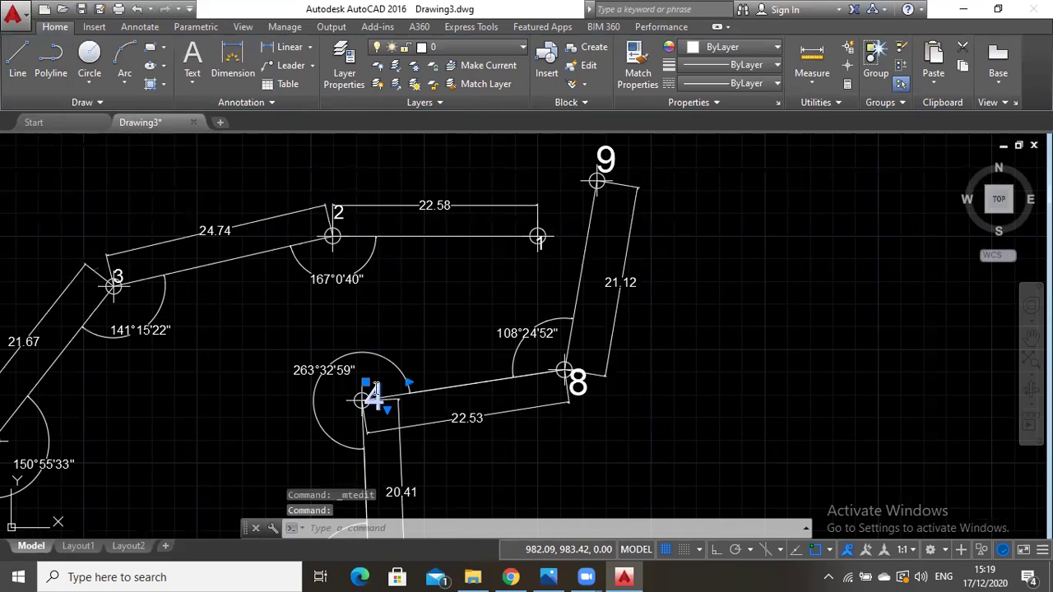
double_click(374, 387)
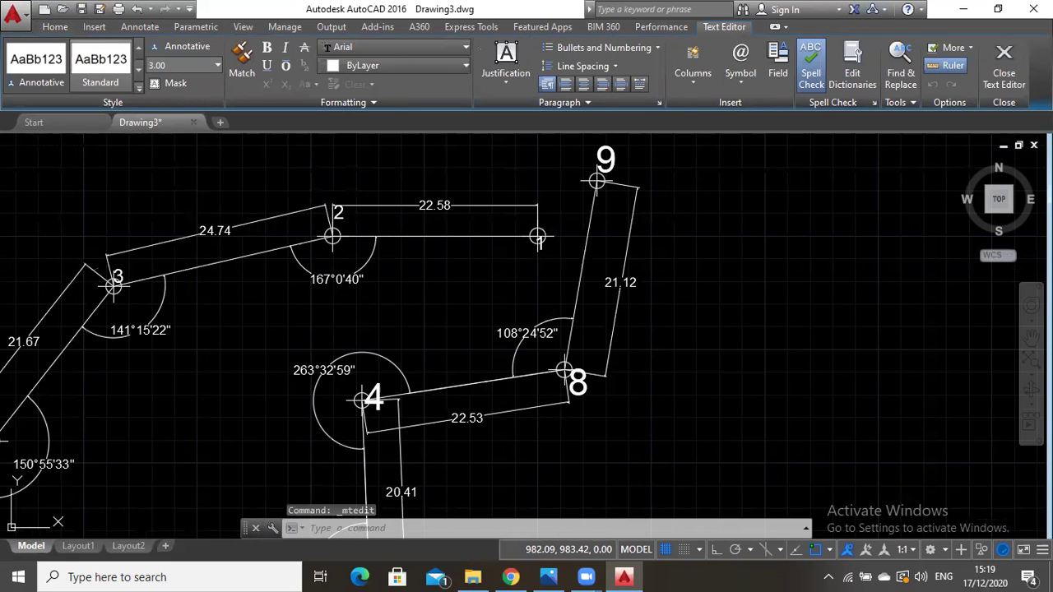
click(998, 356)
Examine the station labels along the whole traverse, from the free upper end of the 21.12 leg down to the lowest station.
click(1030, 337)
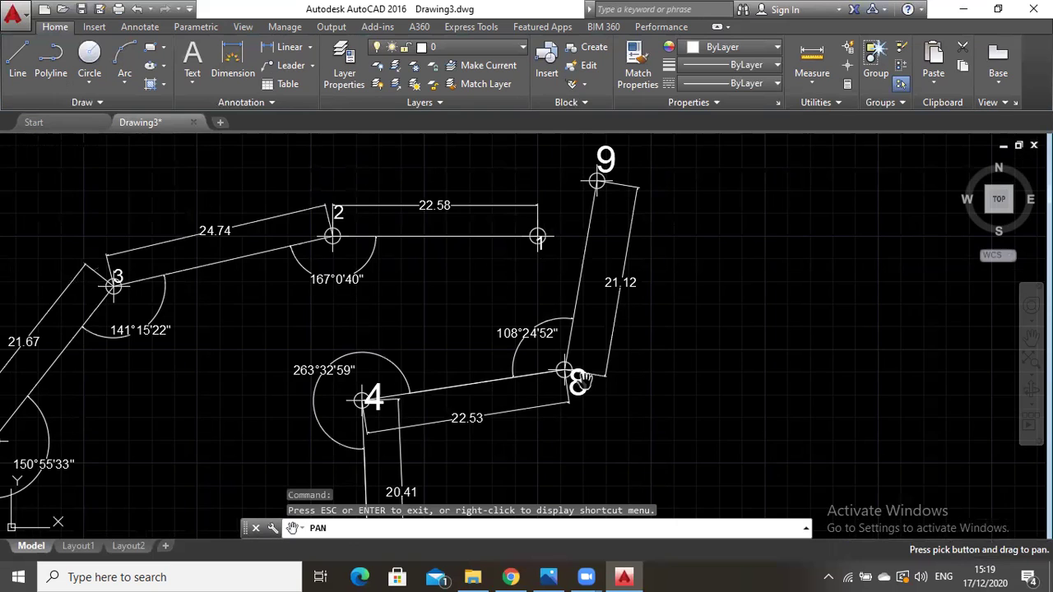
drag(580, 380, 817, 239)
drag(688, 290, 694, 86)
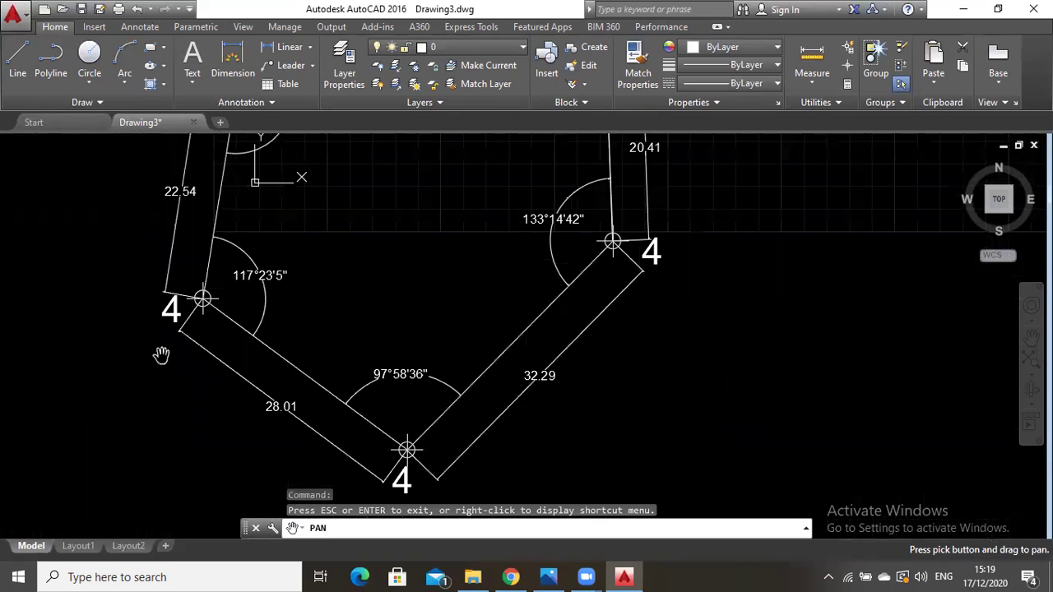
drag(689, 238, 618, 401)
drag(610, 320, 493, 419)
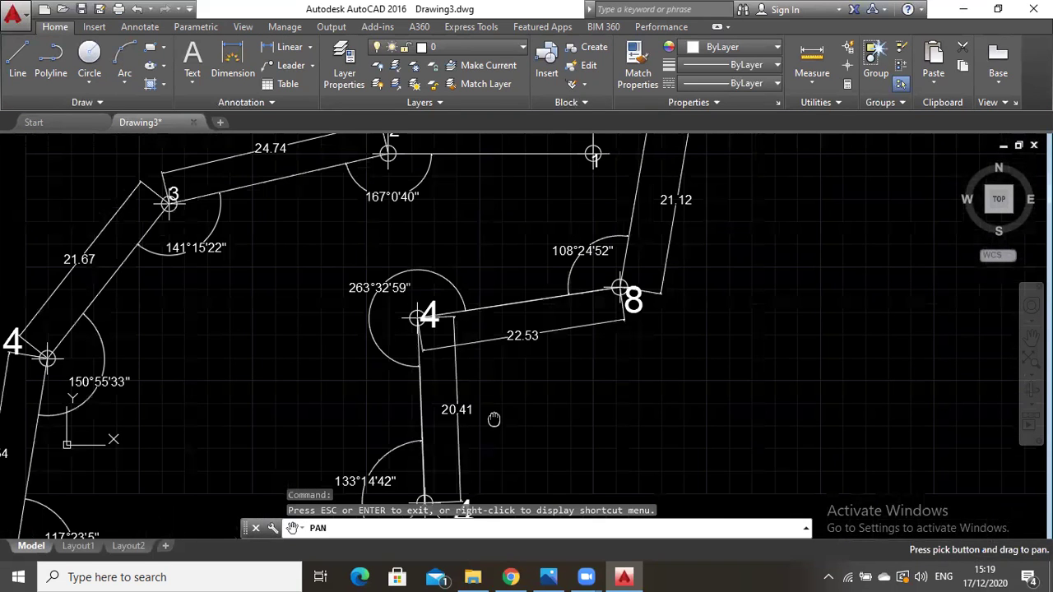
drag(664, 295, 633, 362)
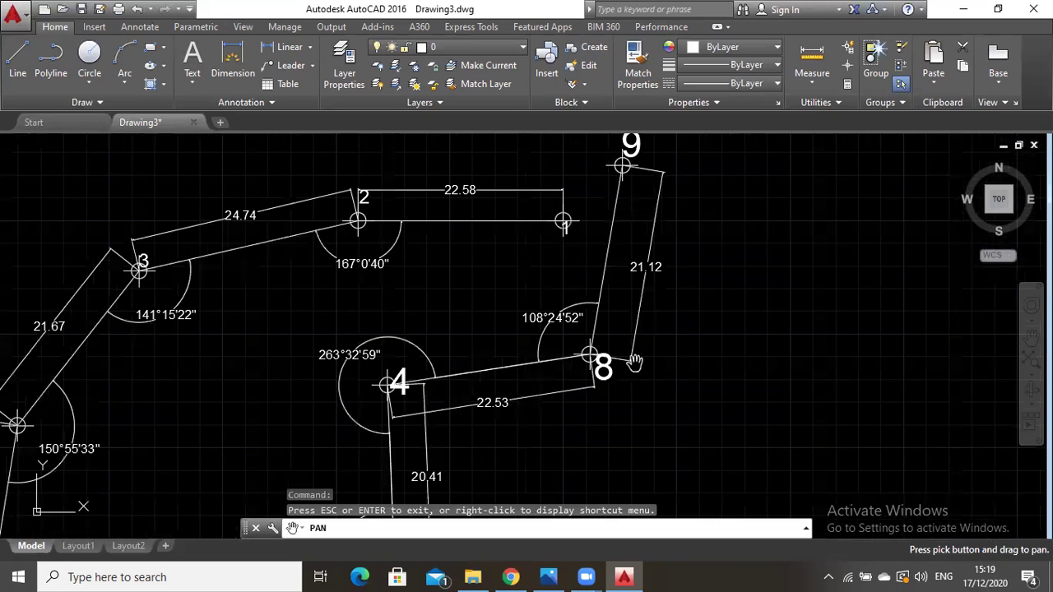
drag(636, 364, 628, 394)
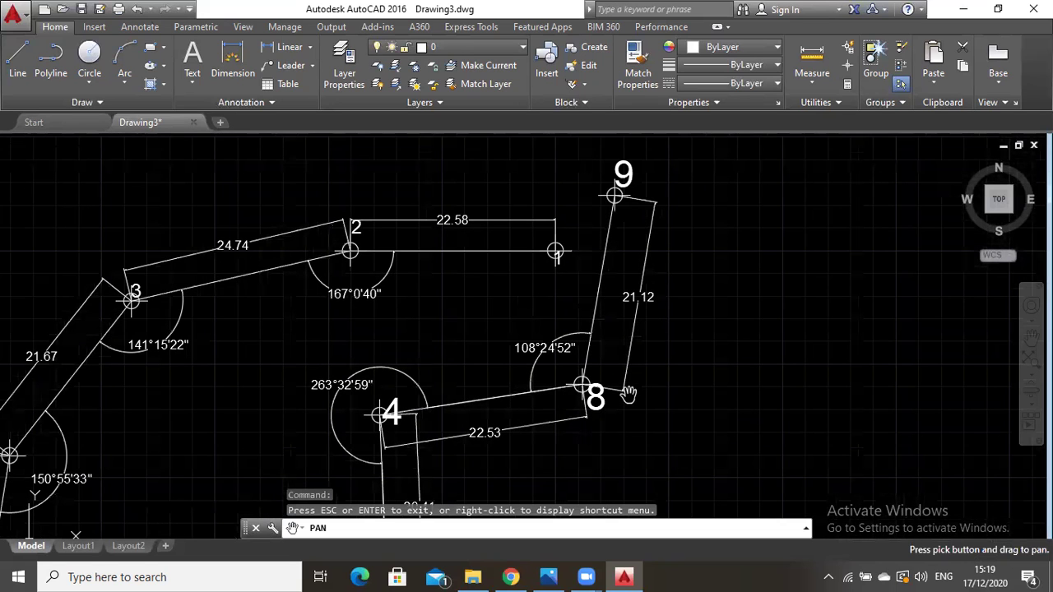
key(Escape)
click(623, 171)
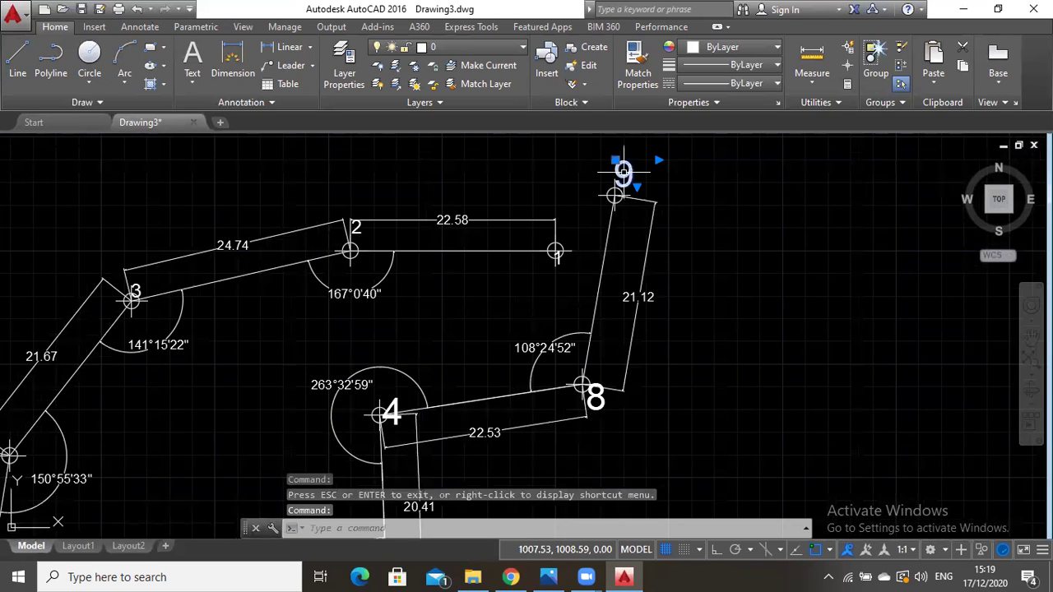
click(624, 171)
key(Escape)
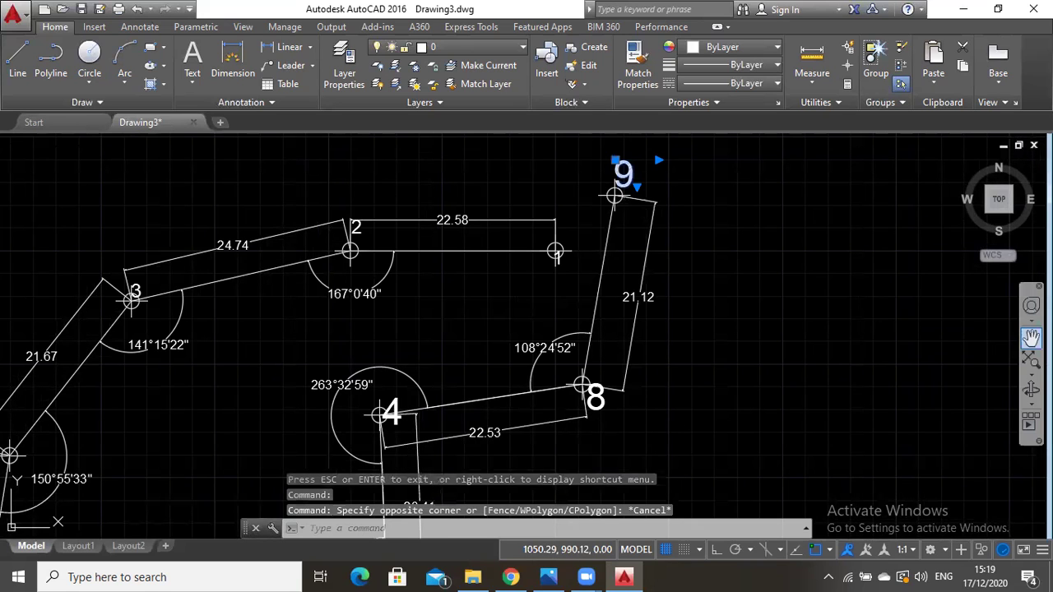
Change the label at the 117°23'5" station to read 5.
click(1030, 338)
drag(600, 432, 743, 286)
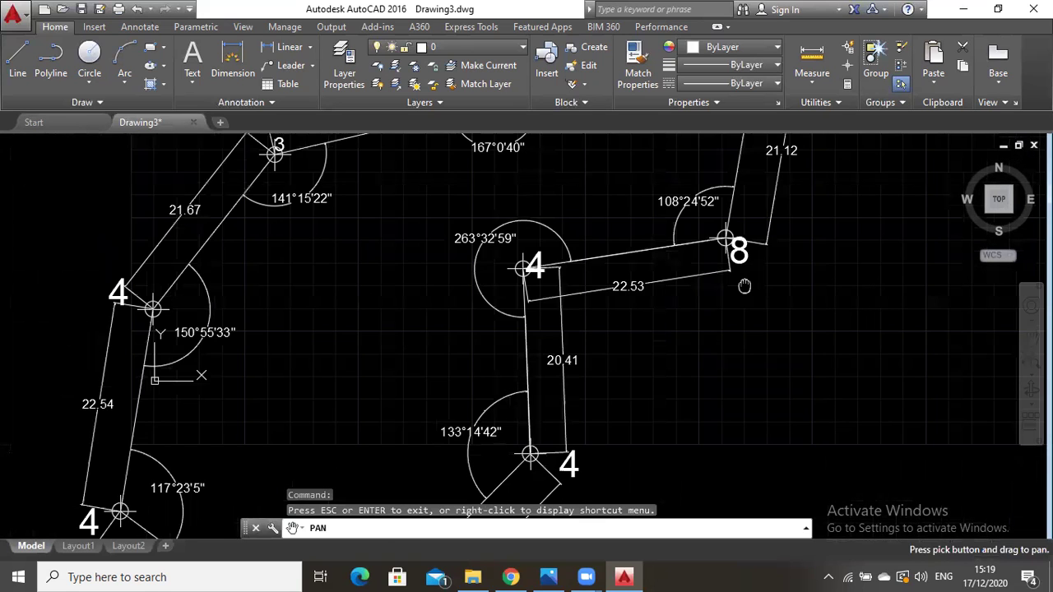
drag(567, 534, 661, 336)
drag(425, 318, 562, 478)
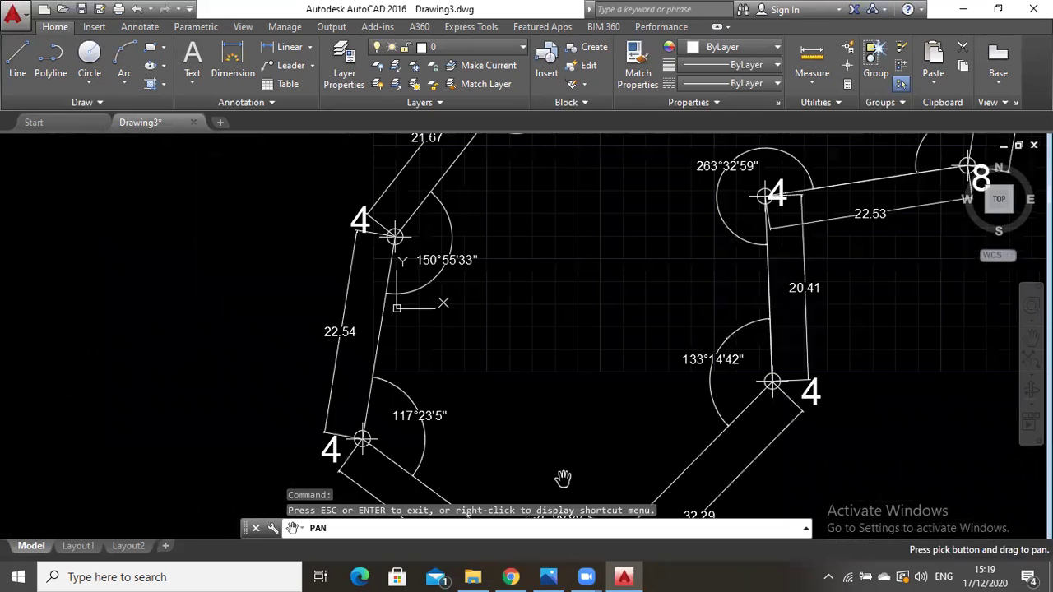
key(Escape)
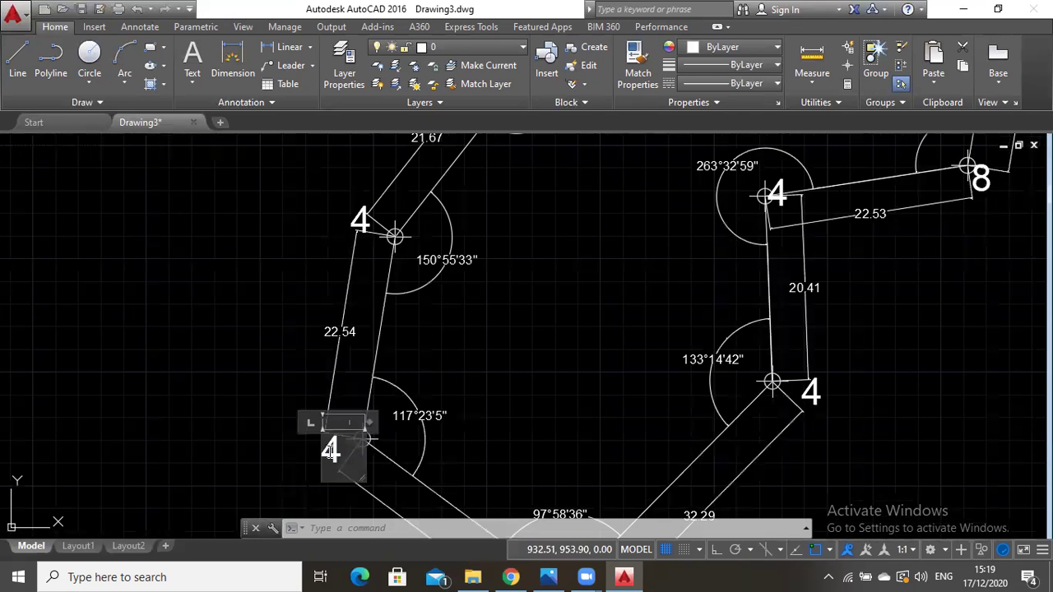
text(5)
key(ctrl+Return)
Change the label at the 97°58'36" station to read 6.
text(p)
key(Return)
mouse_move(512, 576)
mouse_down()
mouse_move(436, 511)
mouse_move(413, 391)
mouse_up()
key(Escape)
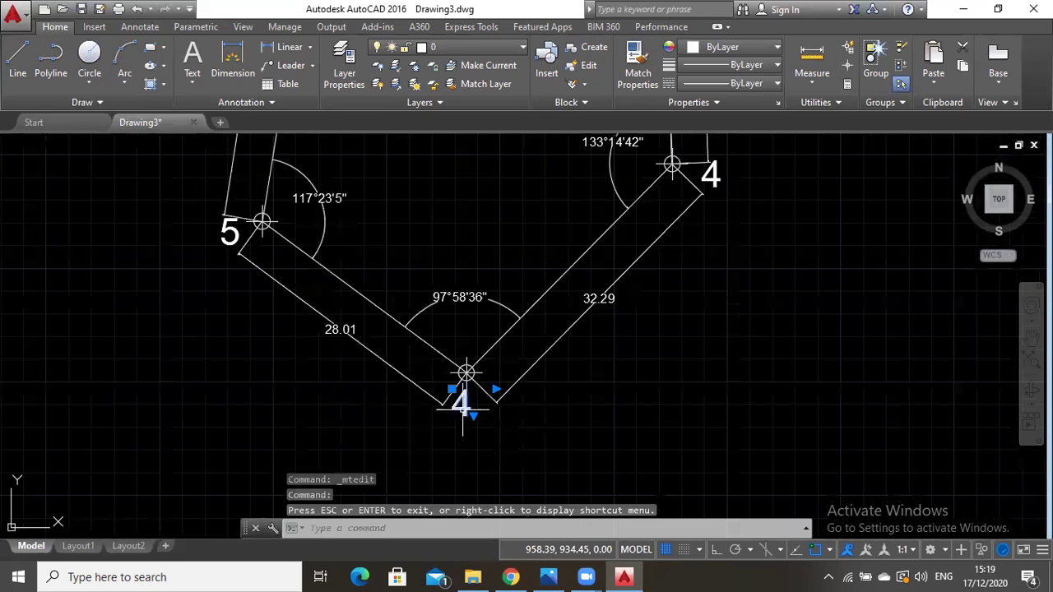
click(463, 417)
text(6)
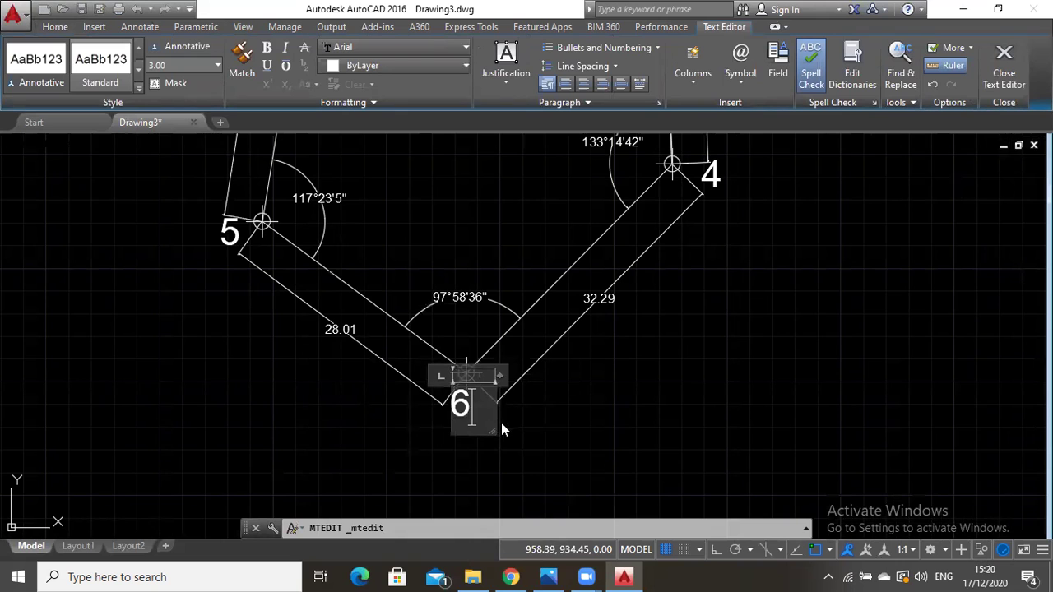
click(501, 422)
Change the label at the 133°14'42" station to read 7.
click(711, 174)
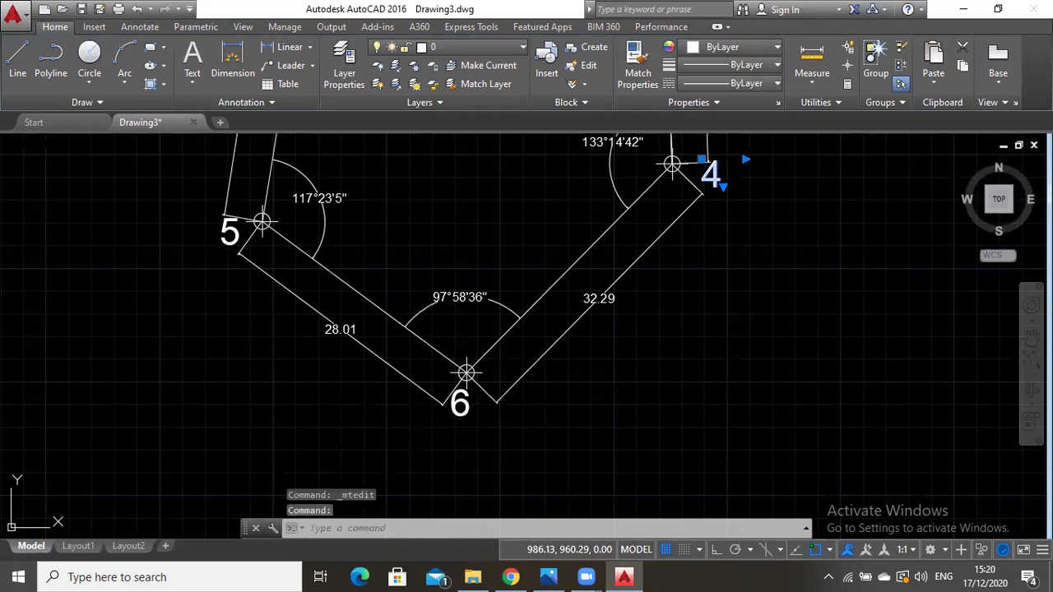
double_click(711, 174)
text(7)
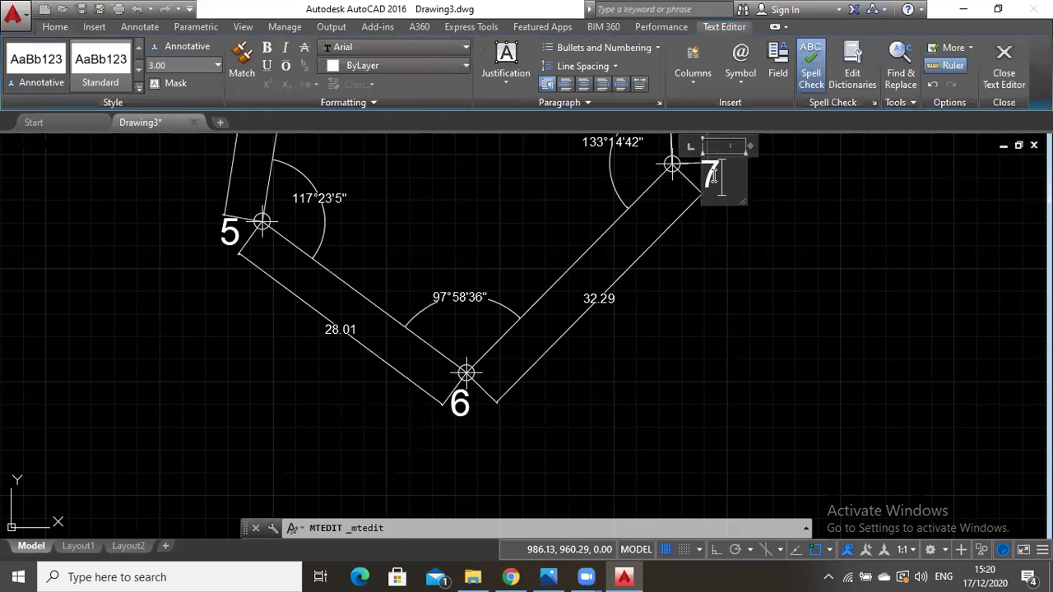
click(837, 388)
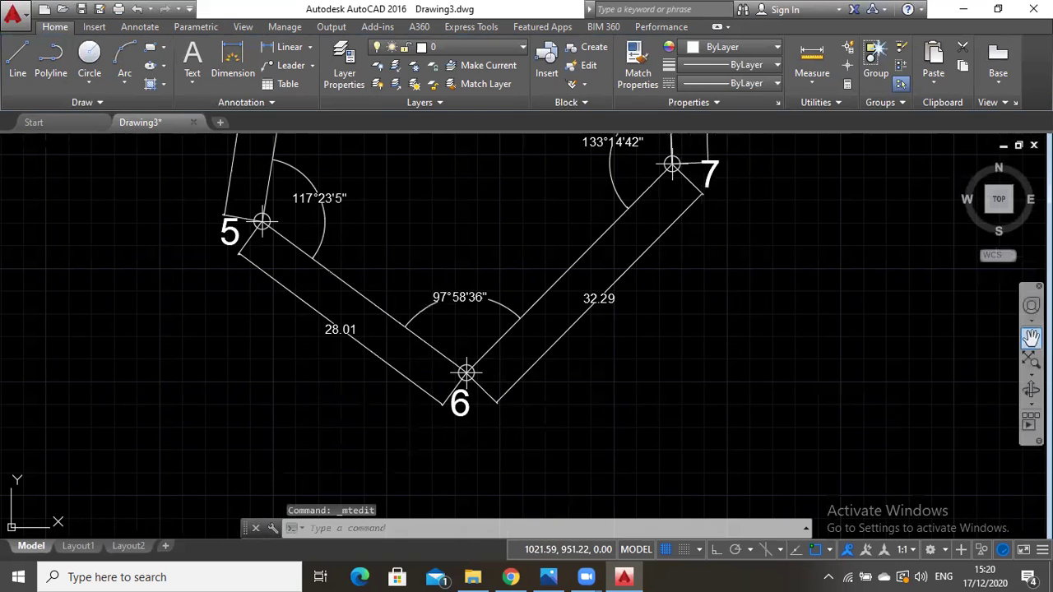
Delete the surplus label 4 at the 263°32'59" station.
click(1031, 340)
drag(784, 249, 677, 381)
key(Escape)
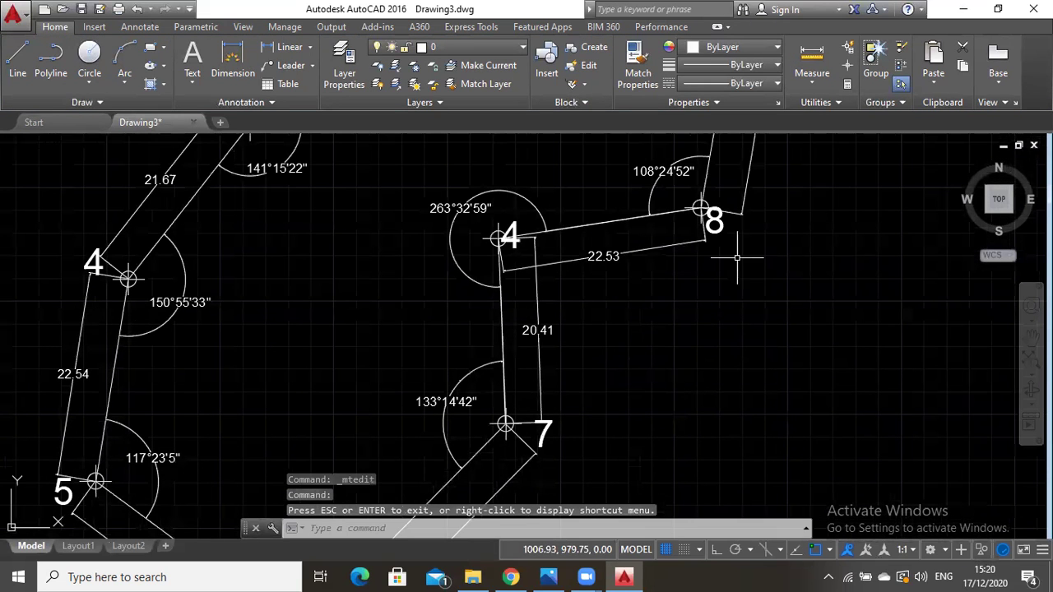
click(725, 231)
click(653, 348)
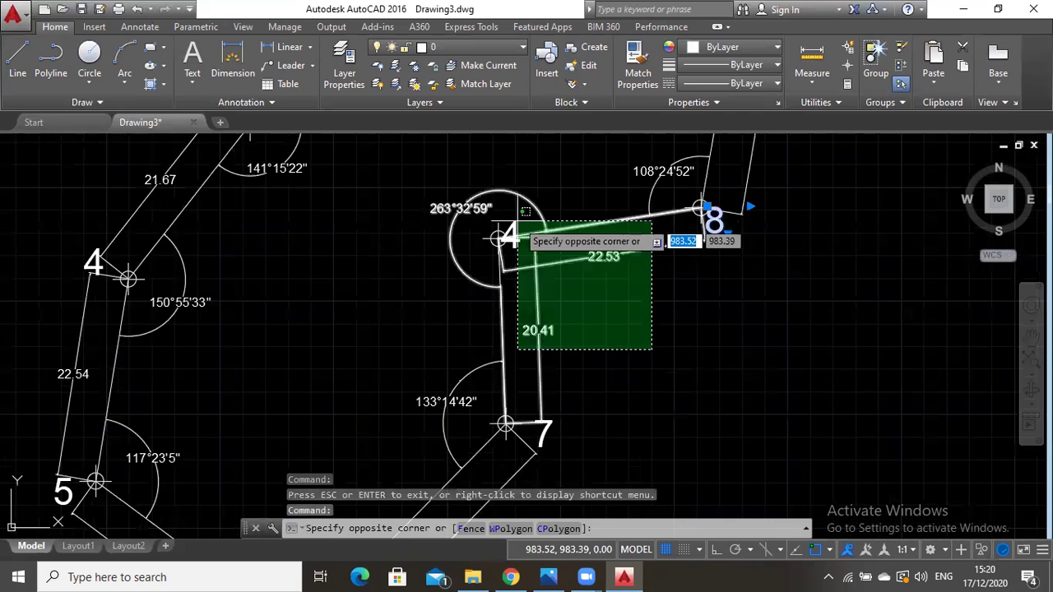
key(Escape)
click(511, 234)
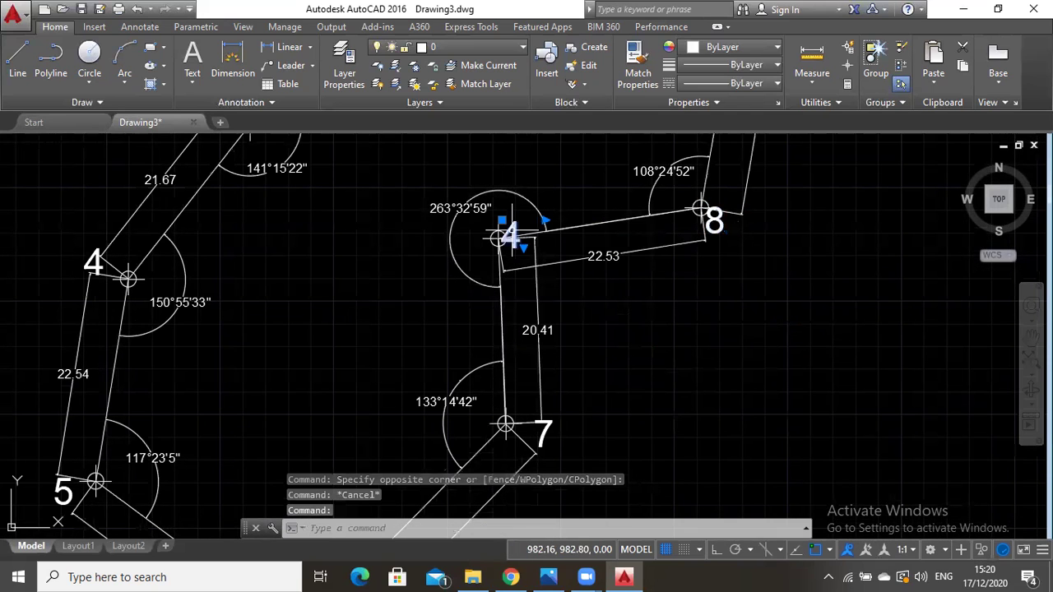
key(Delete)
Move label 8 from the 108°24'52" station to the 263°32'59" station, anchoring it on the station's centre.
click(712, 218)
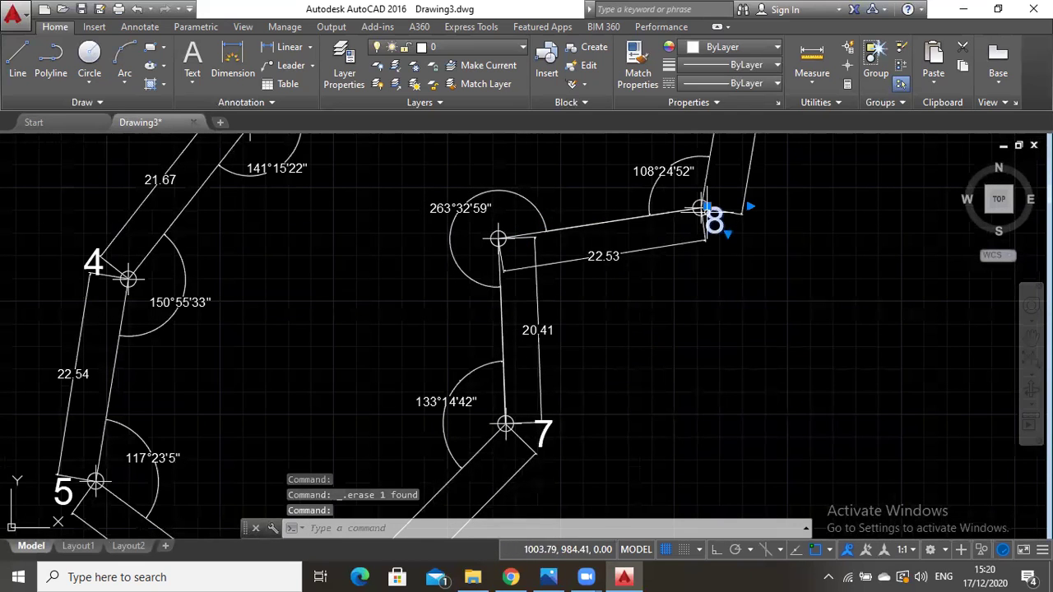
click(703, 208)
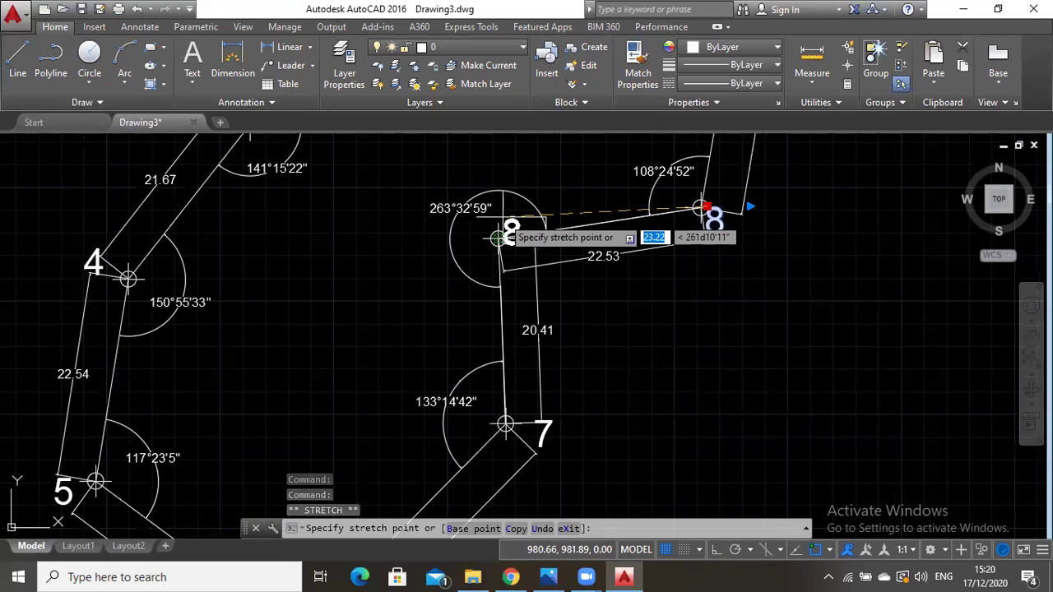
click(499, 238)
click(761, 304)
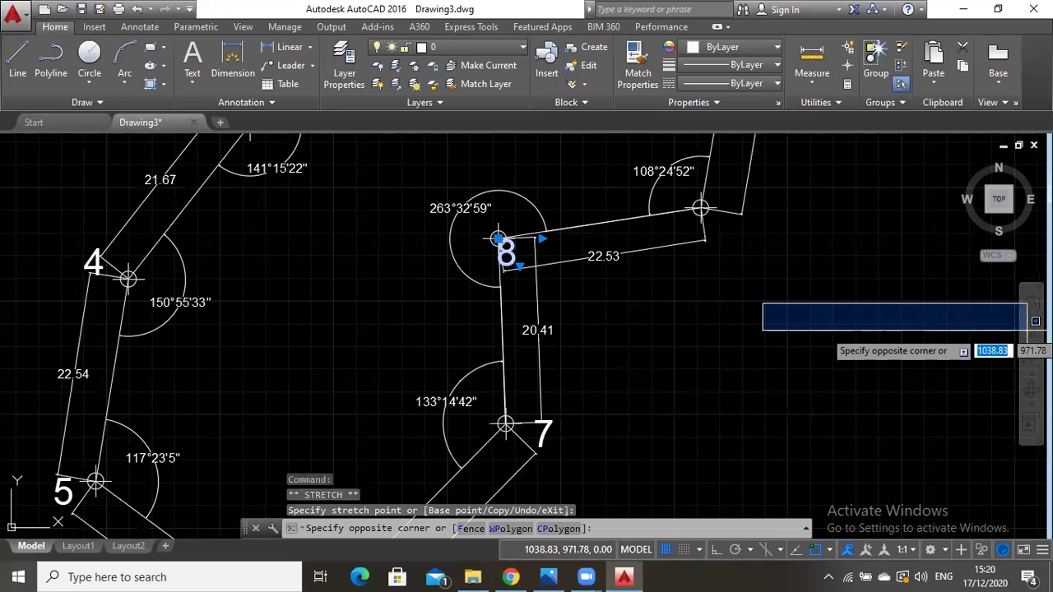
click(1013, 334)
Move label 9 from the free upper end of the 21.12 leg to just beside the 108°24'52" station.
click(1031, 334)
drag(834, 148, 775, 348)
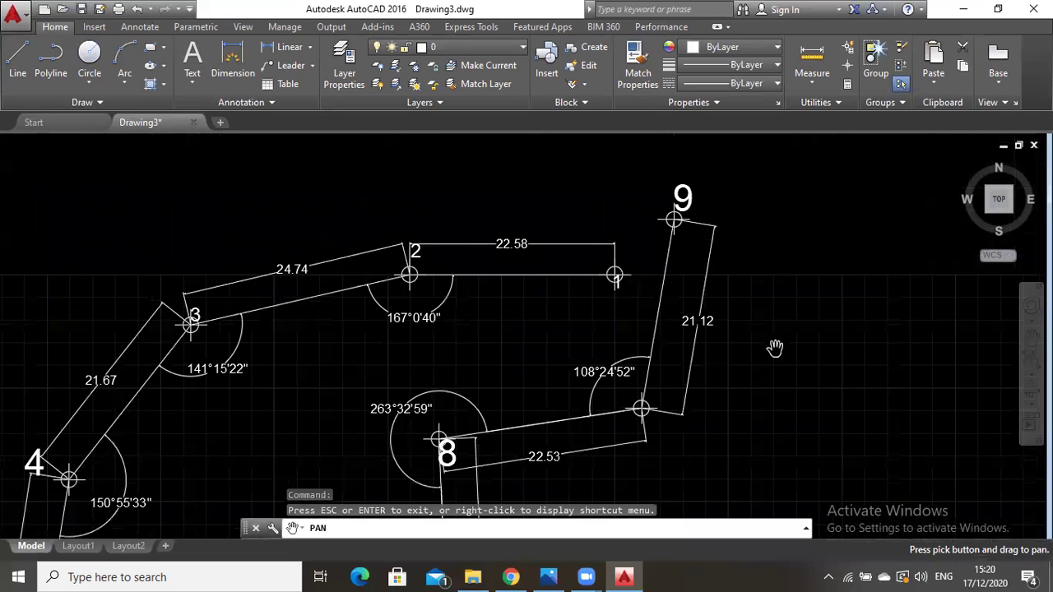
key(Escape)
click(680, 185)
click(675, 185)
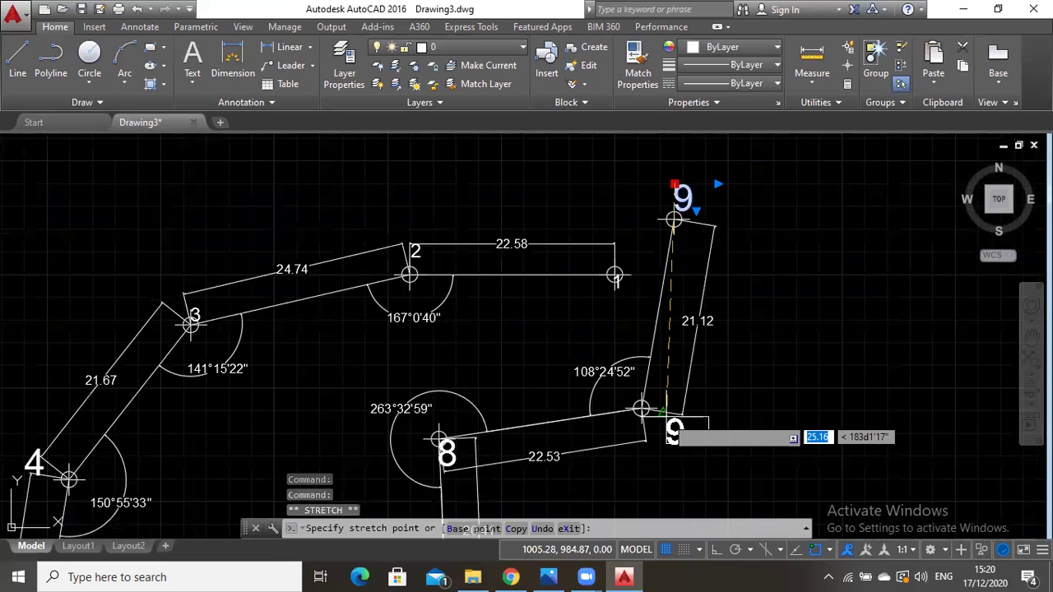
click(673, 429)
Start the CHANGE command and select the six traverse leg lines running from station 1 counter-clockwise round to station 7.
click(1031, 337)
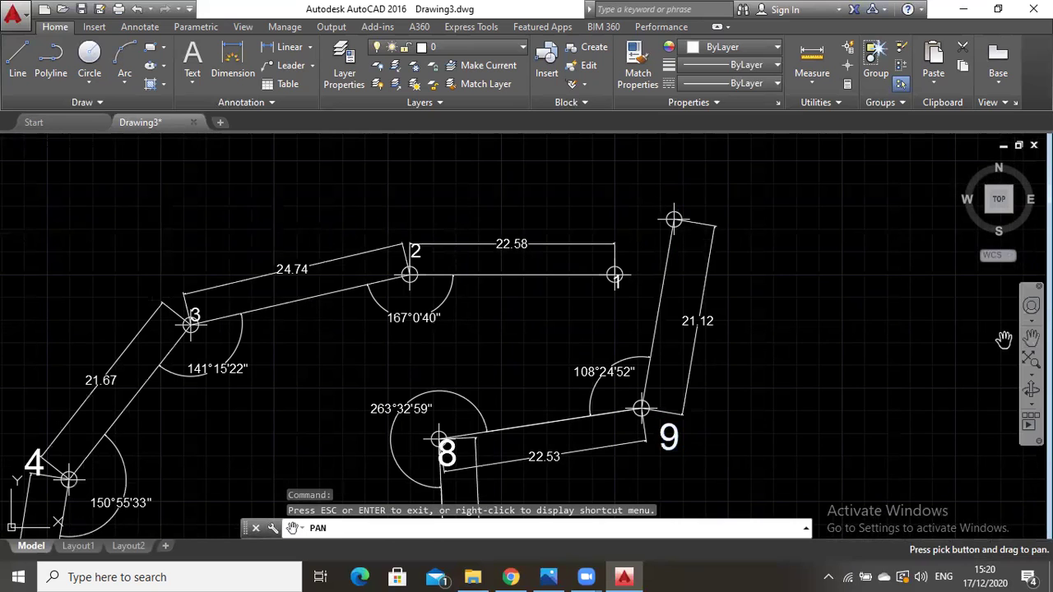
drag(669, 418, 813, 262)
scroll(701, 327, down, 2)
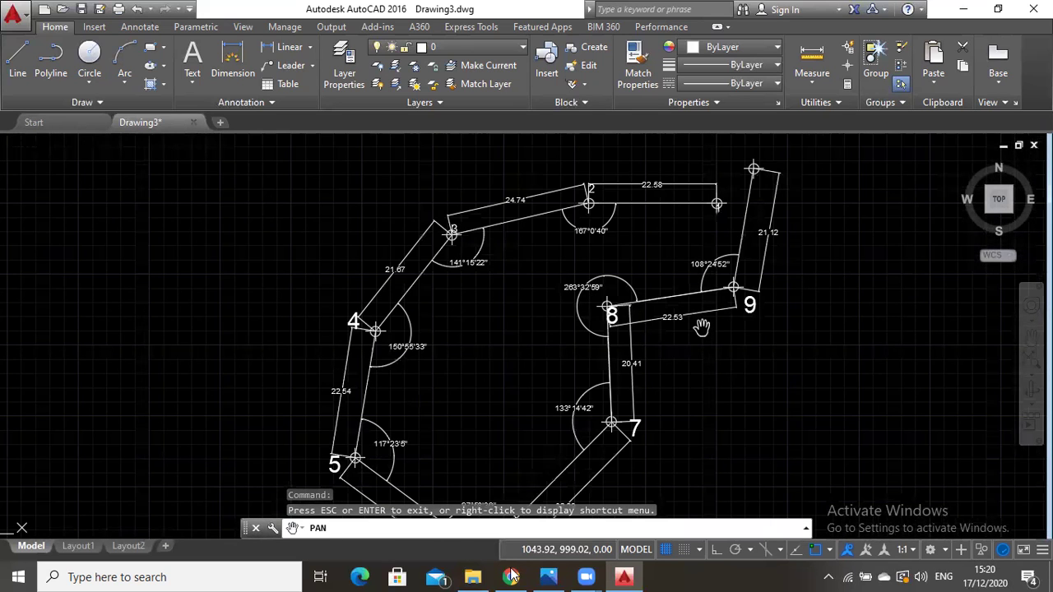
key(Escape)
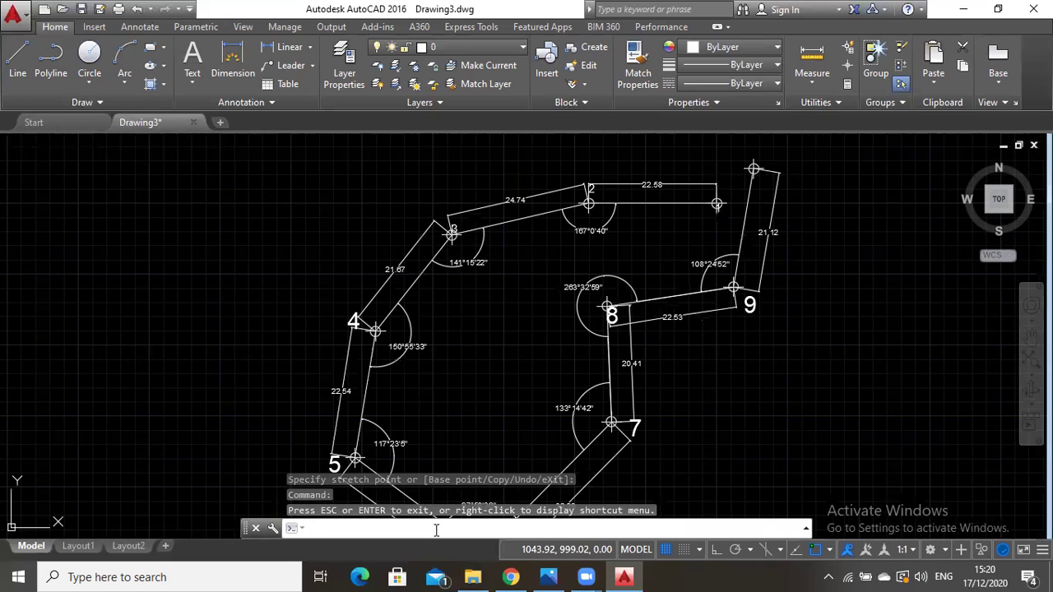
text(change)
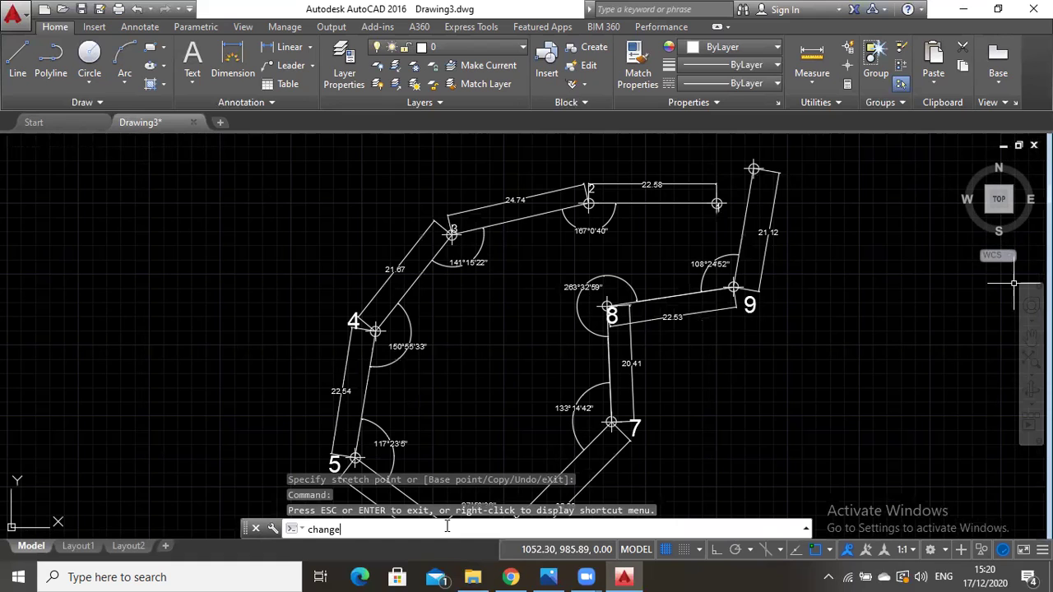
key(Return)
click(662, 204)
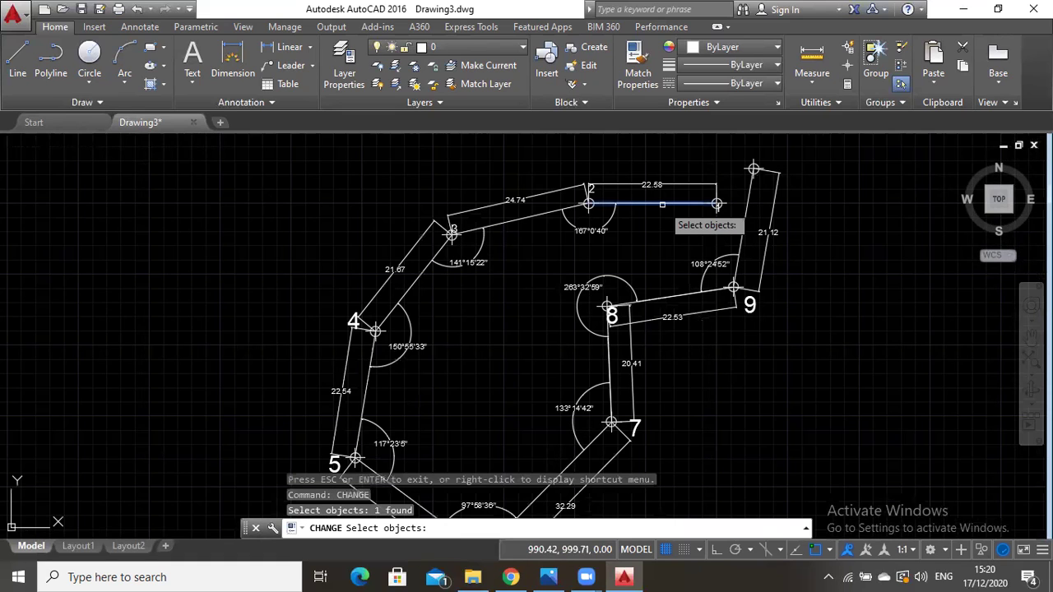
click(540, 214)
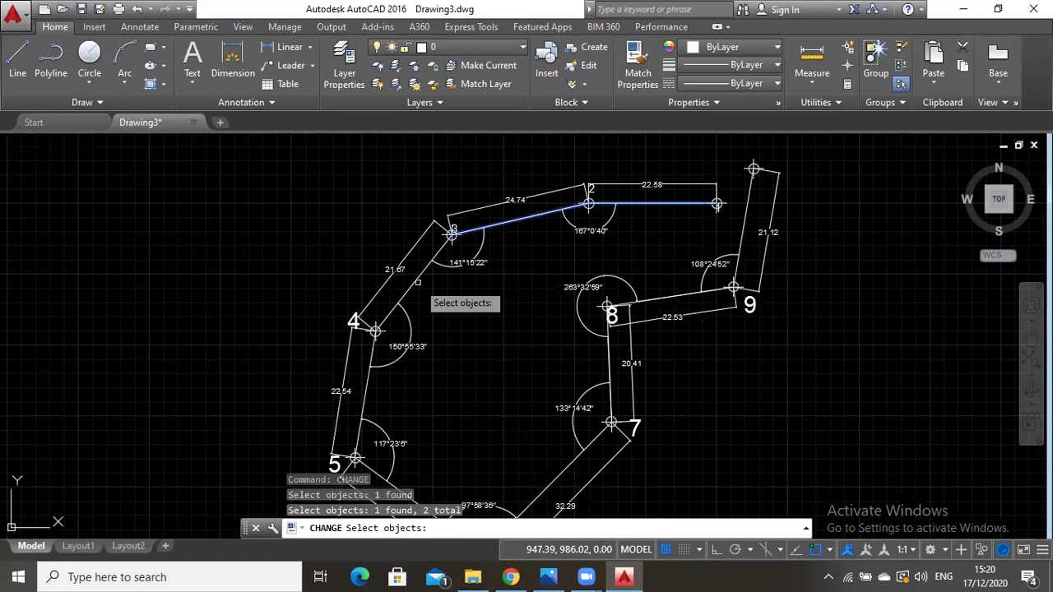
click(416, 283)
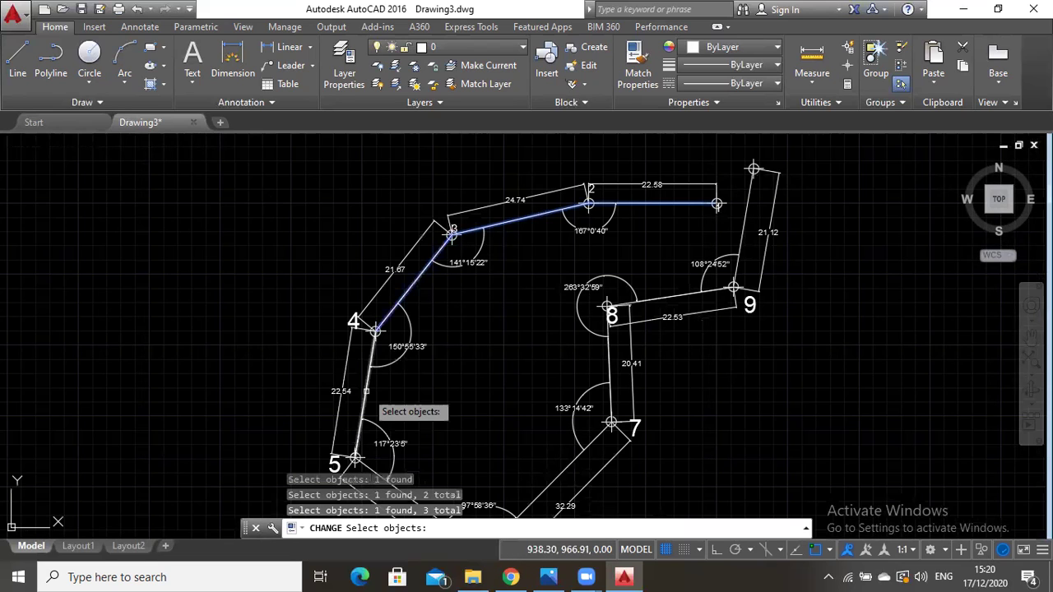
click(370, 465)
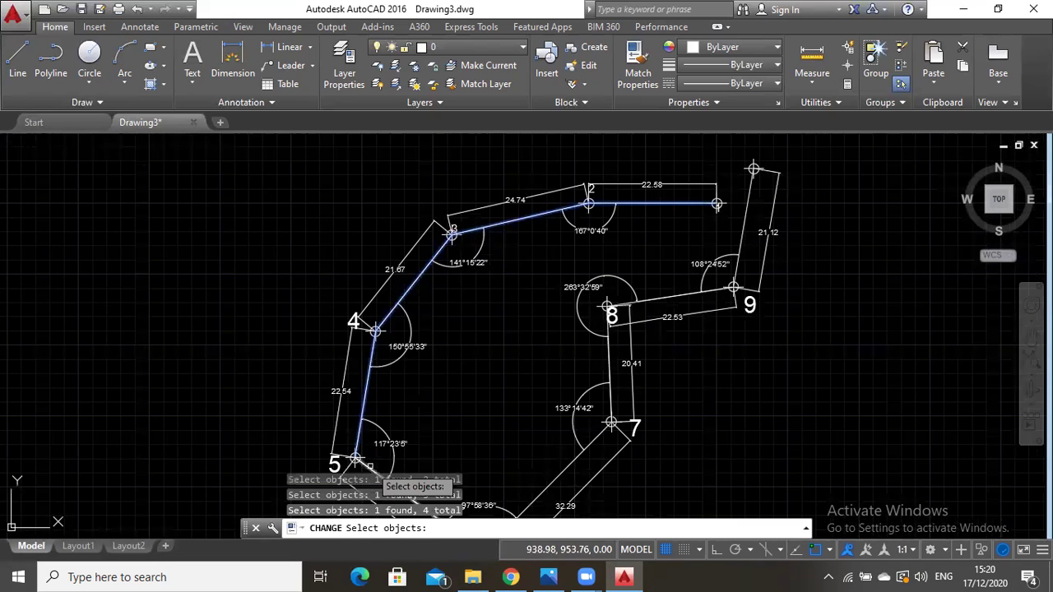
click(369, 465)
click(558, 478)
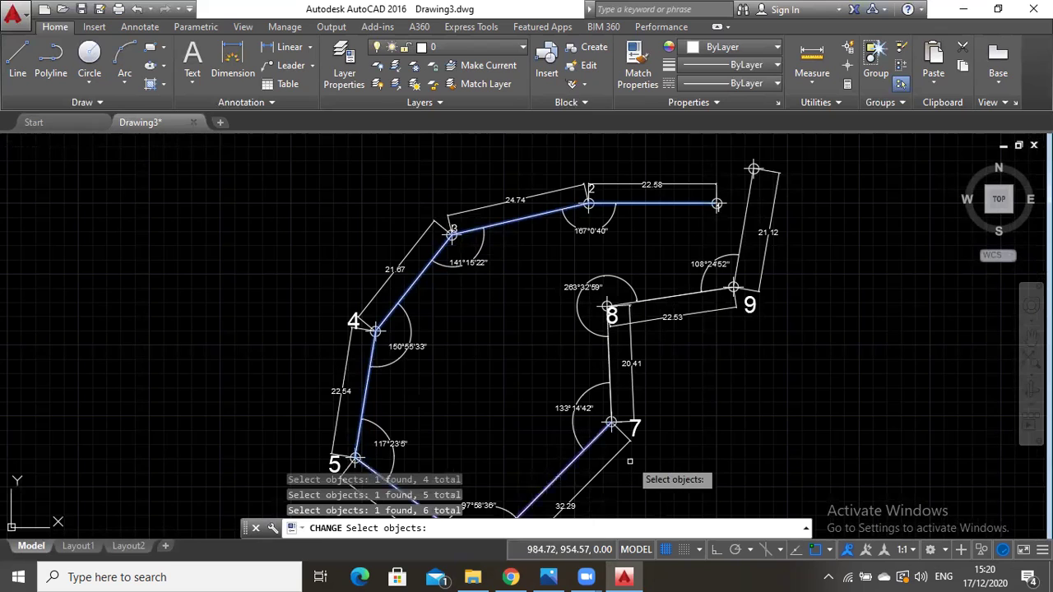
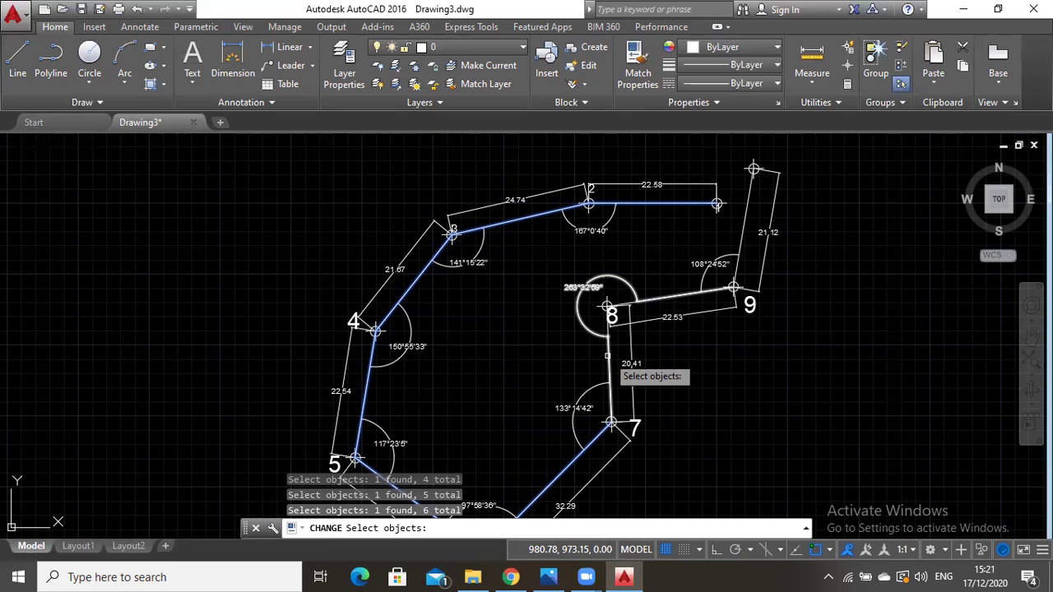
Add the three leg lines from station 7 through 8 and 9 to the free end, and assign all nine legs to layer pl.
scroll(607, 355, up, 4)
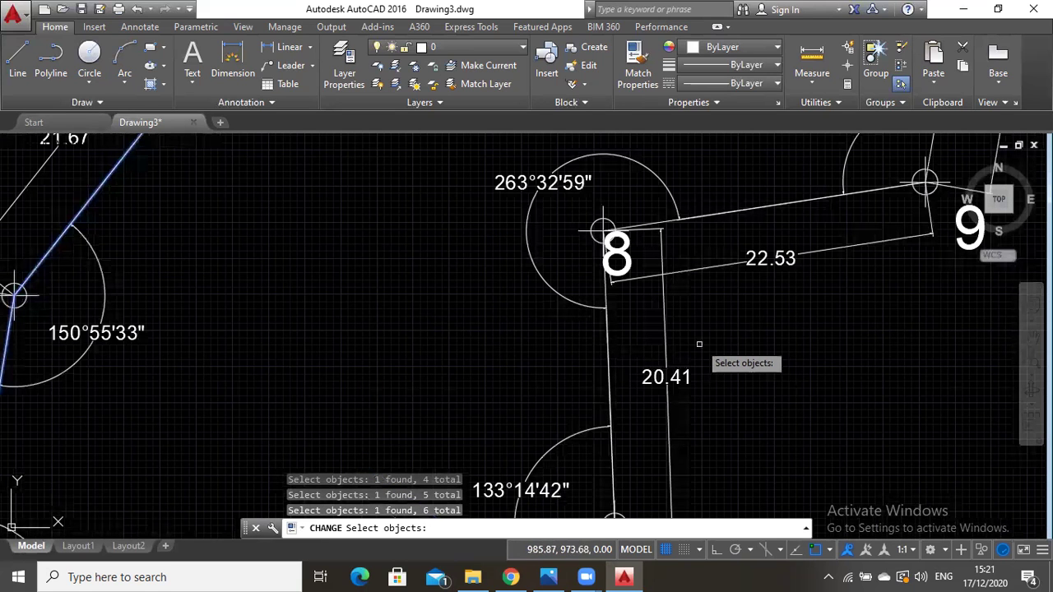
click(609, 284)
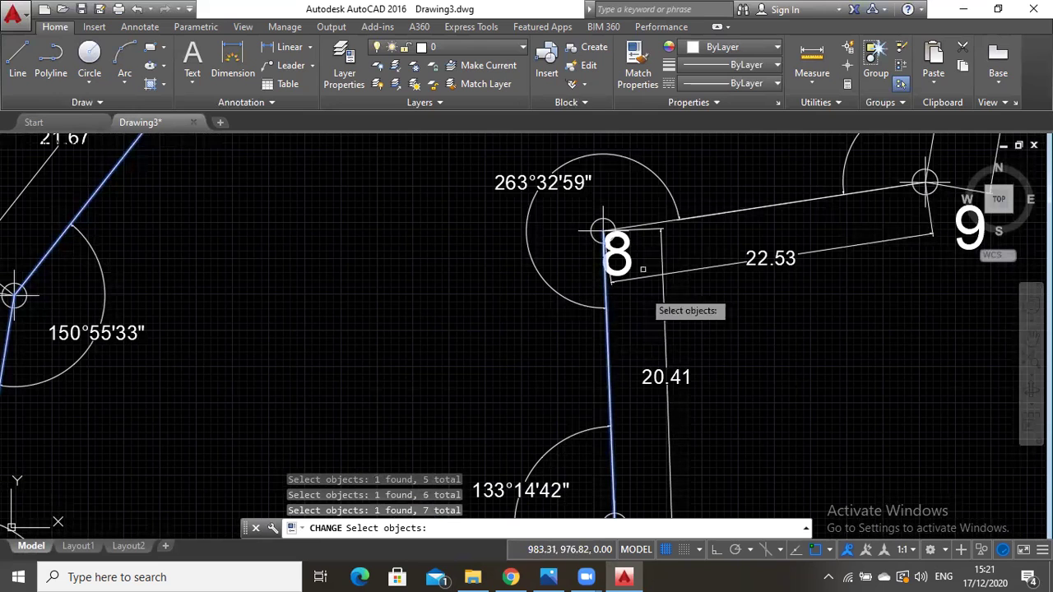
click(661, 227)
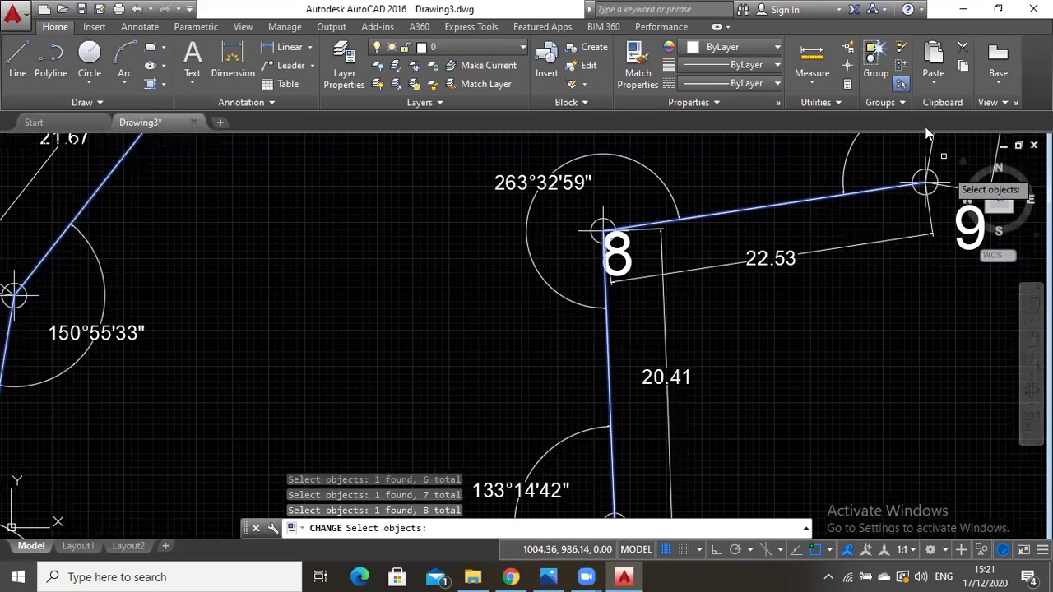
click(925, 181)
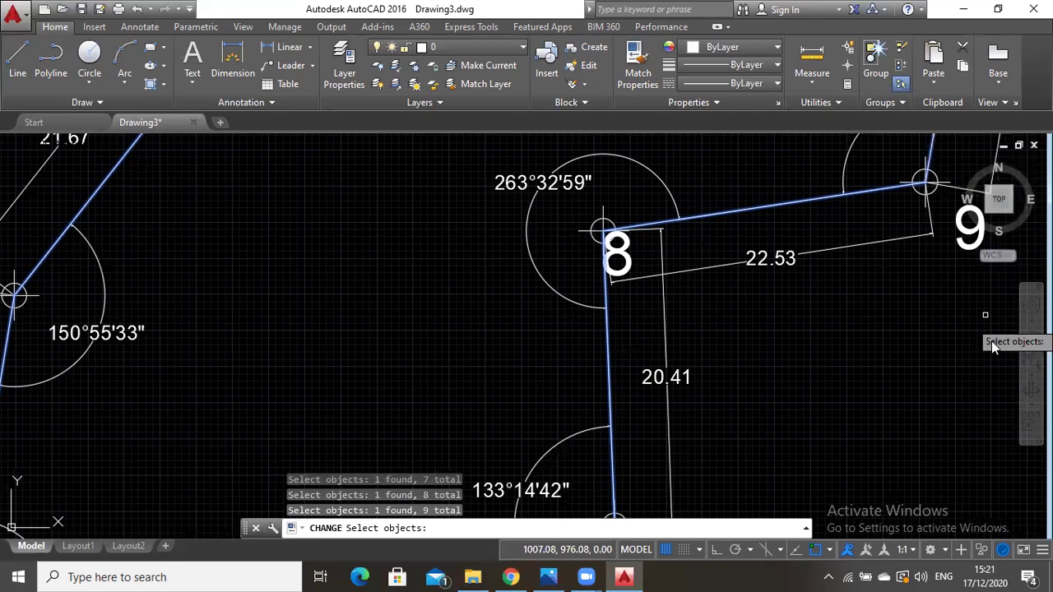
click(1031, 335)
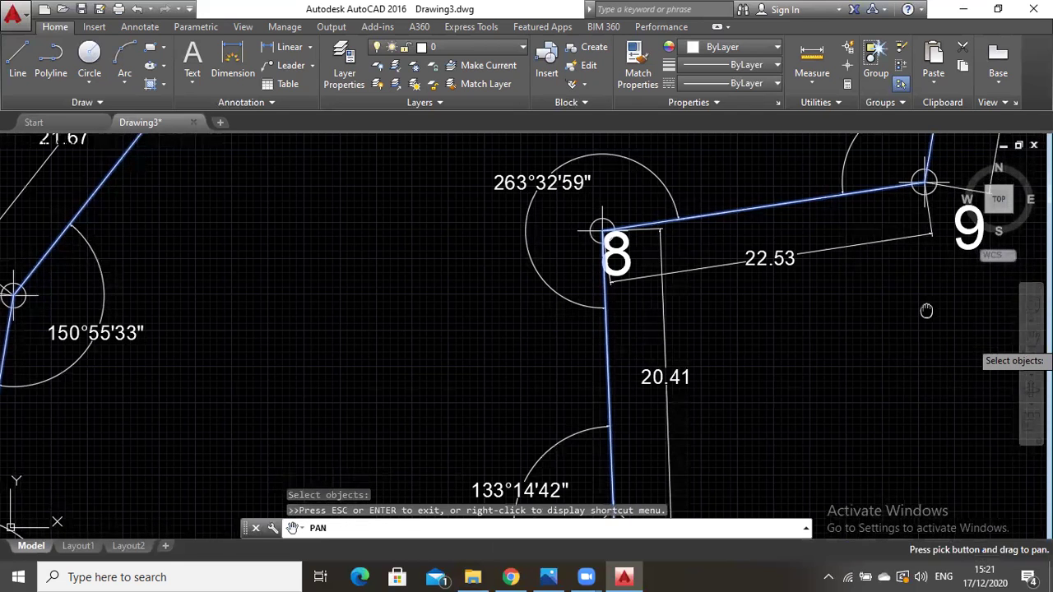
drag(961, 141, 836, 344)
scroll(835, 344, down, 4)
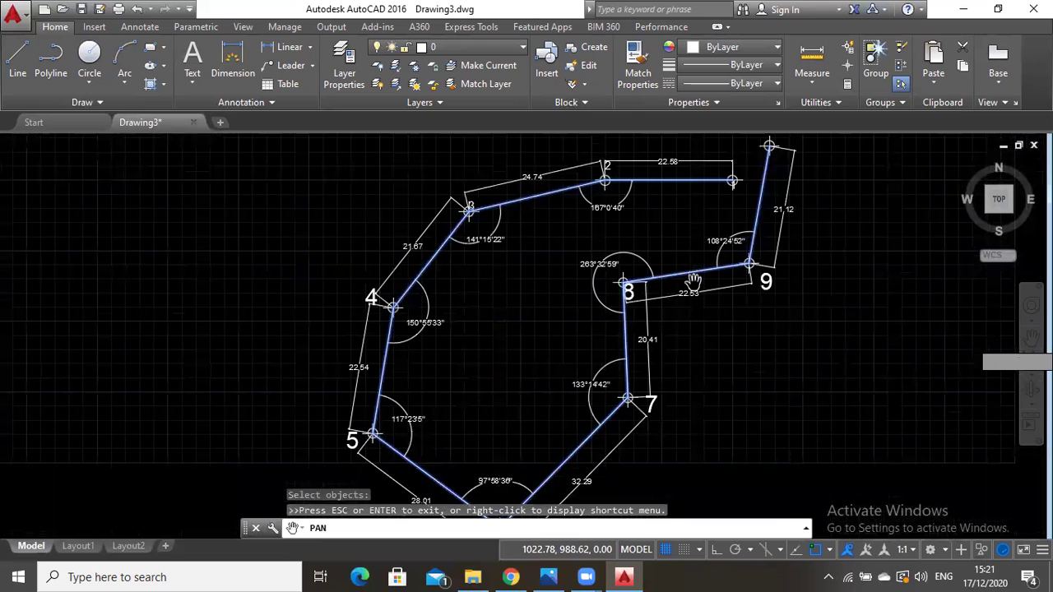
key(Escape)
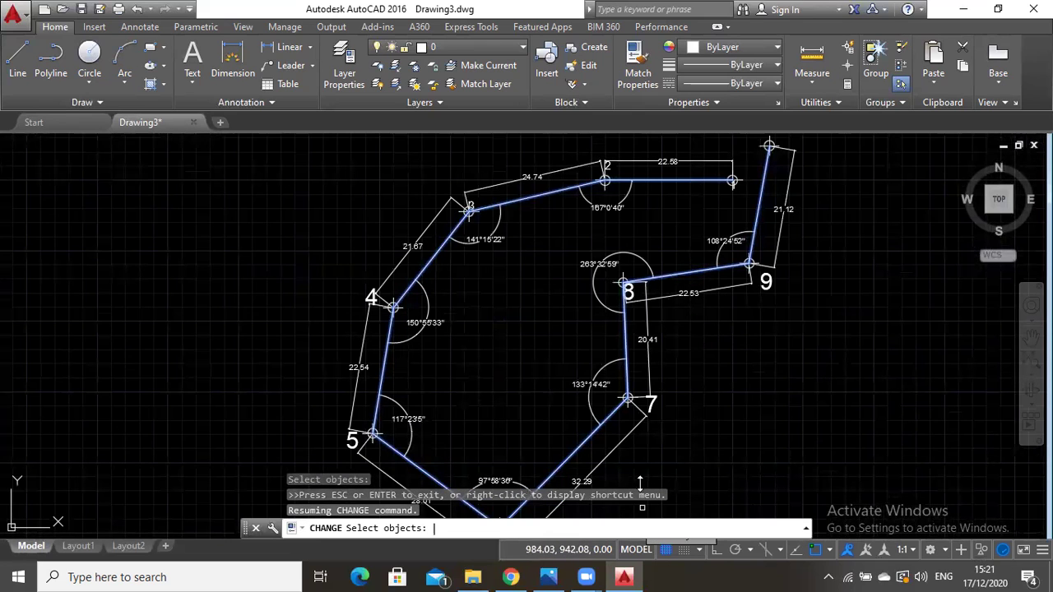
key(Return)
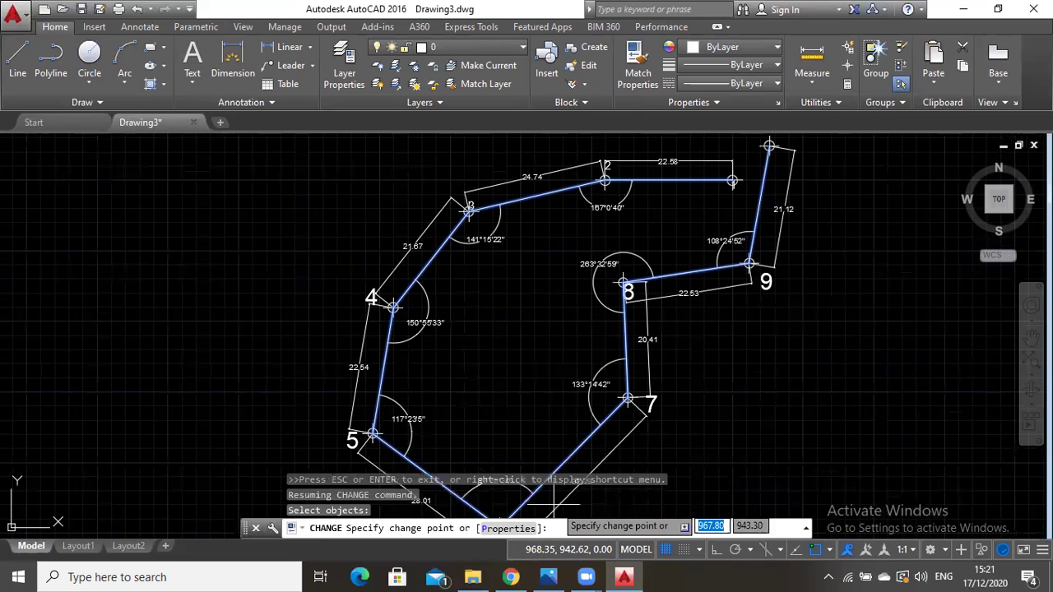
click(530, 529)
text(LA)
key(Return)
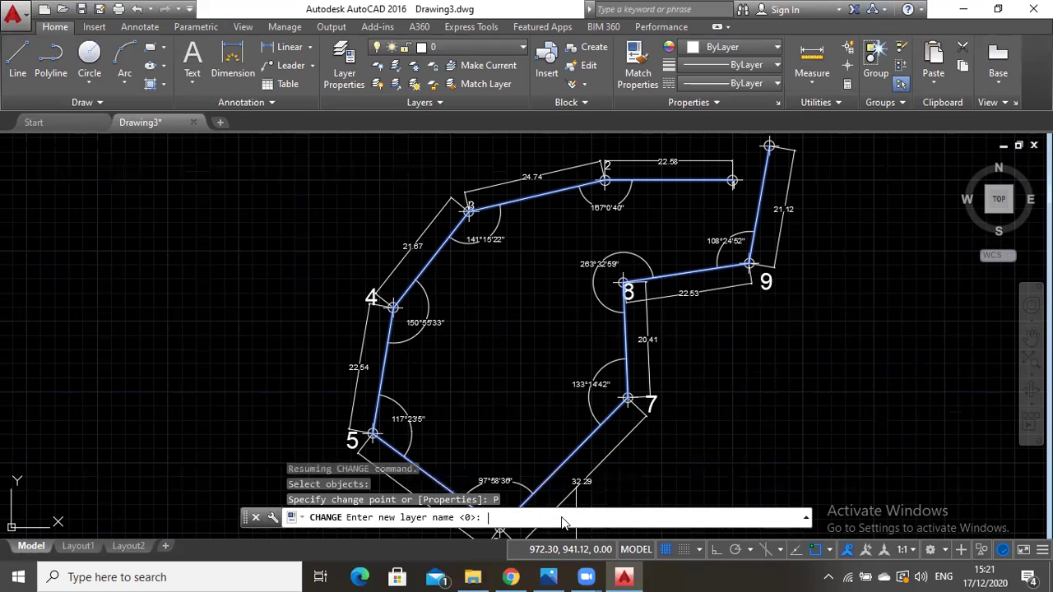
text(pl)
key(Return)
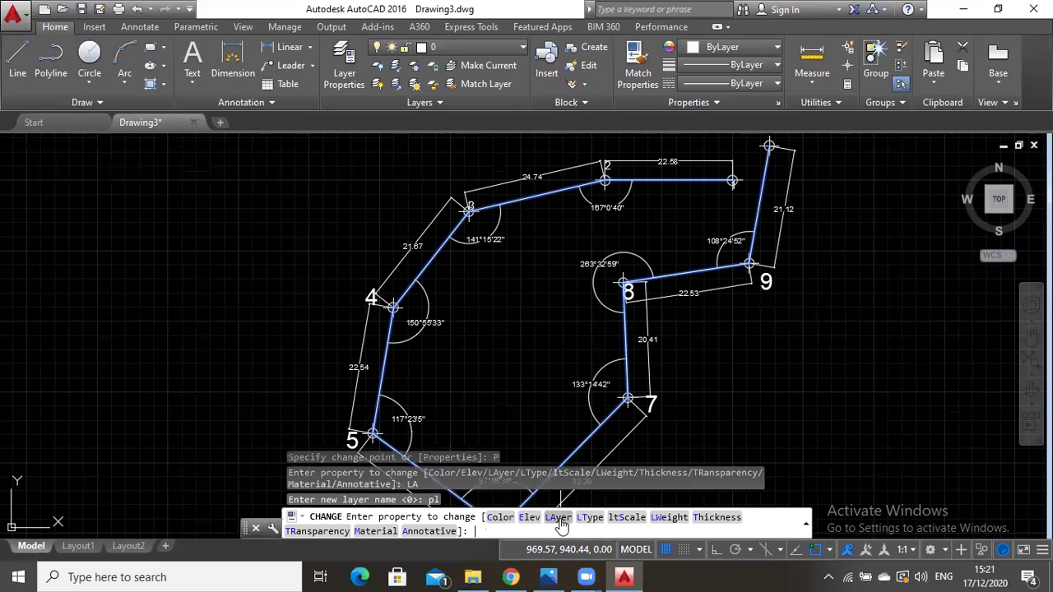
key(Return)
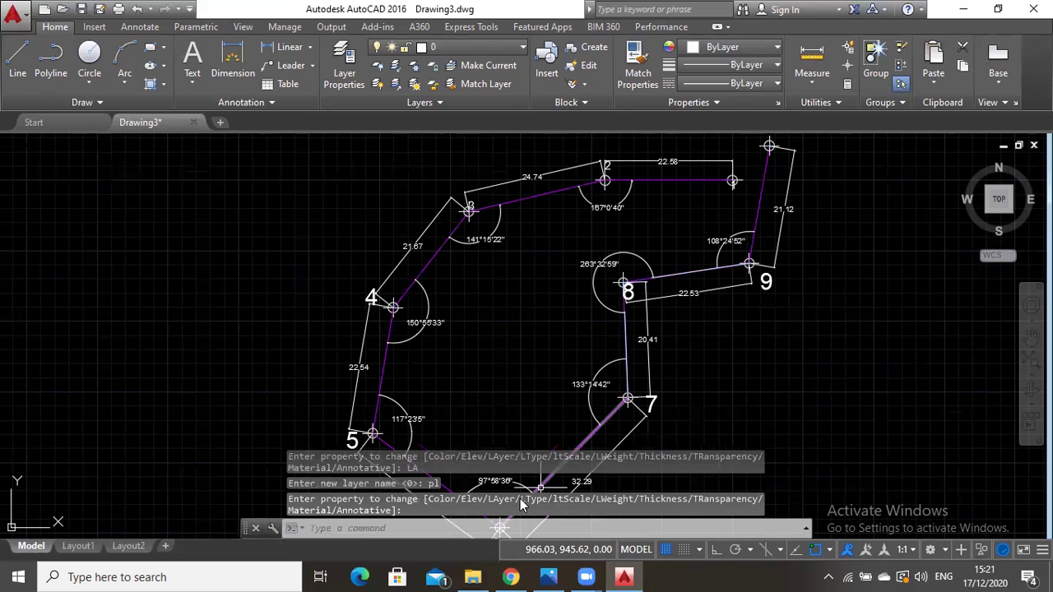
Restart the CHANGE command and select the six leg-length dimensions from the 22.58 leg round to the 32.29 leg.
text(chan)
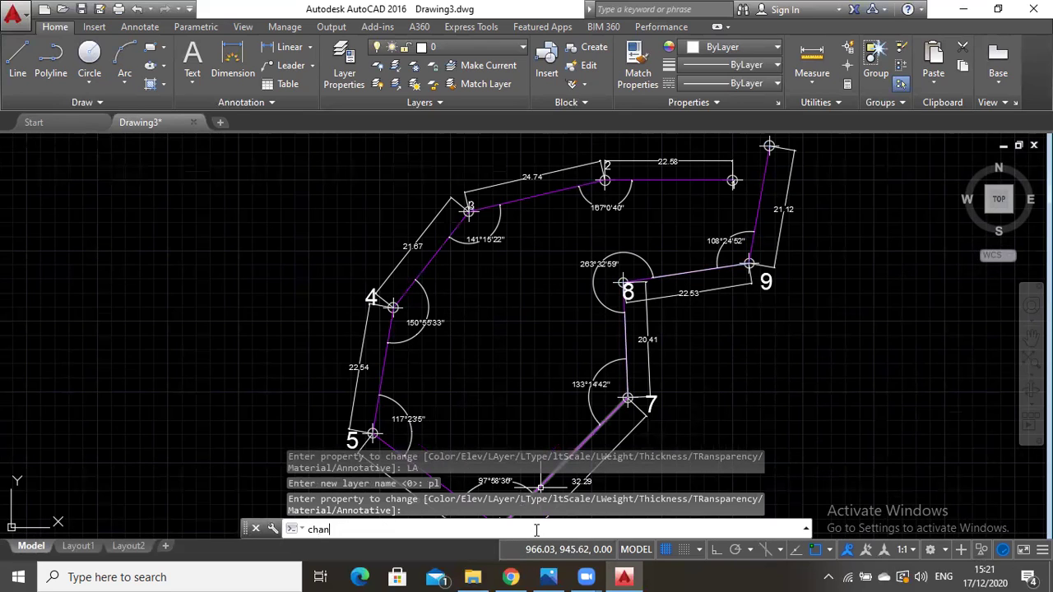
text(ge)
key(Return)
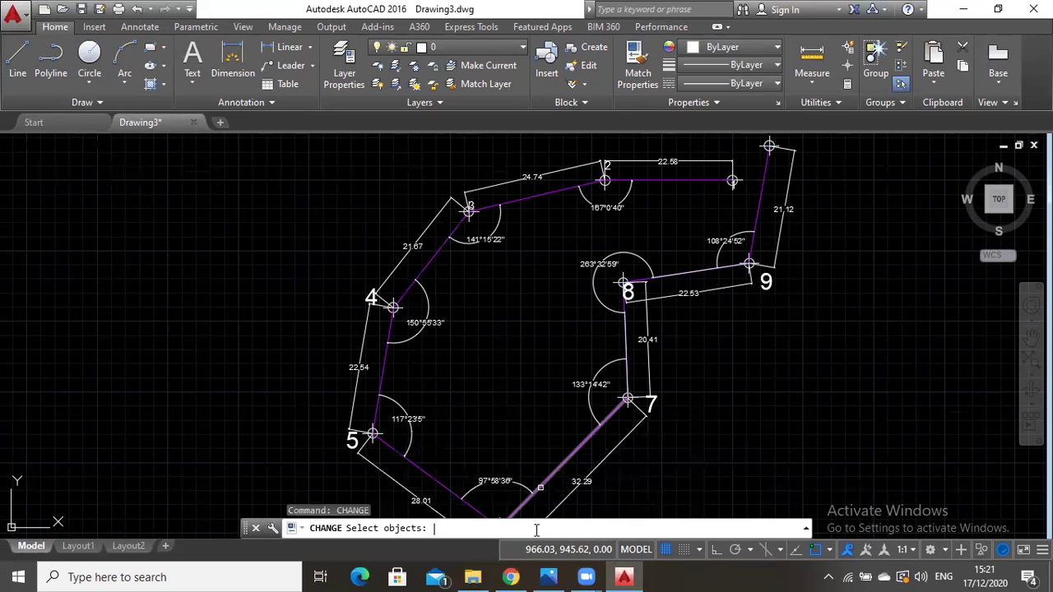
click(695, 162)
click(576, 169)
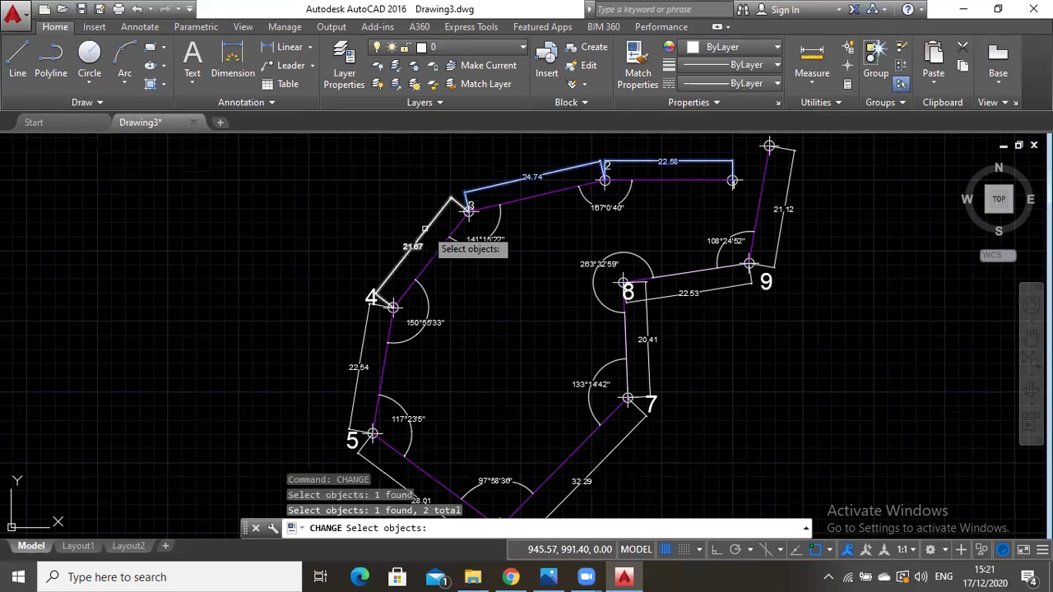
click(424, 229)
click(362, 366)
click(375, 463)
click(578, 486)
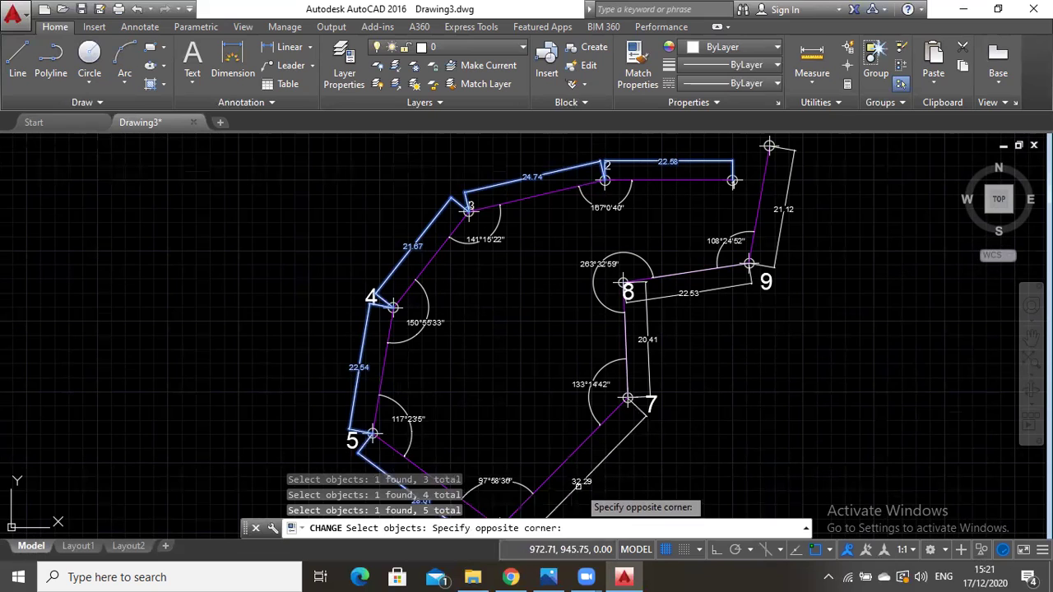
click(578, 486)
click(574, 488)
Add the 20.41, 22.53 and 21.12 dimensions to the selection and assign all nine leg-length dimensions to layer dimali.
click(647, 344)
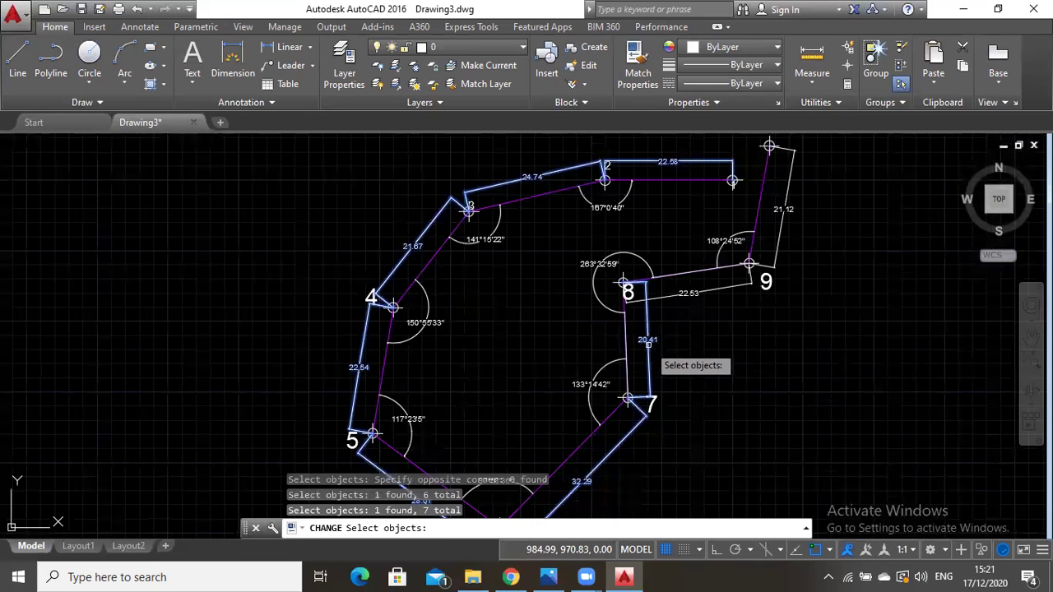
click(777, 240)
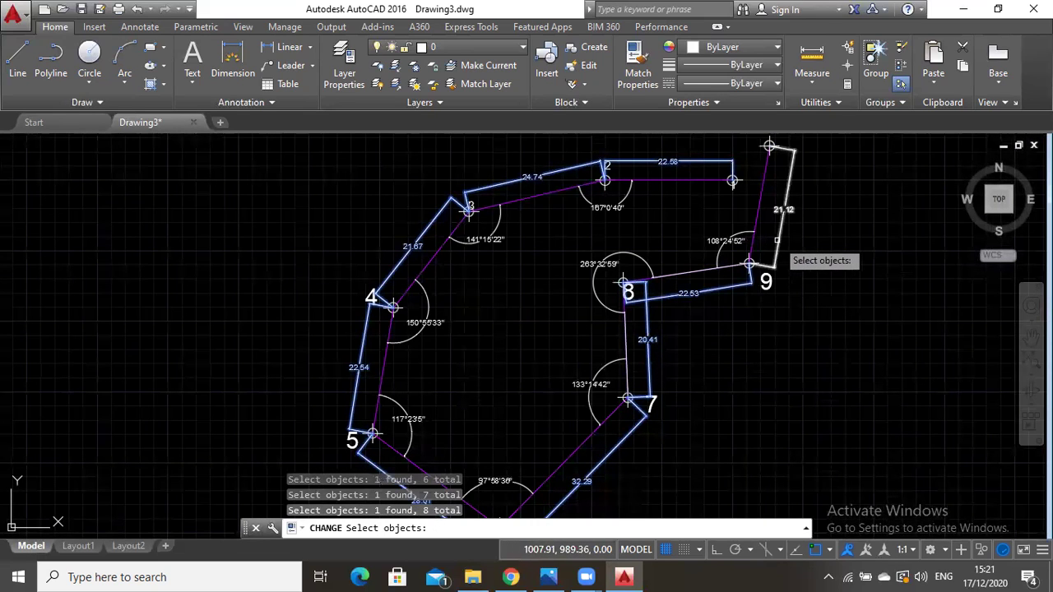
key(Return)
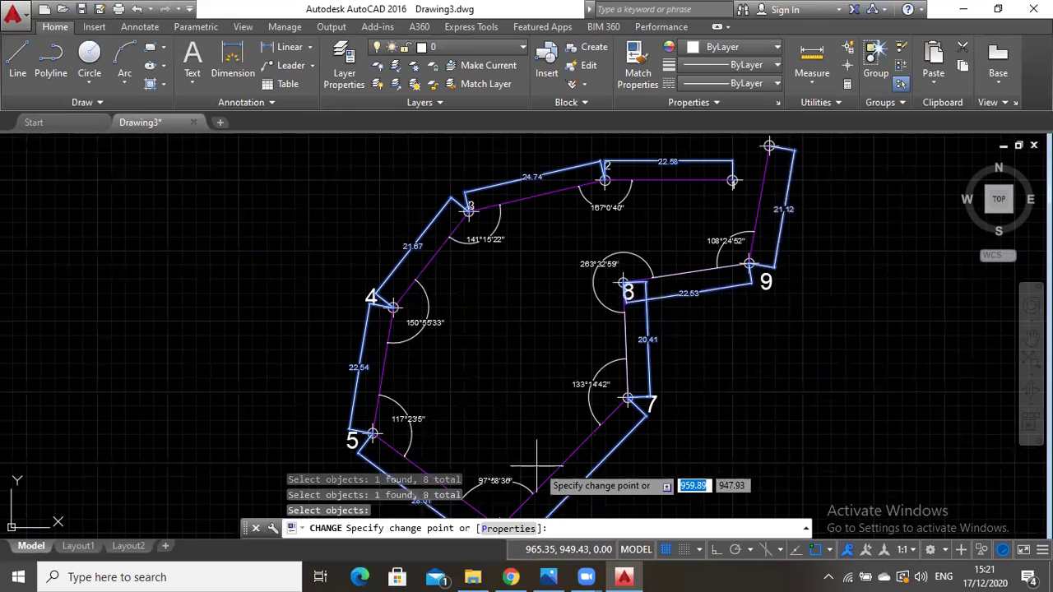
click(507, 528)
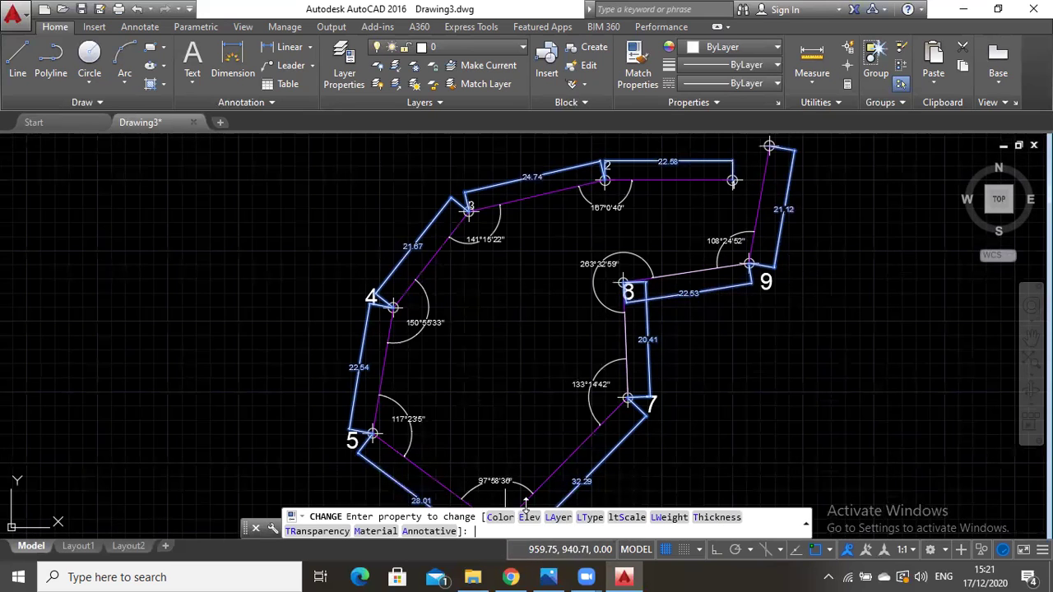
click(558, 518)
text(dimali)
key(Return)
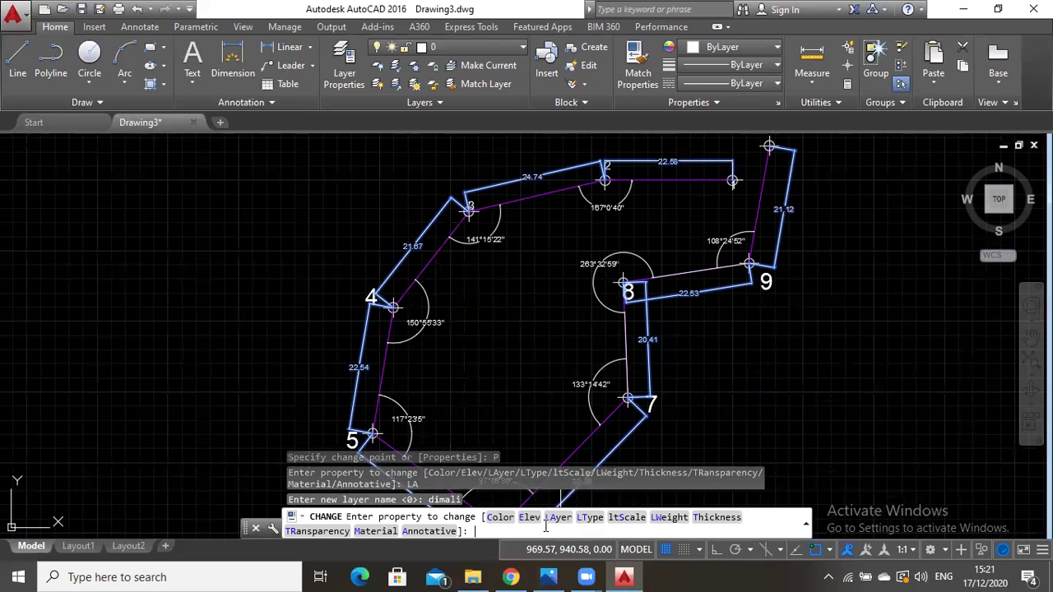
key(Return)
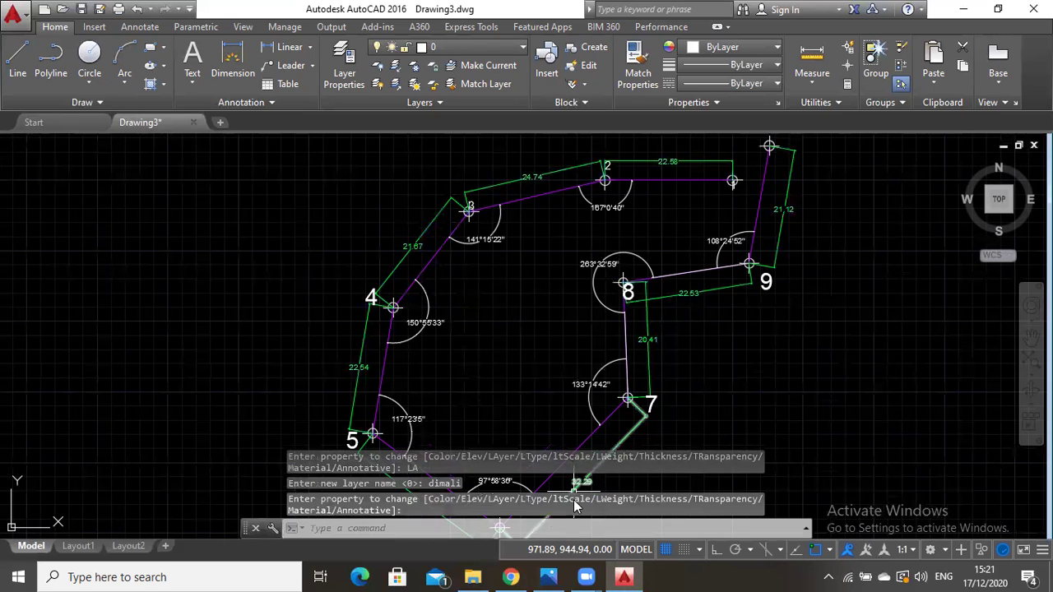
Start the CHANGE command and select the station markers at stations 1 through 5.
click(467, 530)
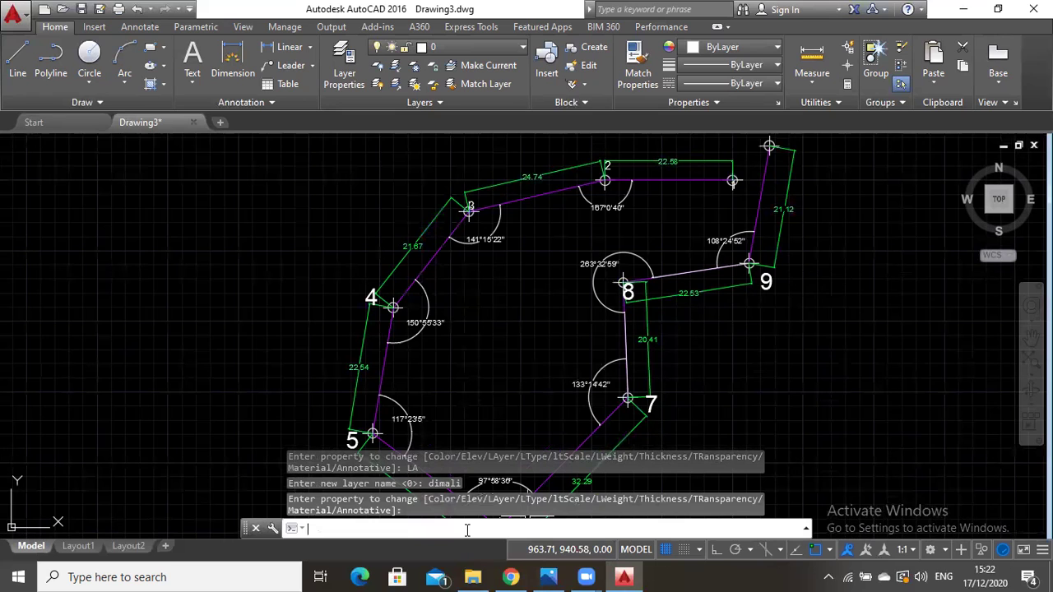
text(change)
key(Return)
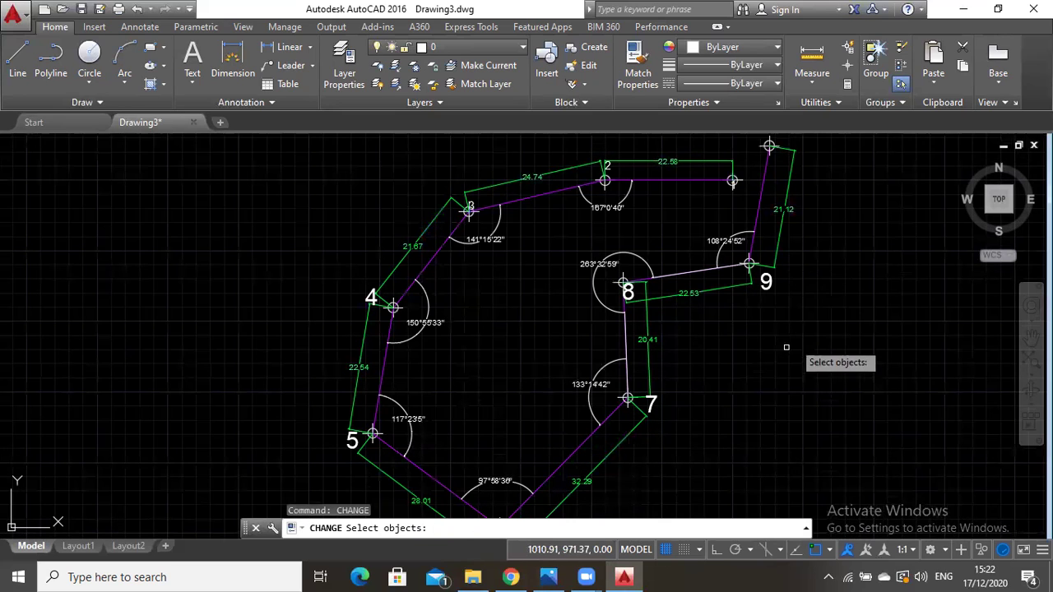
click(731, 183)
click(604, 183)
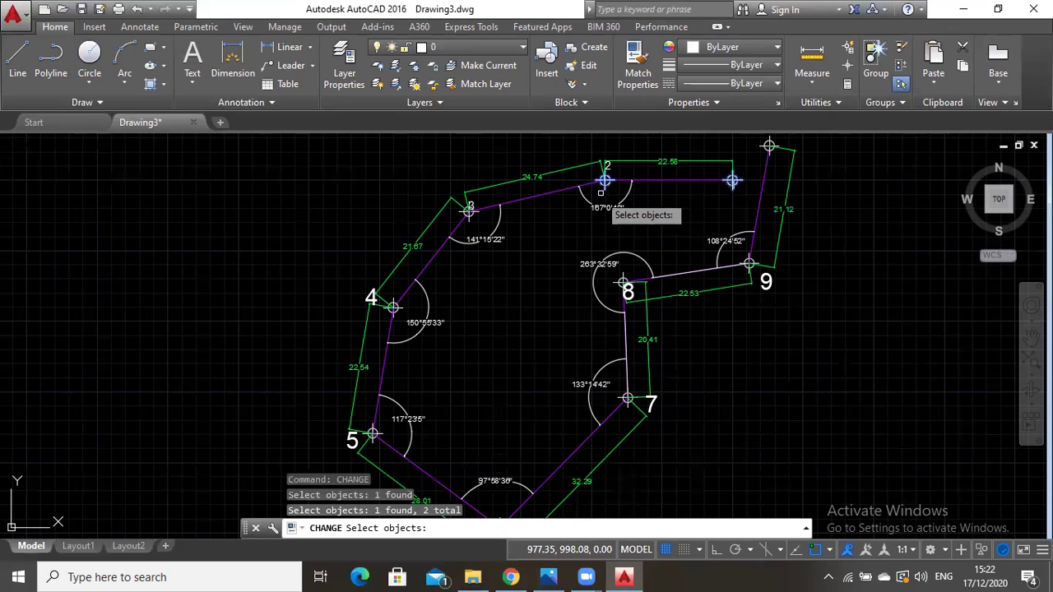
click(469, 209)
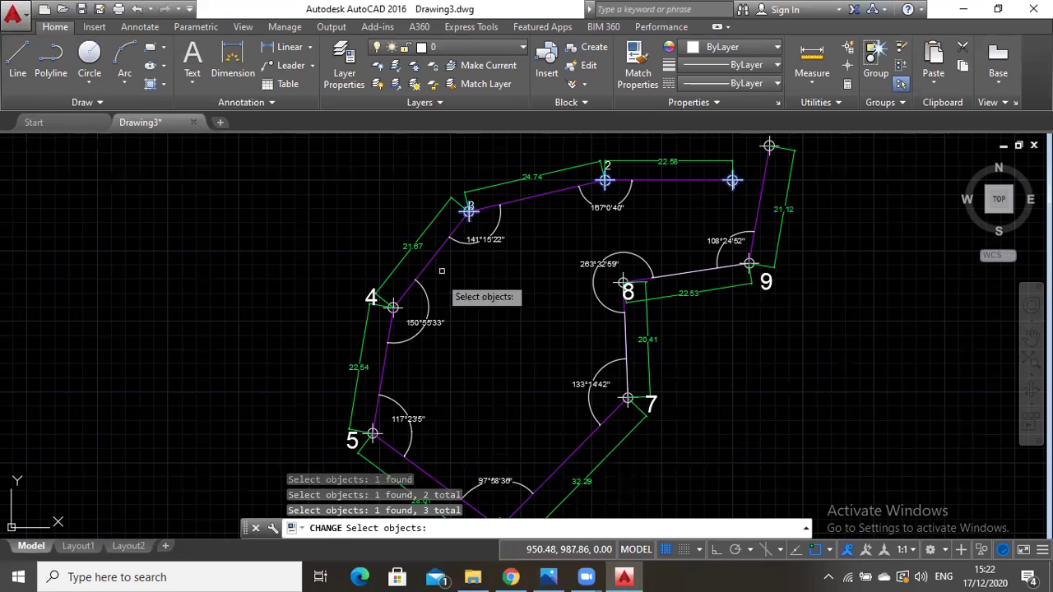
click(393, 308)
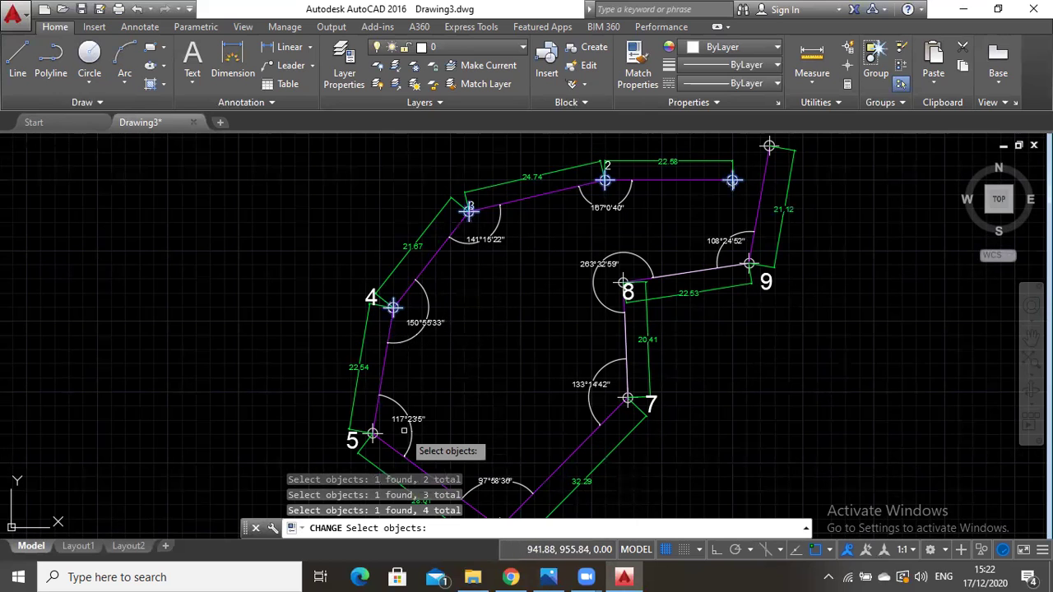
click(375, 433)
Add the markers at stations 7, 8, 9, the free end and station 6 to the selection.
click(626, 399)
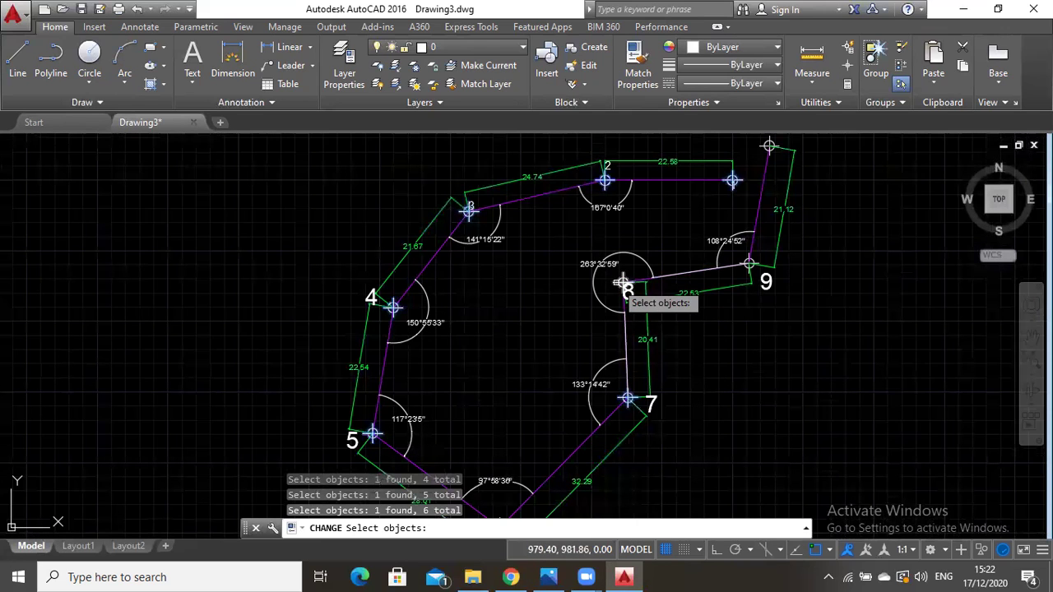
click(621, 282)
click(749, 263)
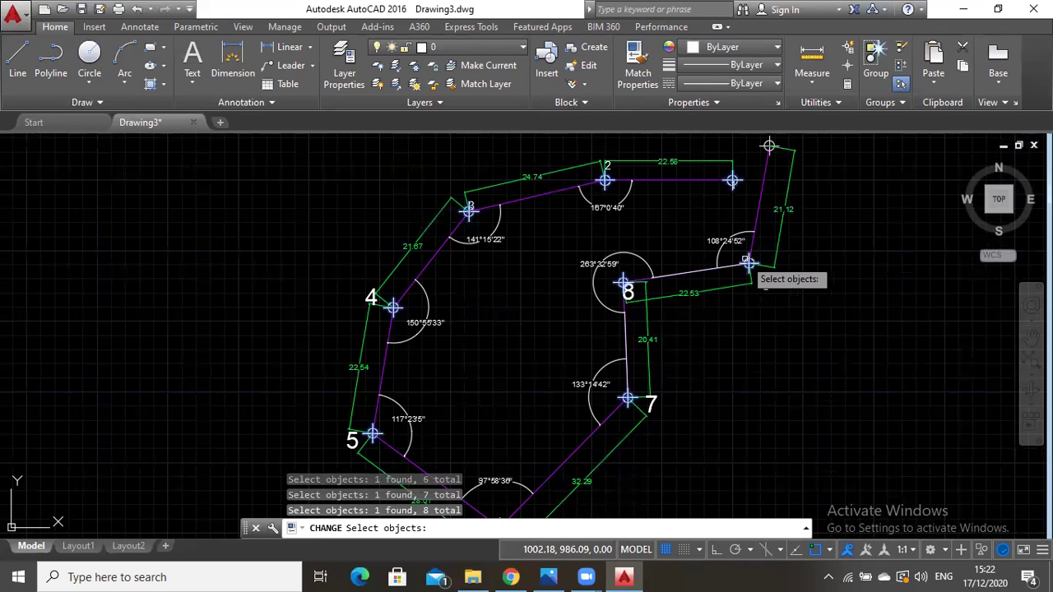
click(769, 146)
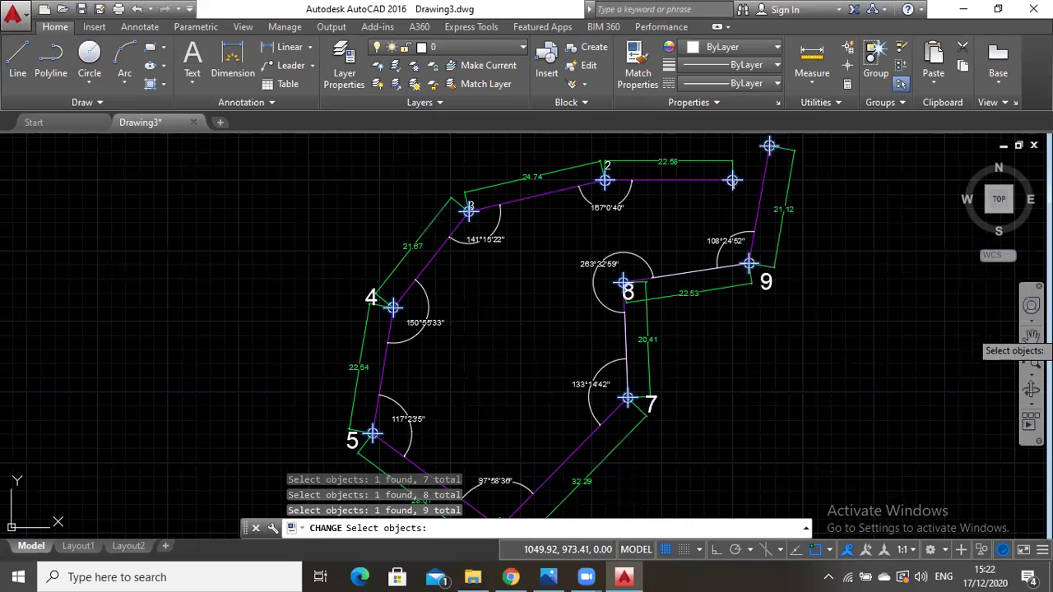
click(1030, 340)
drag(789, 376, 827, 271)
key(Escape)
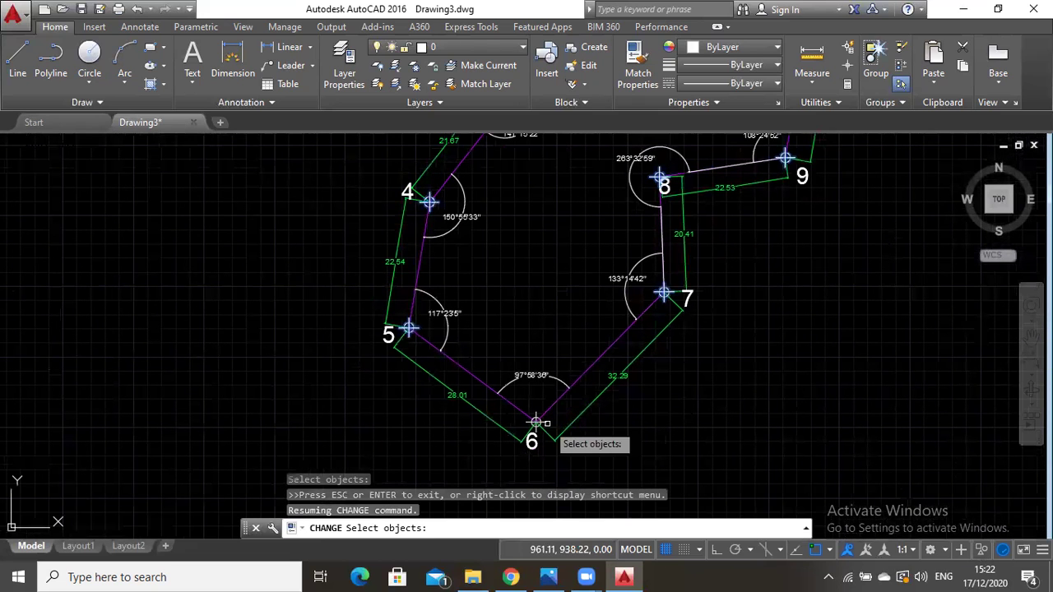
click(544, 429)
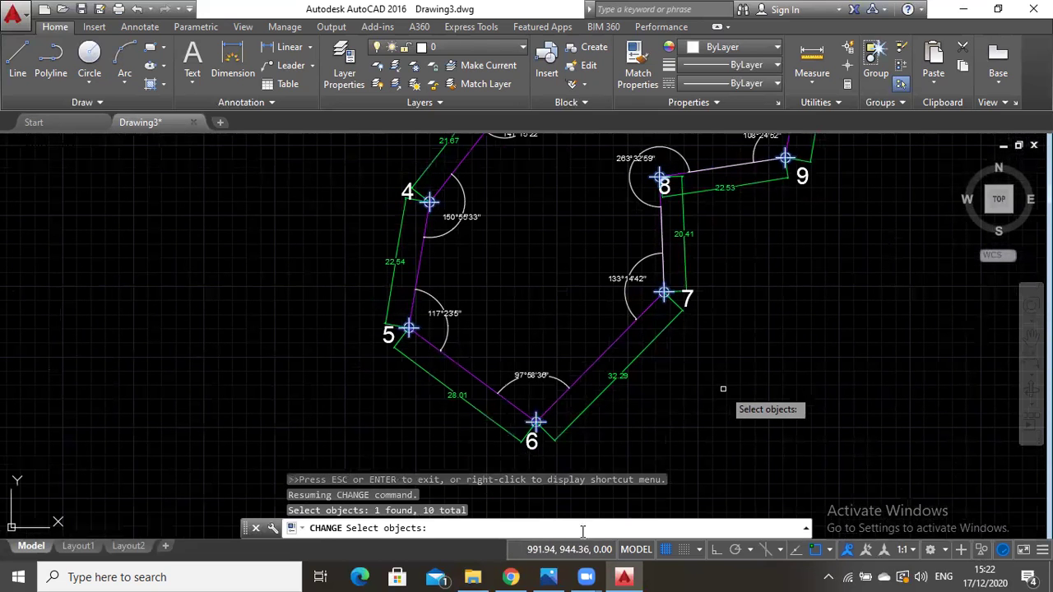
Try to assign the ten selected markers to layer Titik by giving the layer name at the change-point prompt.
key(Return)
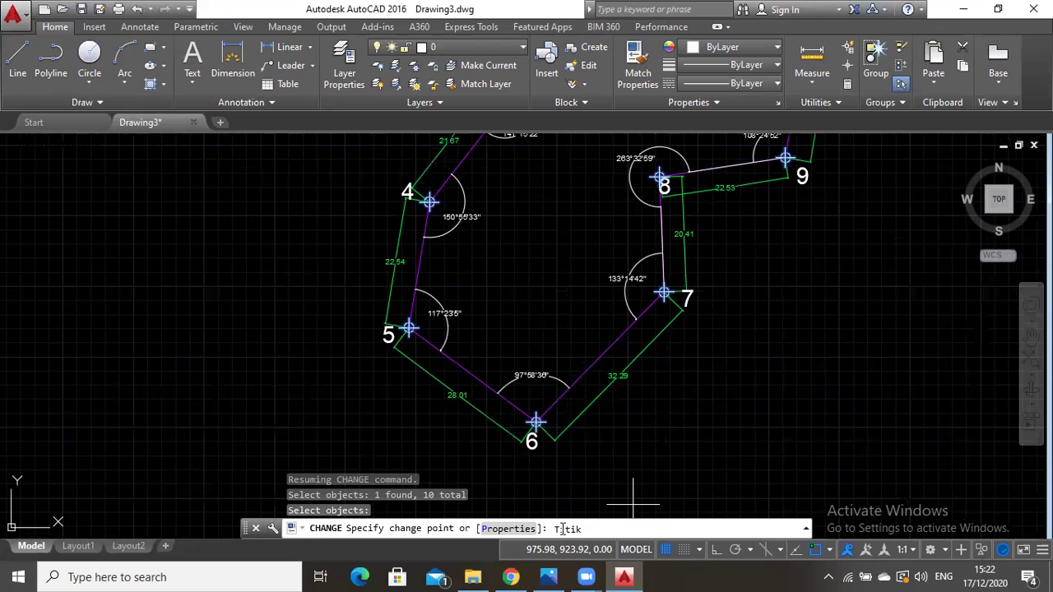
text(Titik)
key(Return)
key(Return)
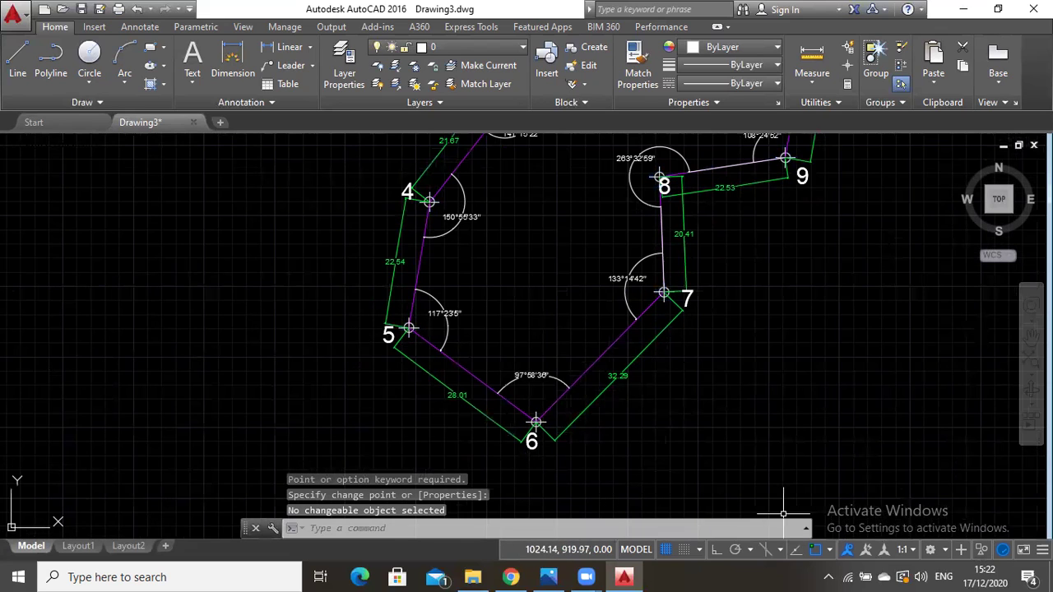
Make Titik the current layer and close the layer manager.
click(407, 524)
text(layer)
key(Return)
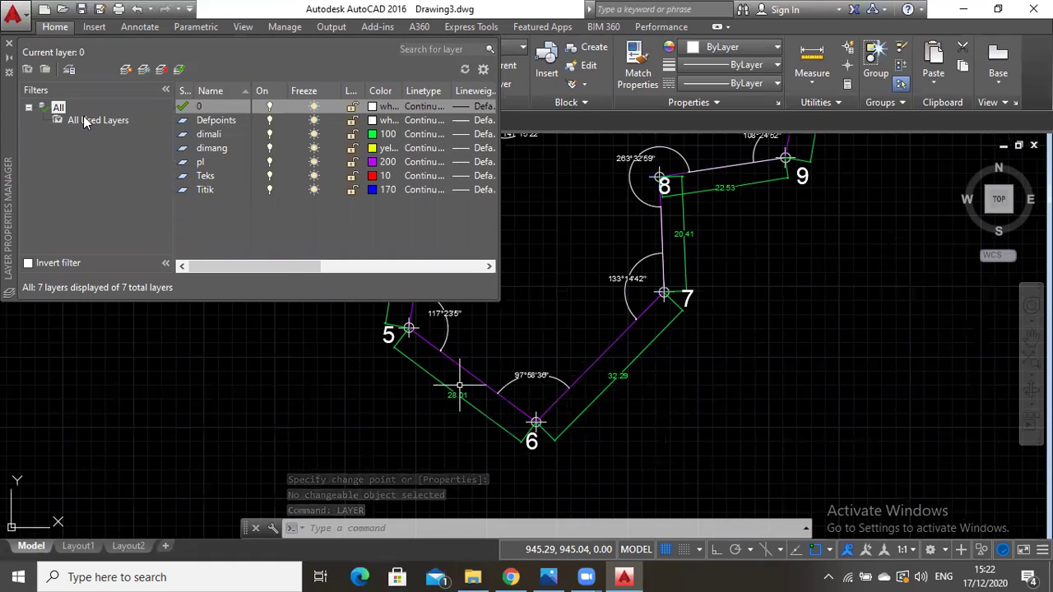
double_click(216, 193)
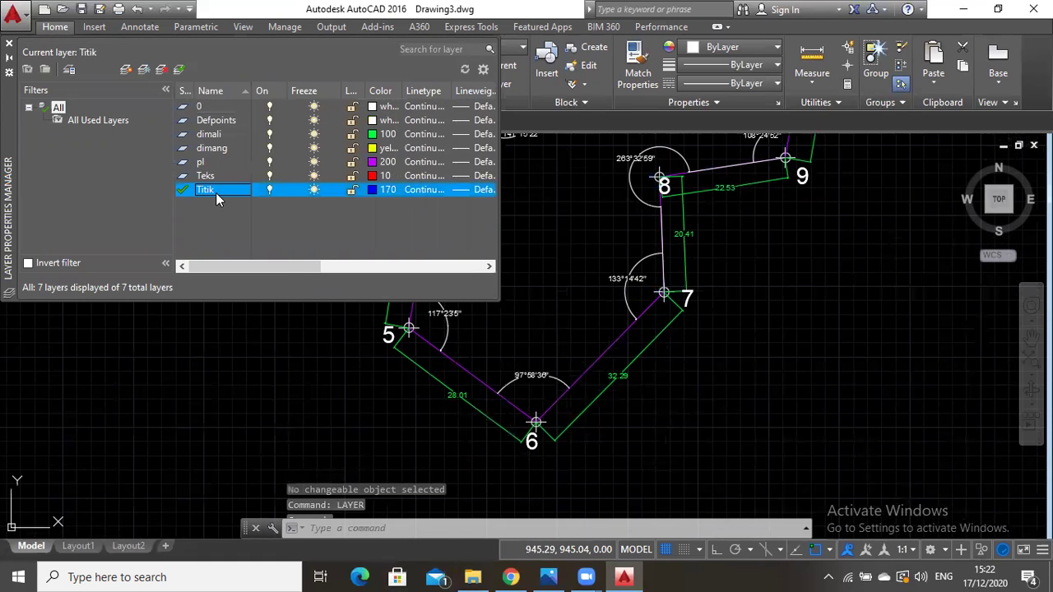
click(8, 43)
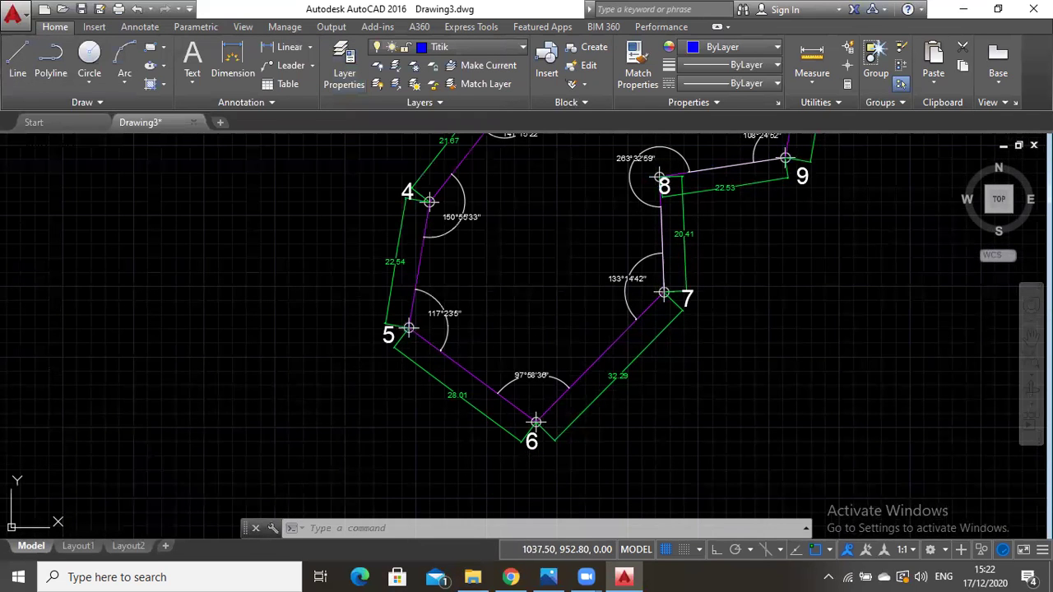
Restart the CHANGE command and select the angle dimensions at stations 2, 3 and 4.
click(1031, 335)
drag(795, 256, 745, 323)
key(Escape)
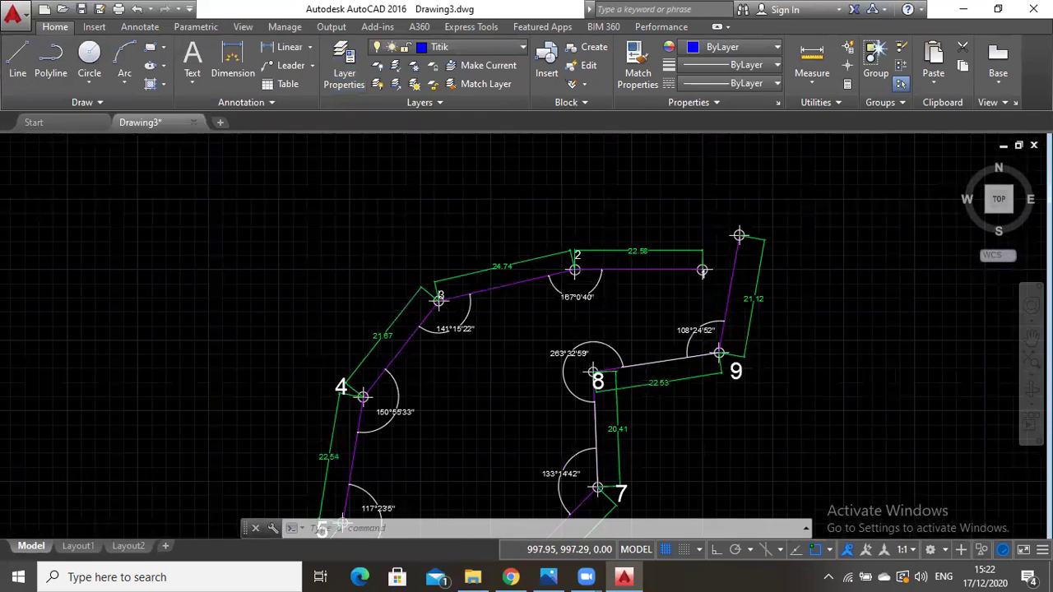
scroll(692, 285, up, 4)
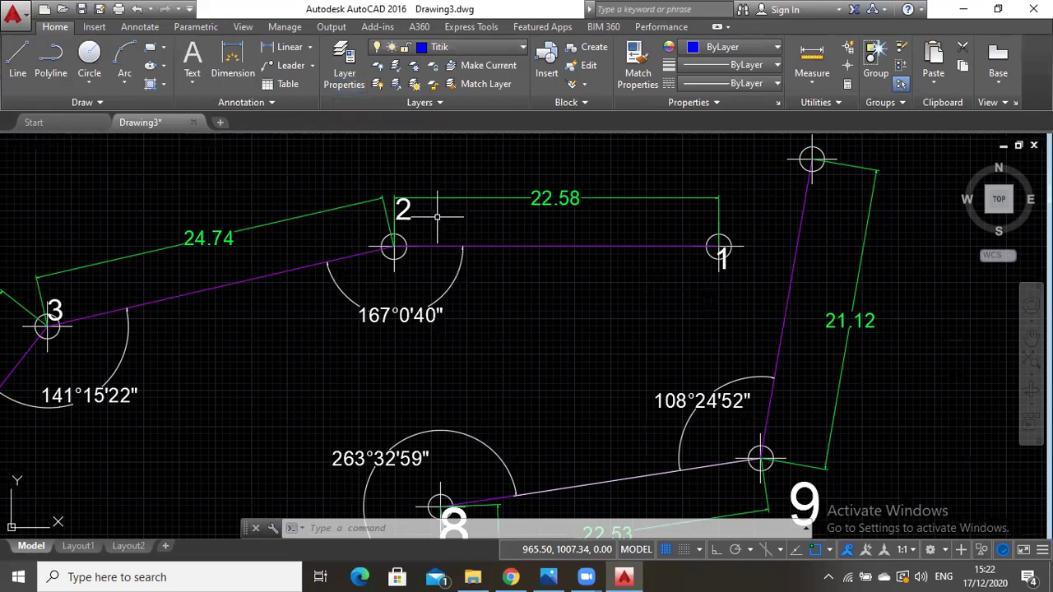
scroll(569, 481, down, 4)
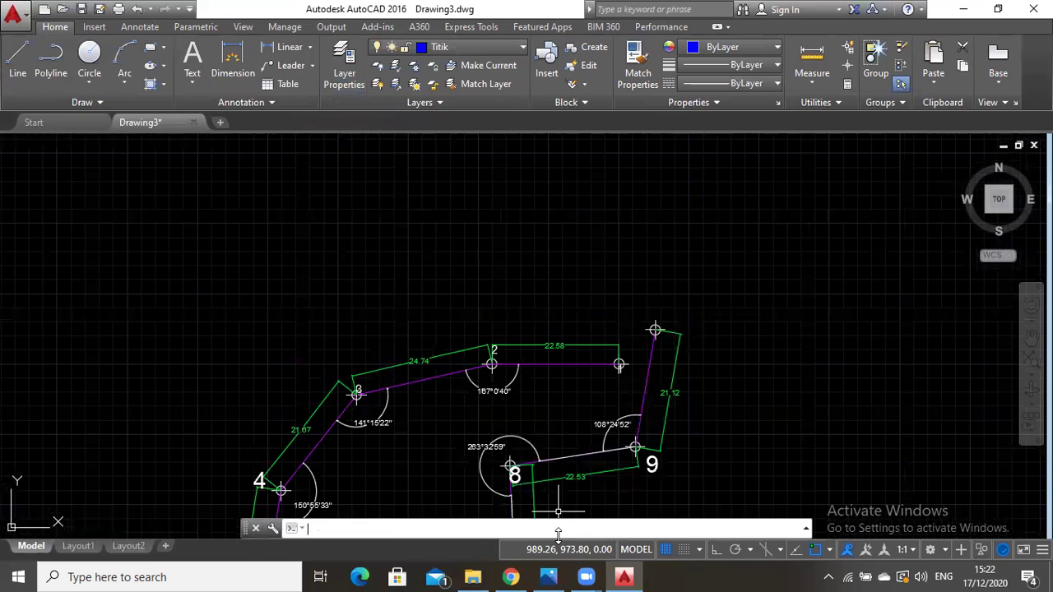
key(Return)
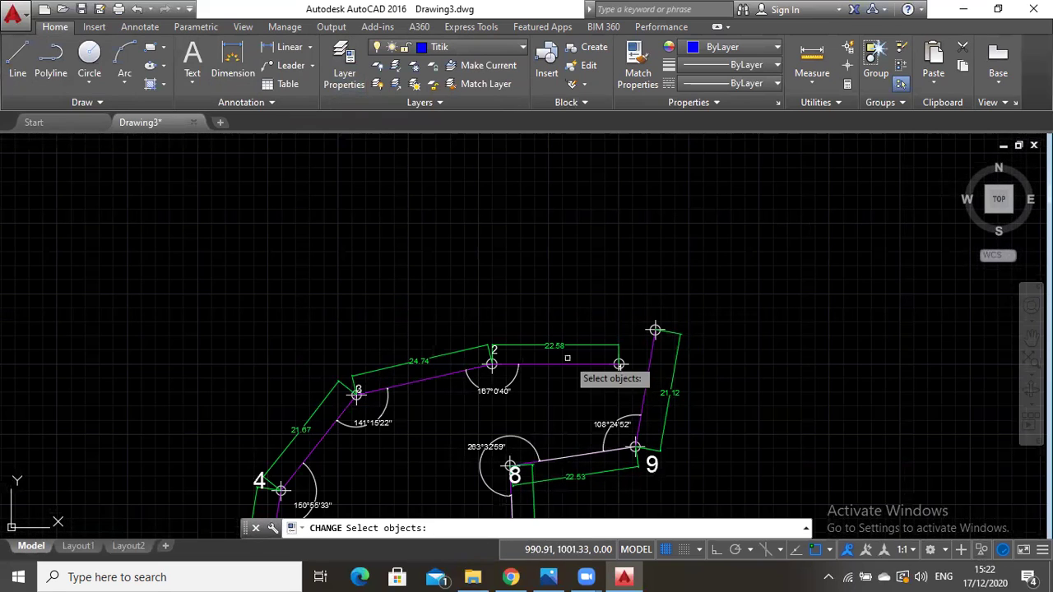
click(495, 391)
click(370, 421)
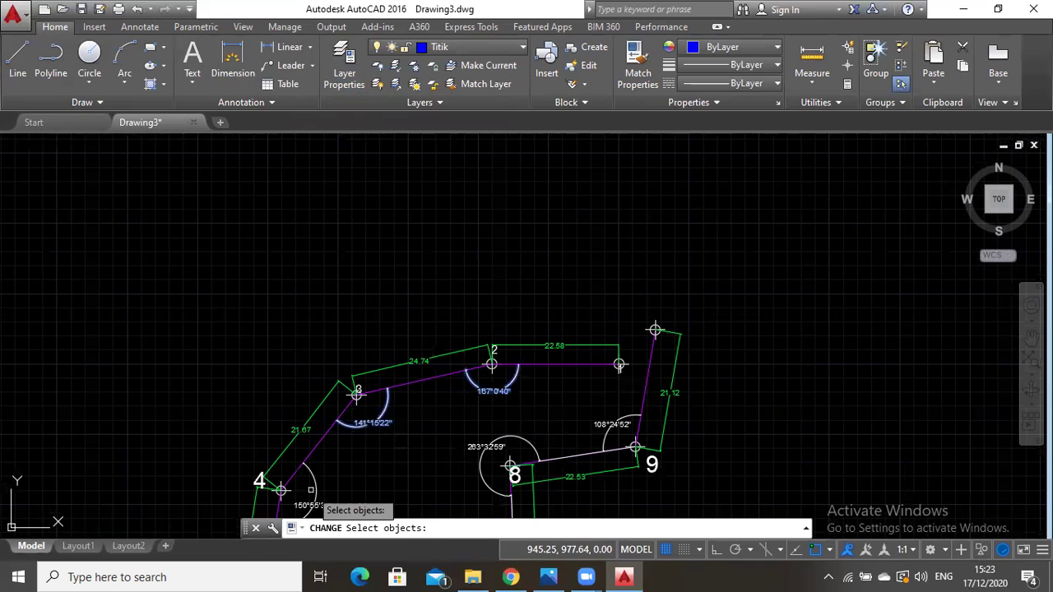
click(312, 499)
Add the angle dimensions at stations 5, 6, 7, 8 and 9 to the selection.
click(1030, 337)
mouse_move(682, 417)
mouse_down()
mouse_move(758, 282)
mouse_move(748, 219)
mouse_up()
key(Escape)
click(360, 418)
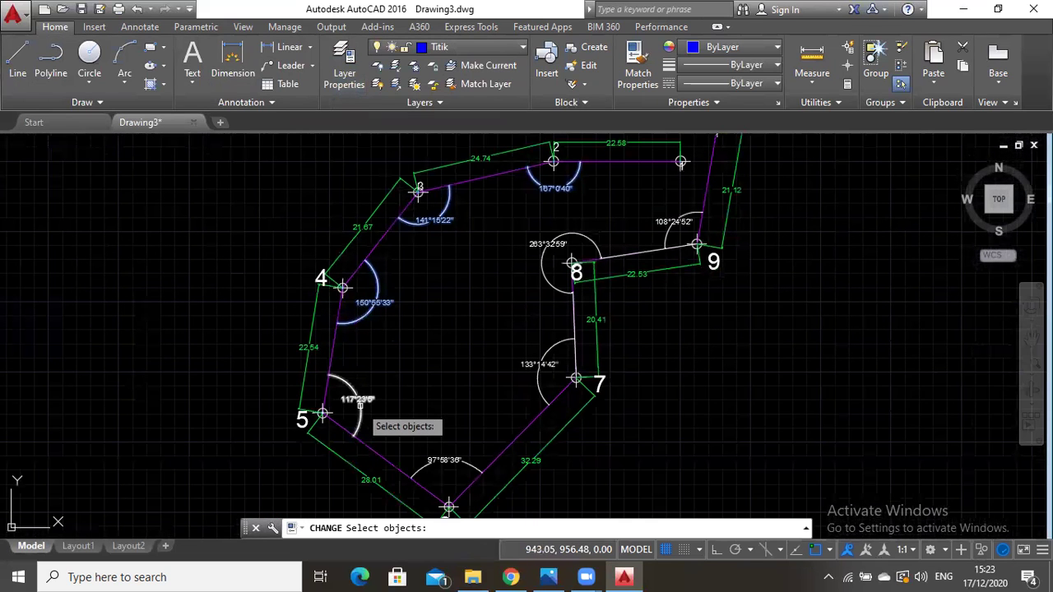
click(448, 461)
click(543, 391)
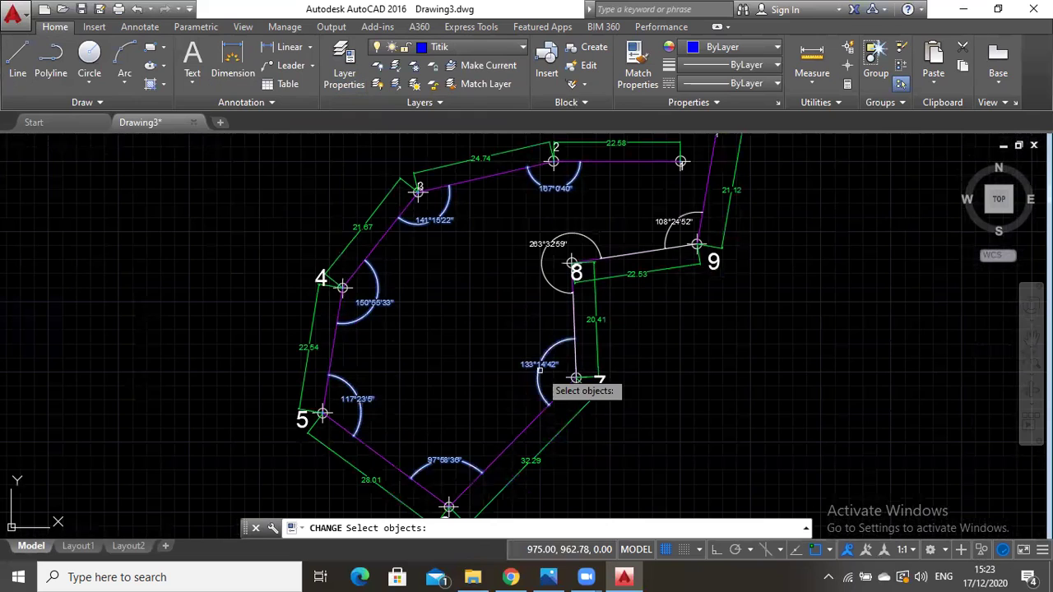
click(567, 262)
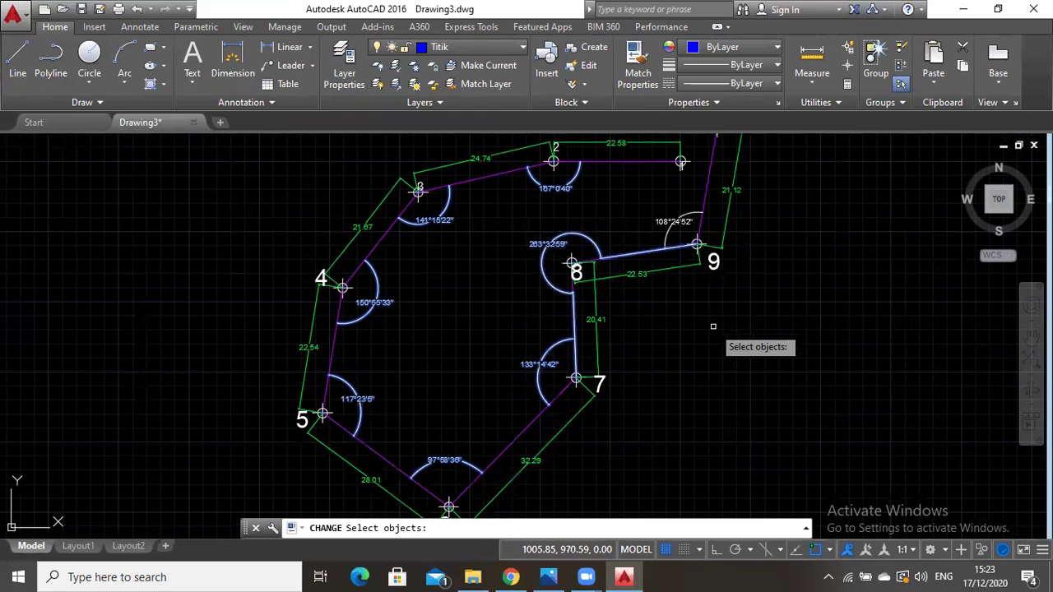
click(672, 223)
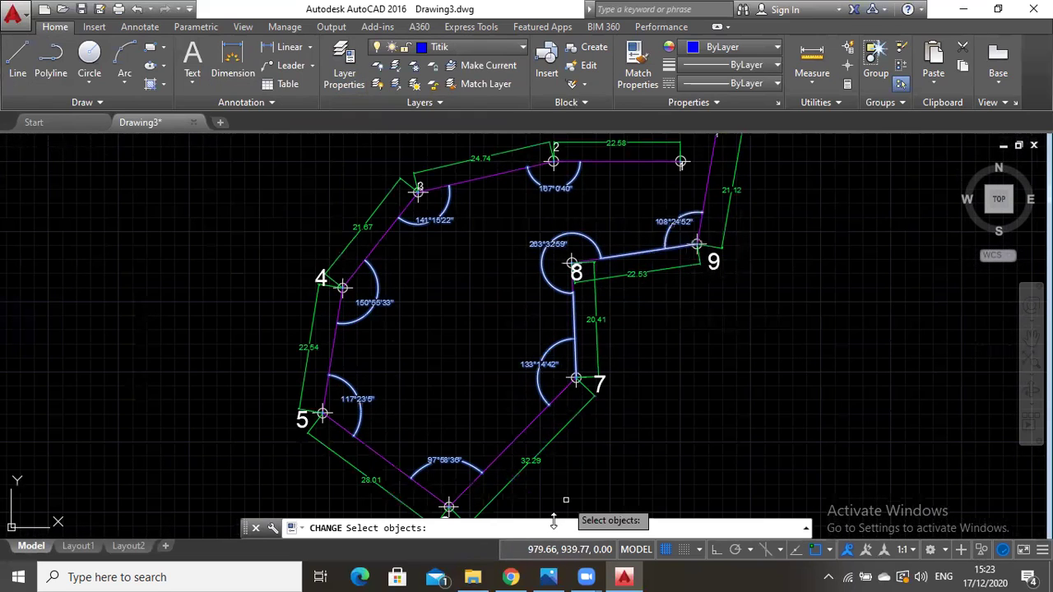
Change the layer property of the eight selected angle dimensions to dimang and end the command.
key(Return)
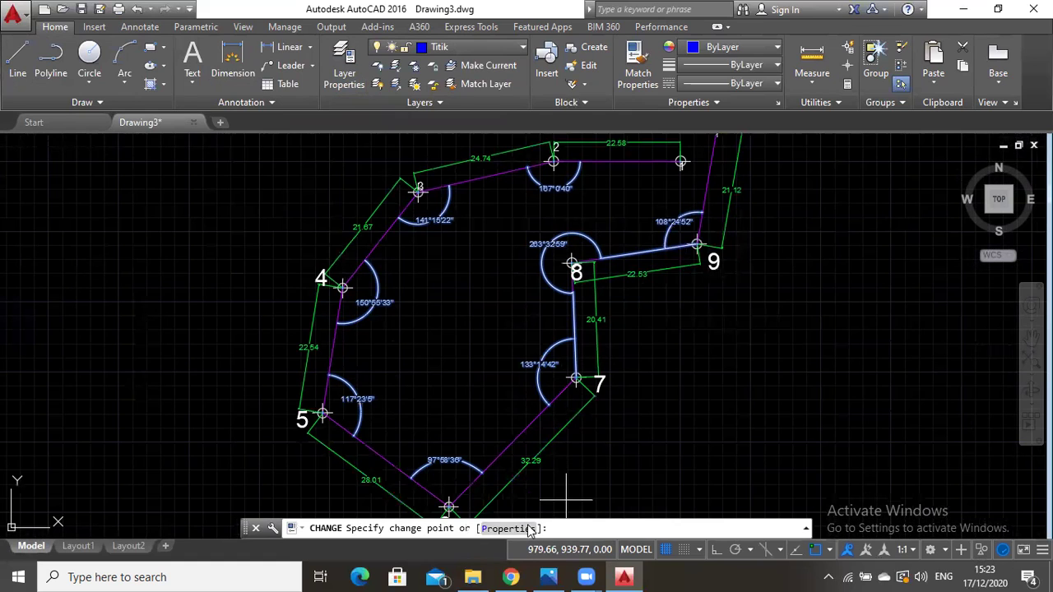
text(P)
key(Return)
click(557, 518)
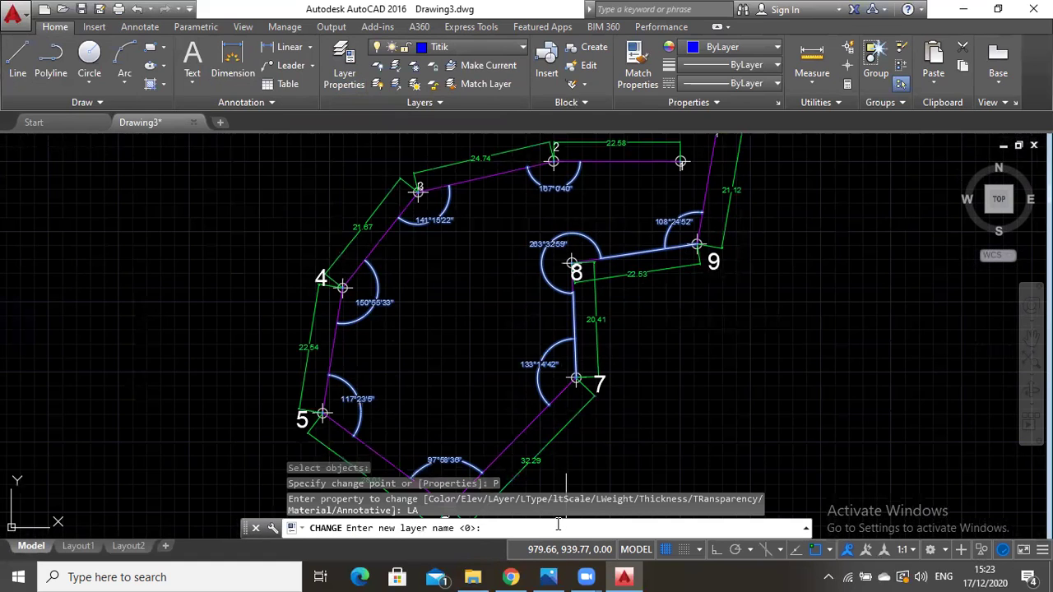
key(Return)
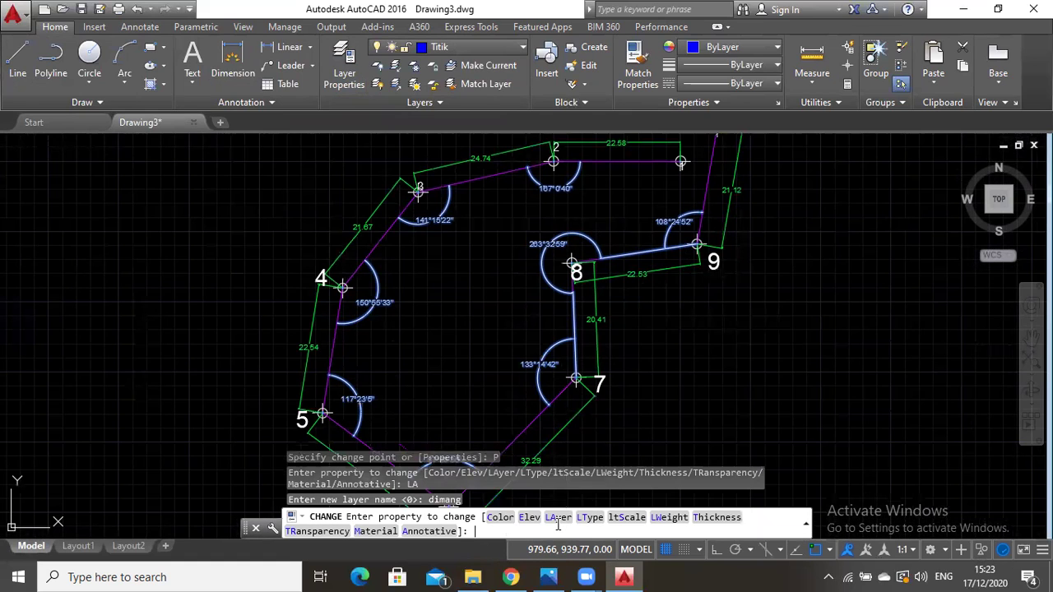
key(Return)
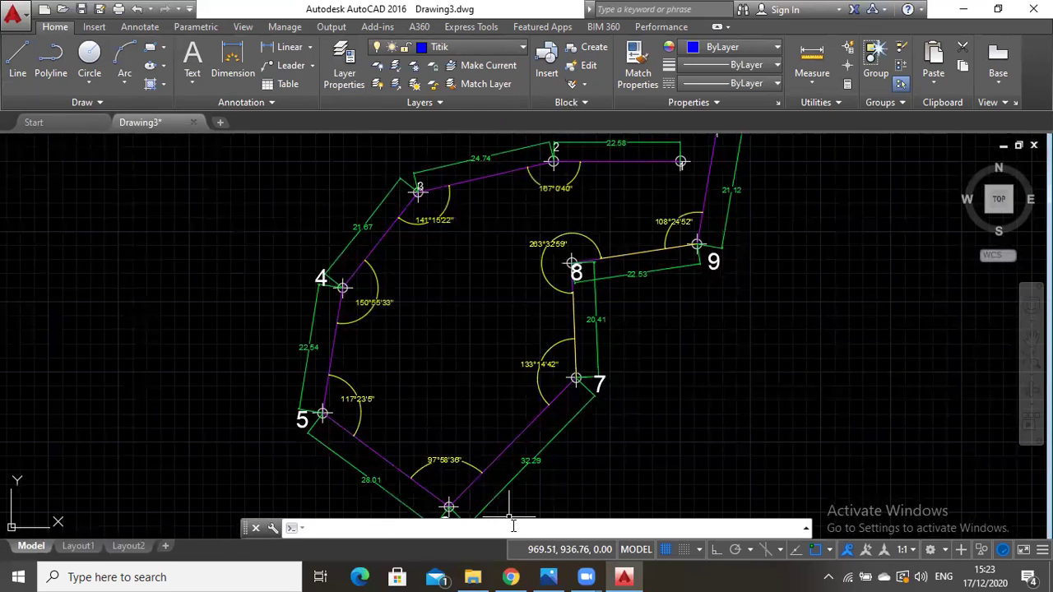
Run the CHANGE command again and select the circle markers at stations 1 to 5.
text(chang)
key(Return)
click(680, 162)
click(552, 161)
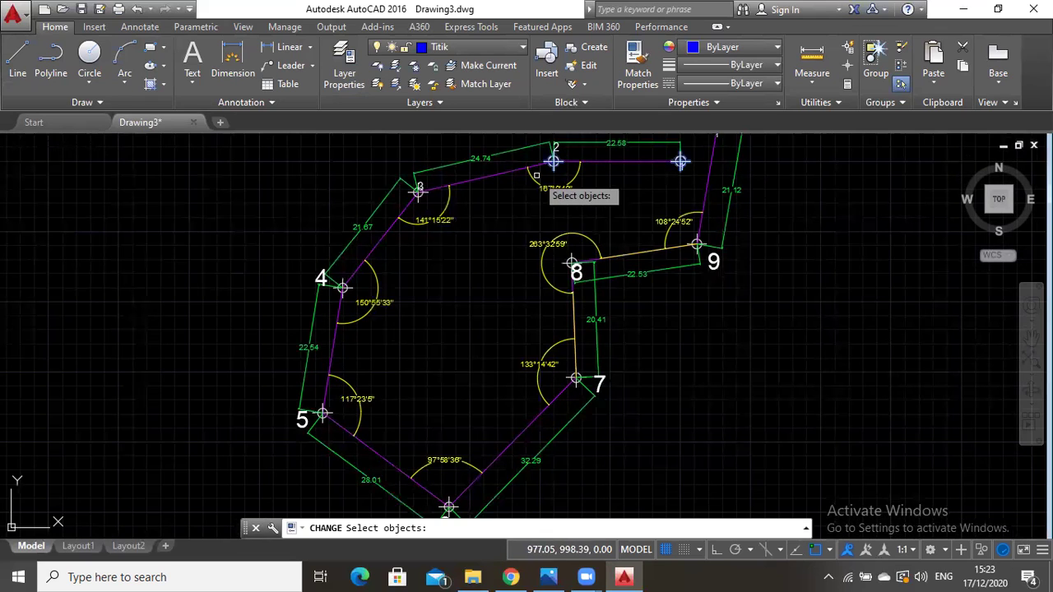
click(418, 191)
click(343, 287)
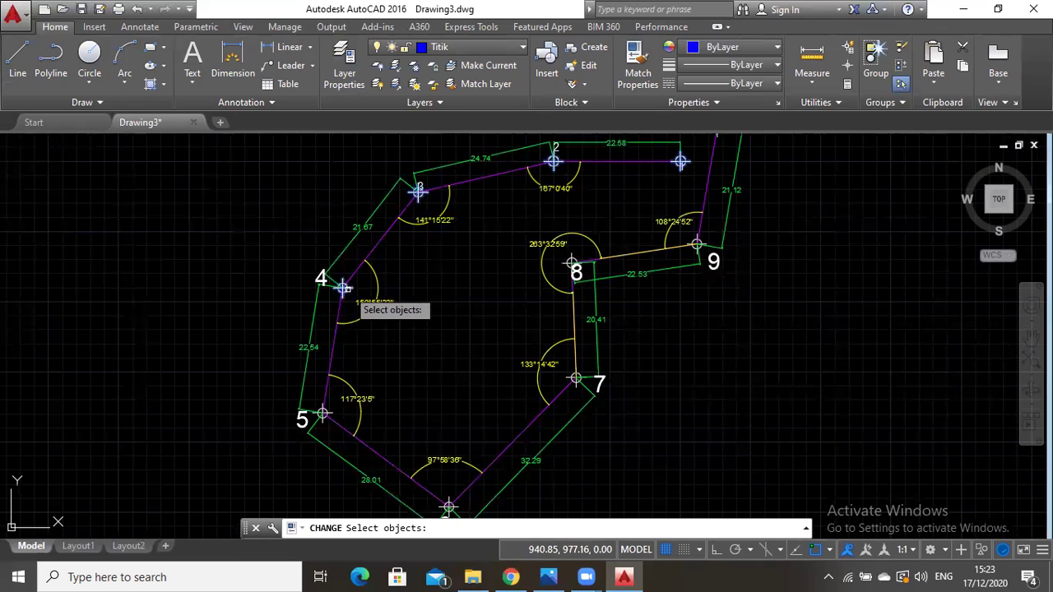
click(323, 414)
Add the circle markers at stations 6 to 9 and at the open end beyond station 9 to the selection.
click(448, 506)
click(576, 378)
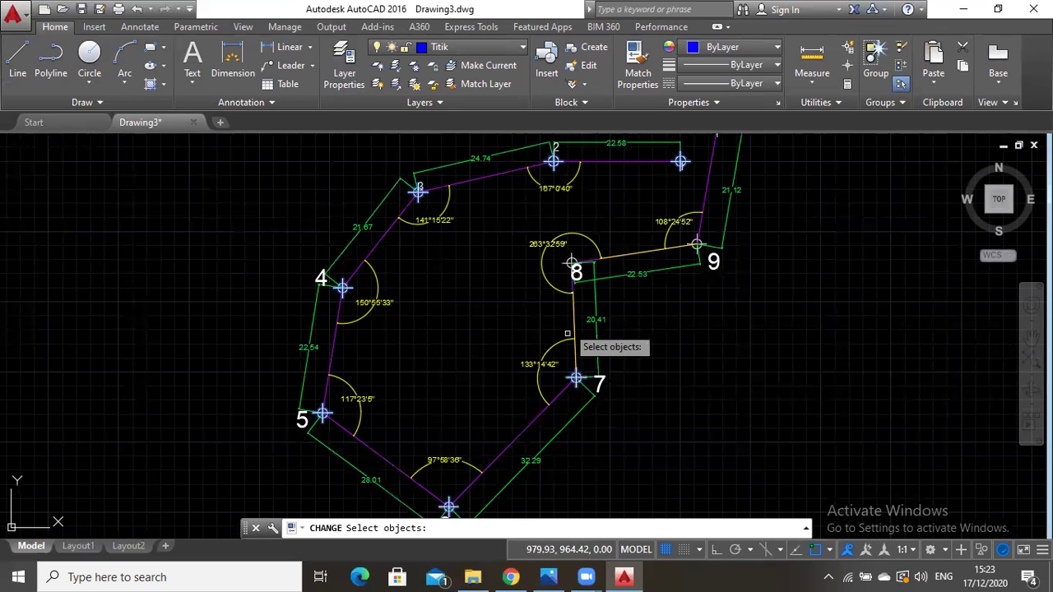
click(571, 261)
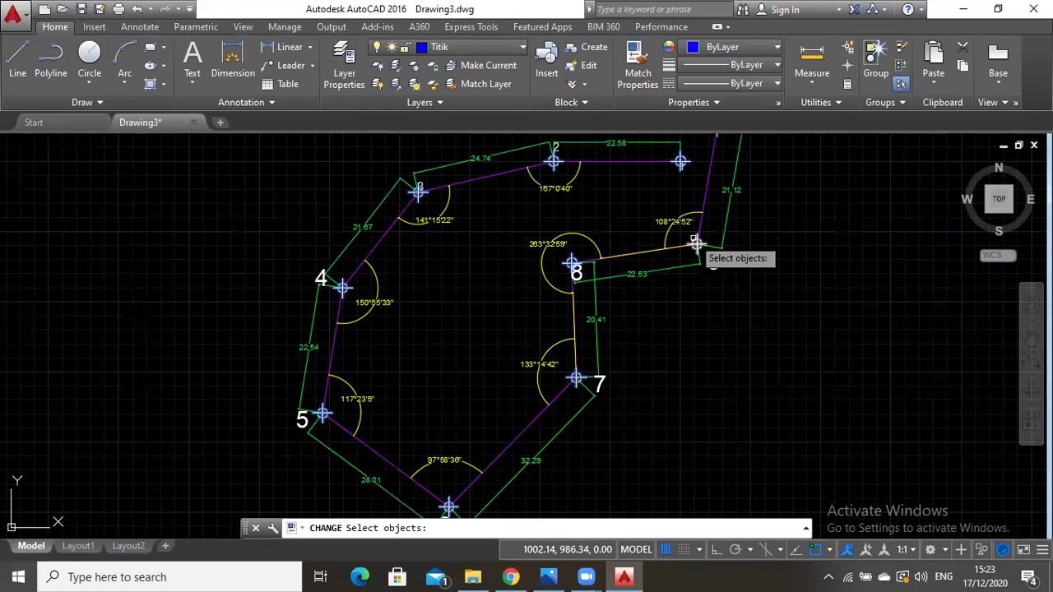
click(696, 244)
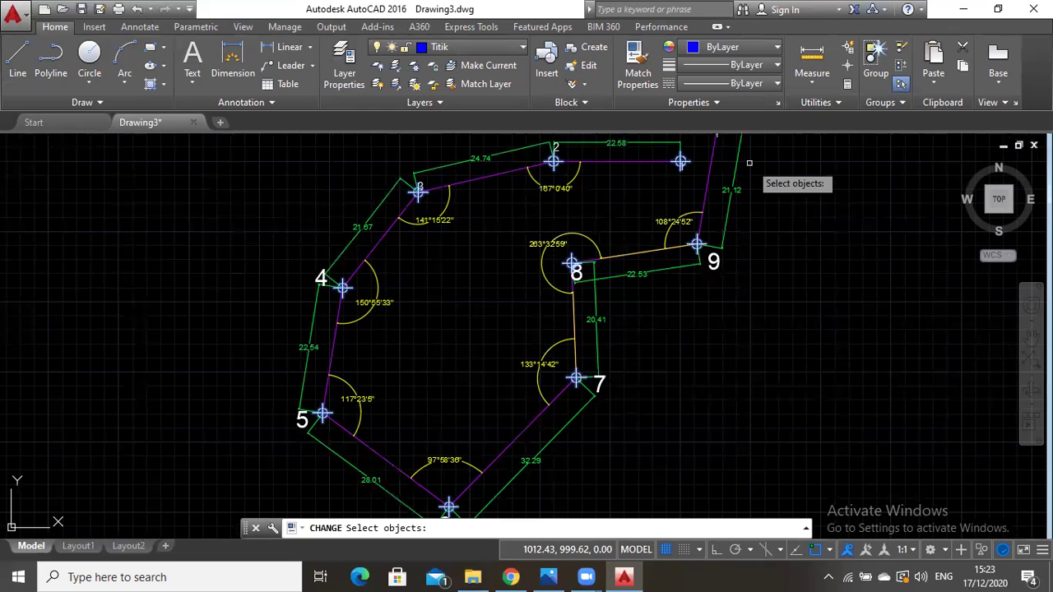
scroll(748, 163, down, 2)
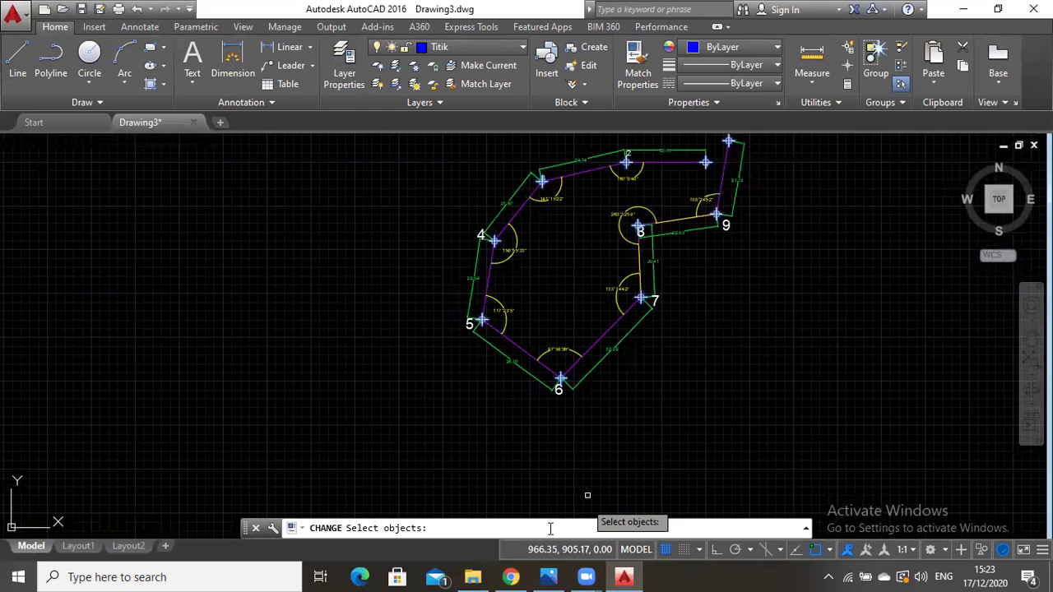
Change the layer property of the selected station markers to Titik and end the command.
key(Return)
click(510, 529)
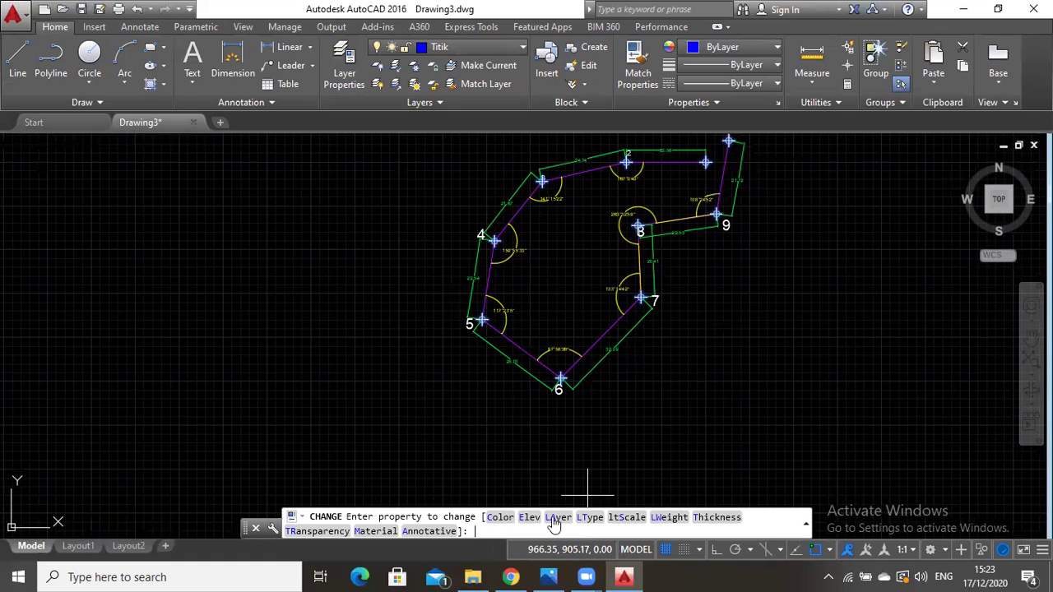
click(545, 522)
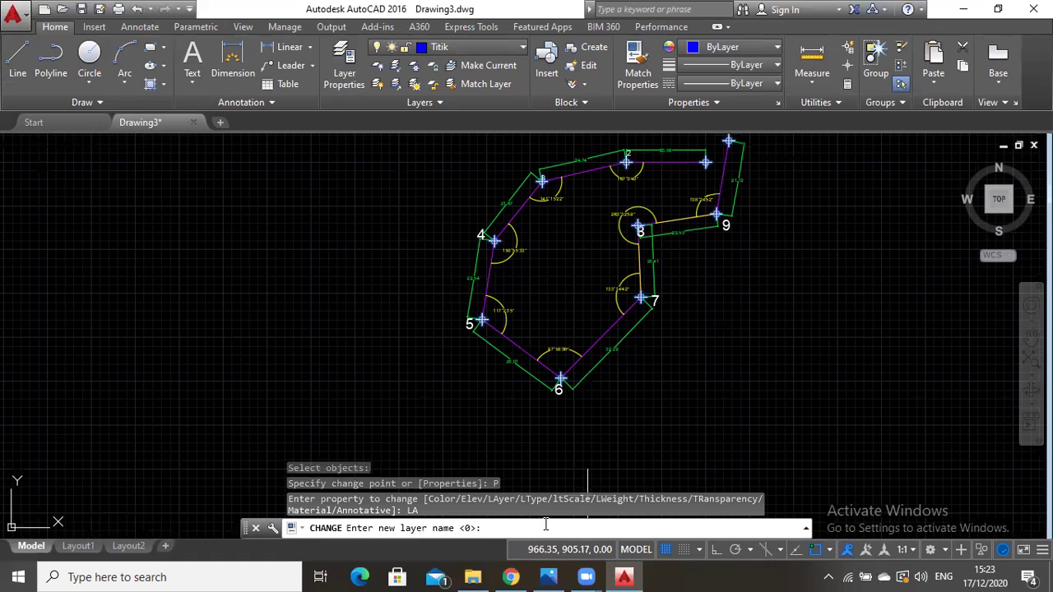
key(Return)
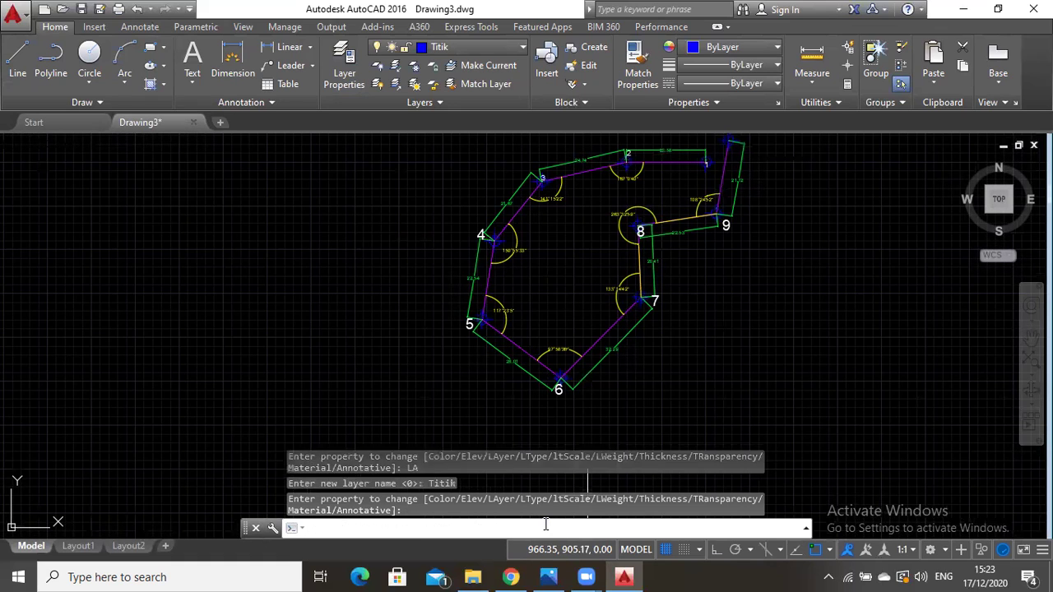
key(Return)
Run the CHANGE command again and select the station number texts 1 to 4.
click(1031, 337)
scroll(650, 165, up, 2)
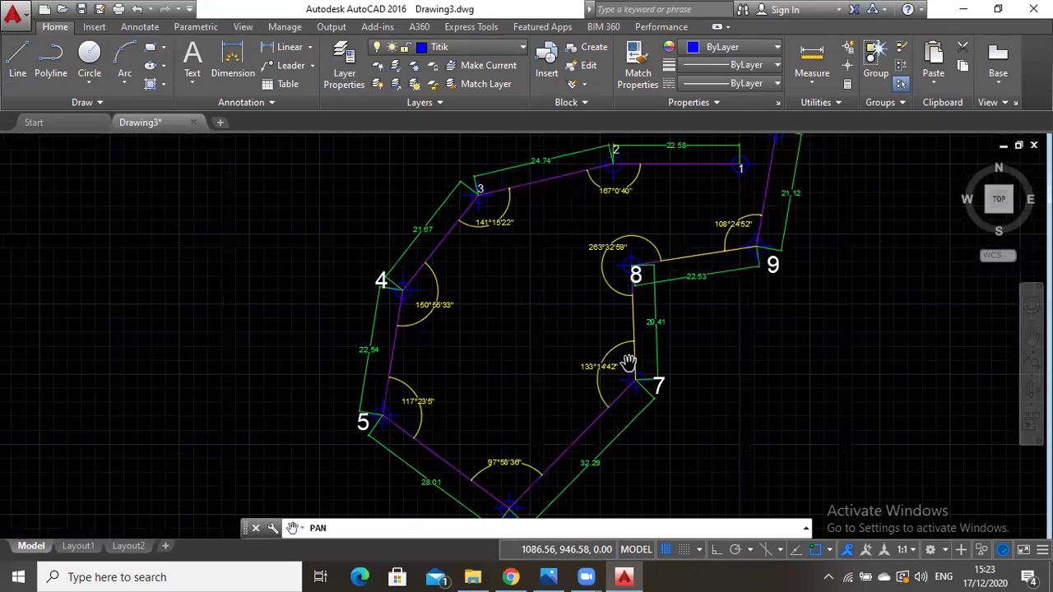
drag(573, 315, 472, 337)
click(448, 531)
text(change)
key(Return)
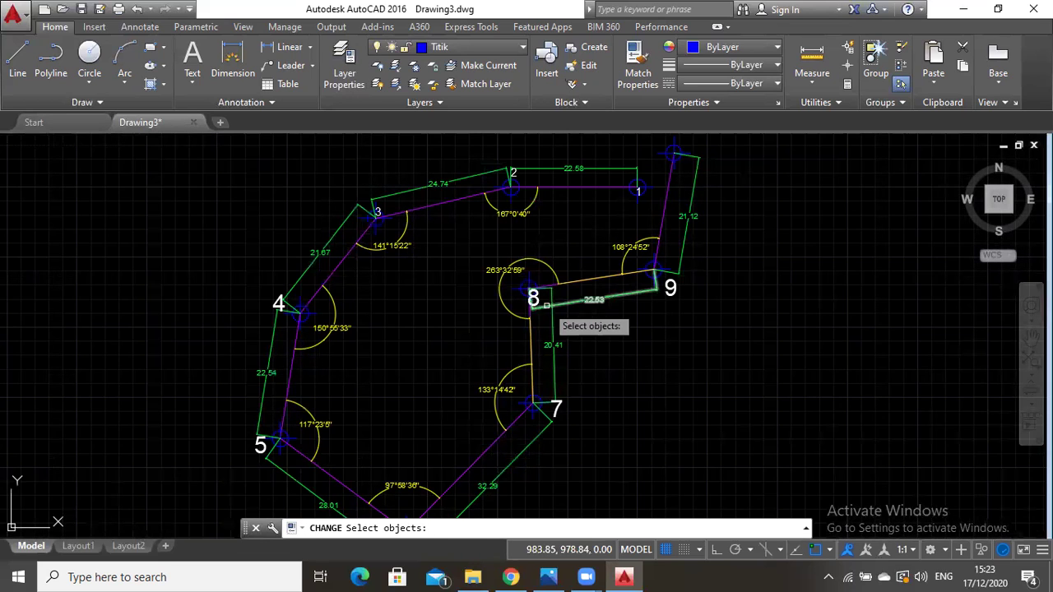
click(519, 453)
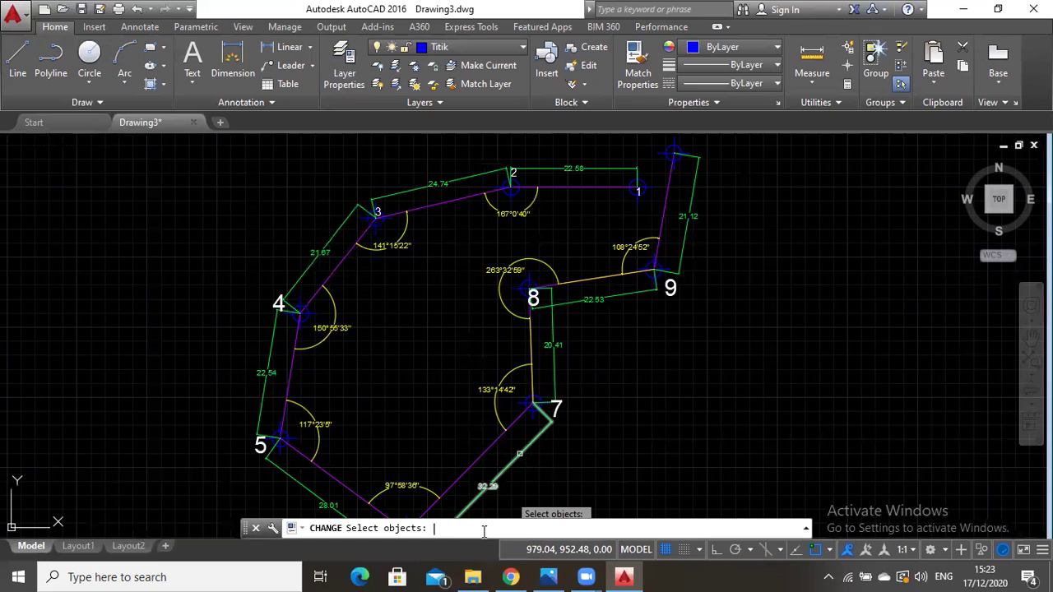
scroll(637, 235, up, 2)
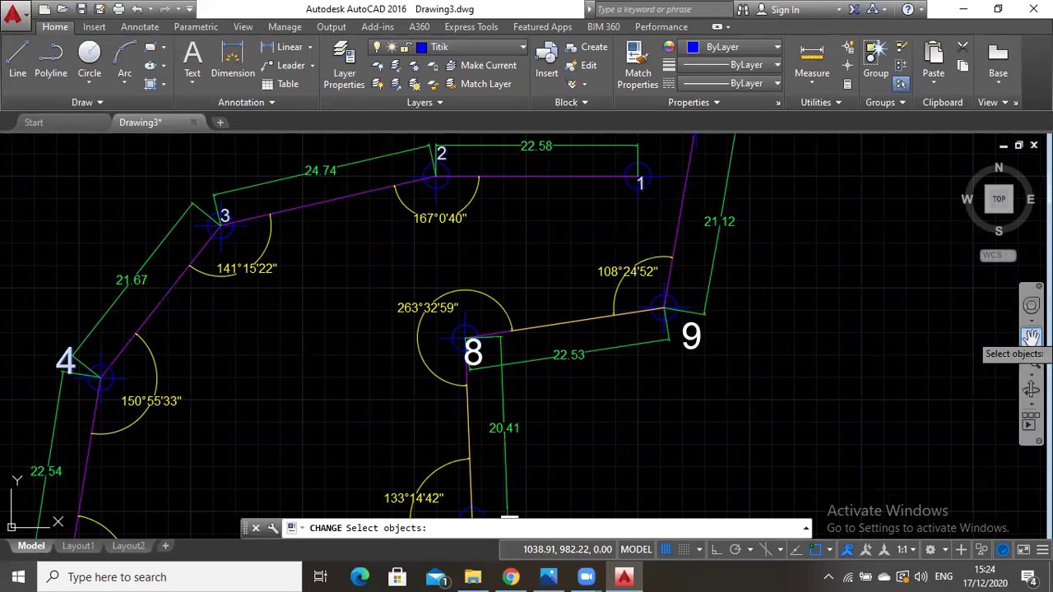
Add the station number texts 5 to 9 to the selection.
middle_drag(498, 428, 597, 374)
drag(598, 374, 680, 265)
drag(568, 331, 507, 289)
scroll(507, 289, down, 2)
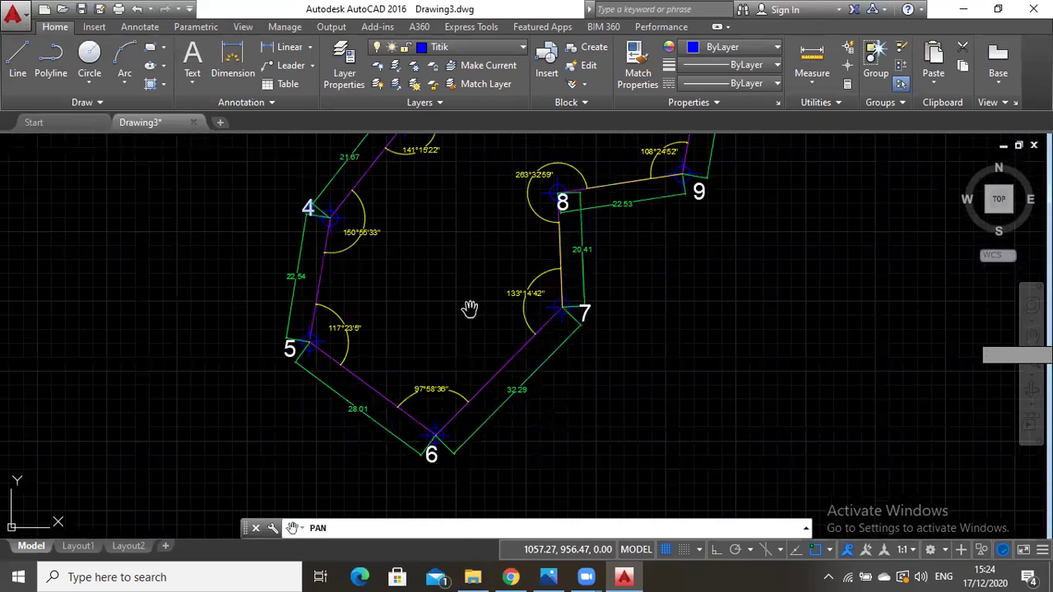
drag(412, 309, 349, 297)
key(Escape)
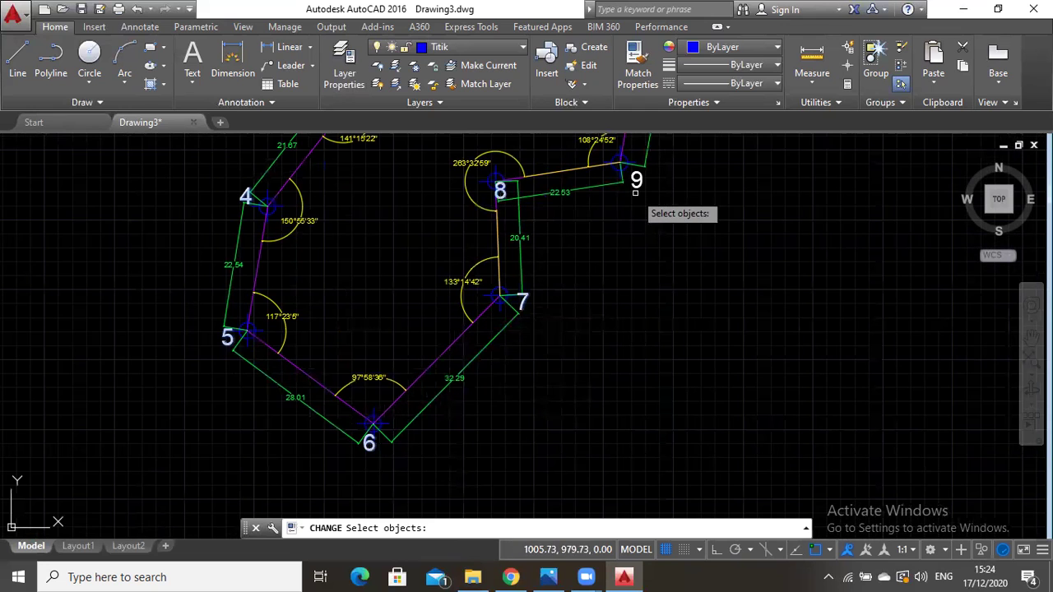
click(1031, 337)
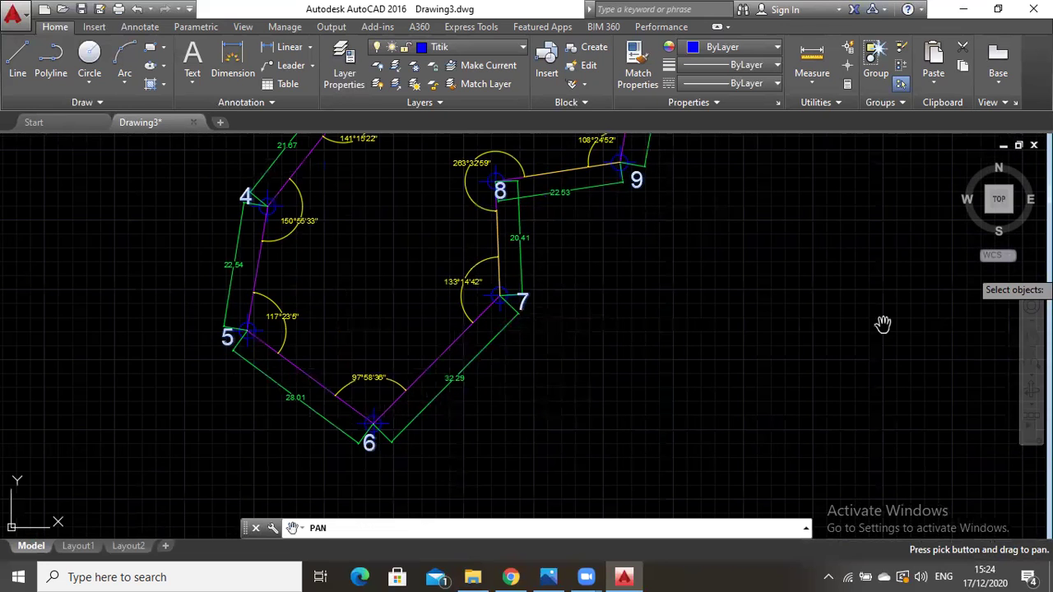
drag(761, 278, 663, 455)
mouse_move(658, 380)
mouse_down()
mouse_move(715, 308)
mouse_move(726, 392)
mouse_up()
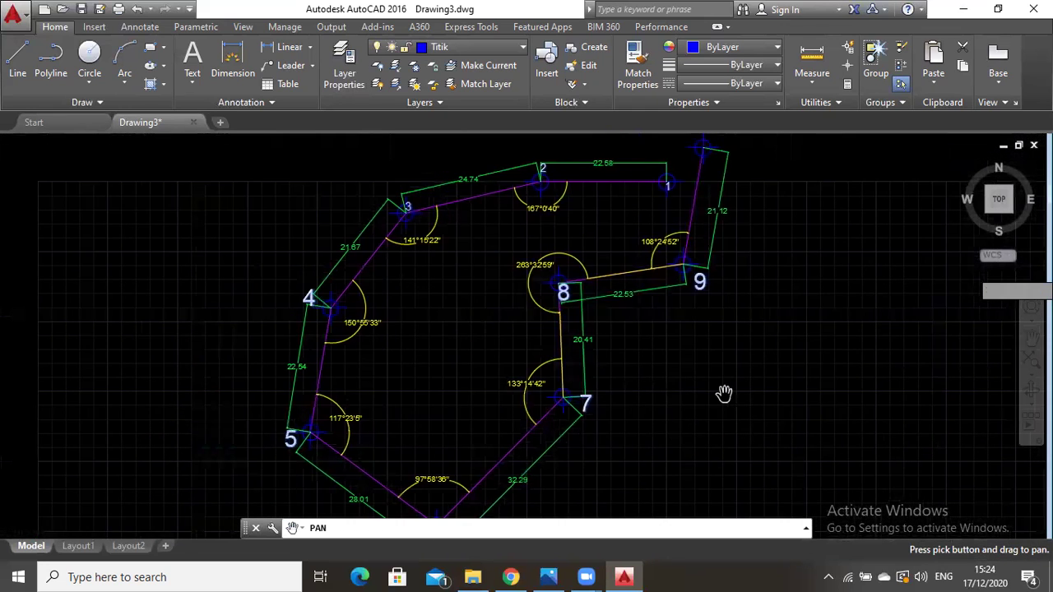
key(Escape)
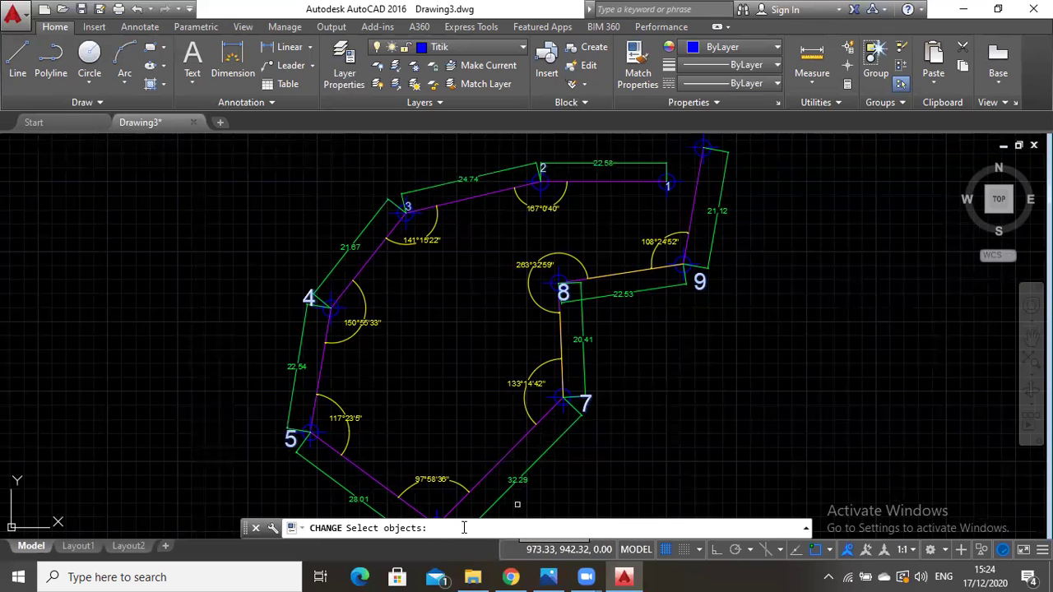
Change the layer property of the selected station numbers to Teks and end the command.
key(Return)
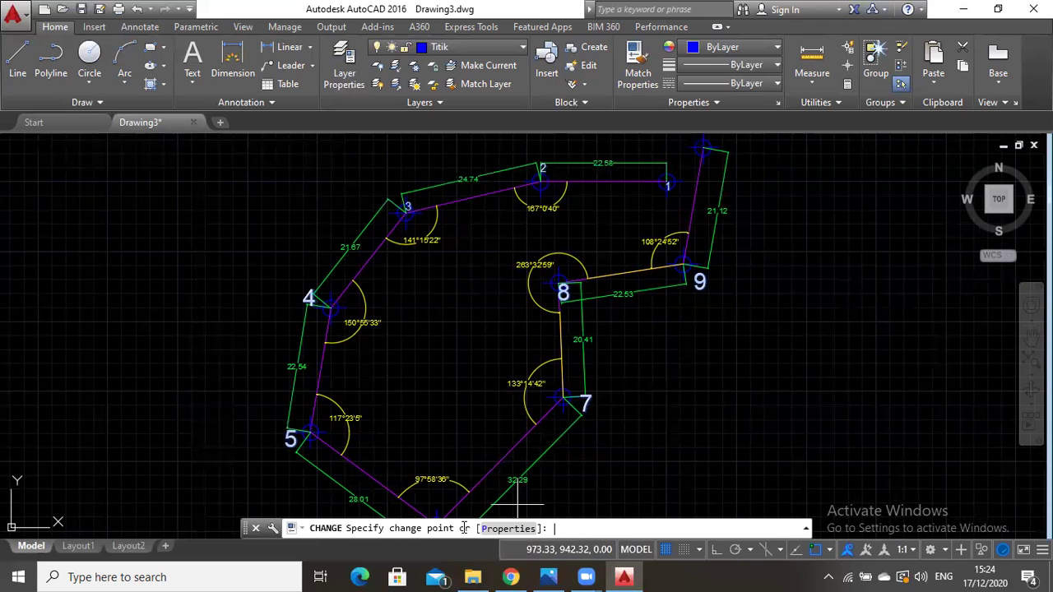
click(501, 528)
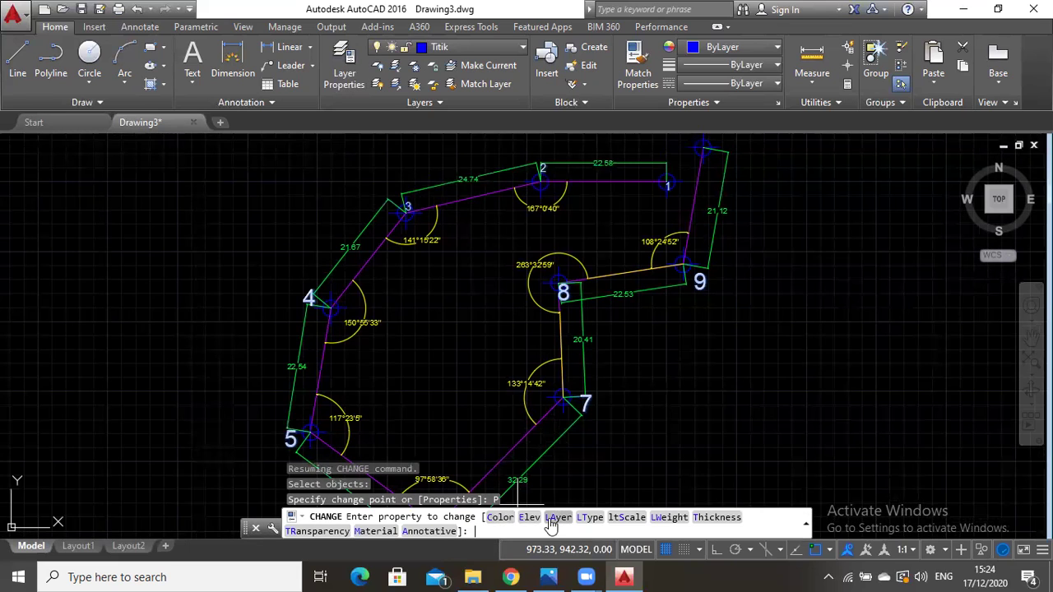
click(558, 516)
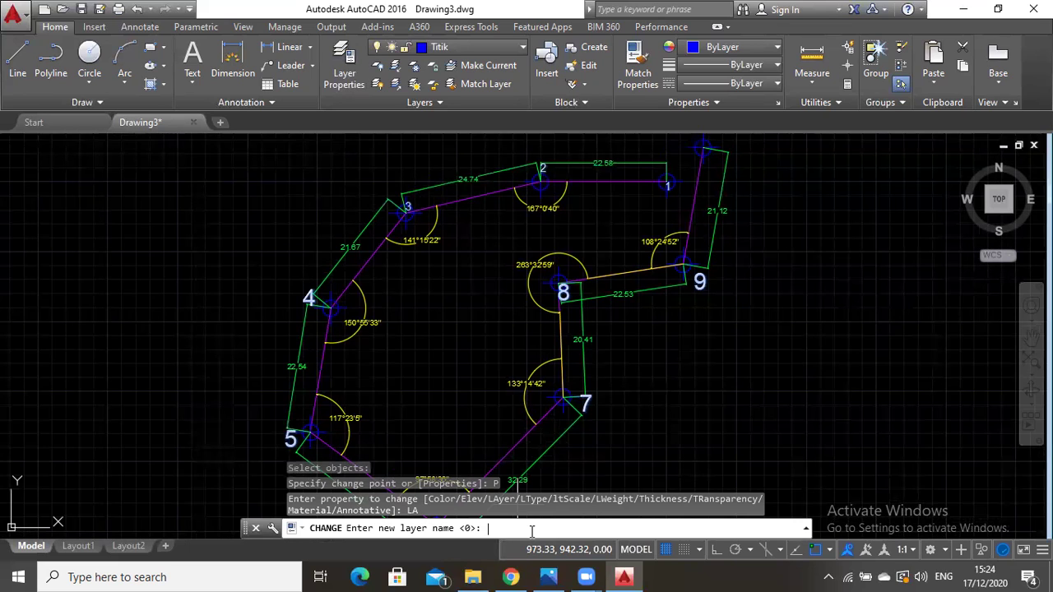
key(Return)
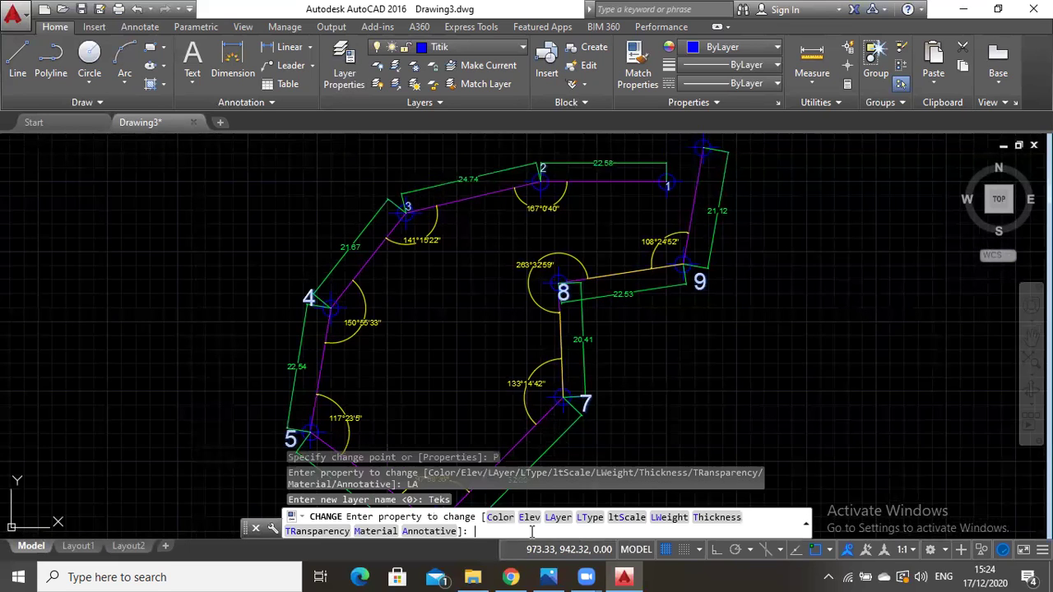
key(Return)
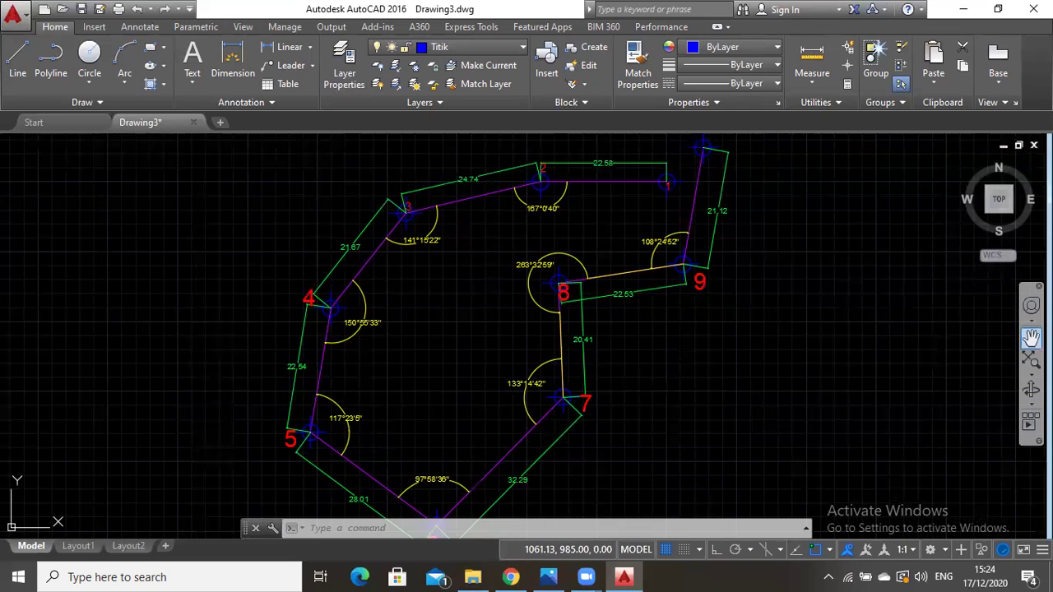
click(1031, 338)
drag(796, 312, 665, 272)
mouse_move(600, 251)
mouse_down()
mouse_move(630, 274)
mouse_move(844, 282)
mouse_up()
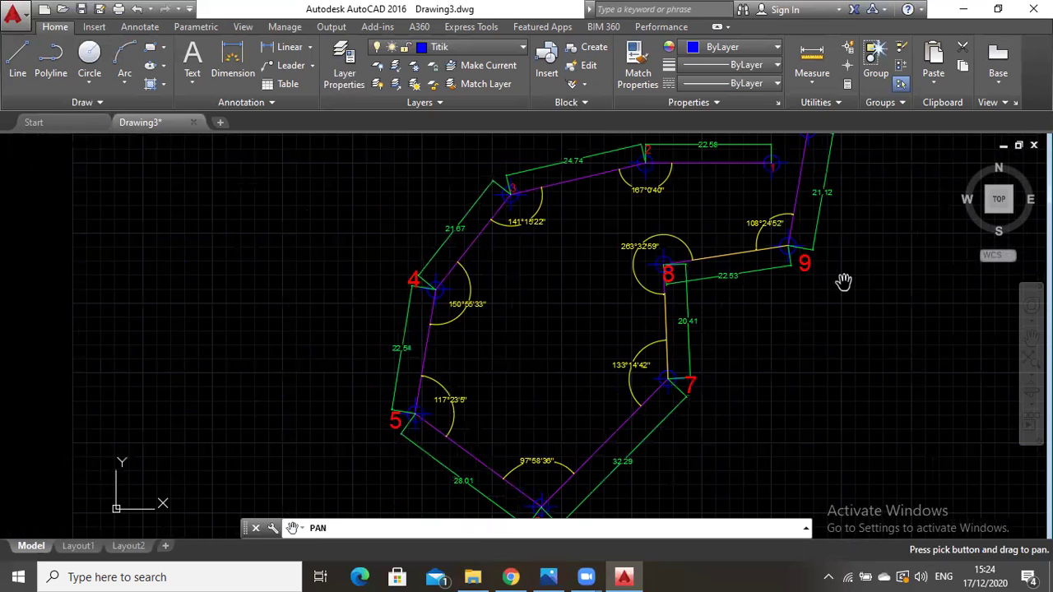
mouse_move(642, 338)
mouse_down()
mouse_move(540, 357)
mouse_move(538, 369)
mouse_up()
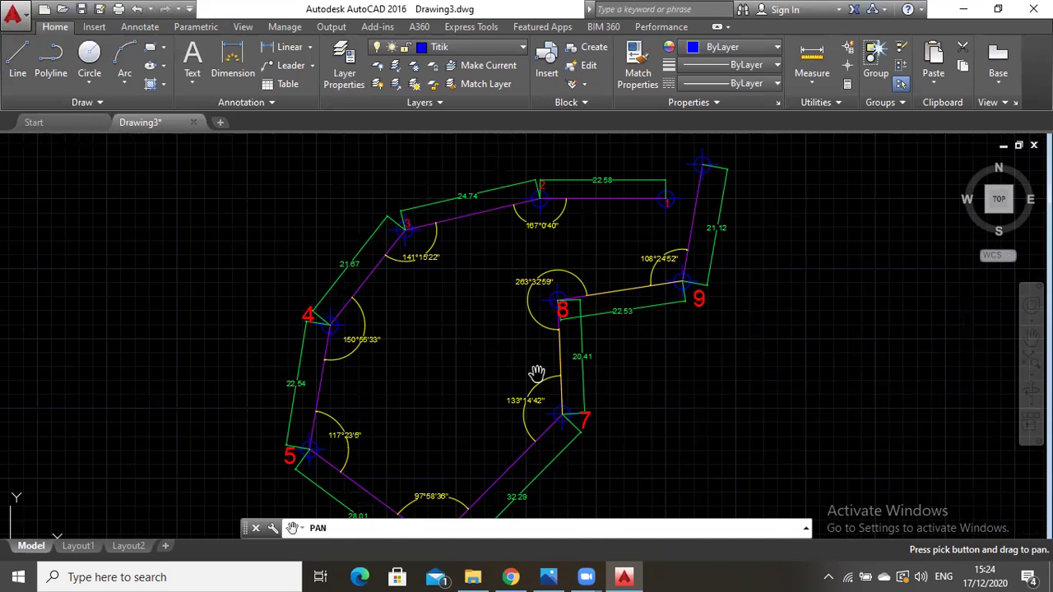
mouse_move(465, 403)
mouse_down()
mouse_move(313, 353)
mouse_move(369, 367)
mouse_move(468, 345)
mouse_move(526, 408)
mouse_move(475, 383)
mouse_up()
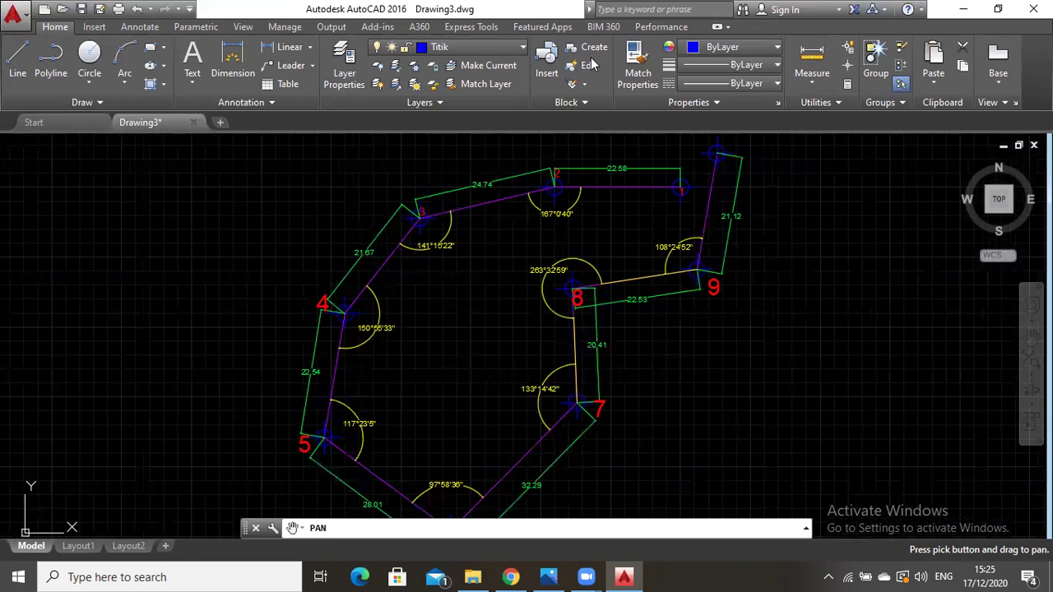